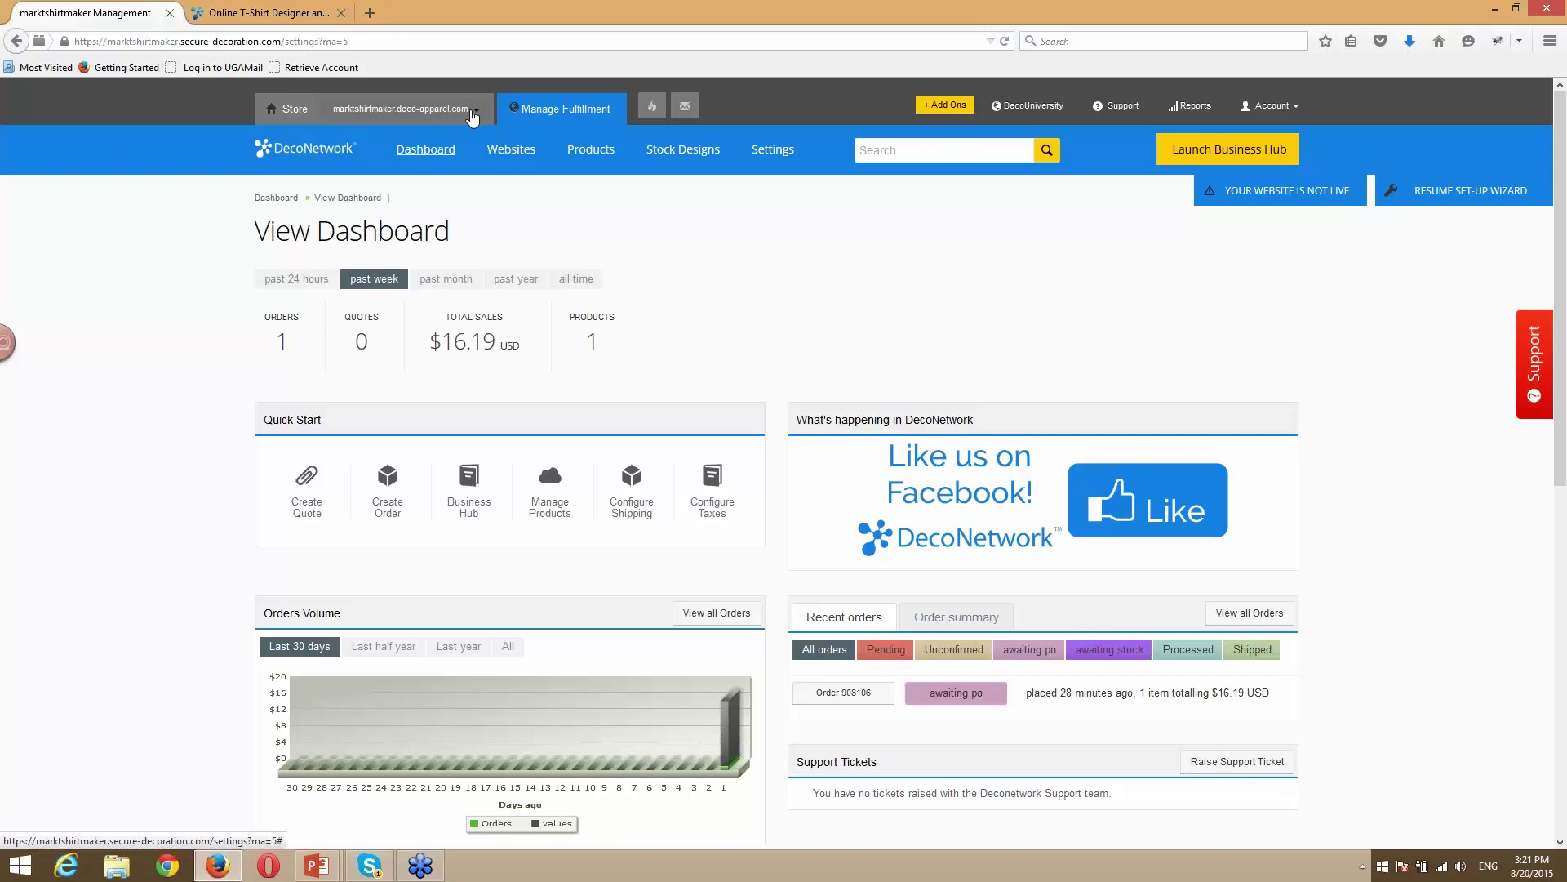
Open the marktshirtmaker store website and look over its home page.
left_click(472, 111)
left_click(520, 168)
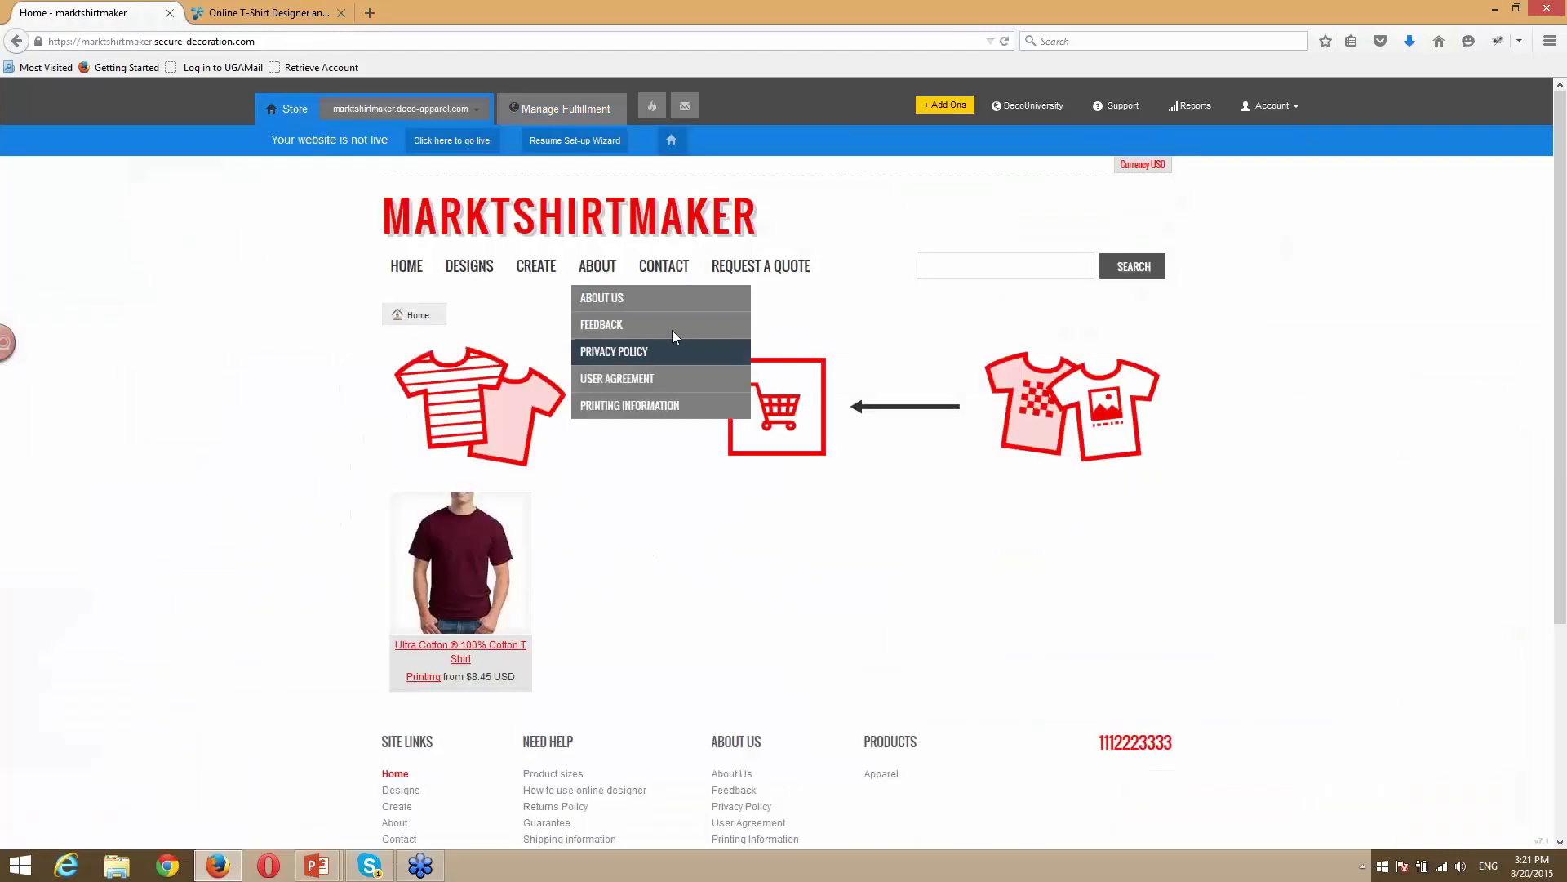
scroll(316, 321, "down", 2)
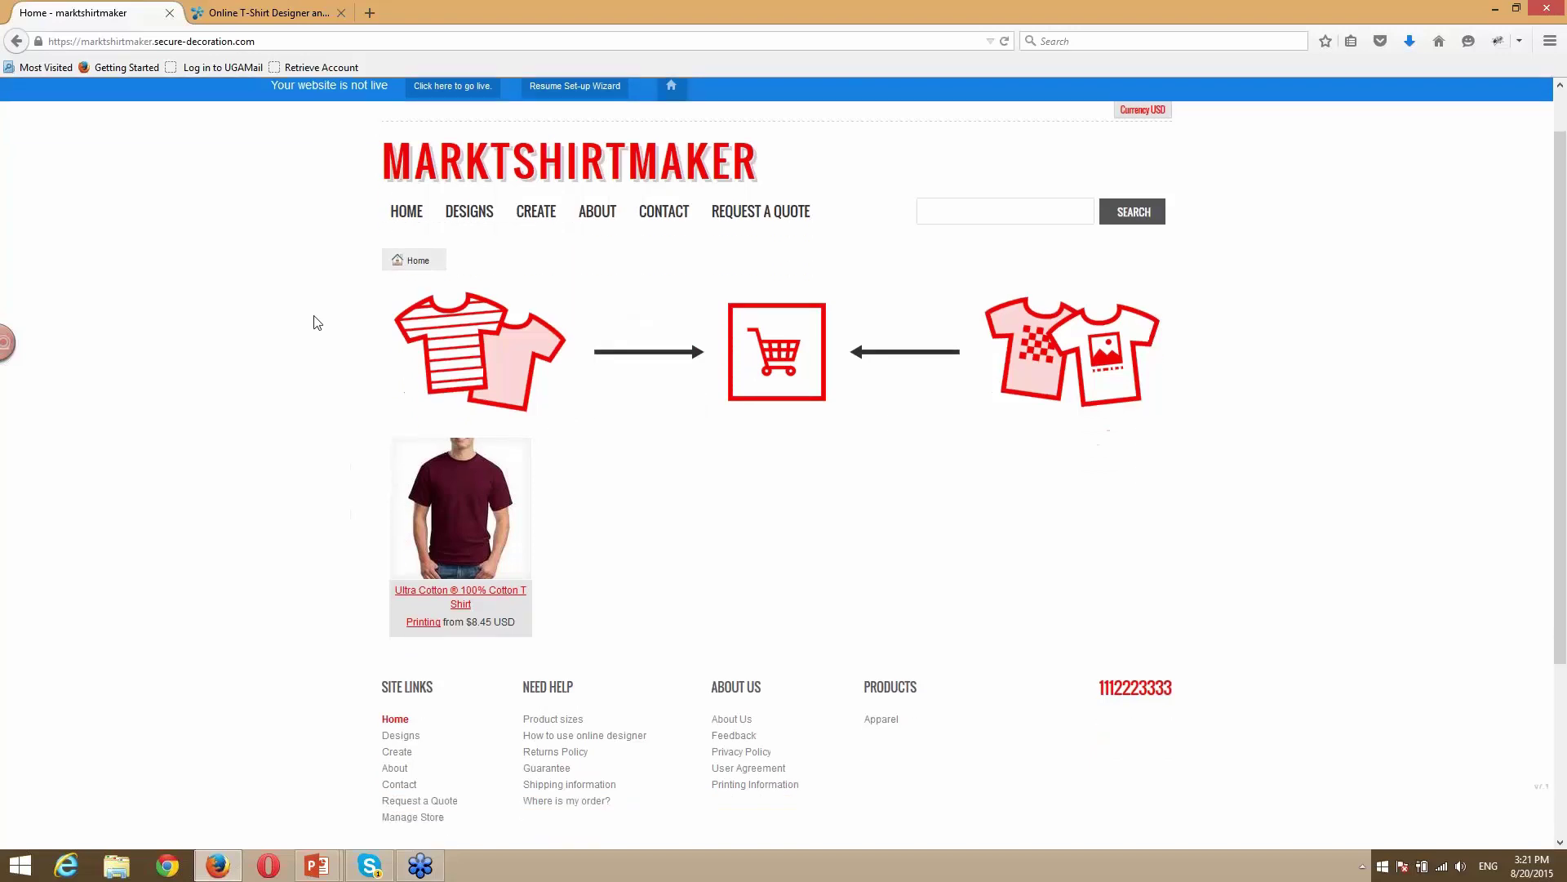
scroll(497, 485, "up", 2)
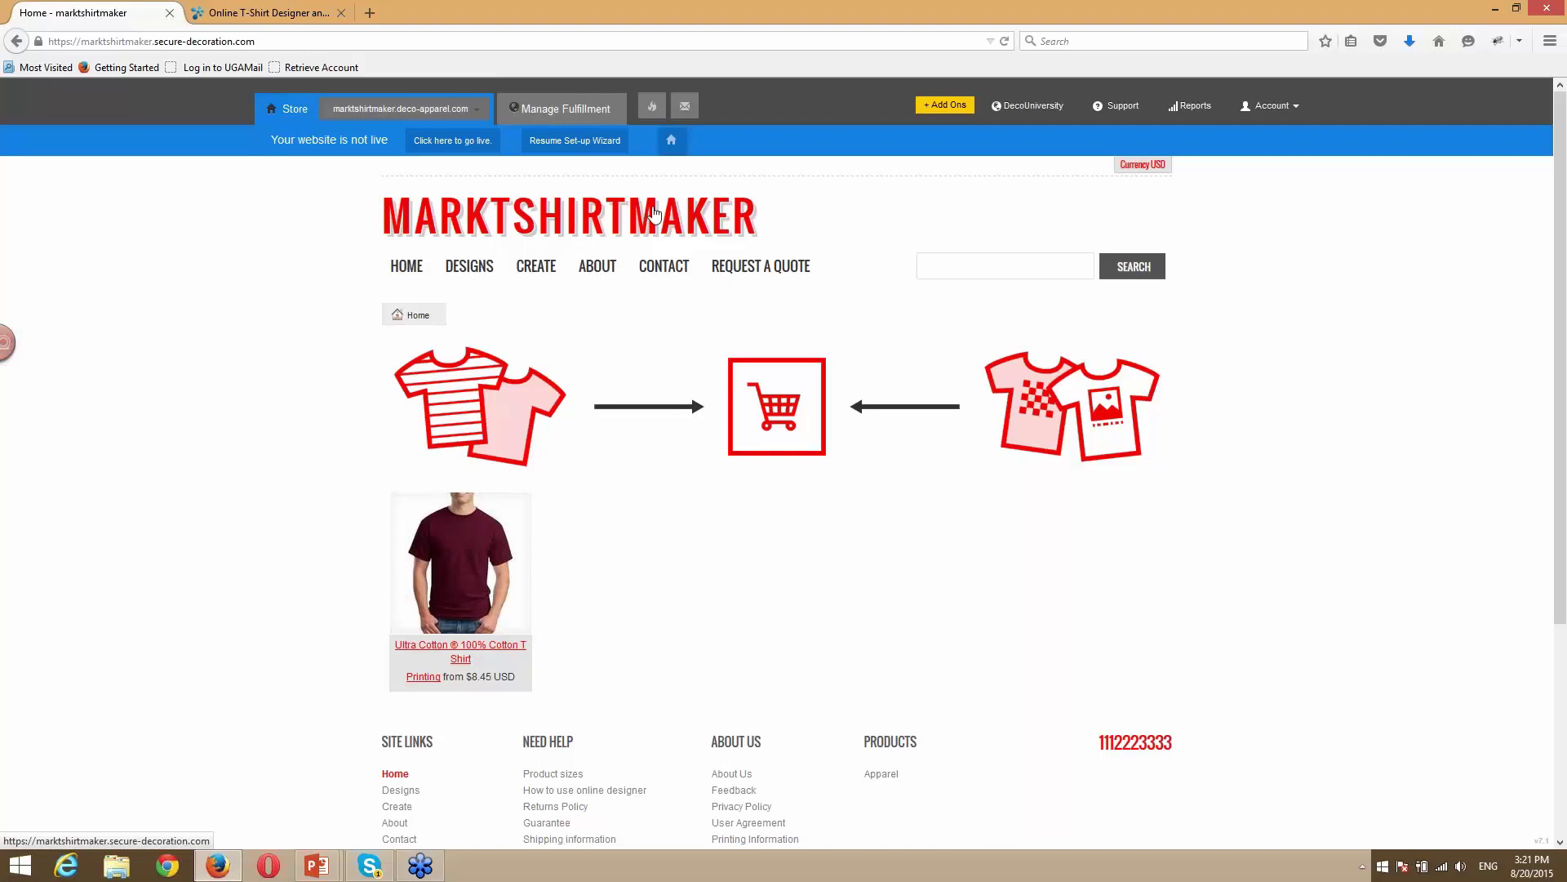
Return to fulfillment management and view the Products page and the Settings overview.
left_click(551, 112)
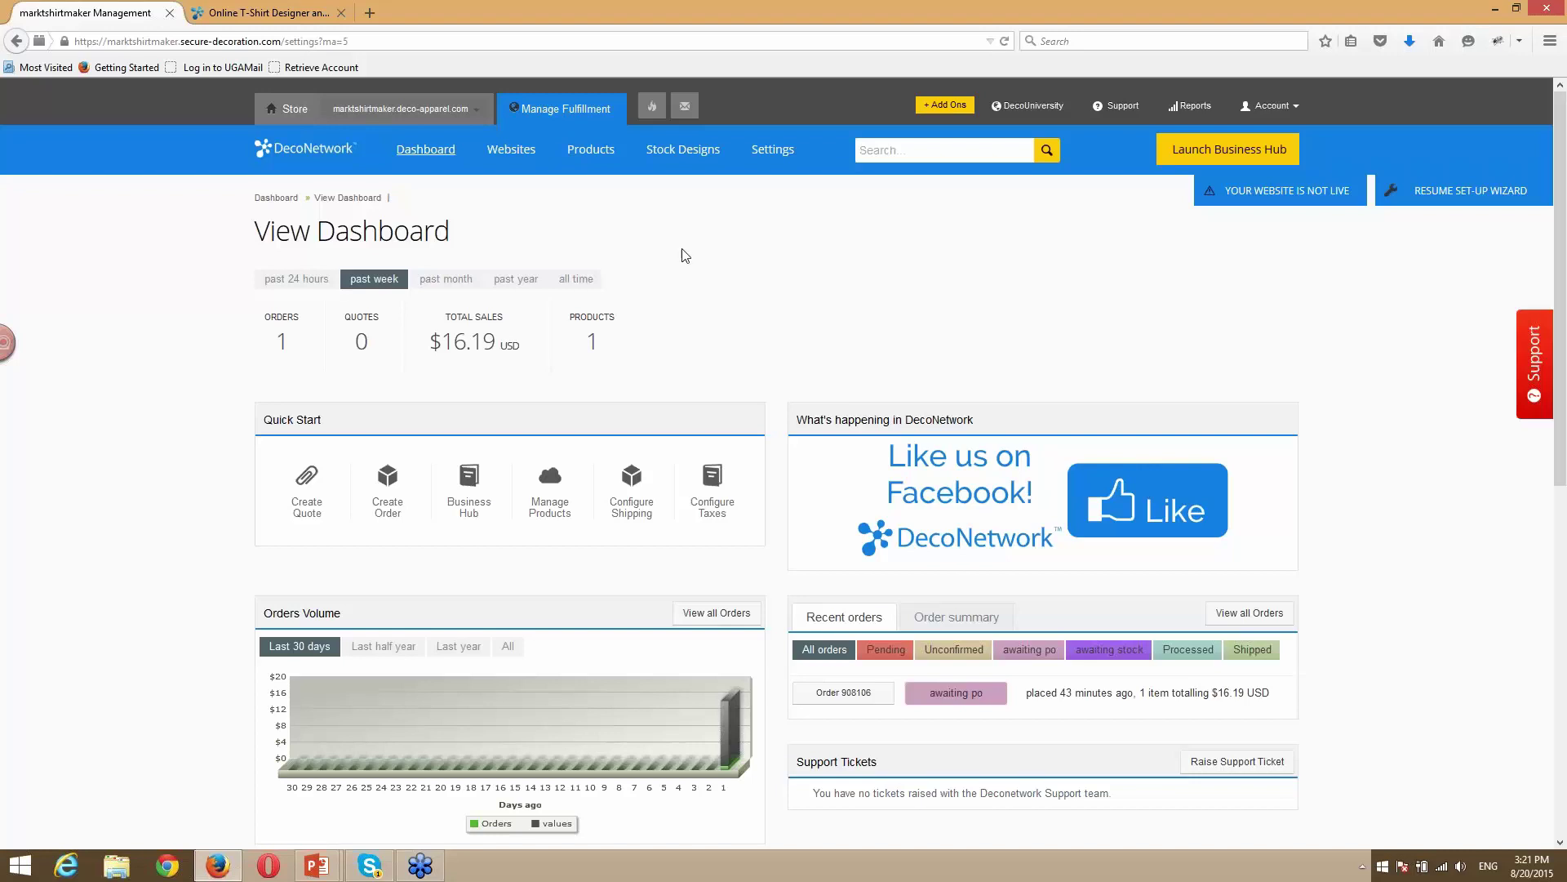
left_click(591, 150)
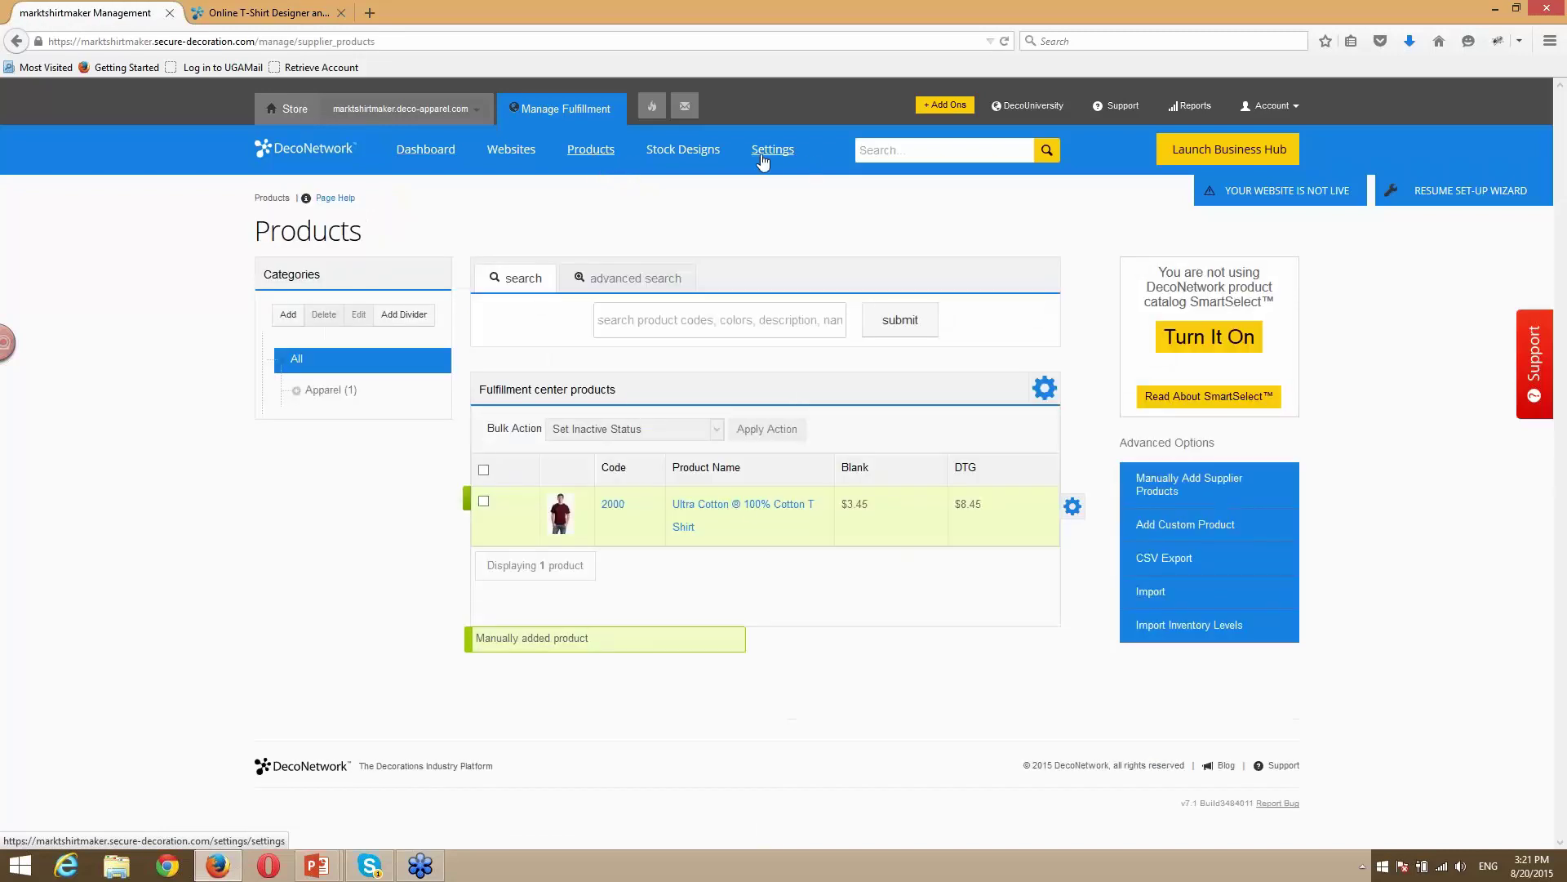
left_click(771, 155)
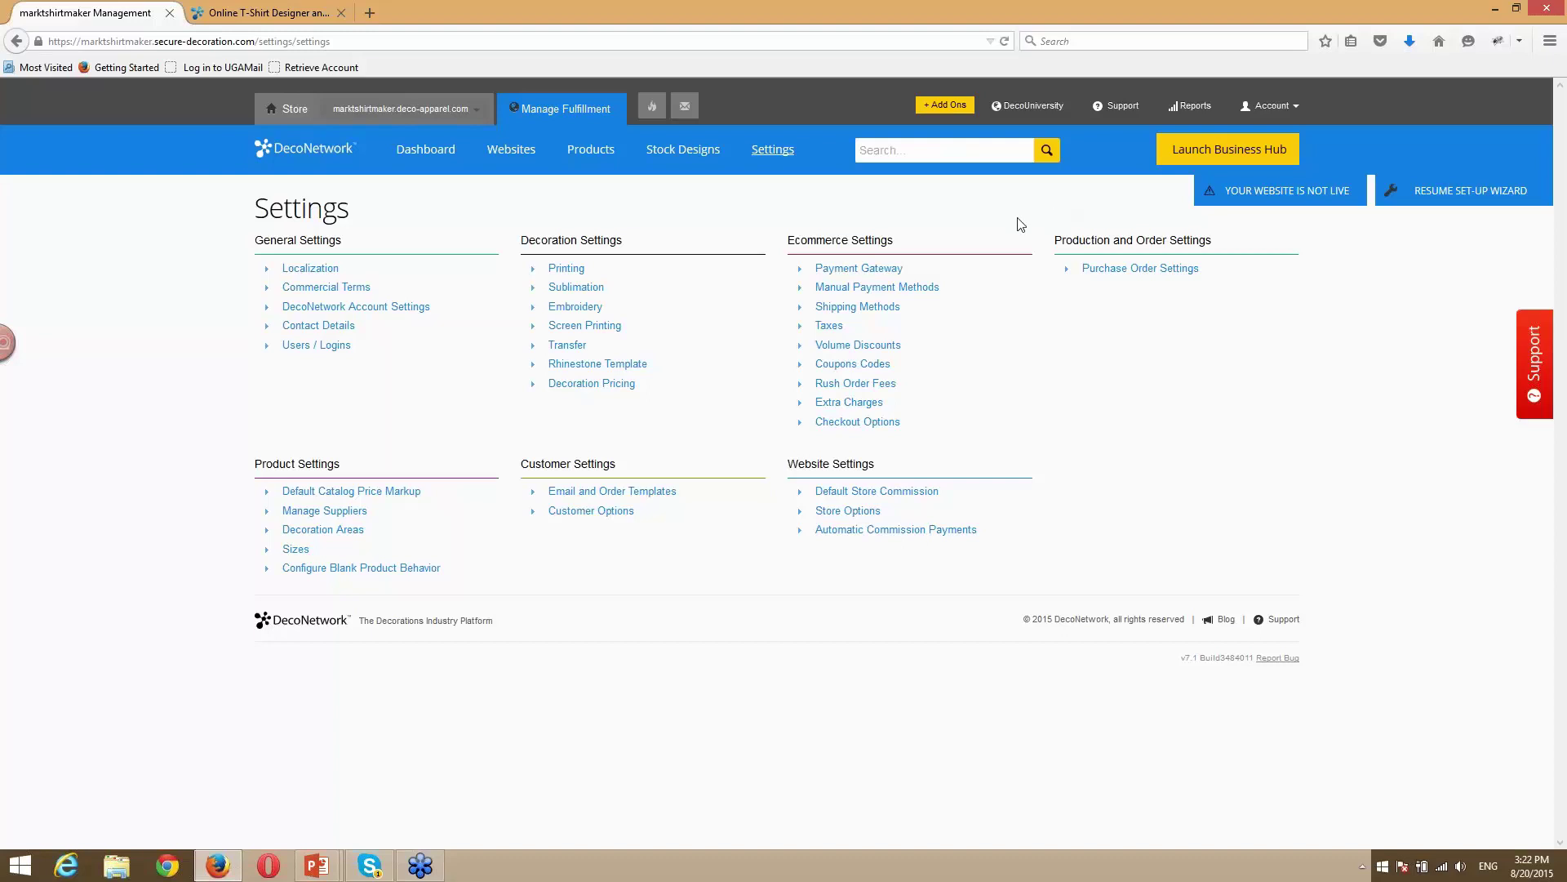
Open the SmartSelect catalog selection for products and examine the supplier catalogs on offer.
left_click(592, 153)
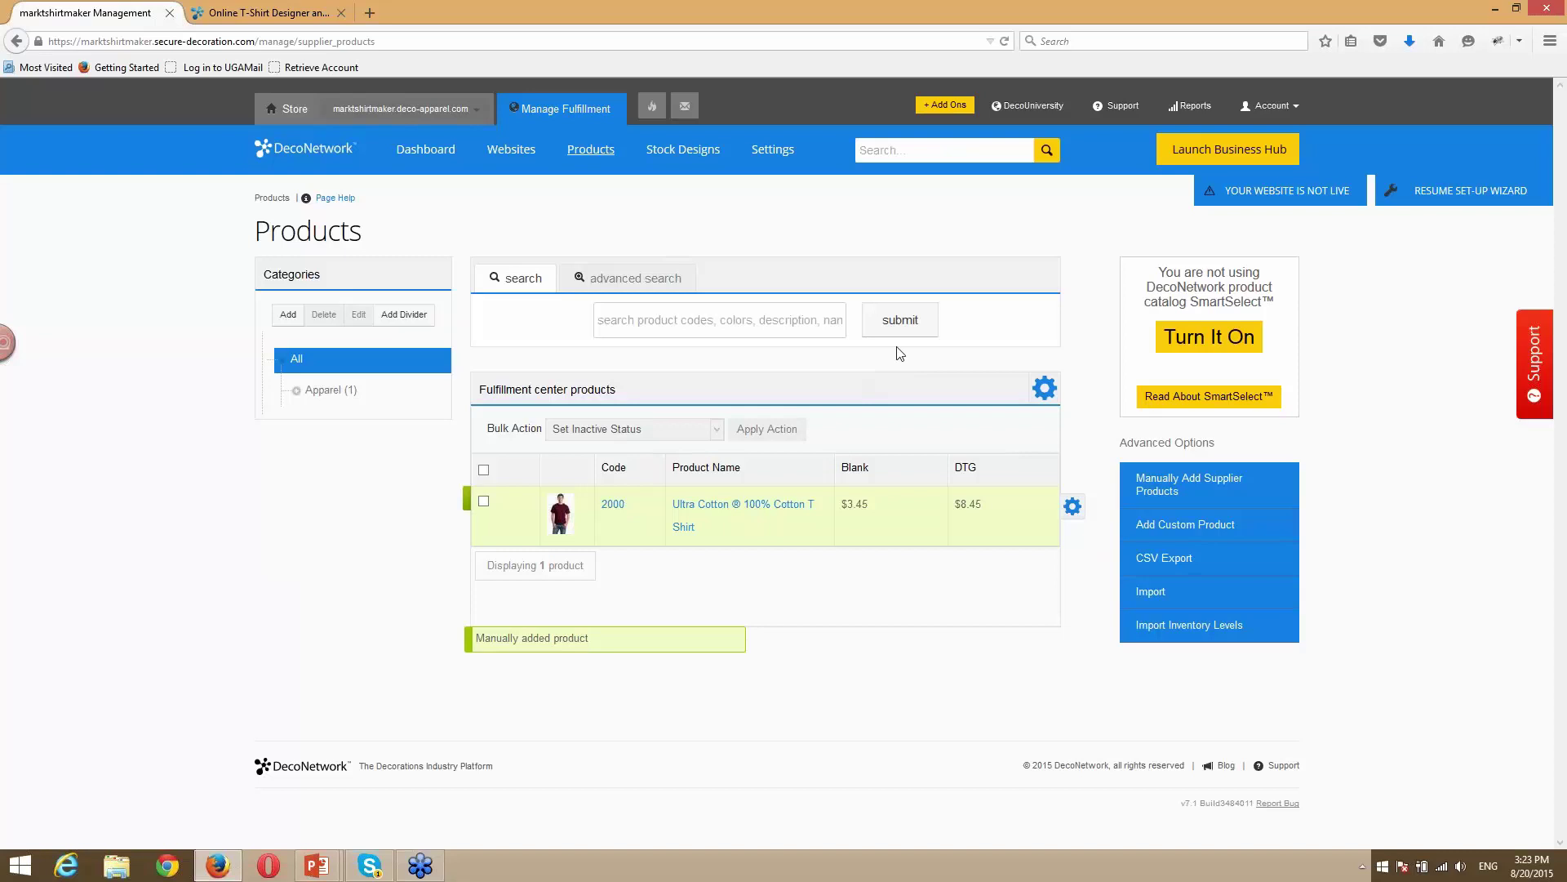
left_click(1200, 342)
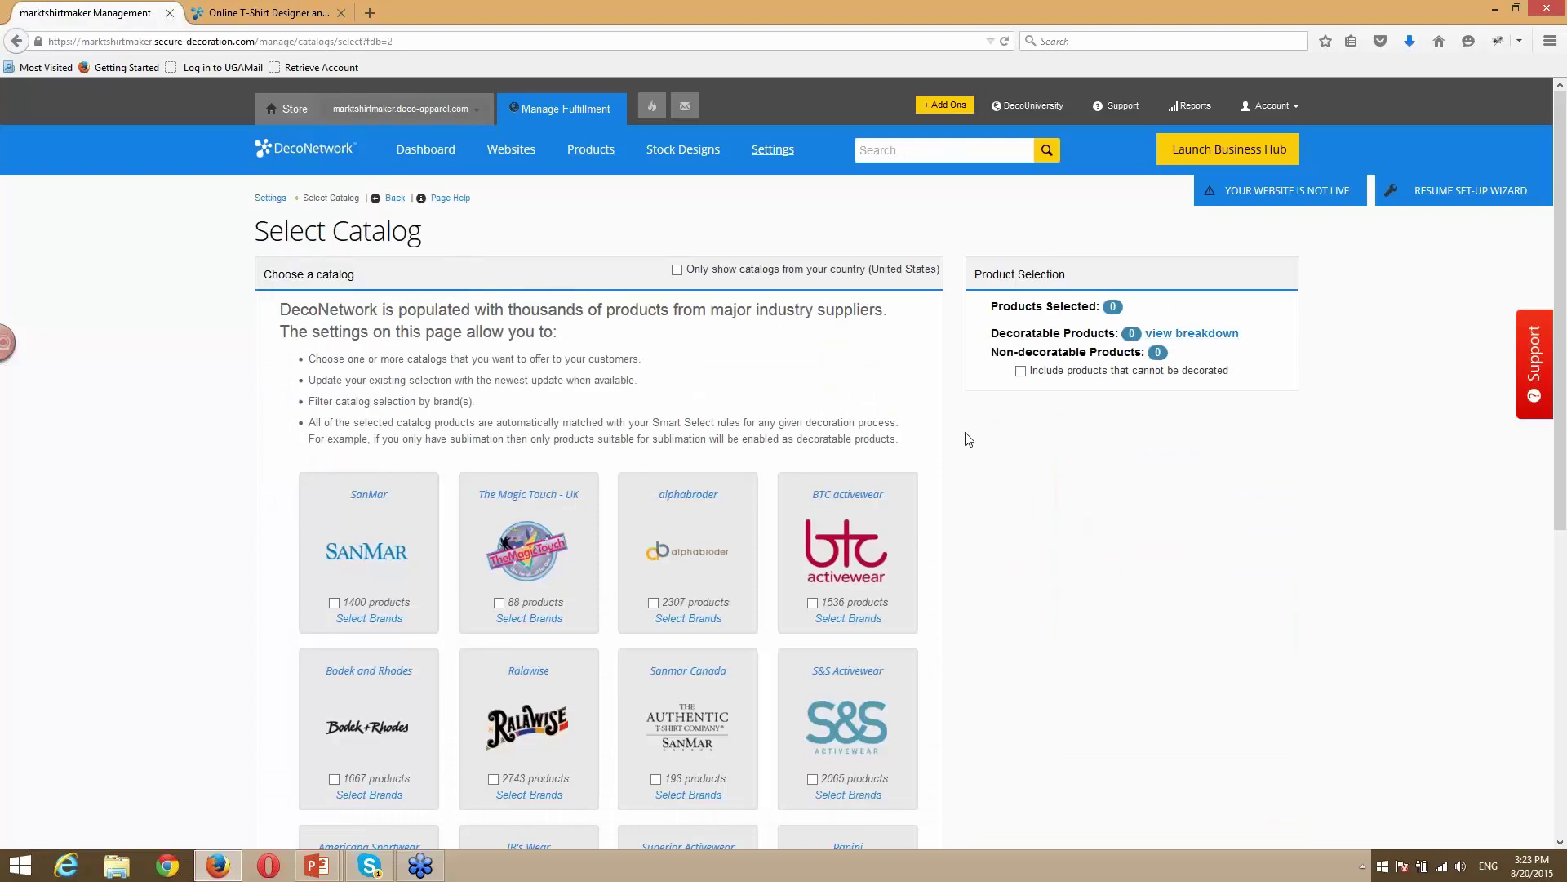
scroll(971, 437, "down", 3)
scroll(977, 433, "down", 3)
scroll(980, 433, "down", 1)
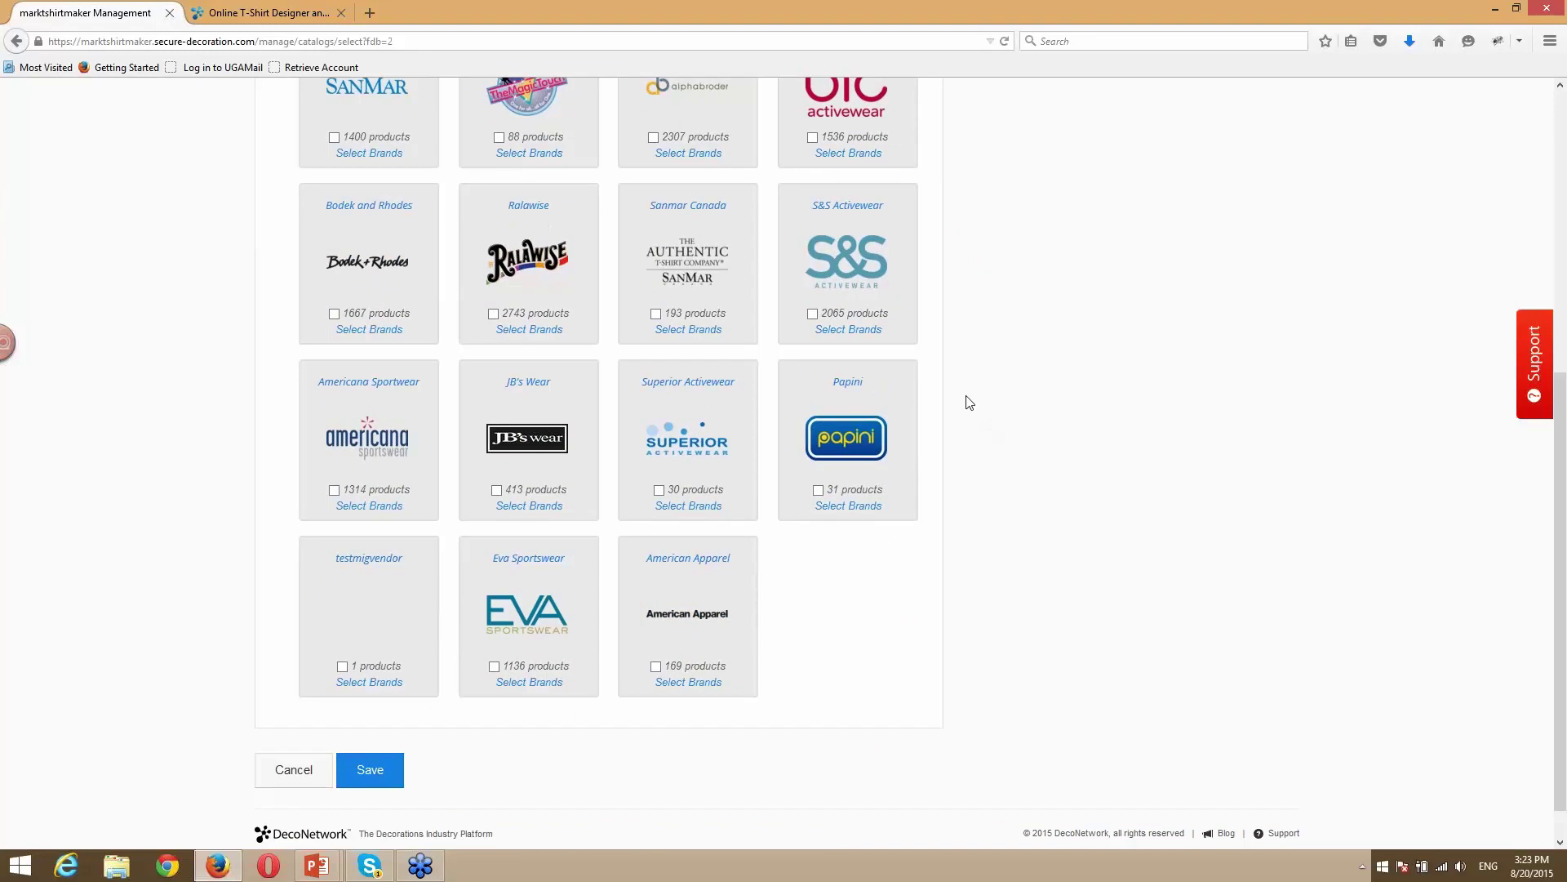
scroll(973, 412, "up", 1)
scroll(975, 411, "up", 1)
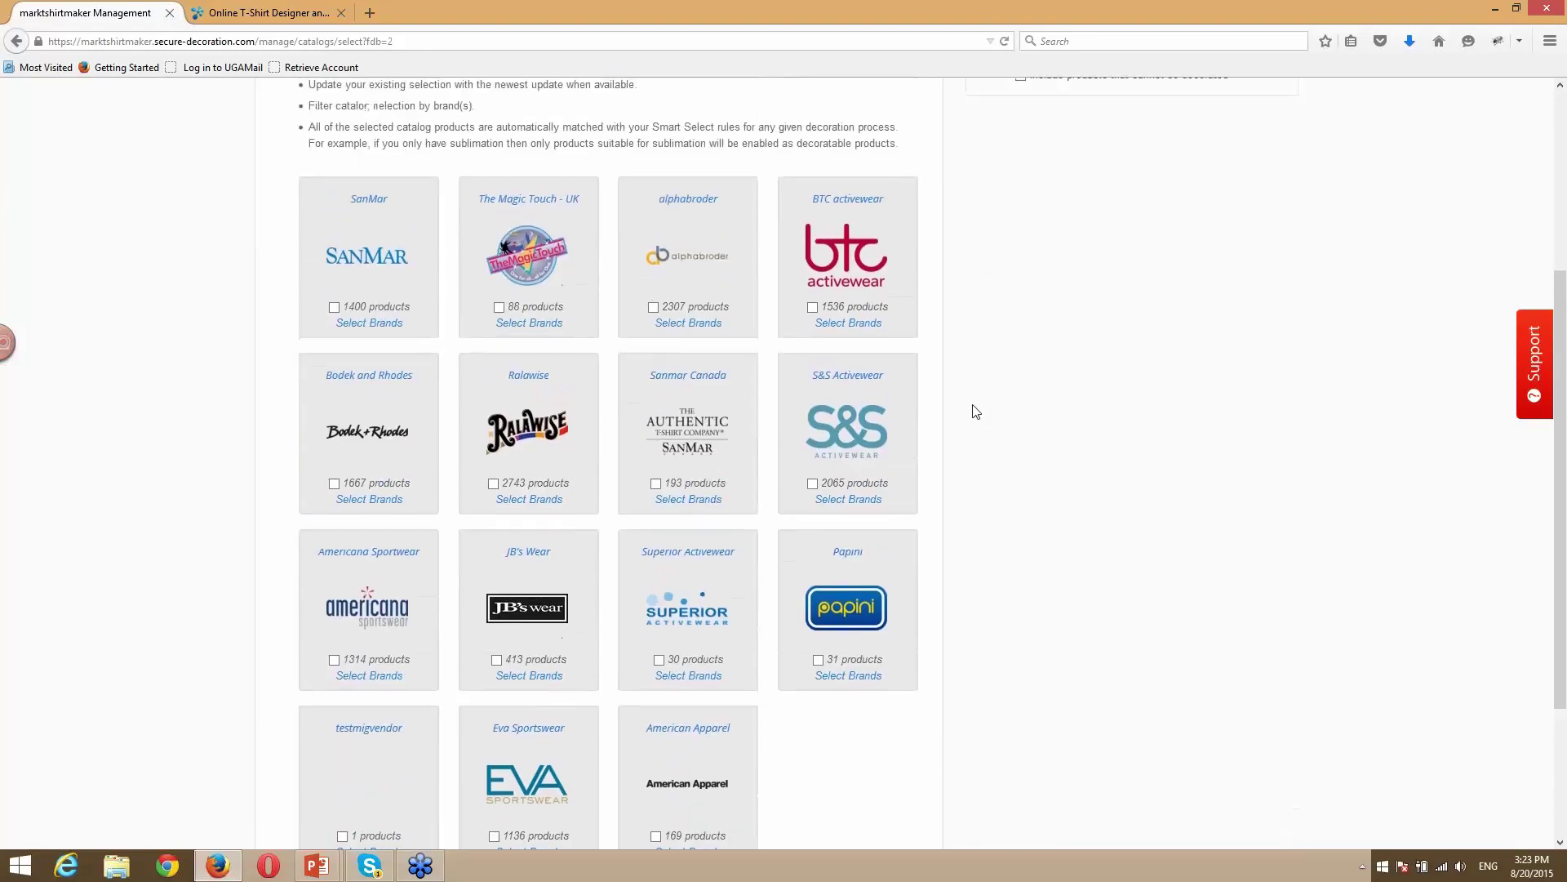
scroll(976, 409, "up", 2)
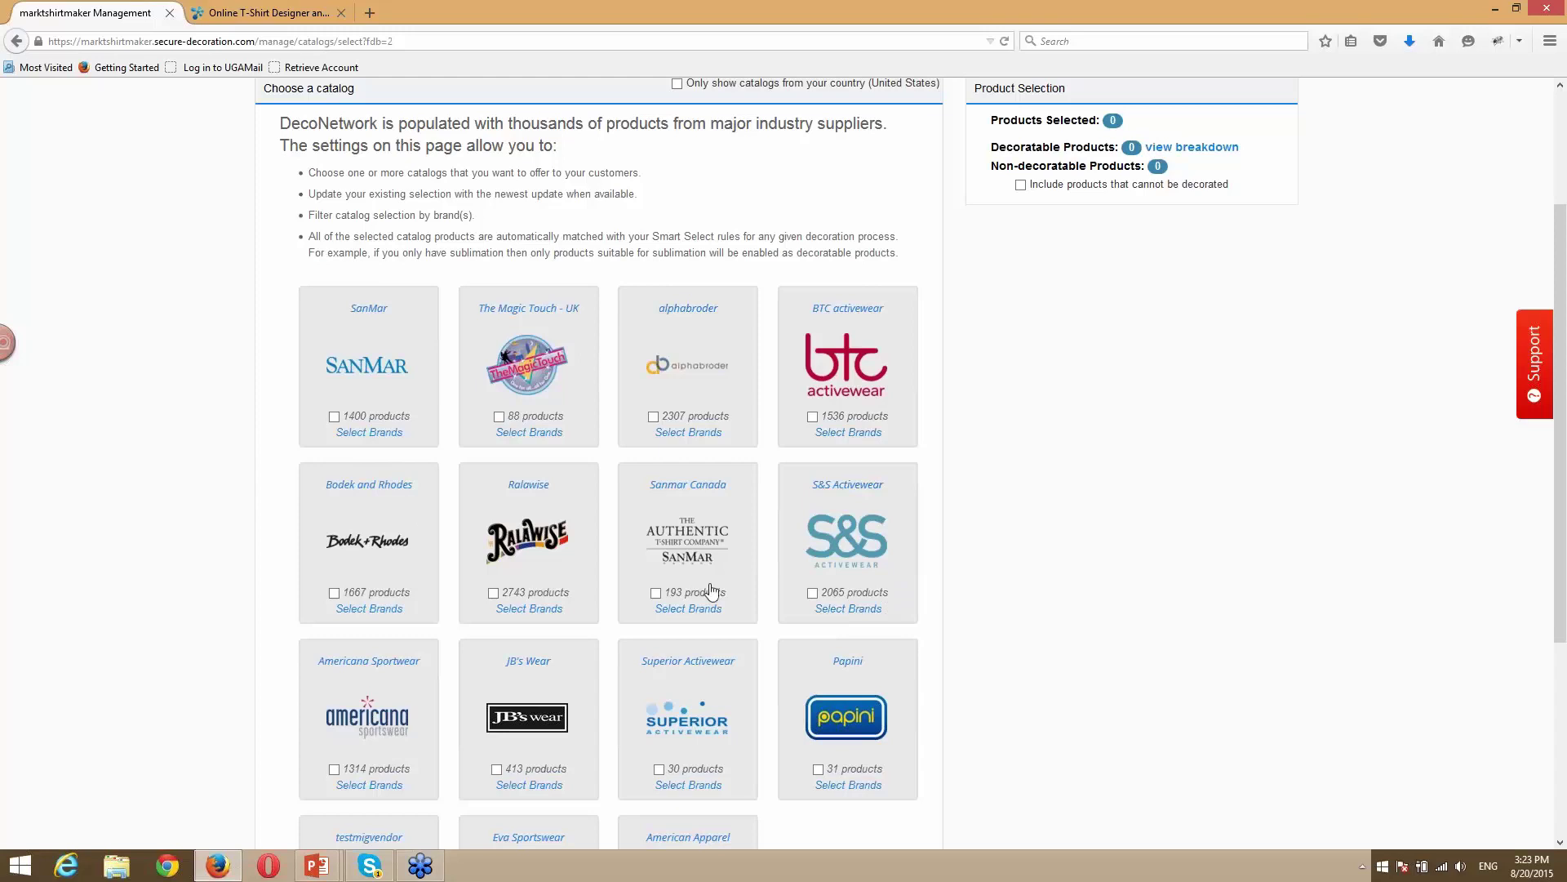
Select the SanMar catalog and clear that selection again.
left_click(334, 417)
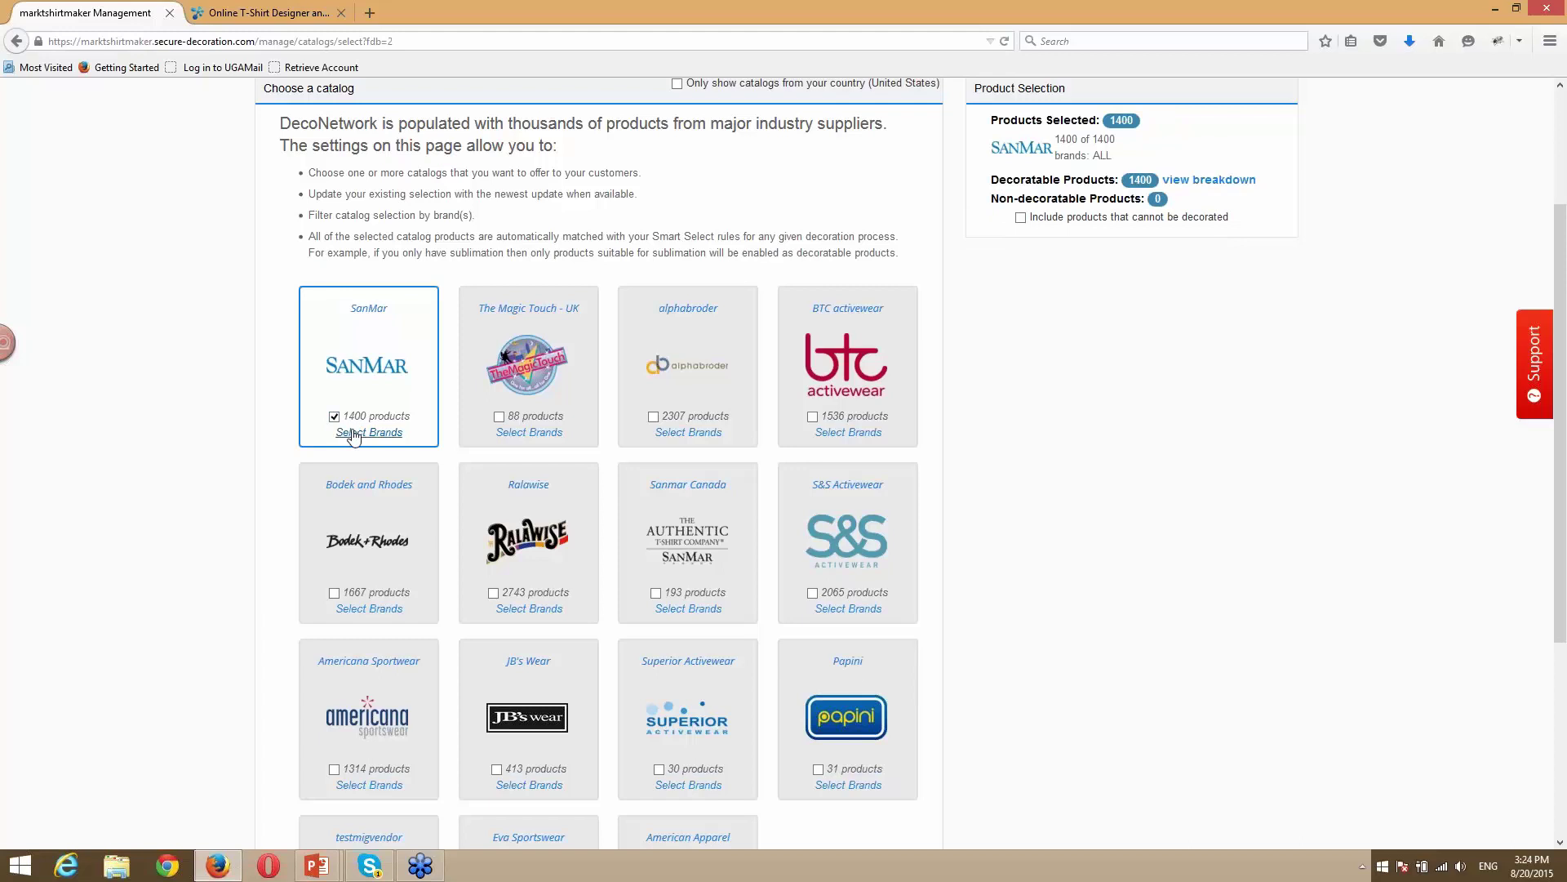
left_click(352, 423)
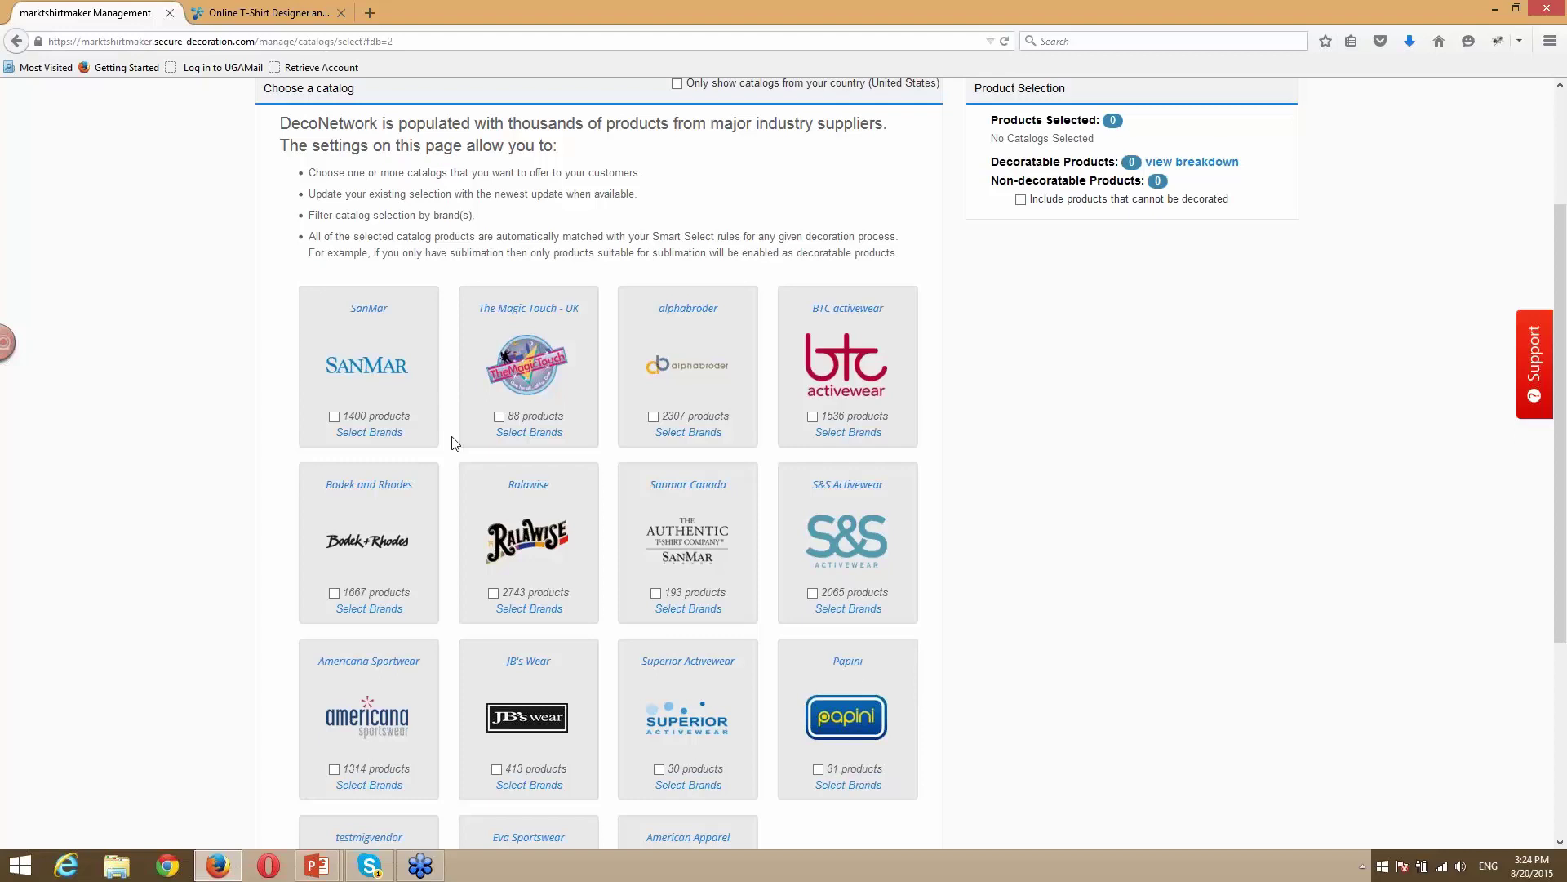
scroll(455, 441, "up", 3)
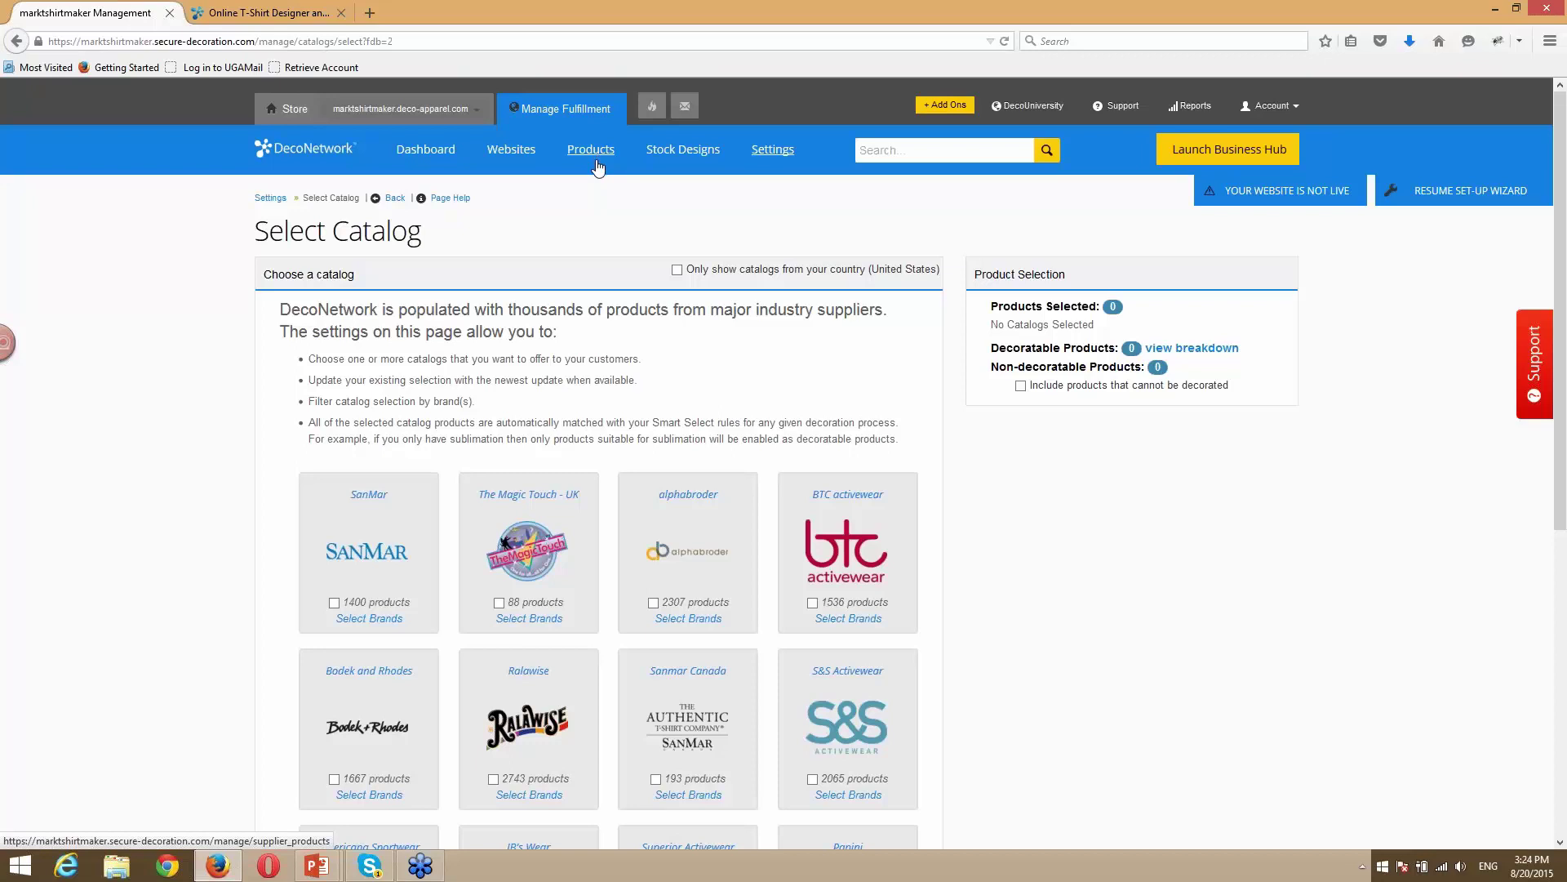
Open the manual adding of supplier products and filter the list to supplier SanMar and brand Gildan.
left_click(590, 161)
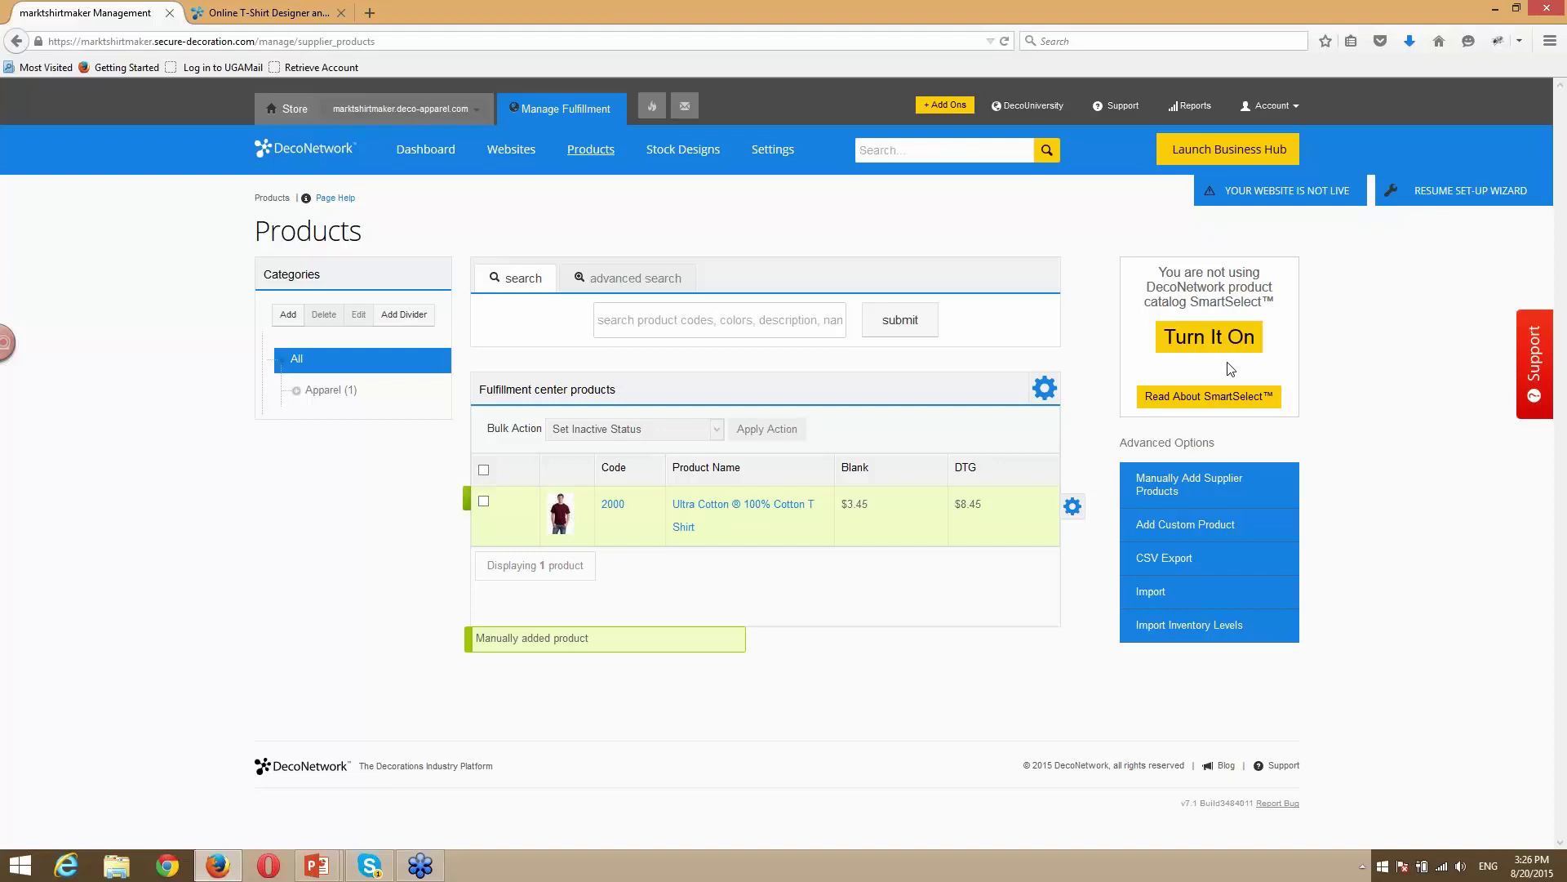
left_click(1185, 487)
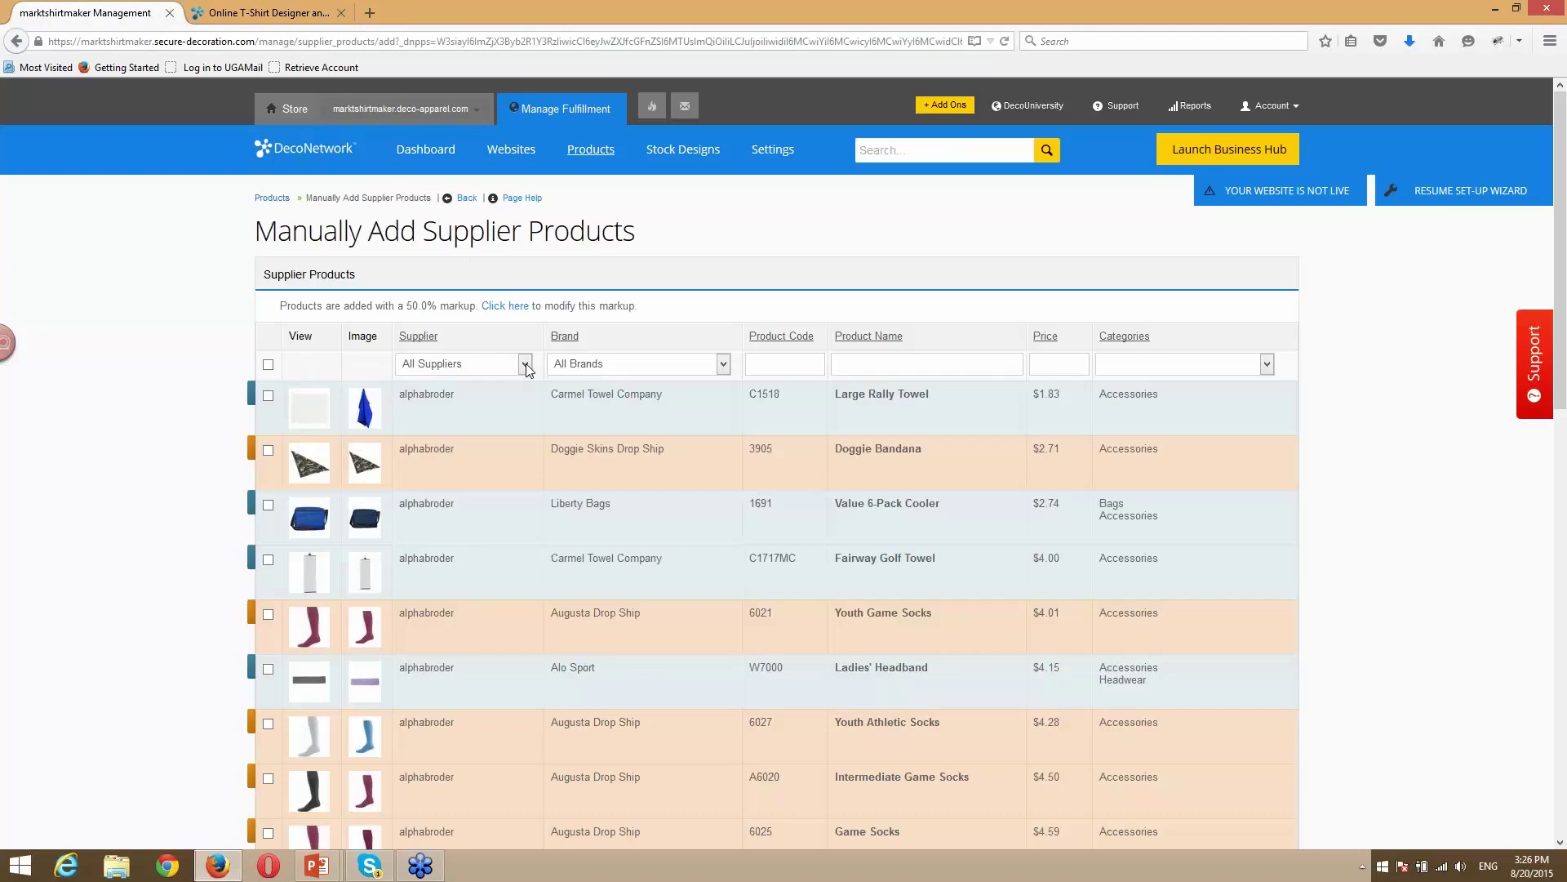
left_click(525, 365)
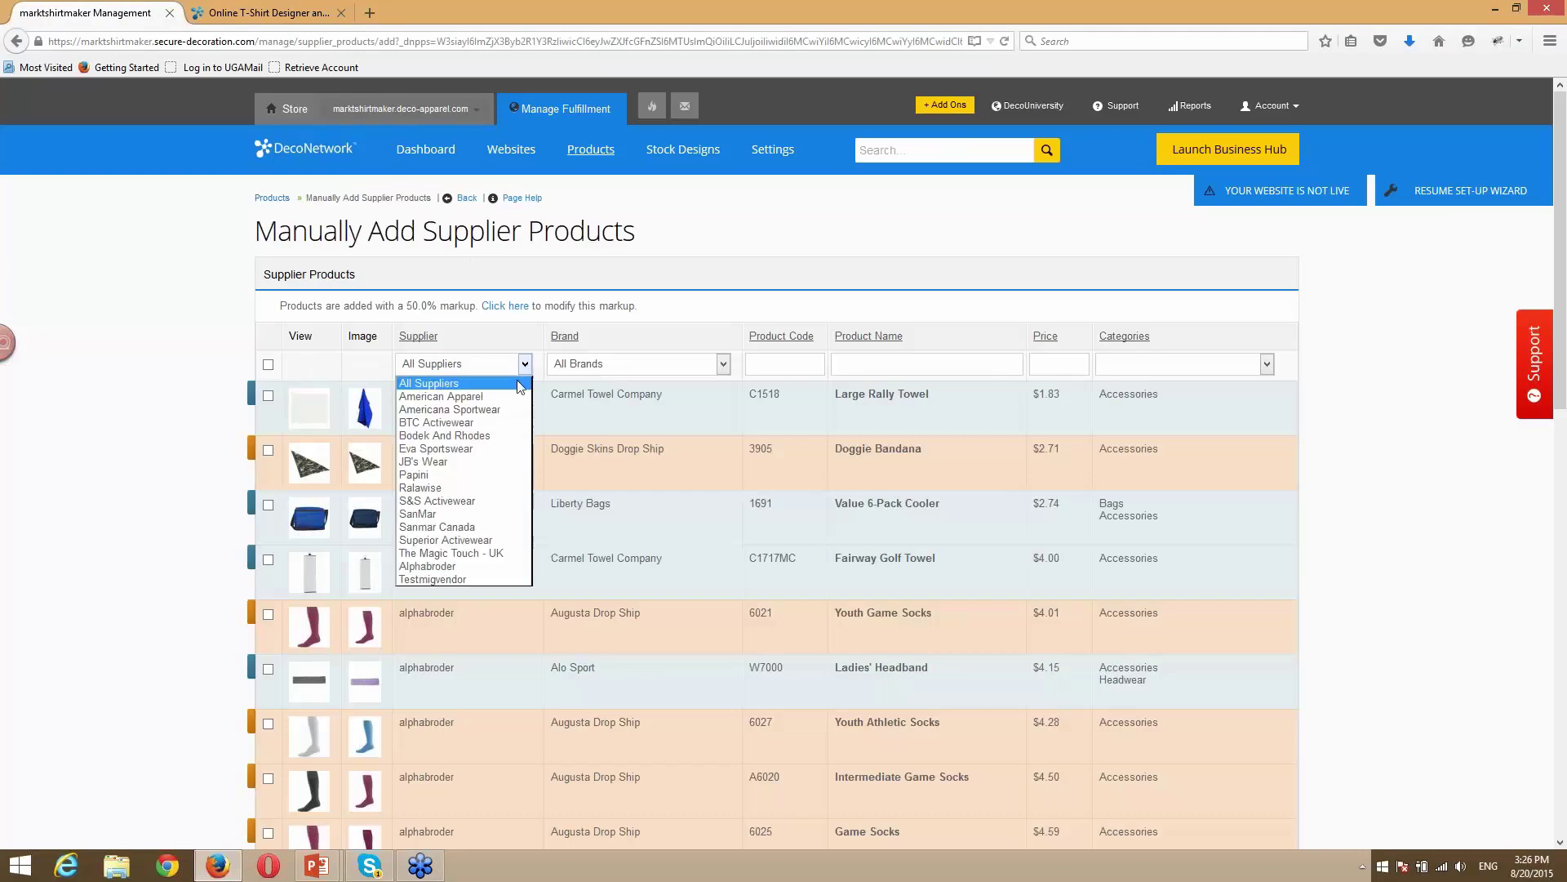
left_click(454, 514)
left_click(723, 364)
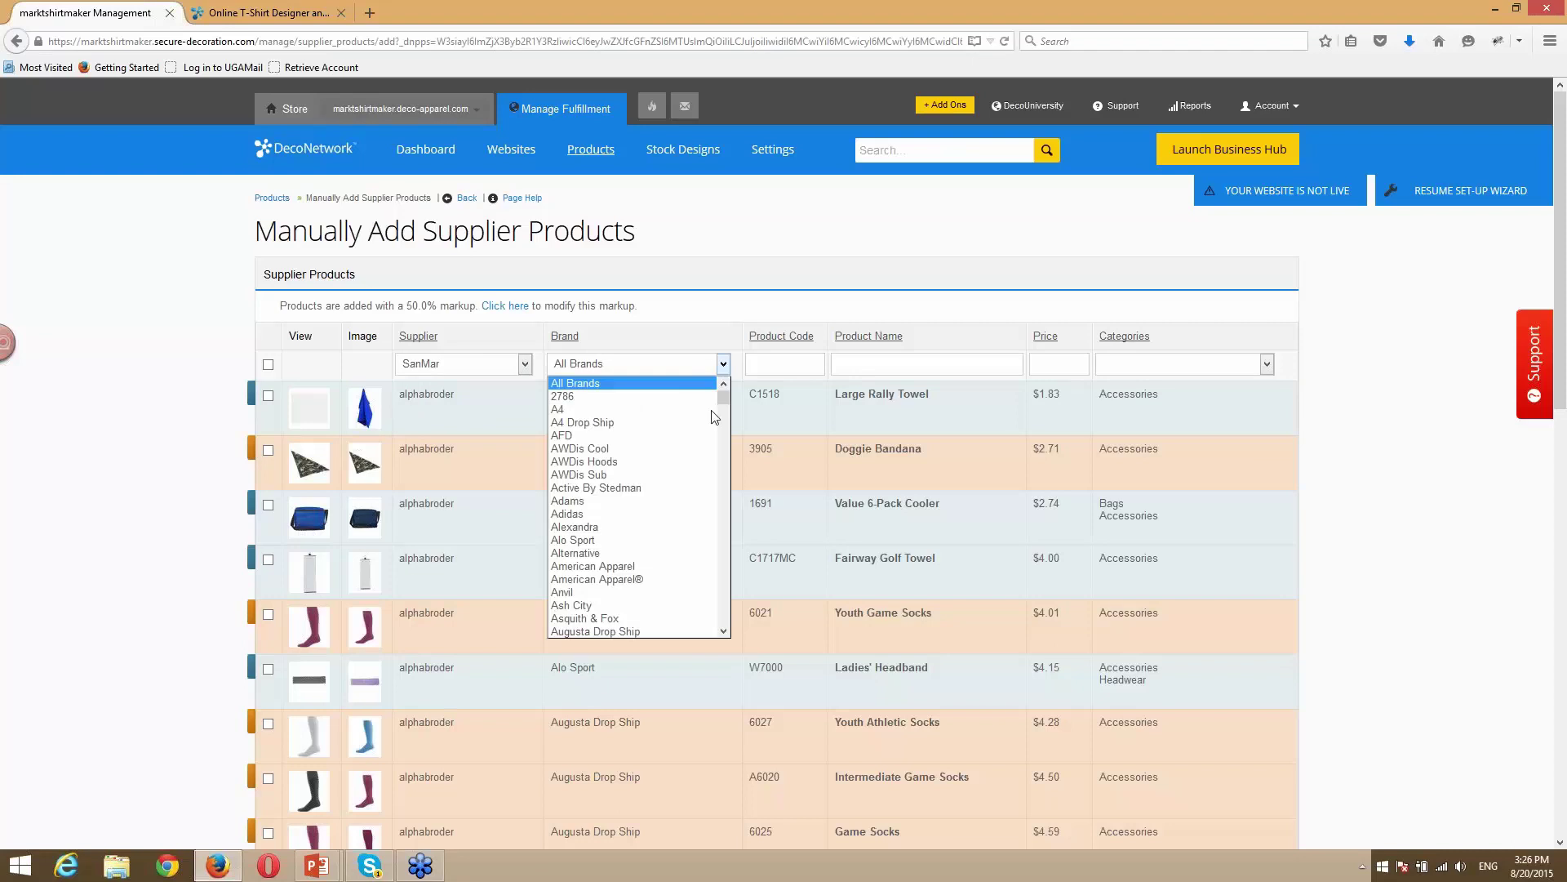
left_click_drag(729, 406, 728, 441)
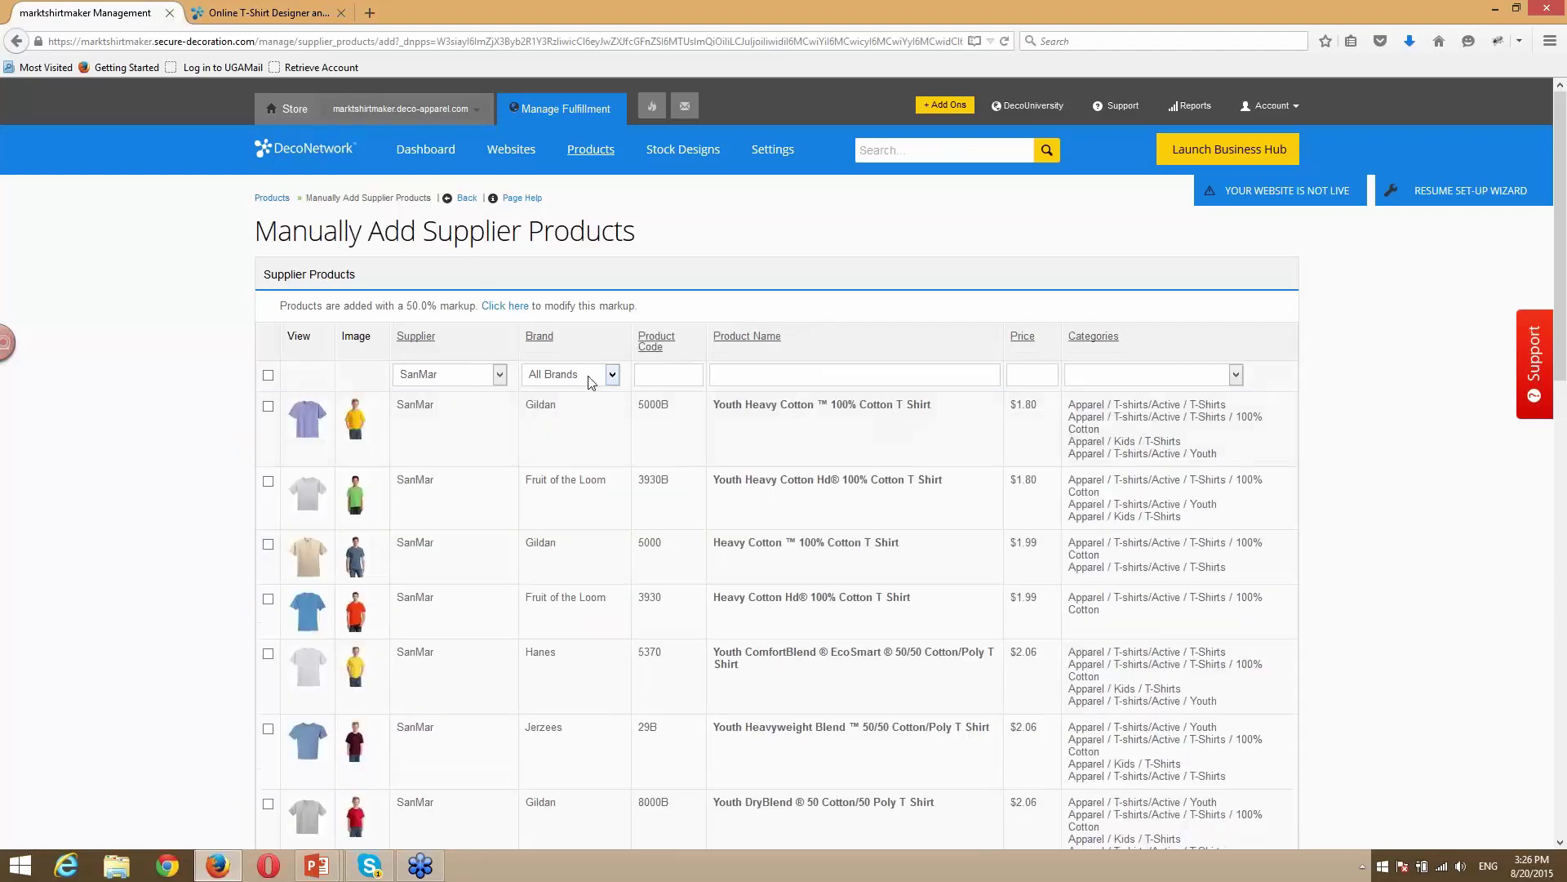
left_click(611, 375)
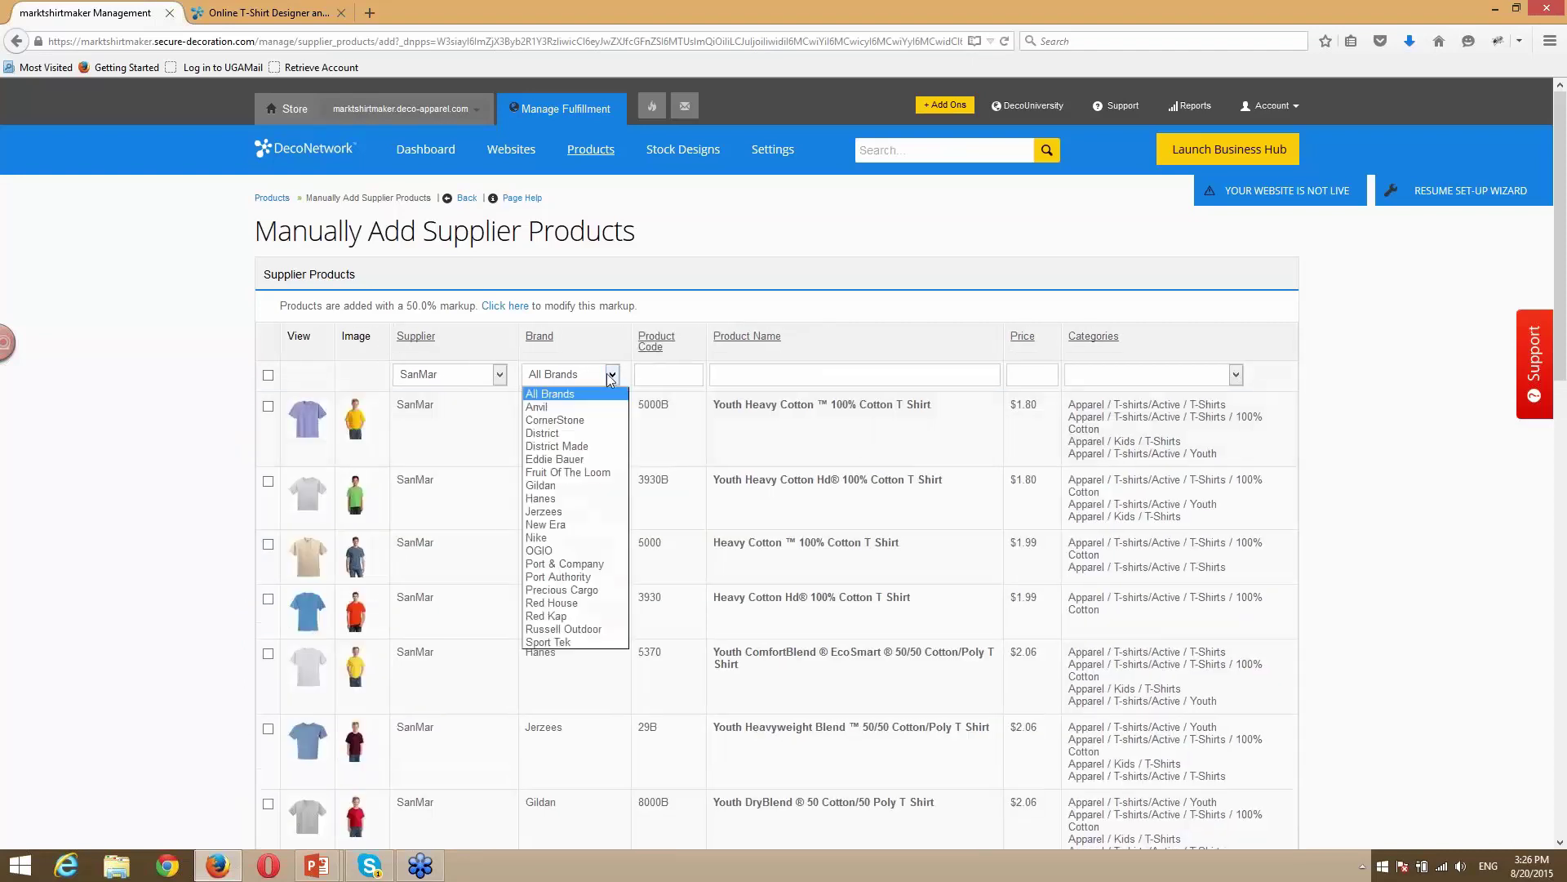
left_click(551, 487)
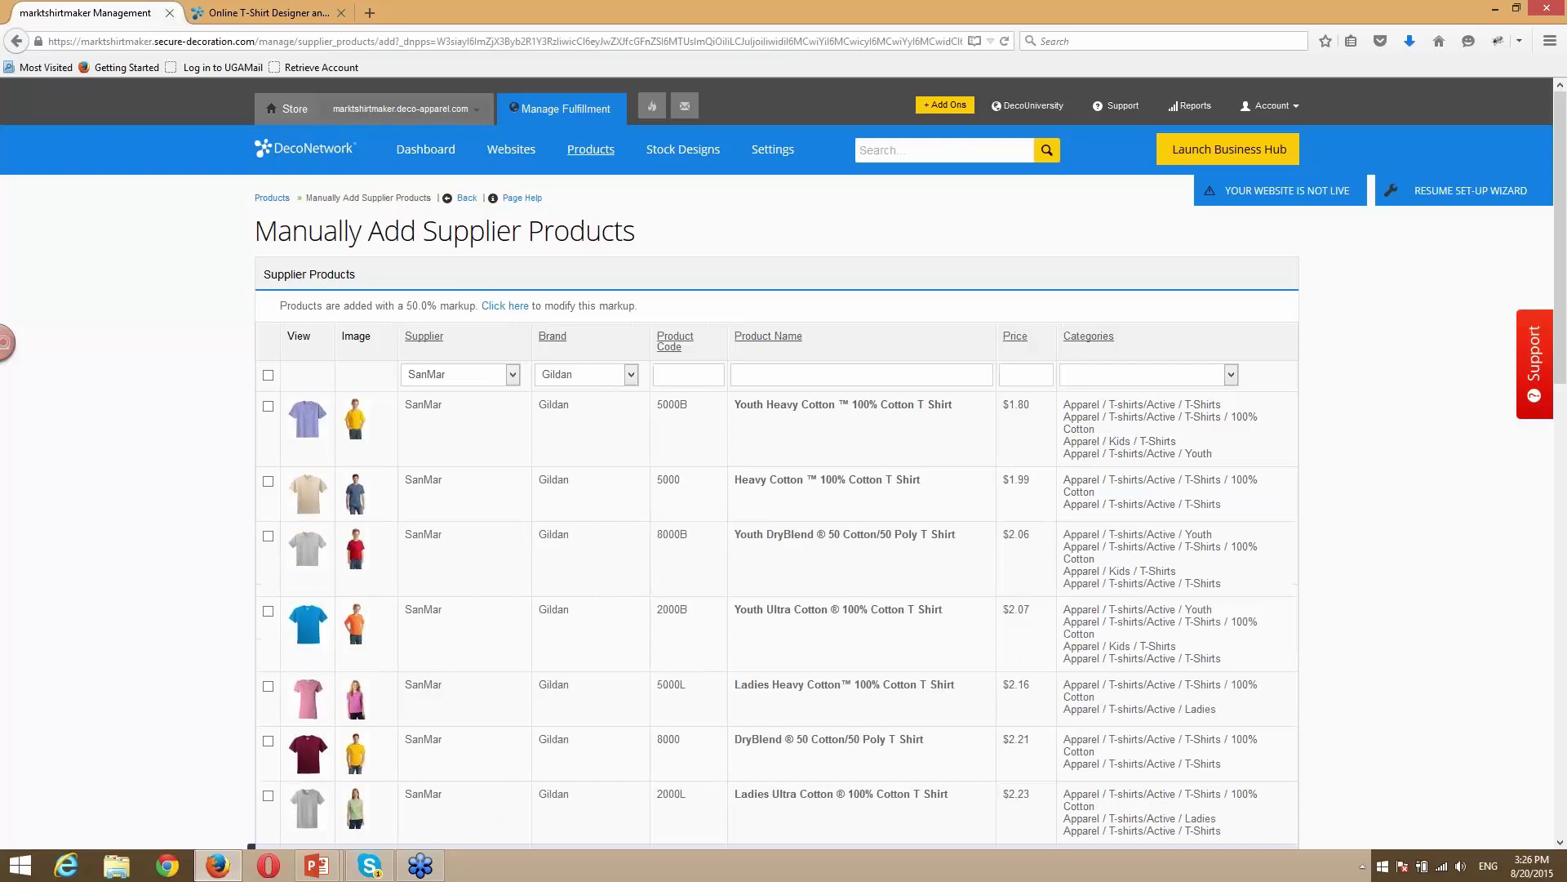
Add the Heavy Cotton 100% Cotton T Shirt (5000) and the DryBlend 50 Cotton/50 Poly T Shirt (8000) to the products.
left_click(268, 458)
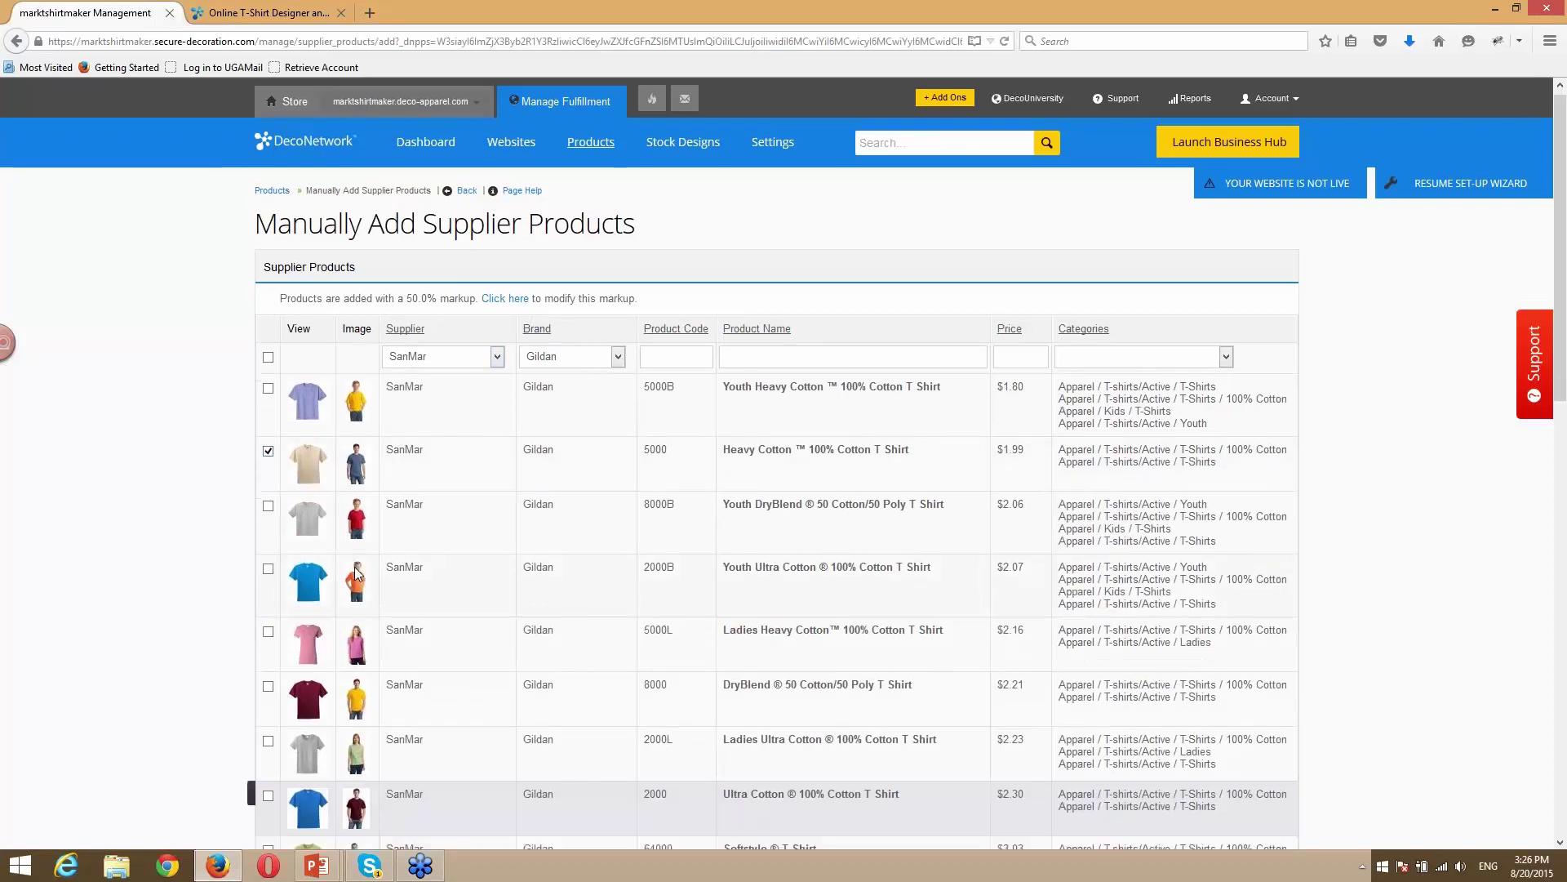
scroll(354, 567, "down", 4)
left_click(268, 508)
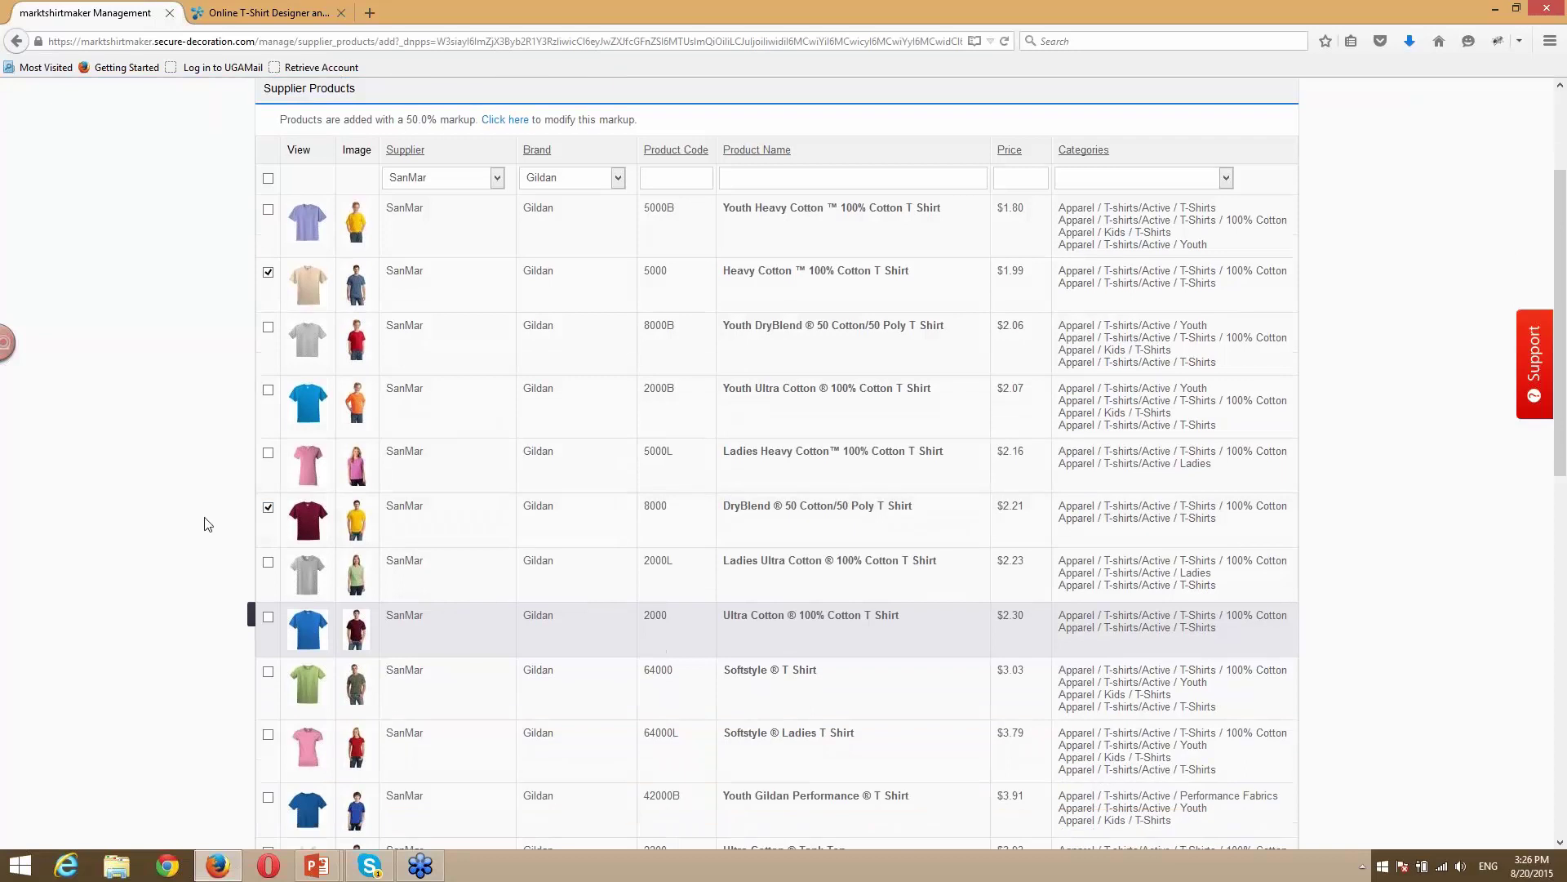
scroll(210, 522, "down", 18)
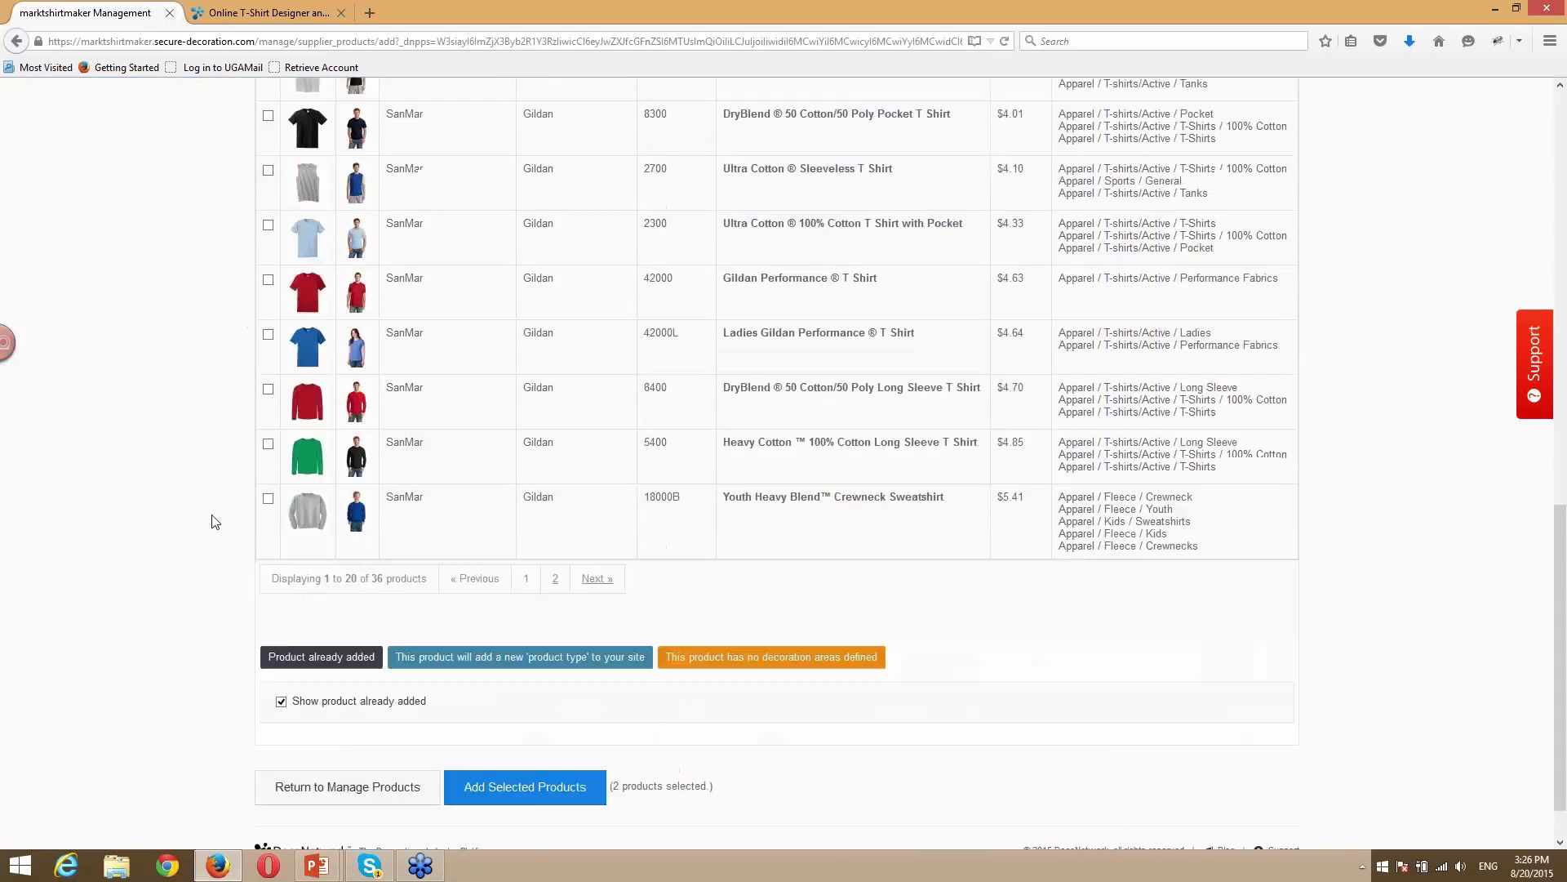
left_click(526, 740)
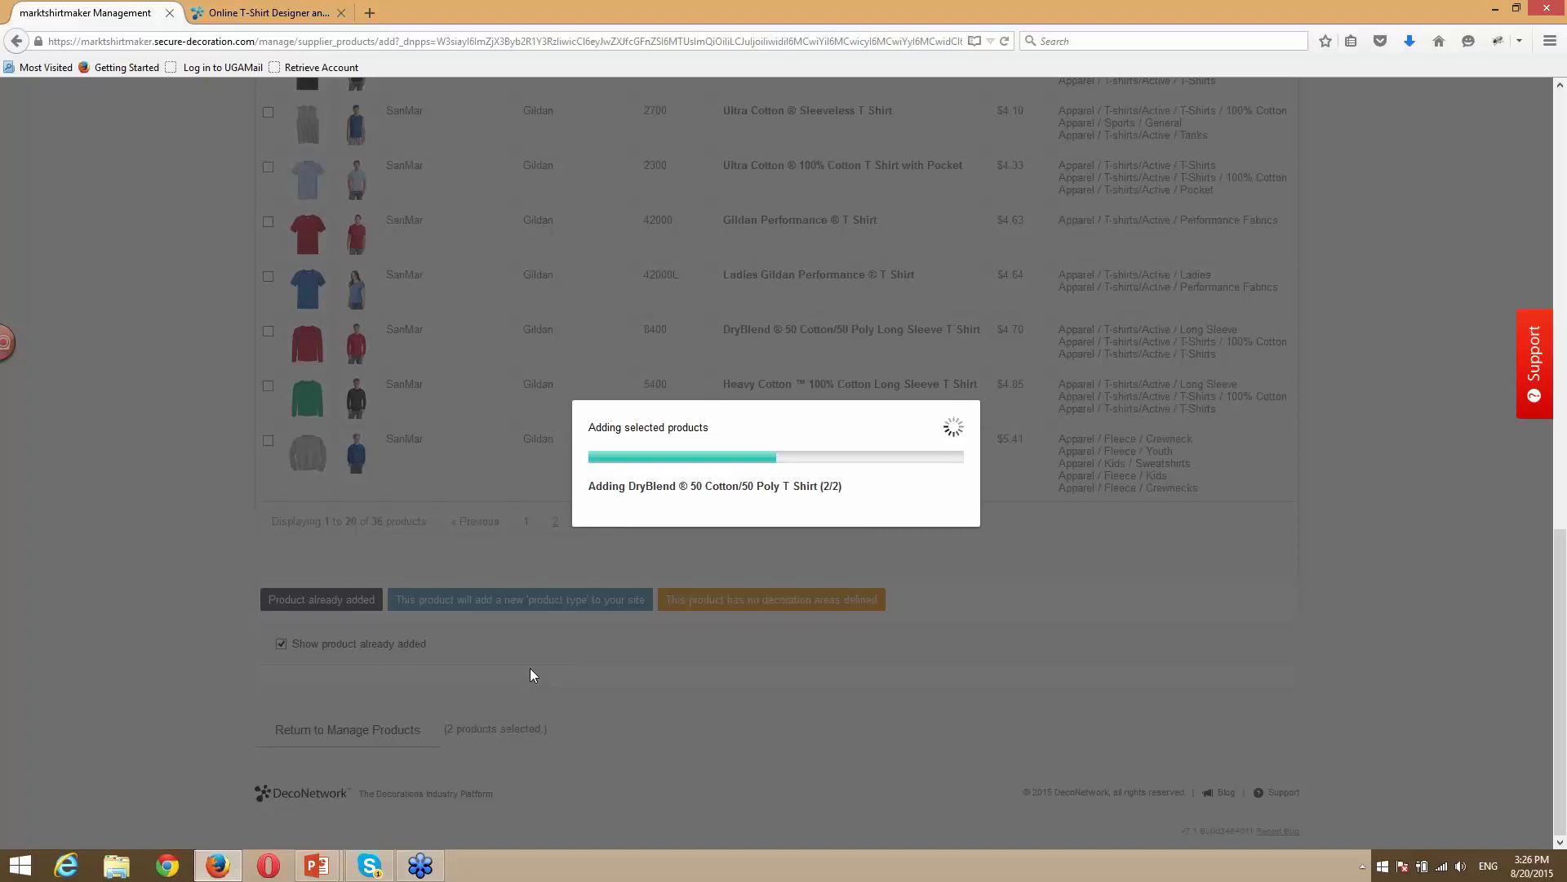
left_click(948, 579)
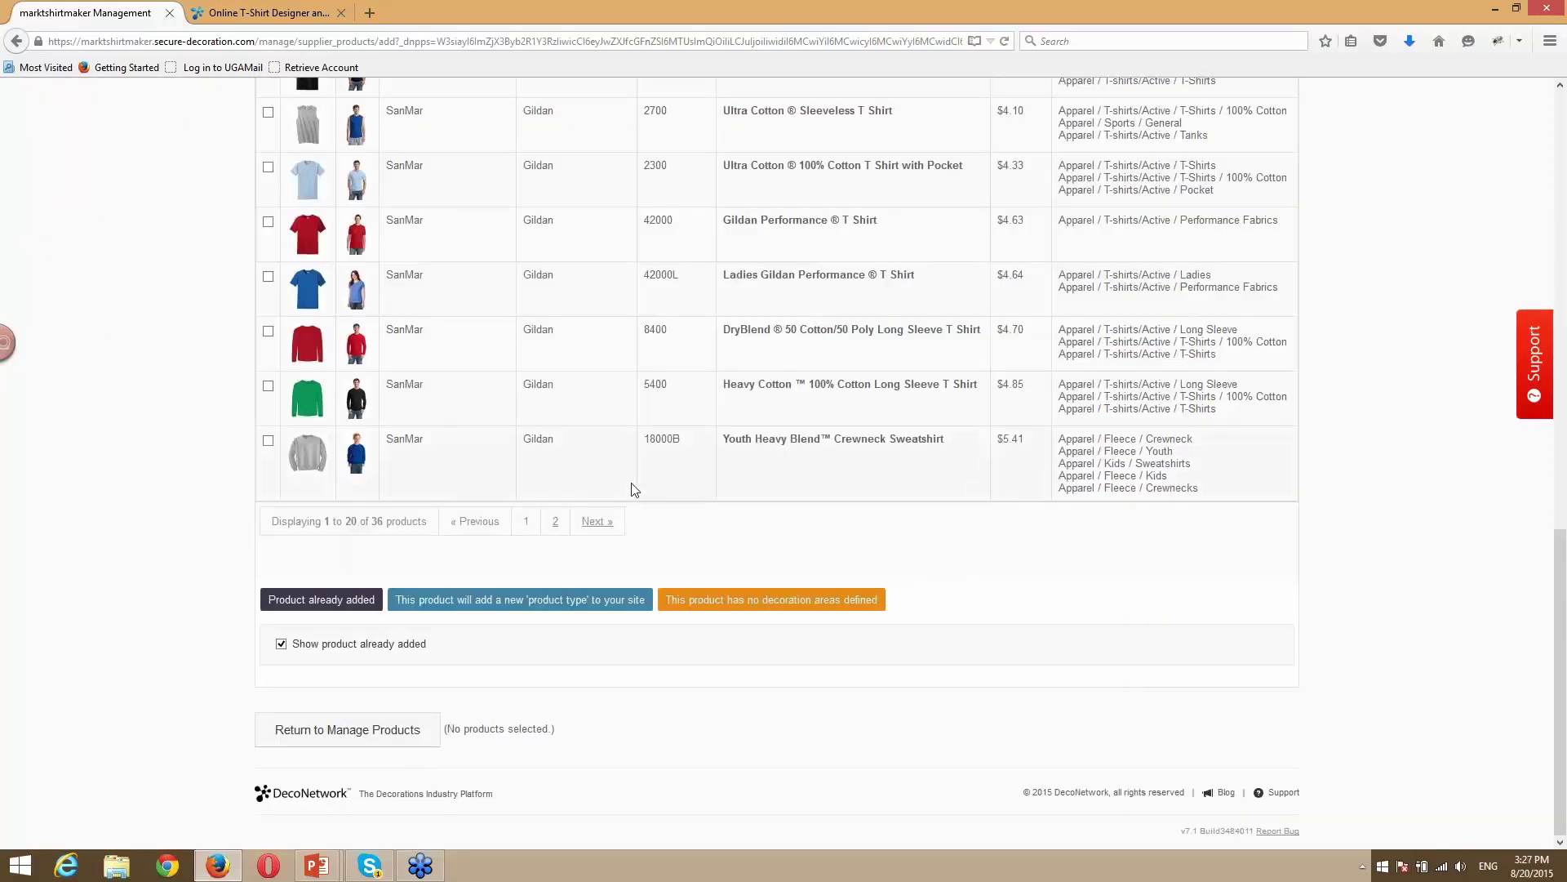
Open the Heavy Cotton 100% Cotton T Shirt from the store's product list and view its color settings.
scroll(633, 487, "up", 15)
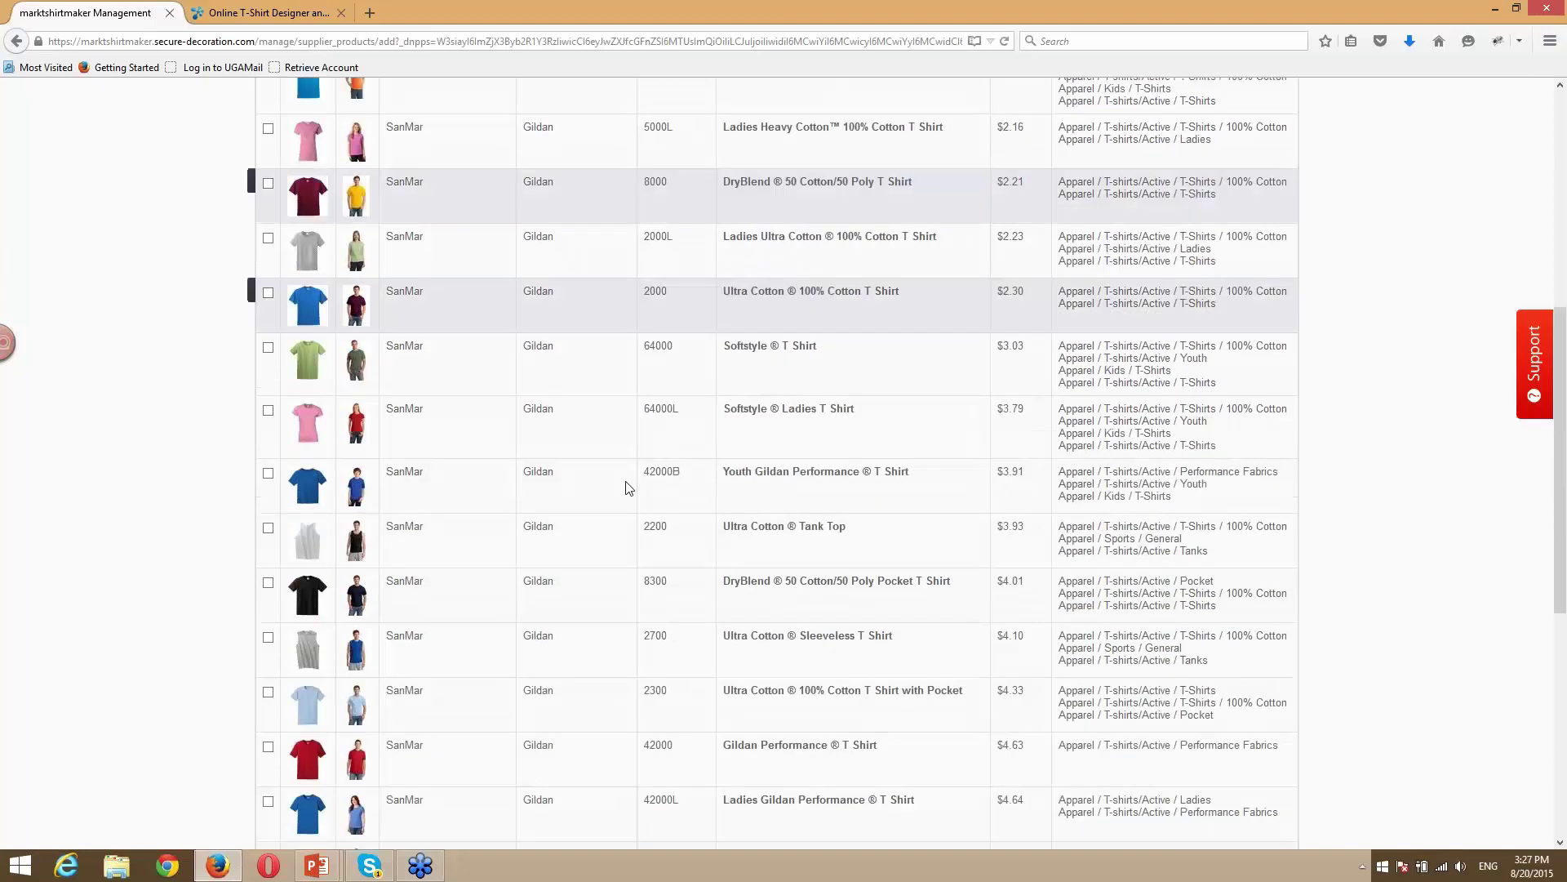
left_click(602, 160)
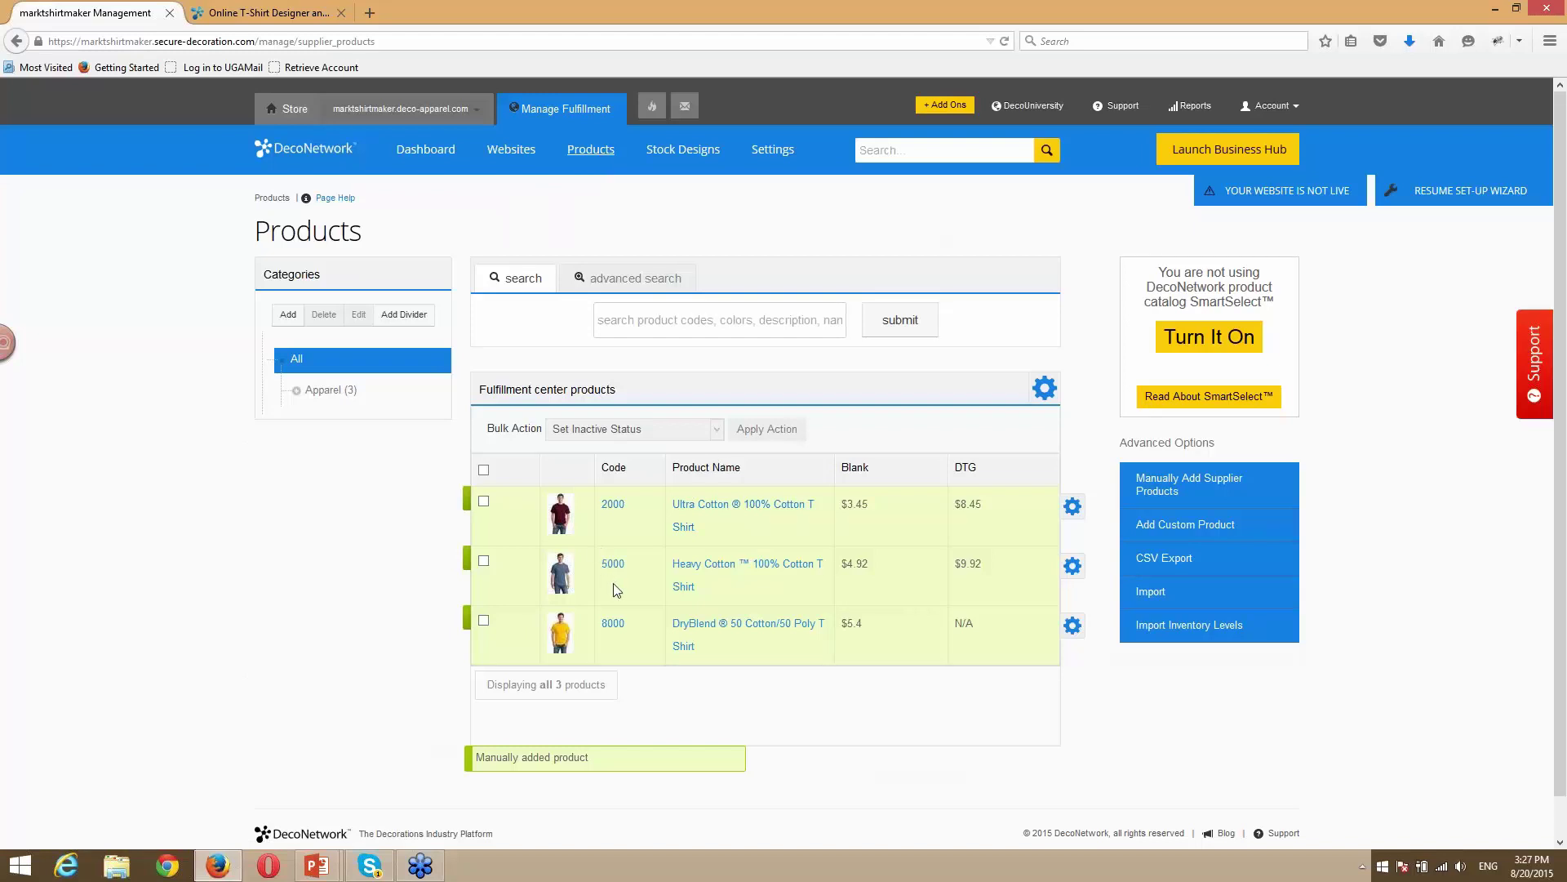
left_click(690, 571)
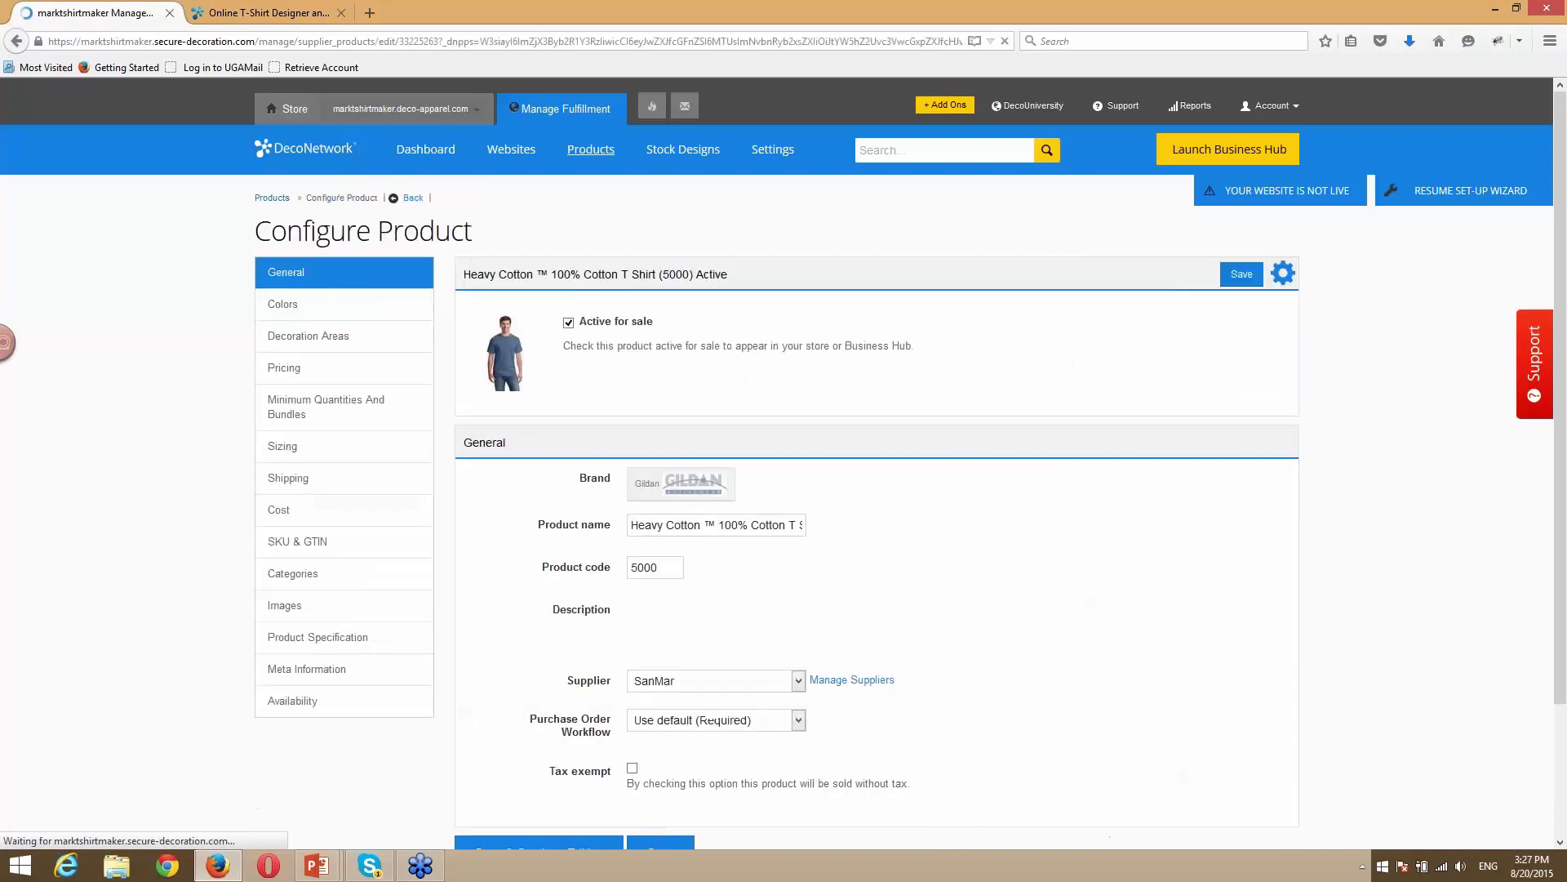
left_click(327, 310)
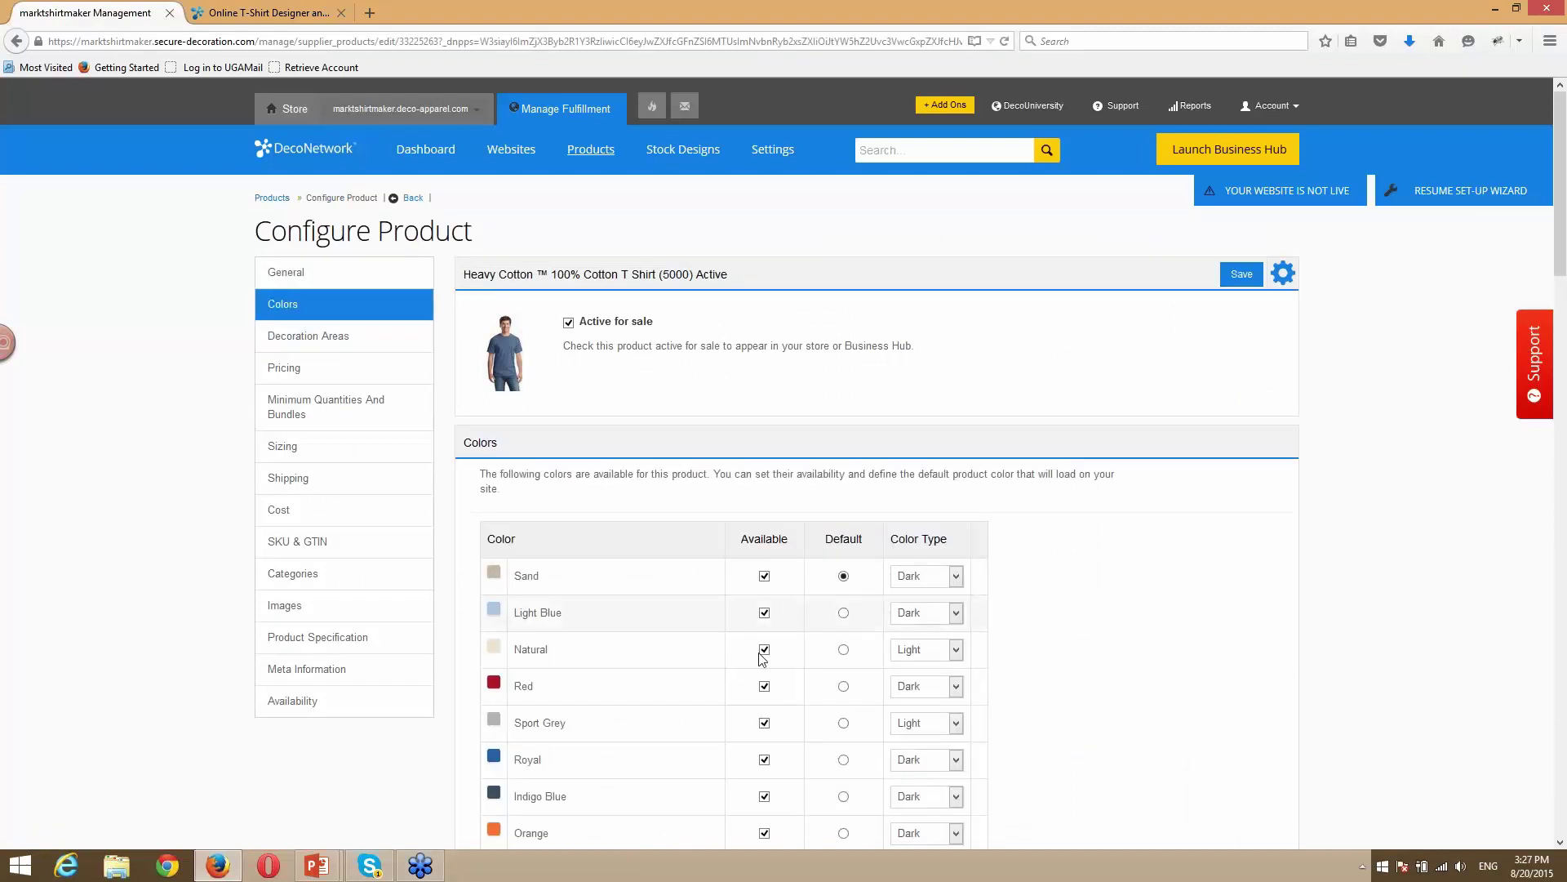
Select all fulfillment center products and apply the Modify Base Prices bulk action to them.
left_click(577, 152)
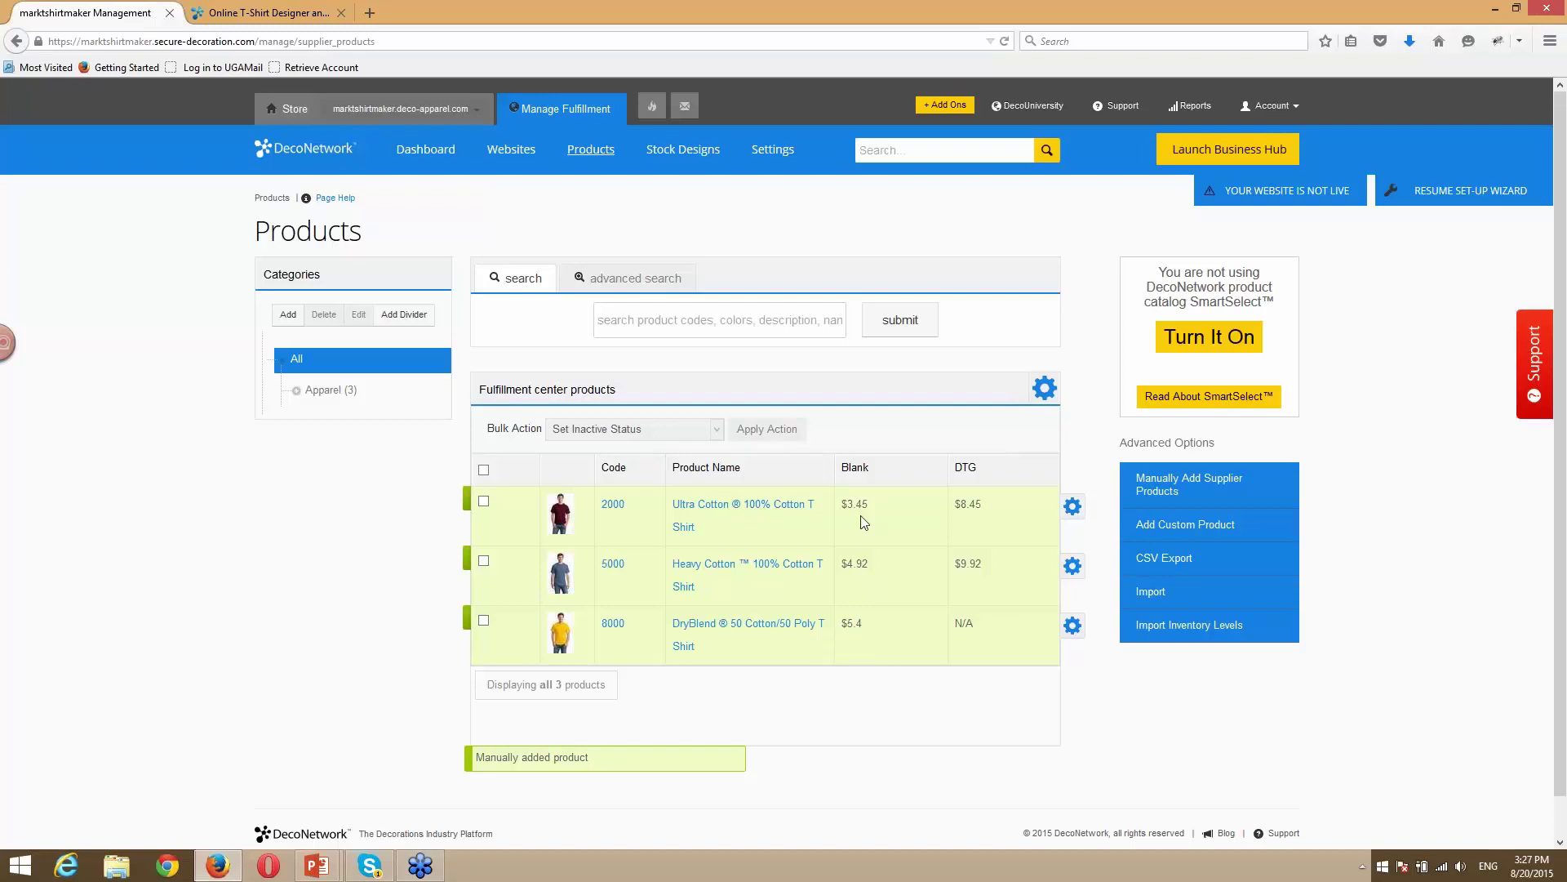
left_click(482, 471)
left_click(621, 430)
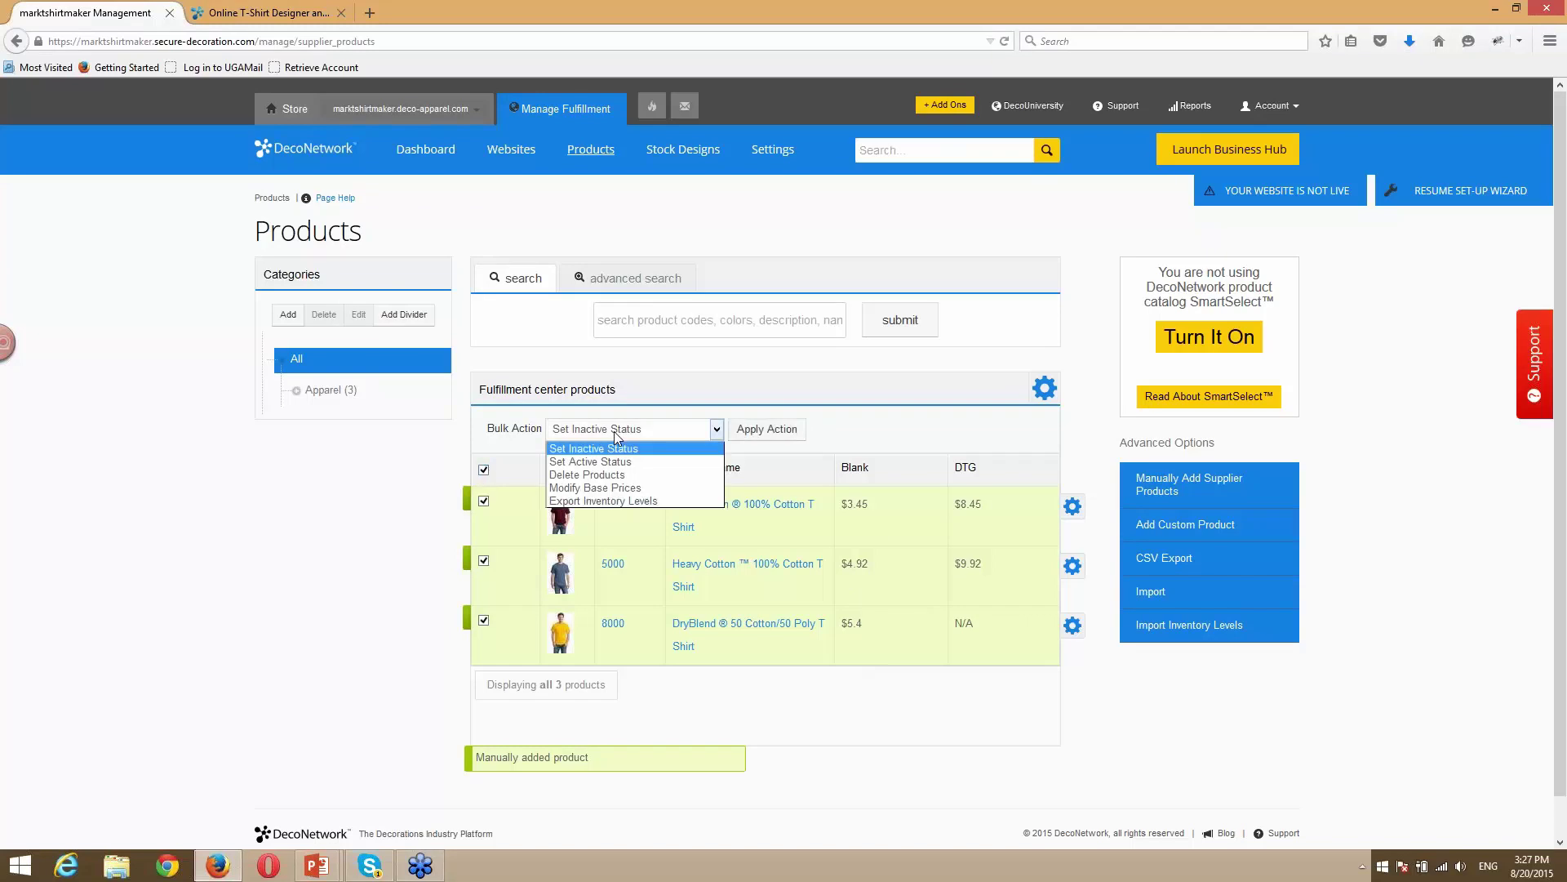
left_click(594, 489)
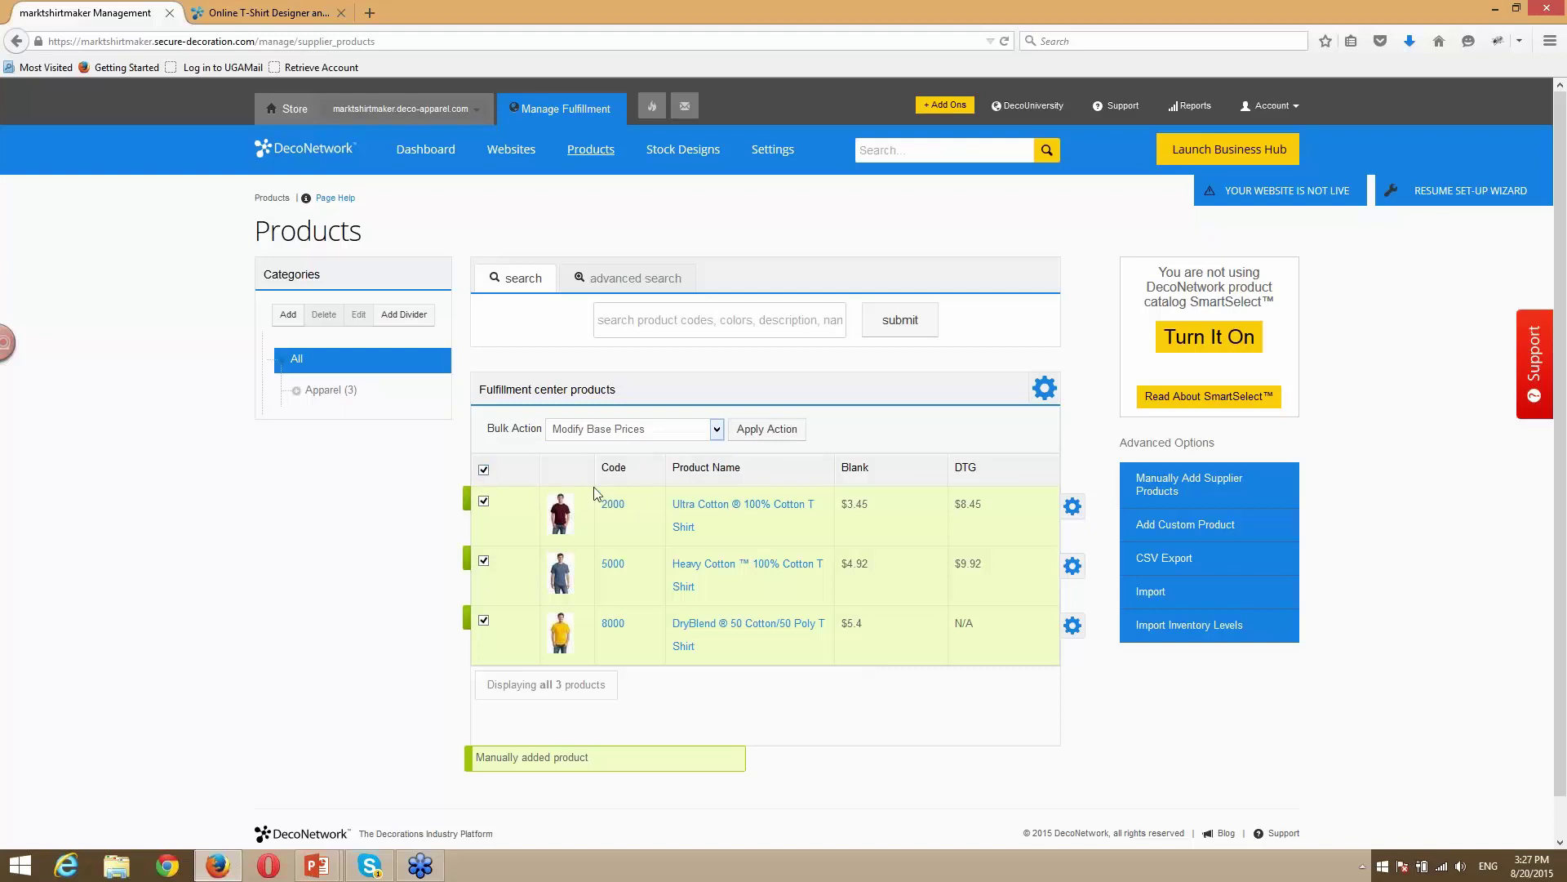
left_click(760, 434)
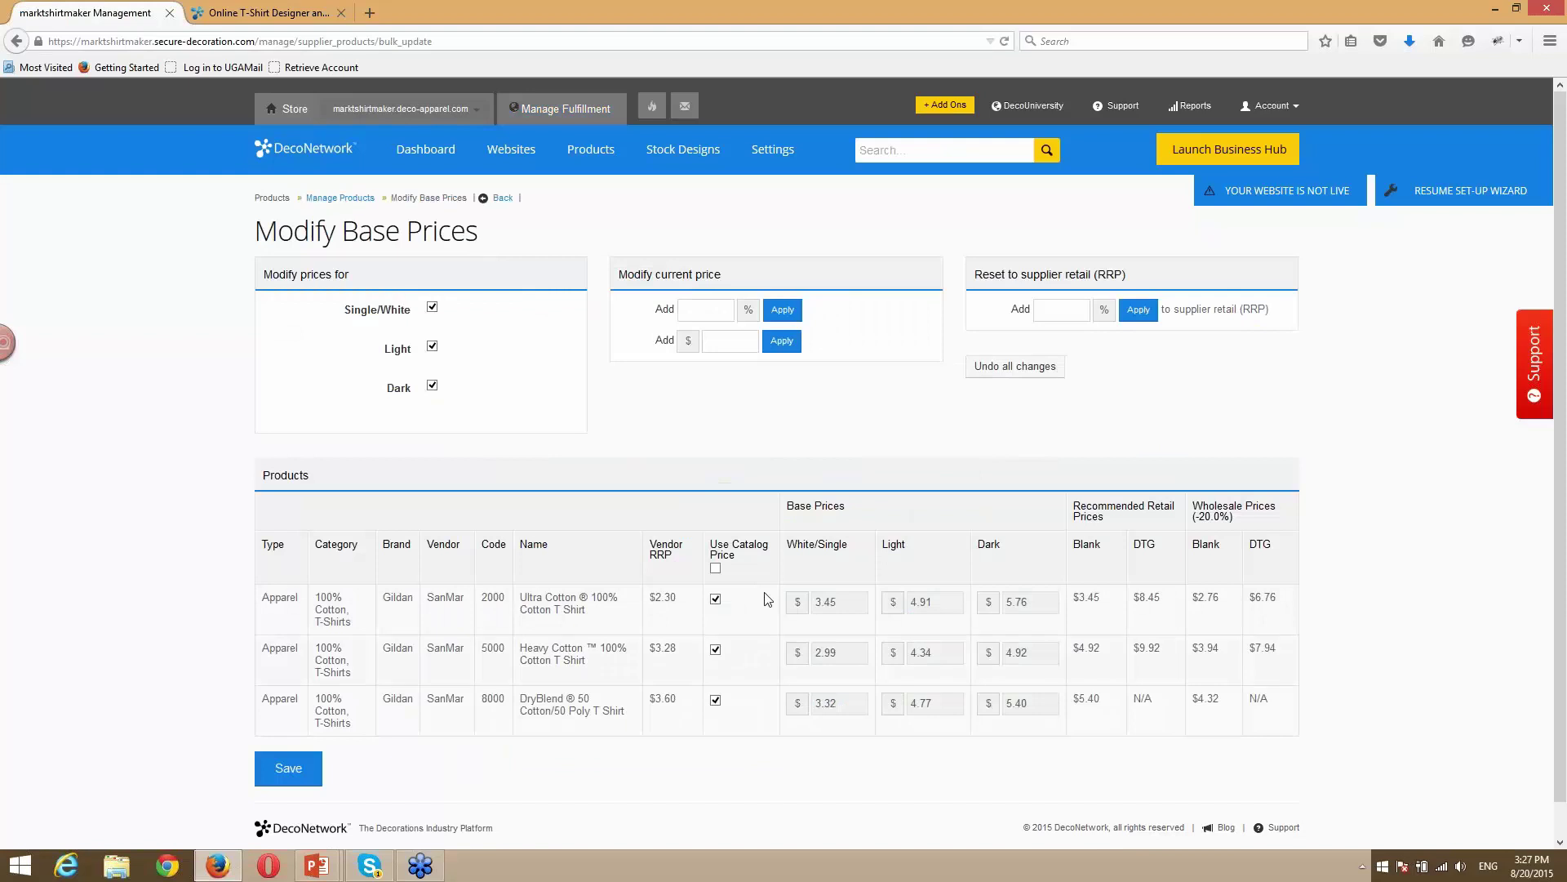
Turn off the catalog price for products 2000, 5000 and 8000 so their base prices can be edited.
left_click(715, 599)
left_click(715, 649)
left_click(715, 703)
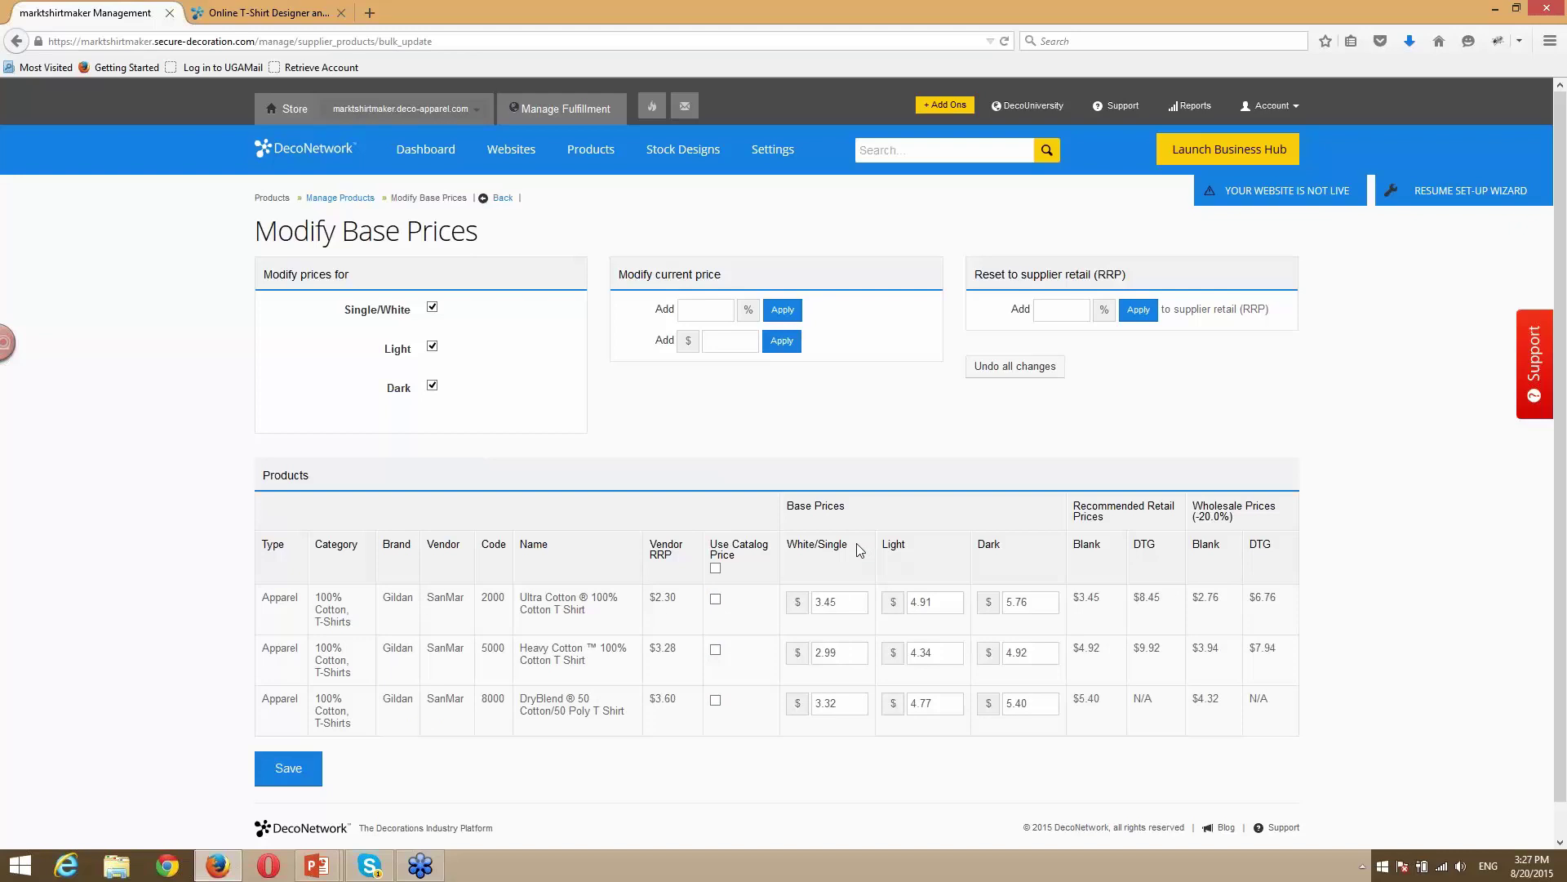
Enter a 50% addition for the current prices and set the Ultra Cotton T Shirt's White/Single base price to $3.
left_click(684, 310)
type("20")
left_click_drag(696, 310, 674, 310)
type("50")
left_click_drag(854, 604, 808, 603)
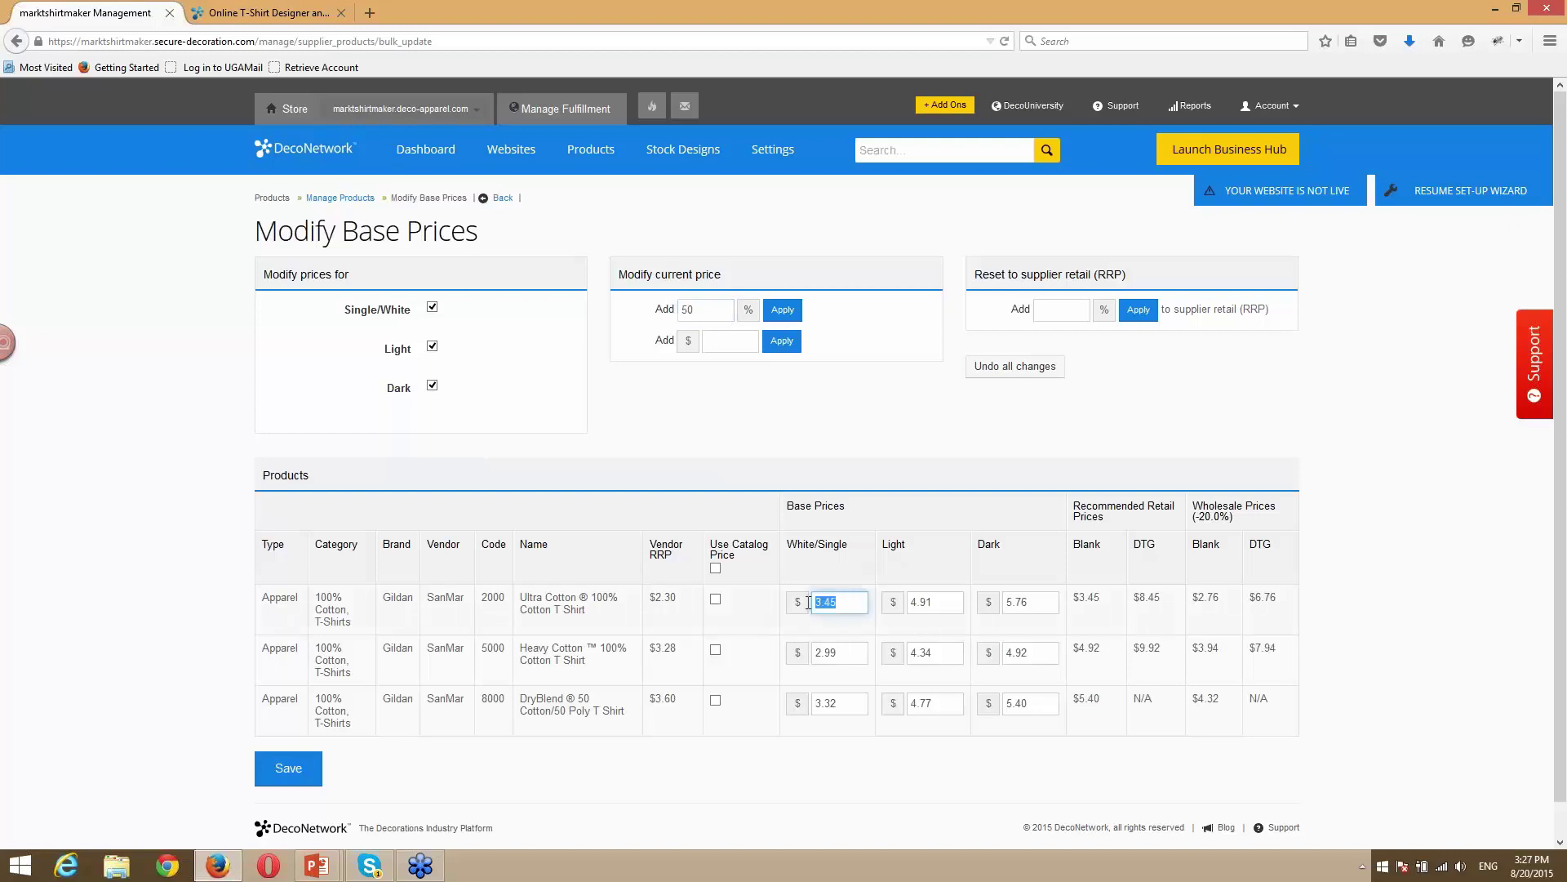
type("3")
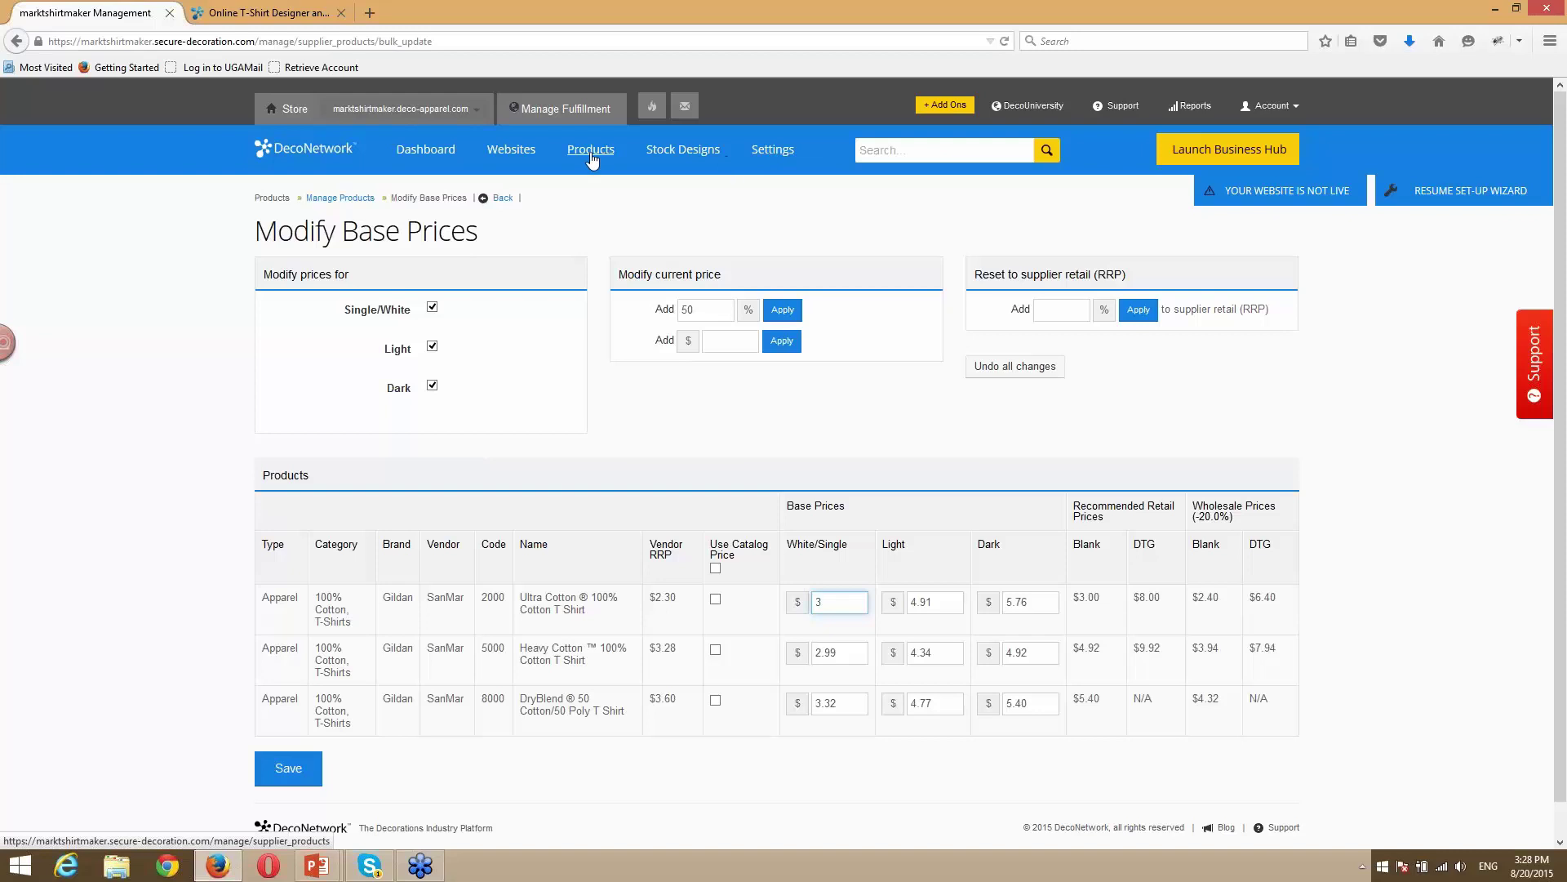
Open the Decoration Pricing settings and try the Area Pricing Single and Price table methods for DTG printing.
left_click(773, 151)
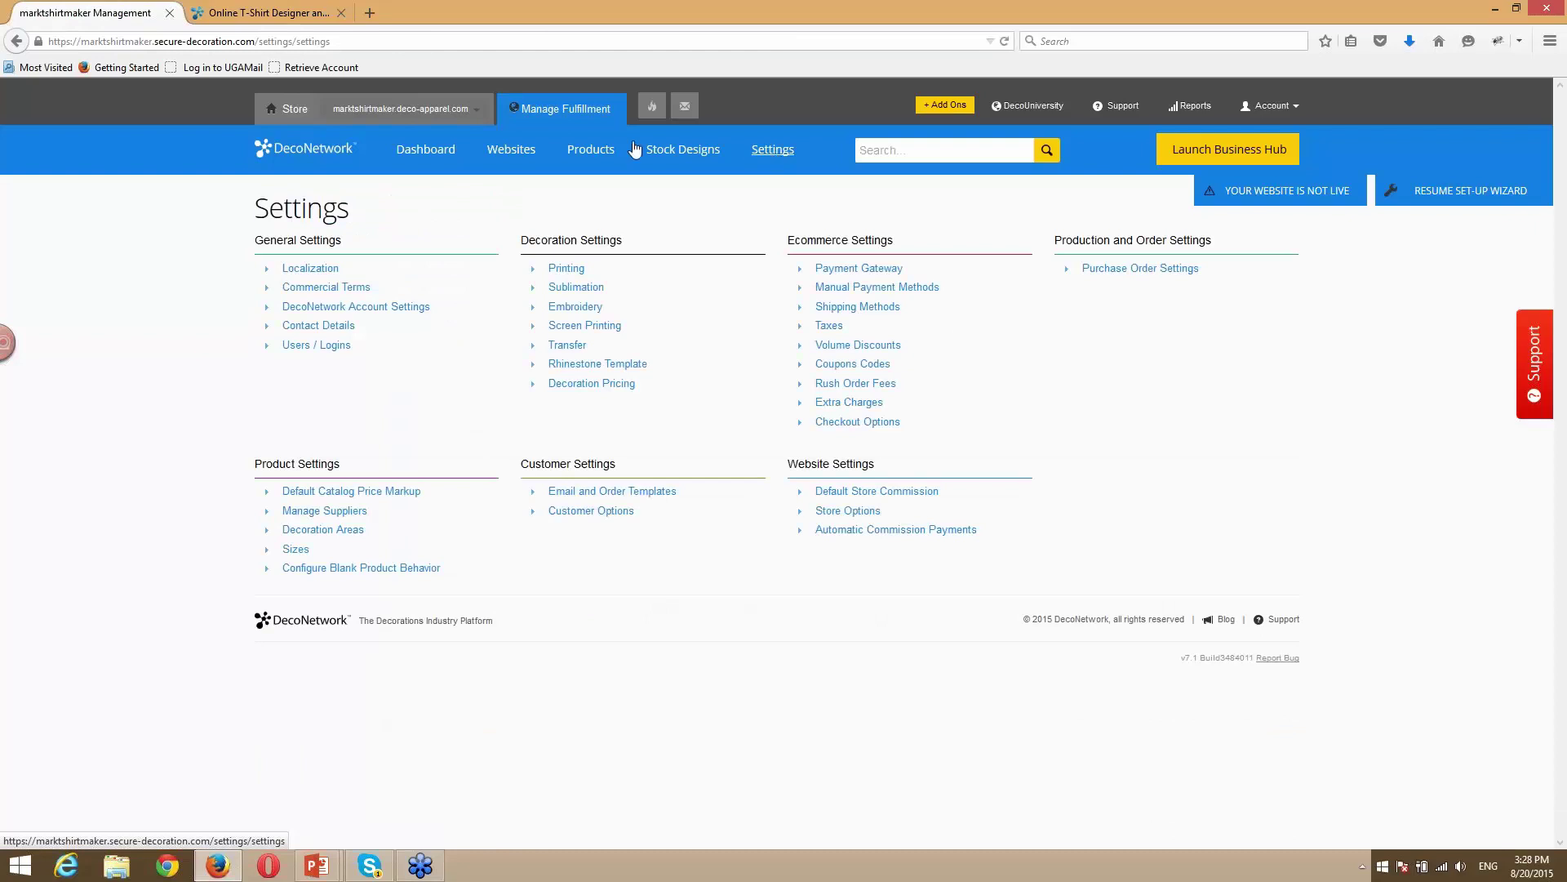
left_click(594, 384)
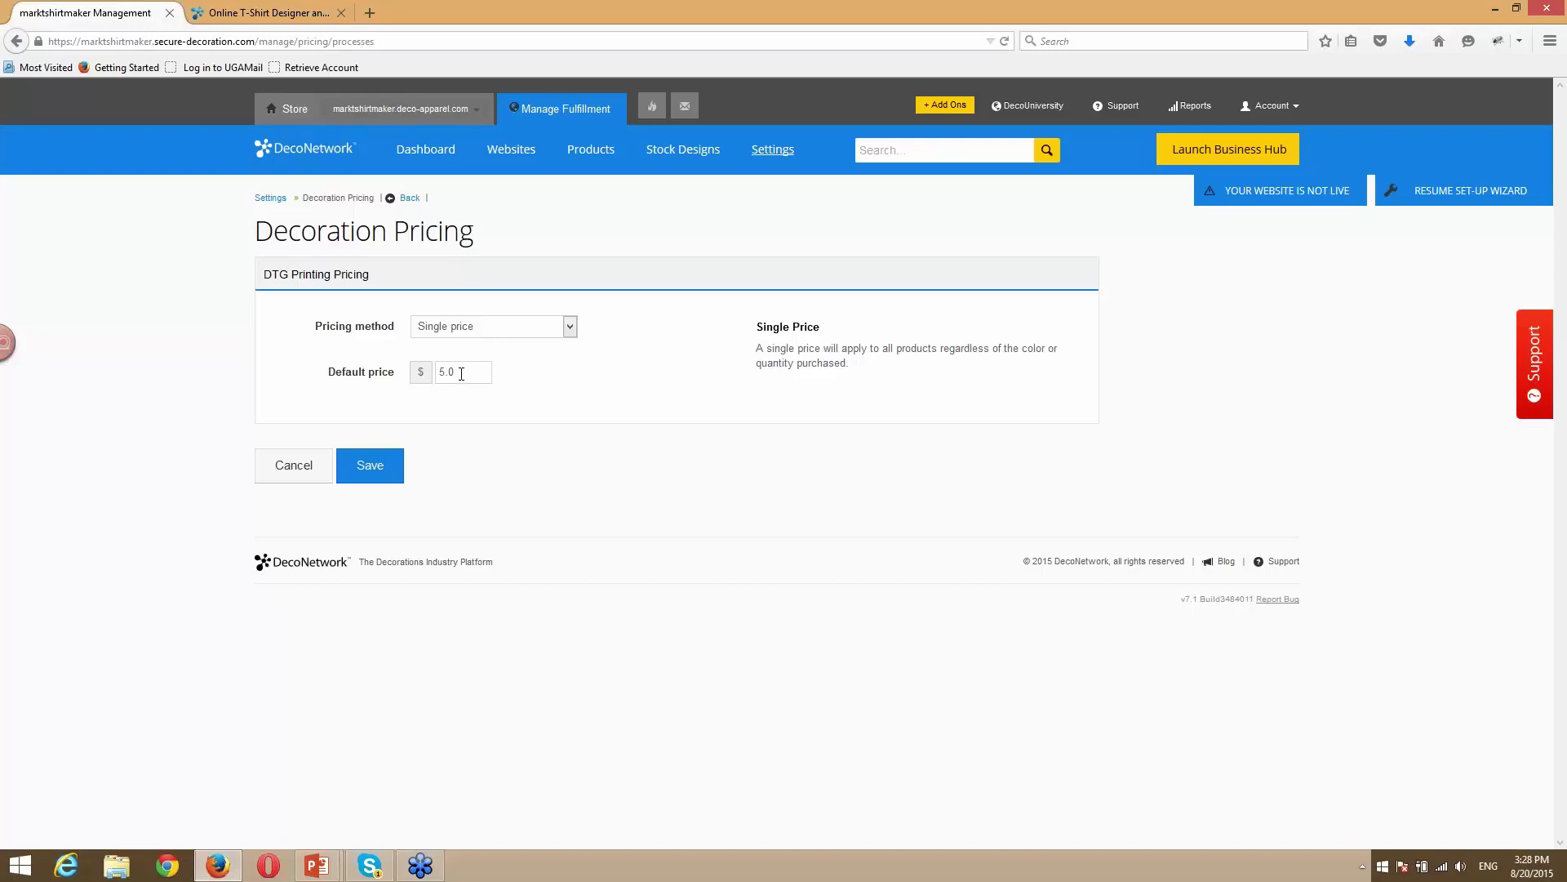
left_click(507, 331)
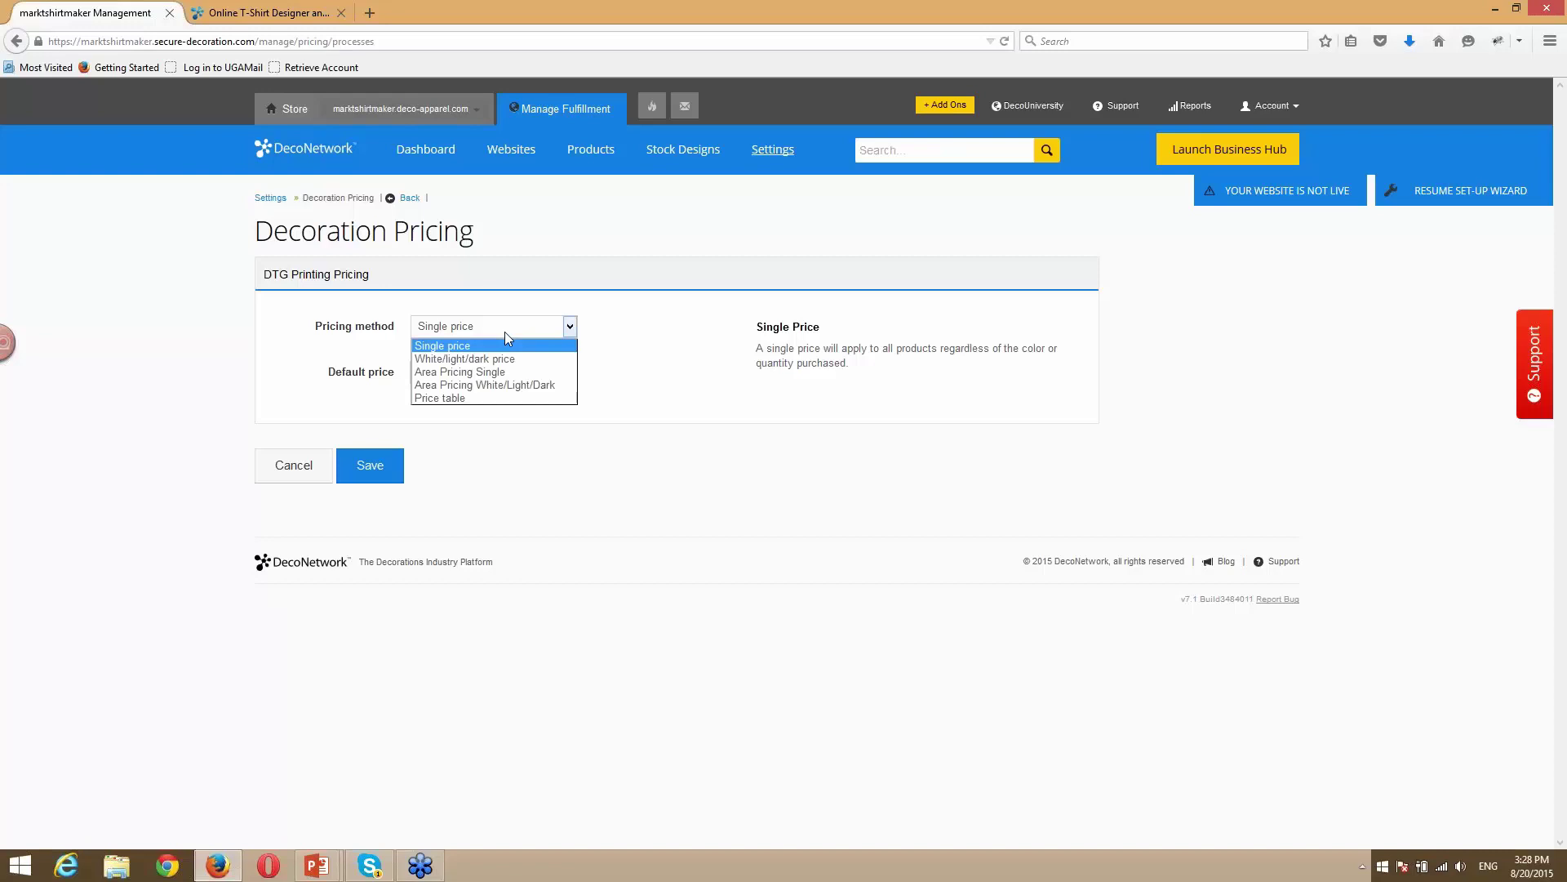
left_click(477, 375)
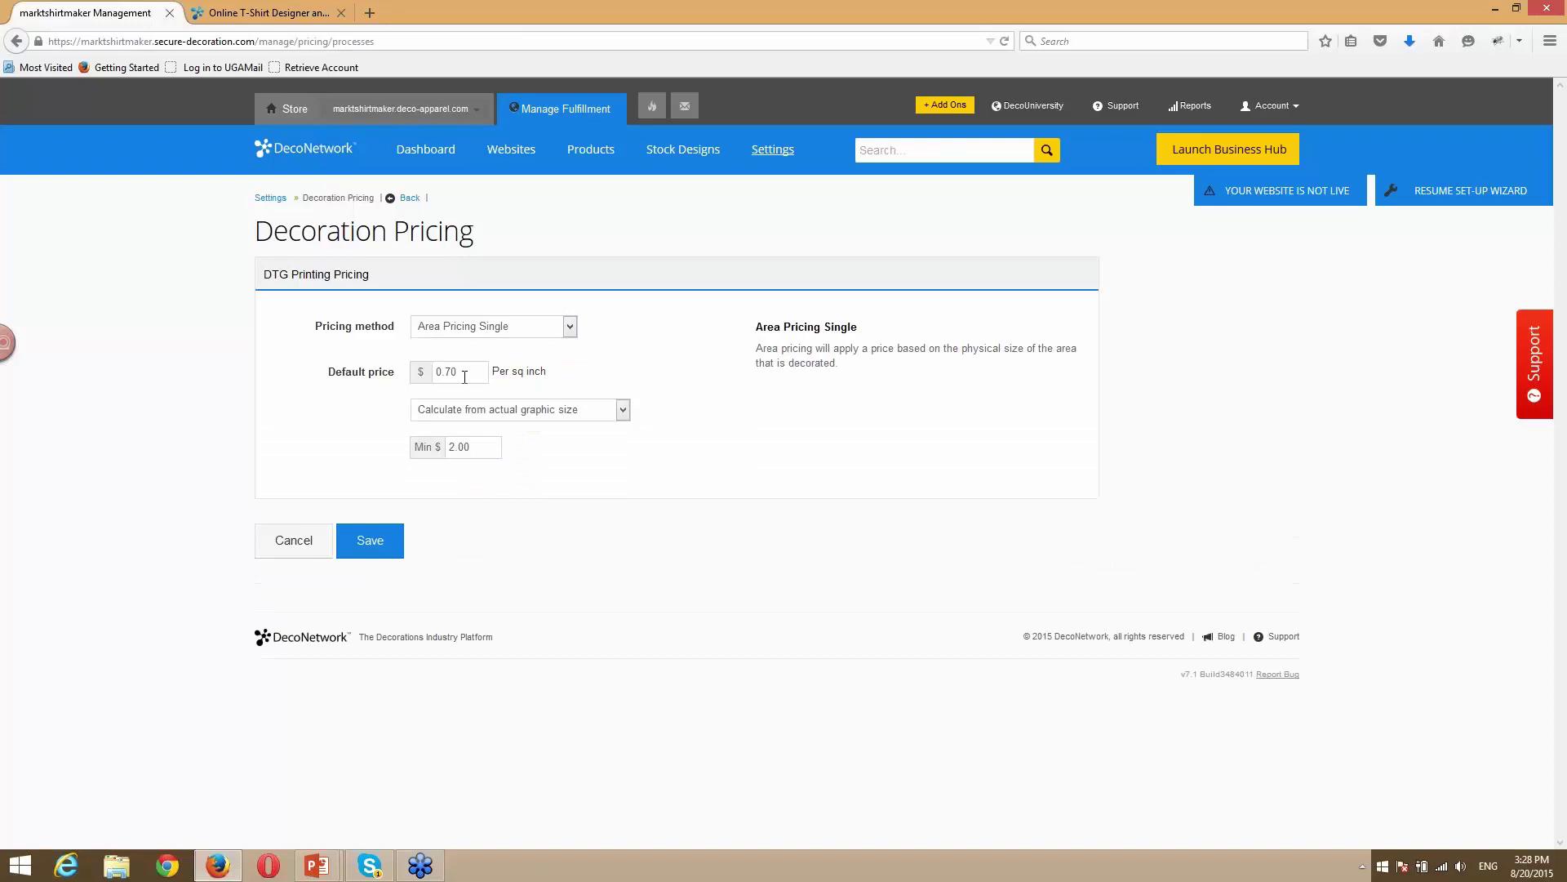
left_click(515, 337)
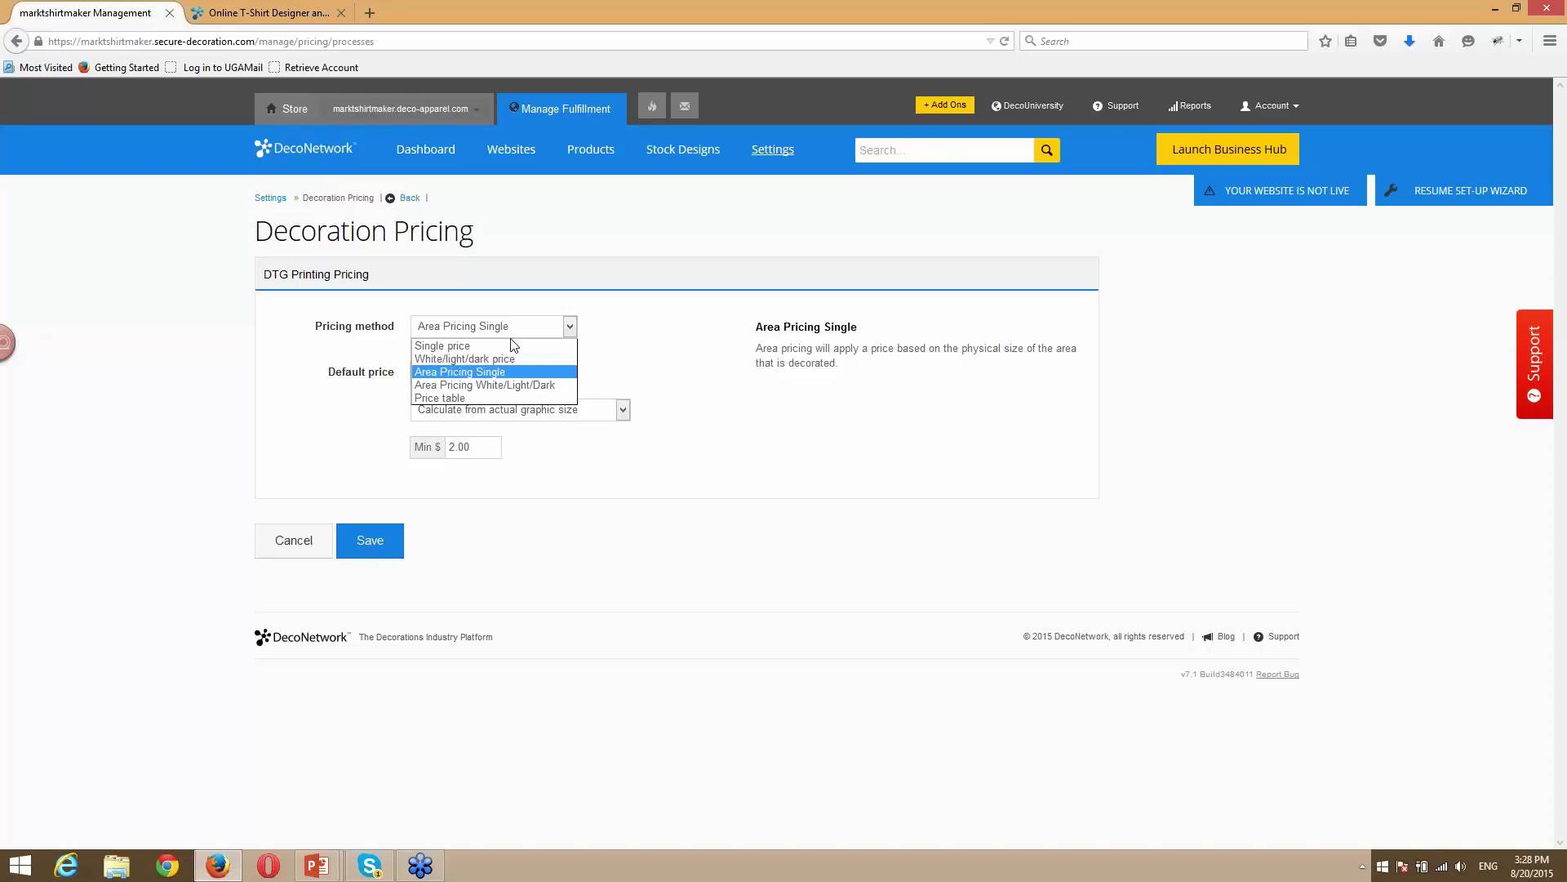
left_click(471, 399)
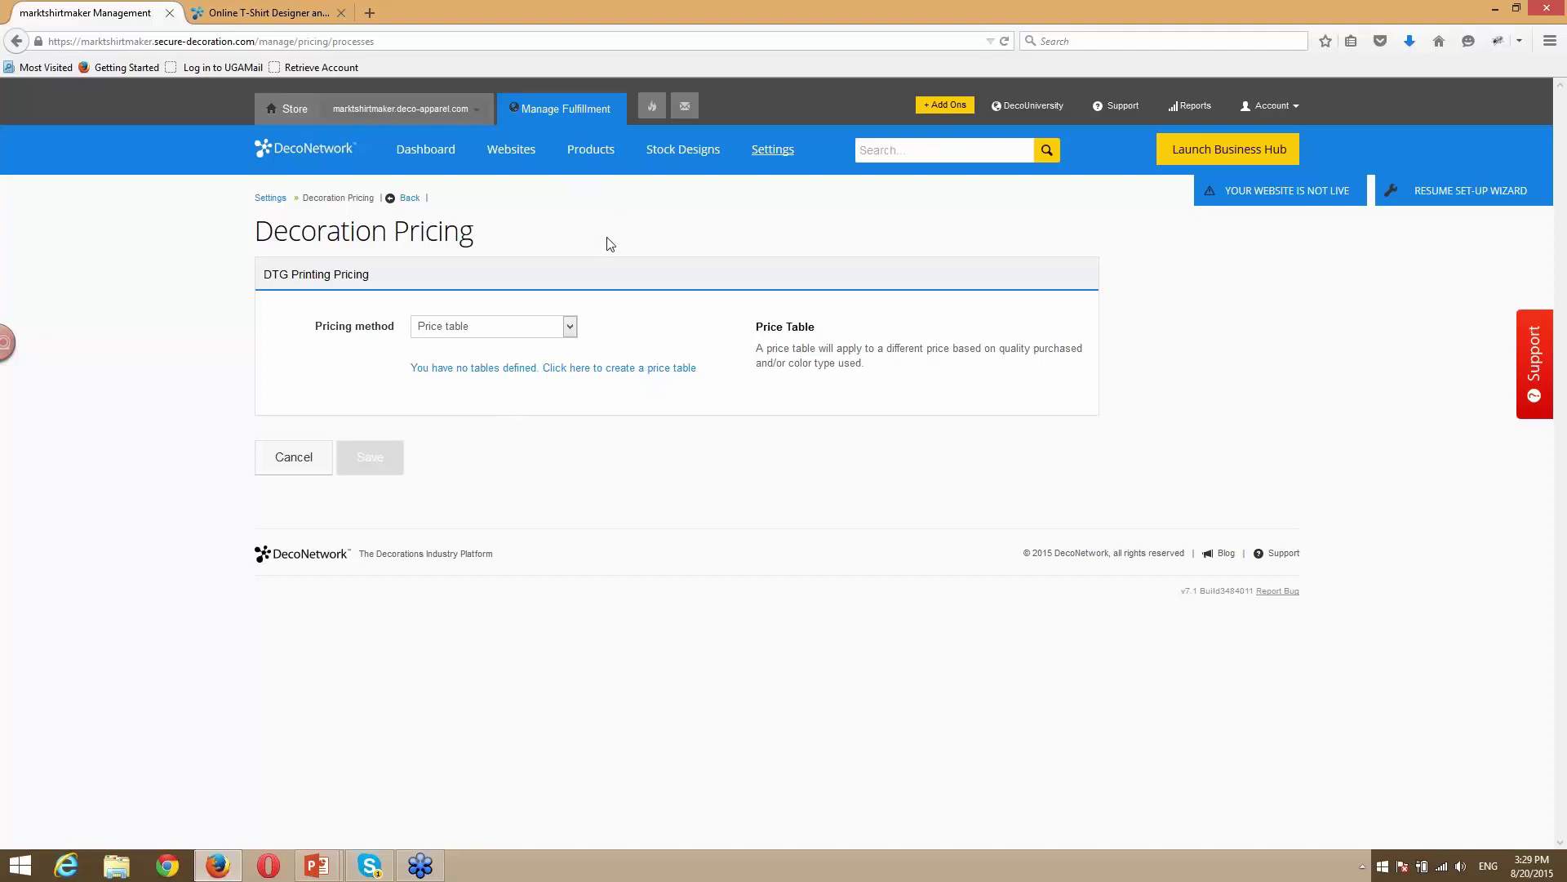
left_click(772, 153)
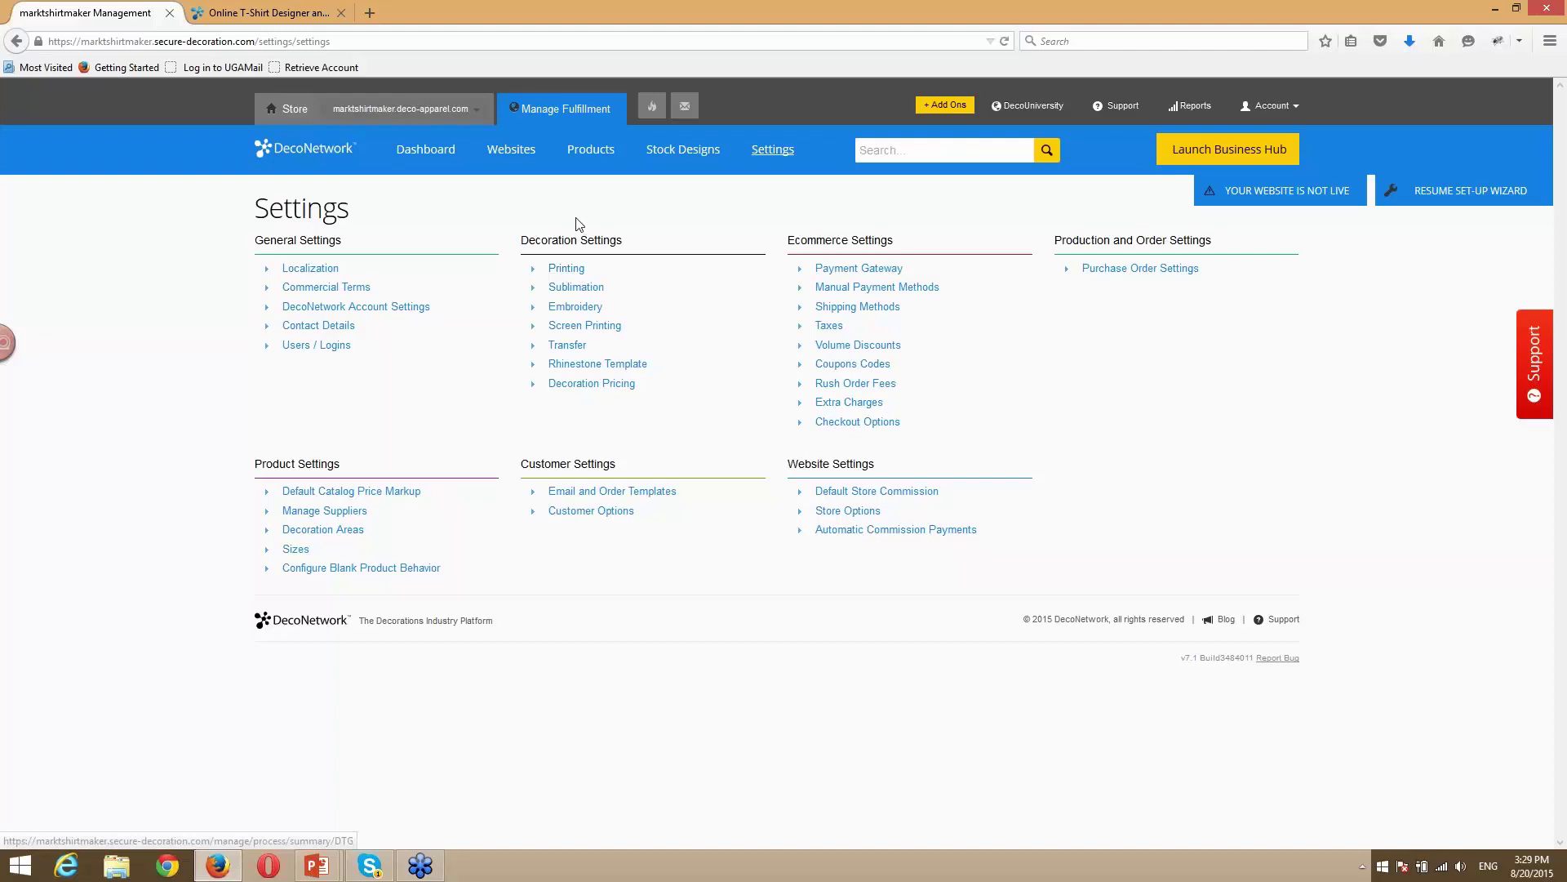
View the marktshirtmaker store's home page and open the store's website settings from the fulfillment center.
left_click(470, 115)
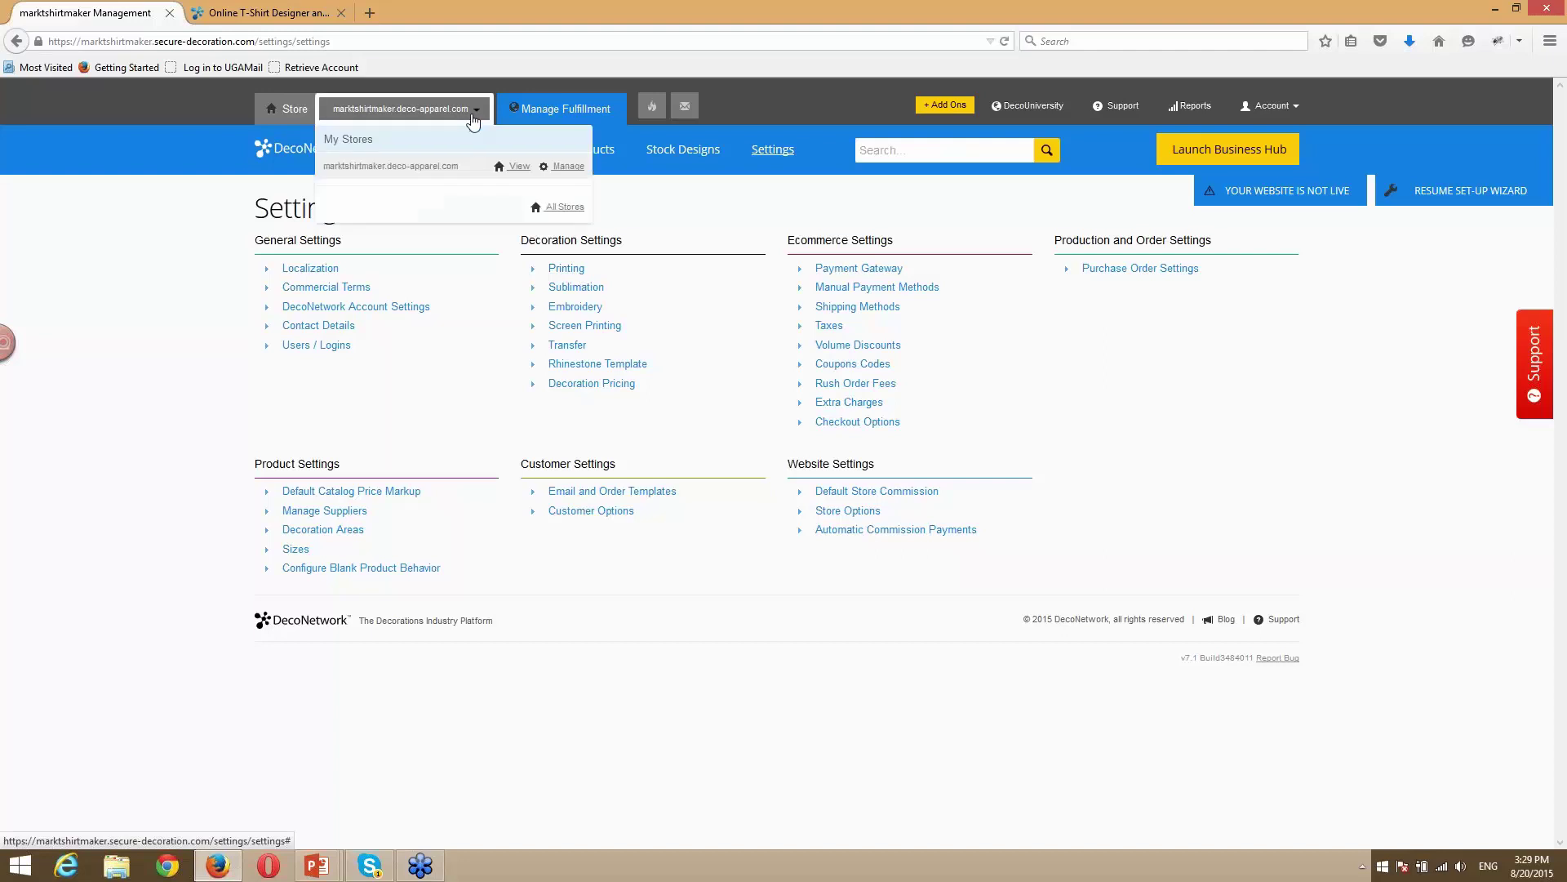
left_click(520, 169)
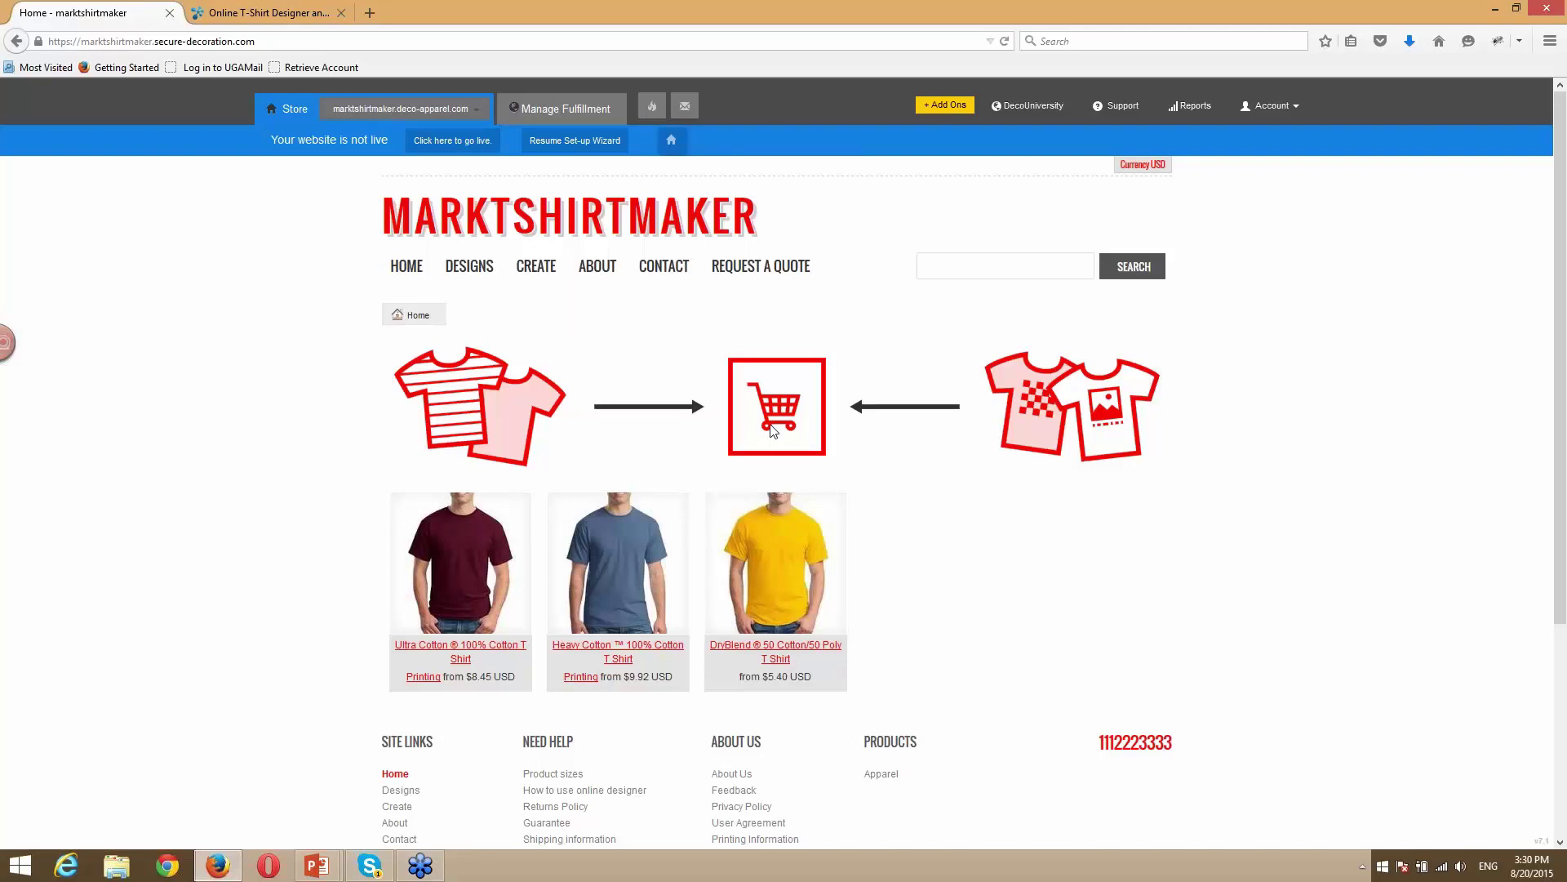
left_click(543, 112)
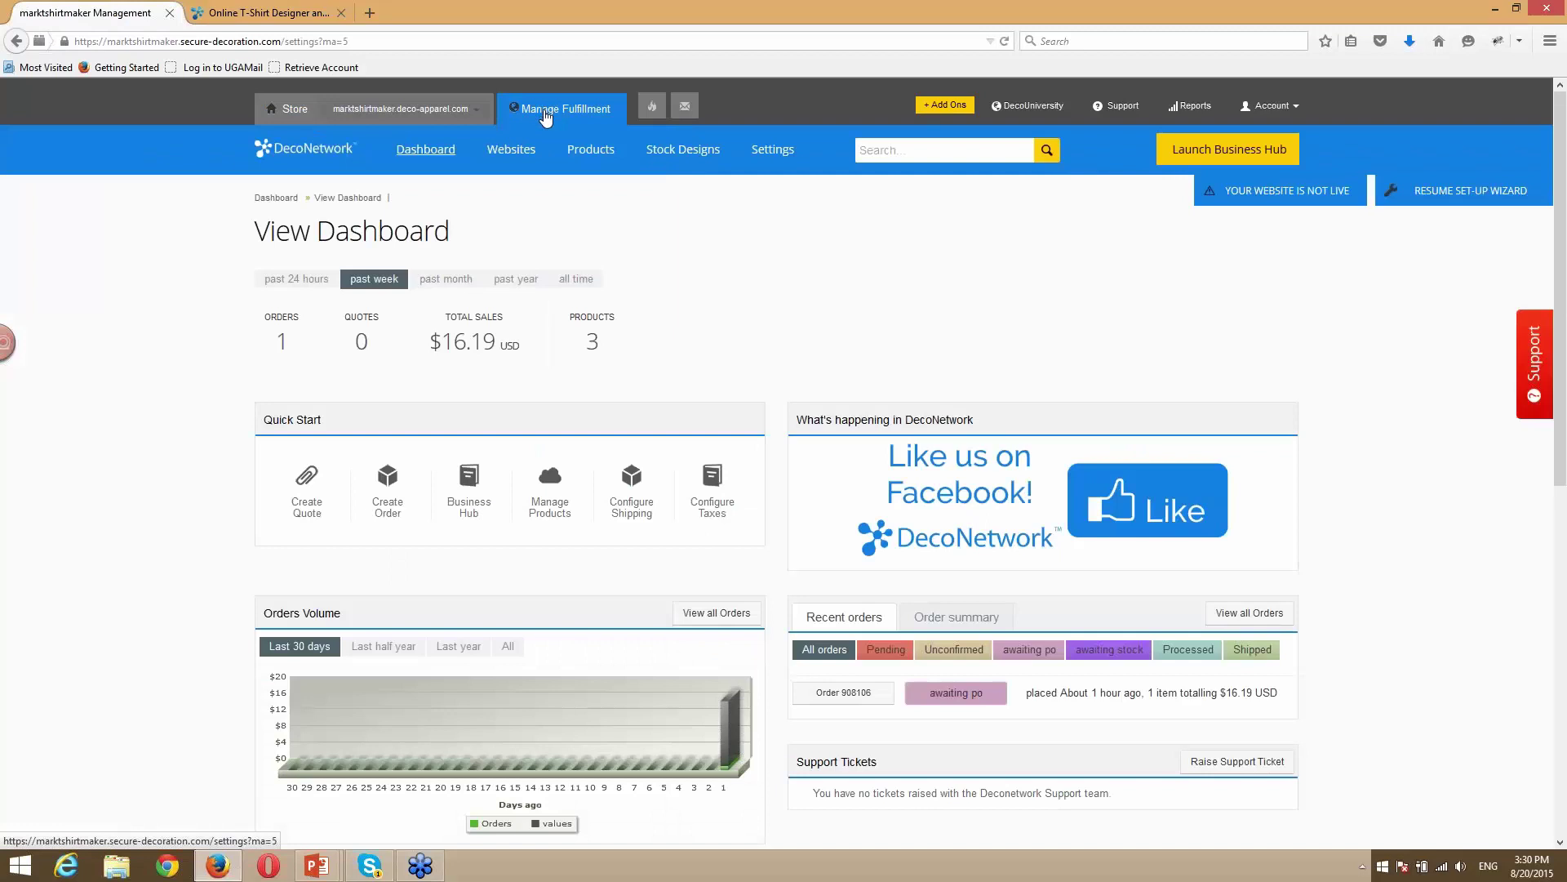
left_click(511, 150)
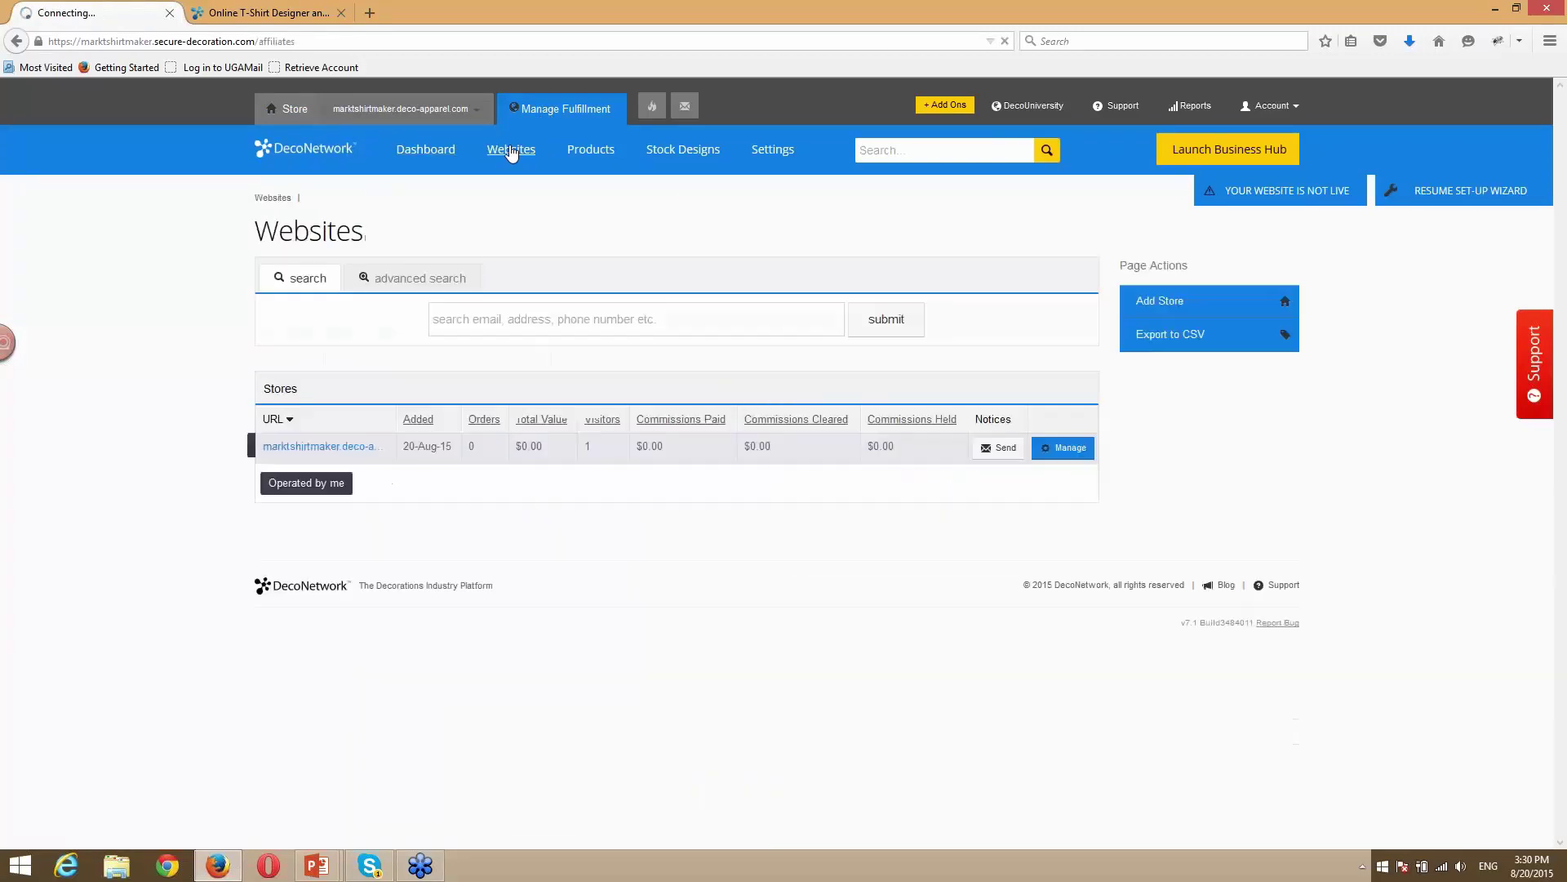
left_click(1064, 450)
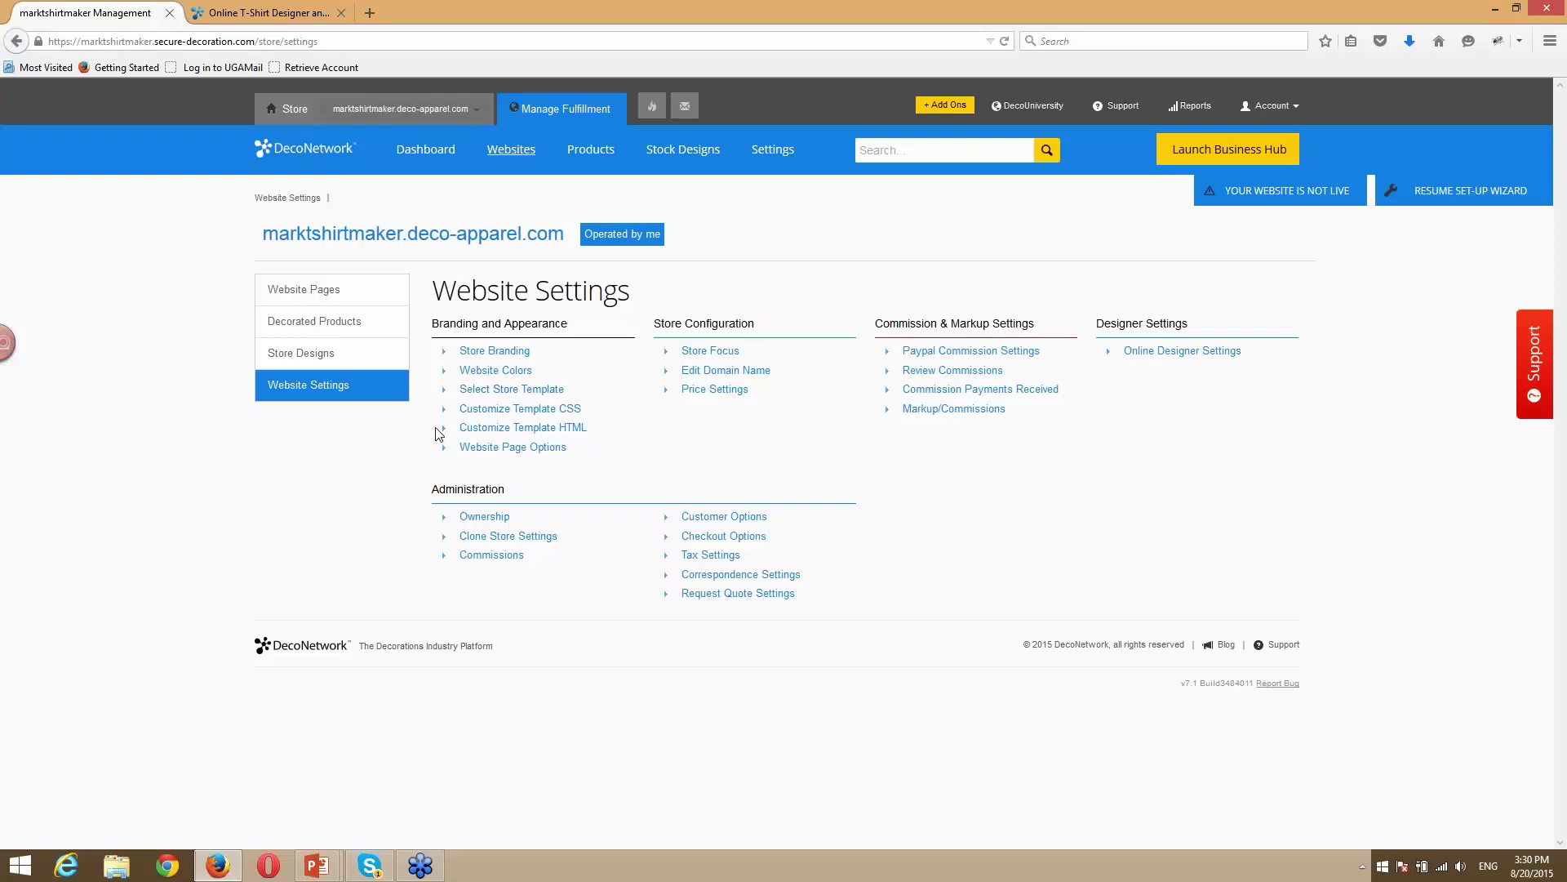
Upload Logos.png from the Desktop as the store logo in Store Branding and save the branding settings.
left_click(496, 352)
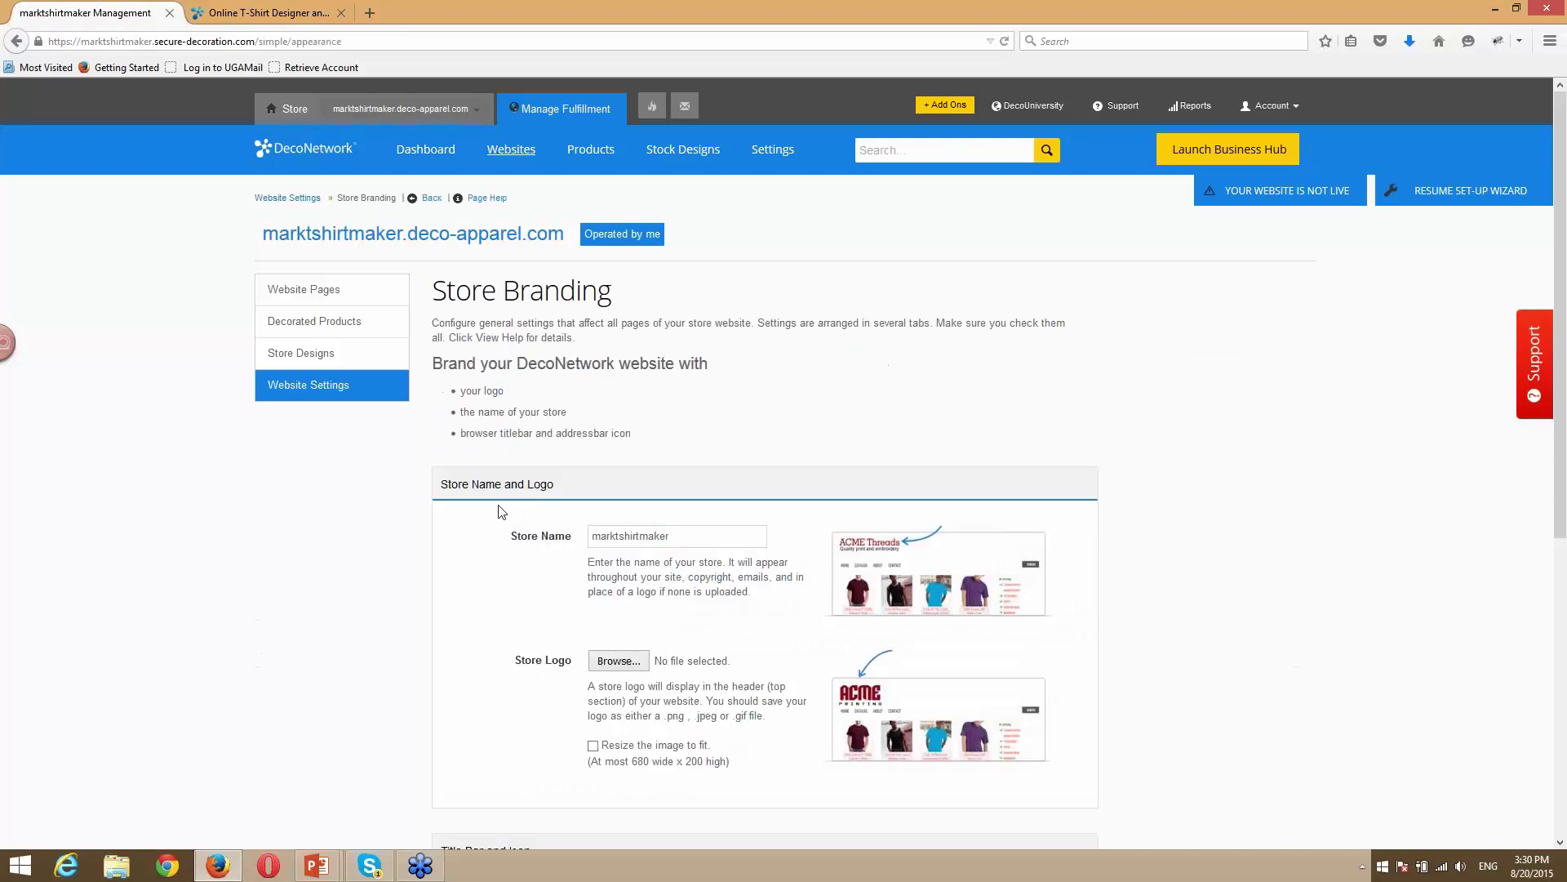
scroll(501, 511, "down", 2)
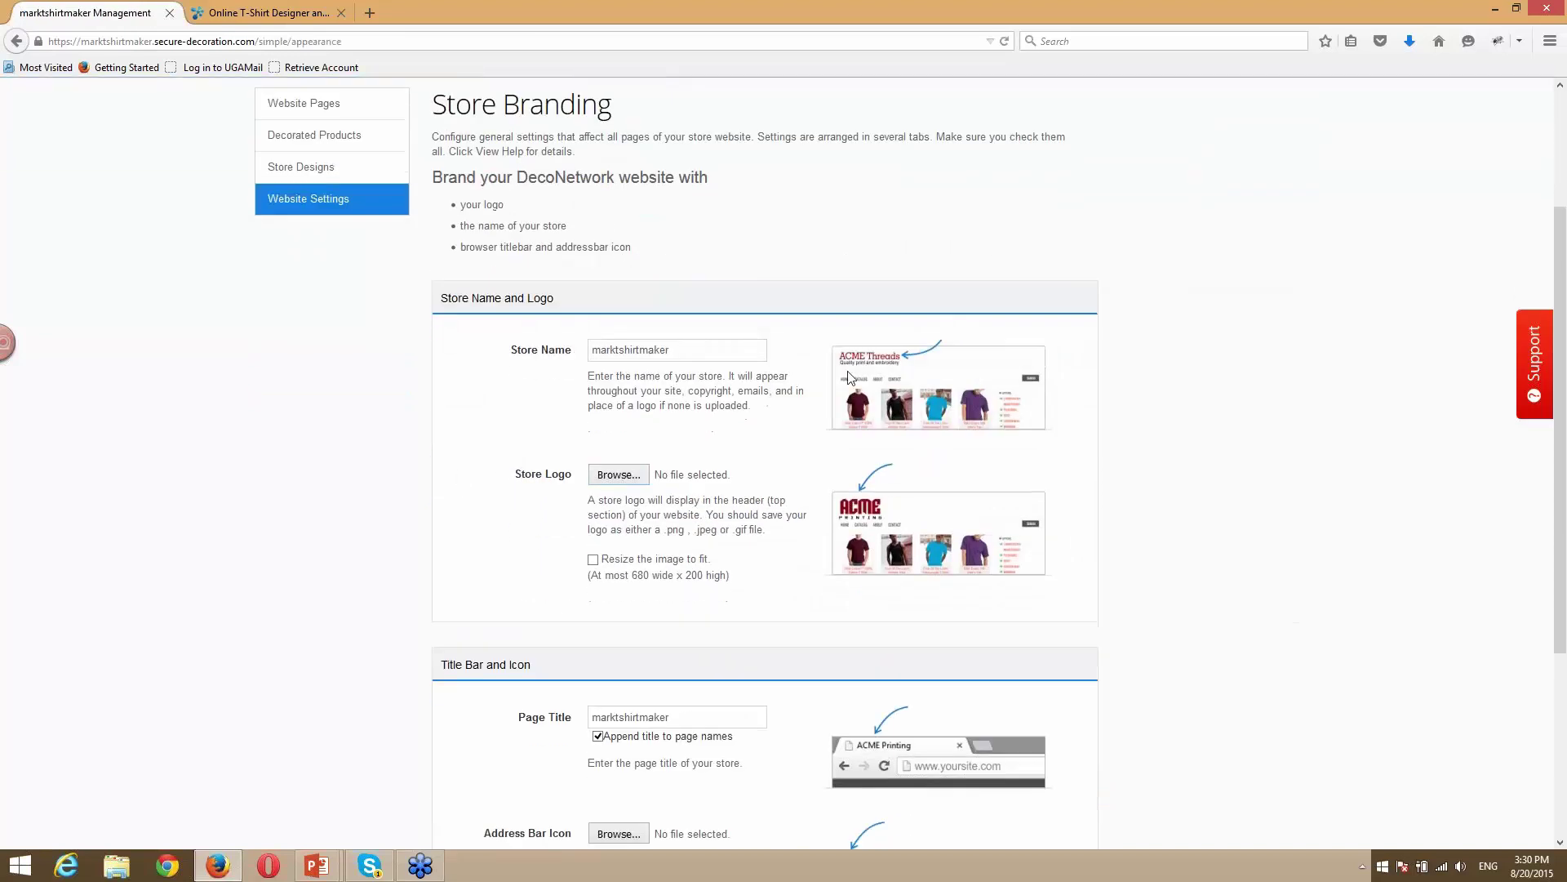
left_click(620, 477)
left_click(556, 141)
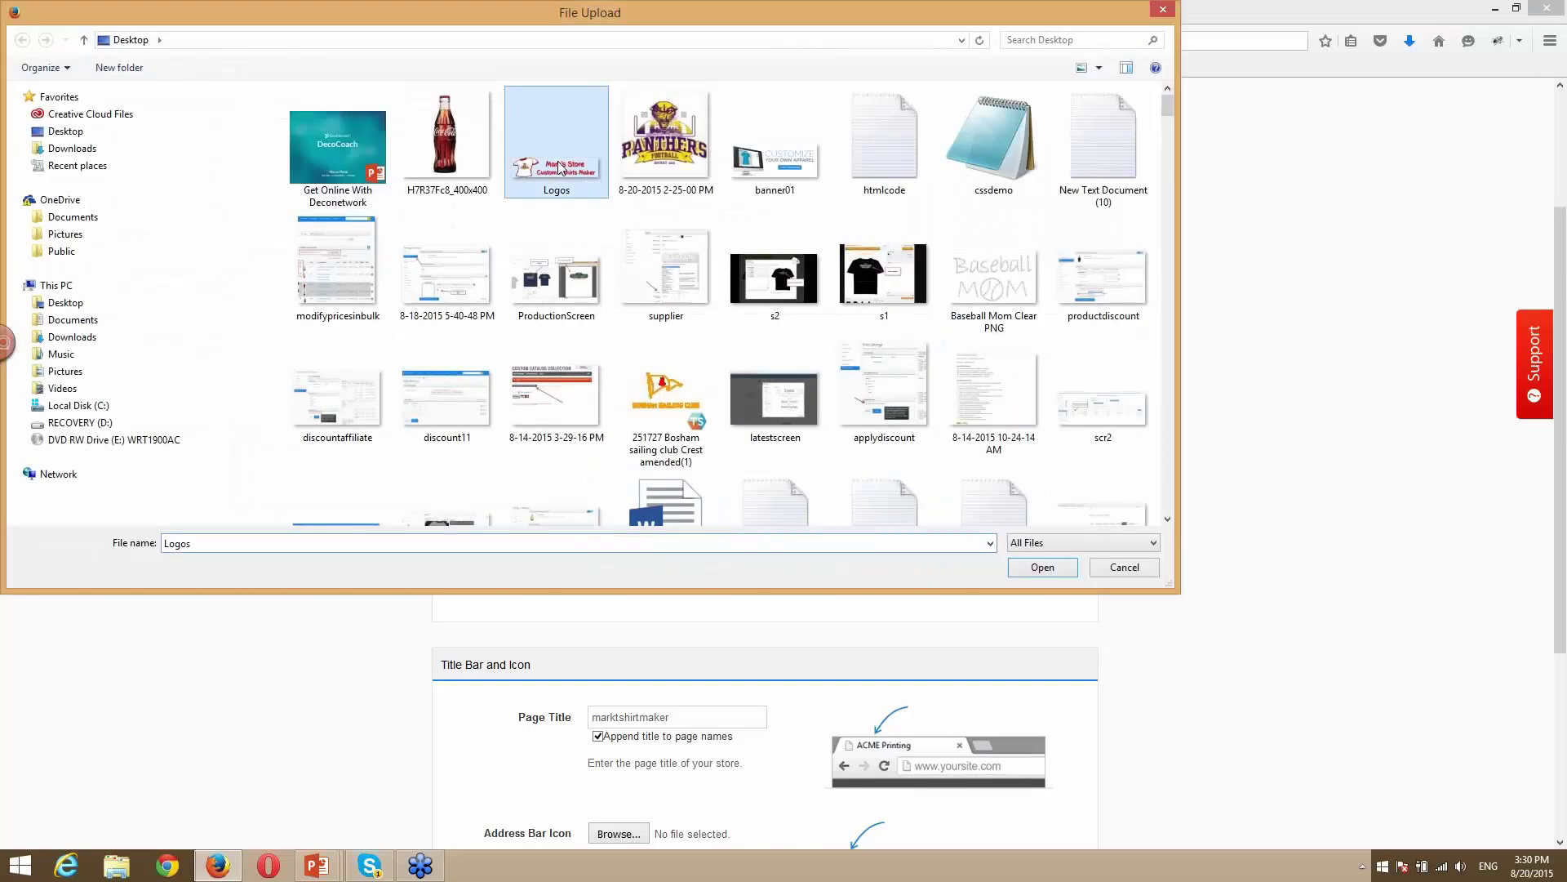
left_click(1035, 565)
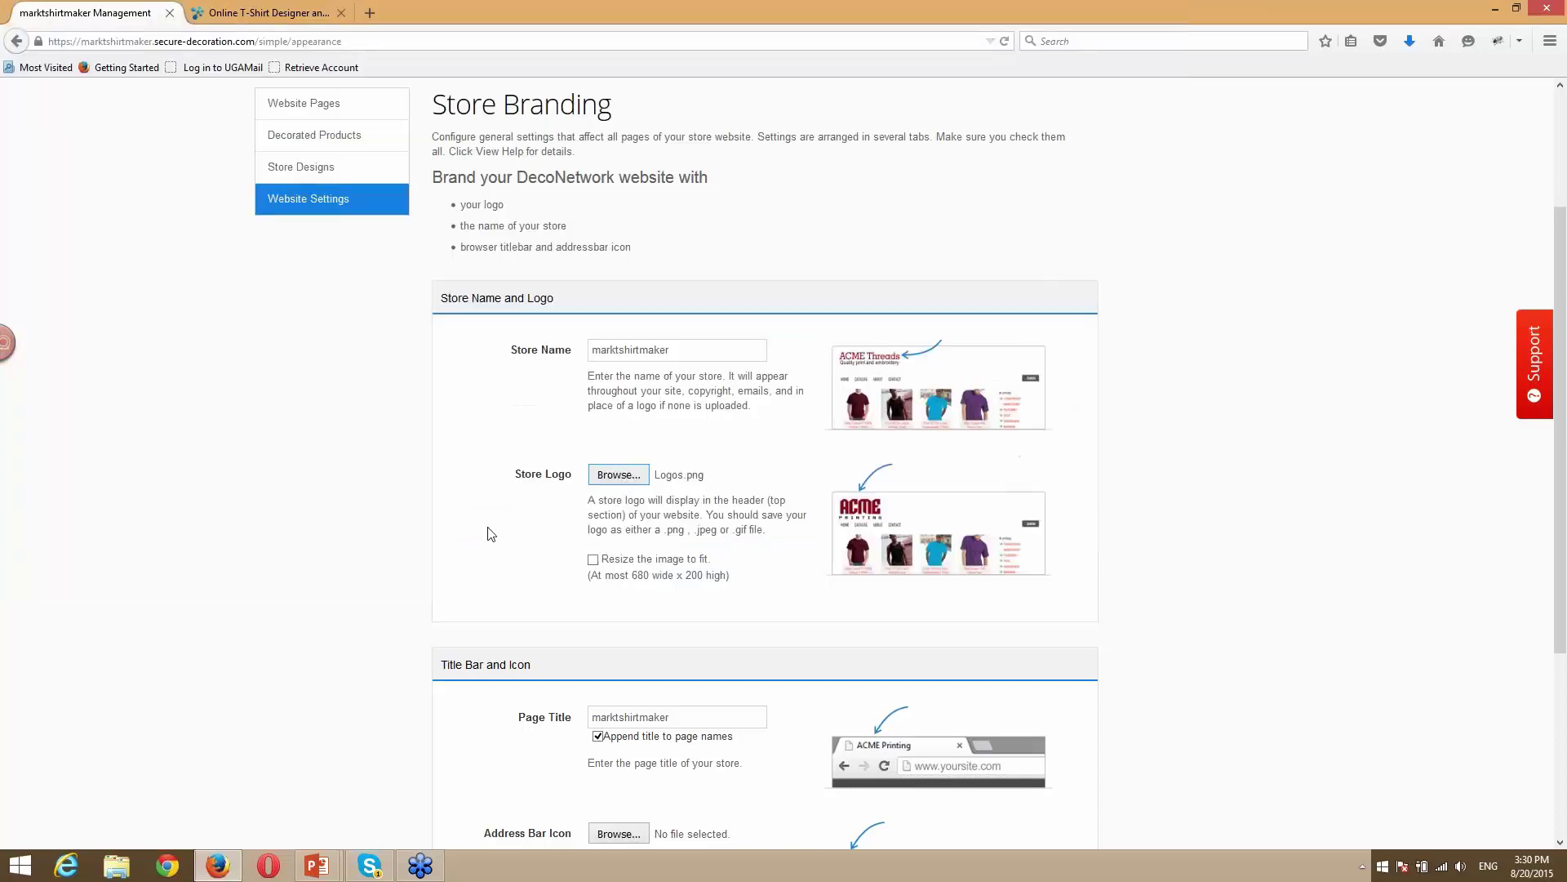
scroll(482, 531, "down", 5)
left_click(549, 698)
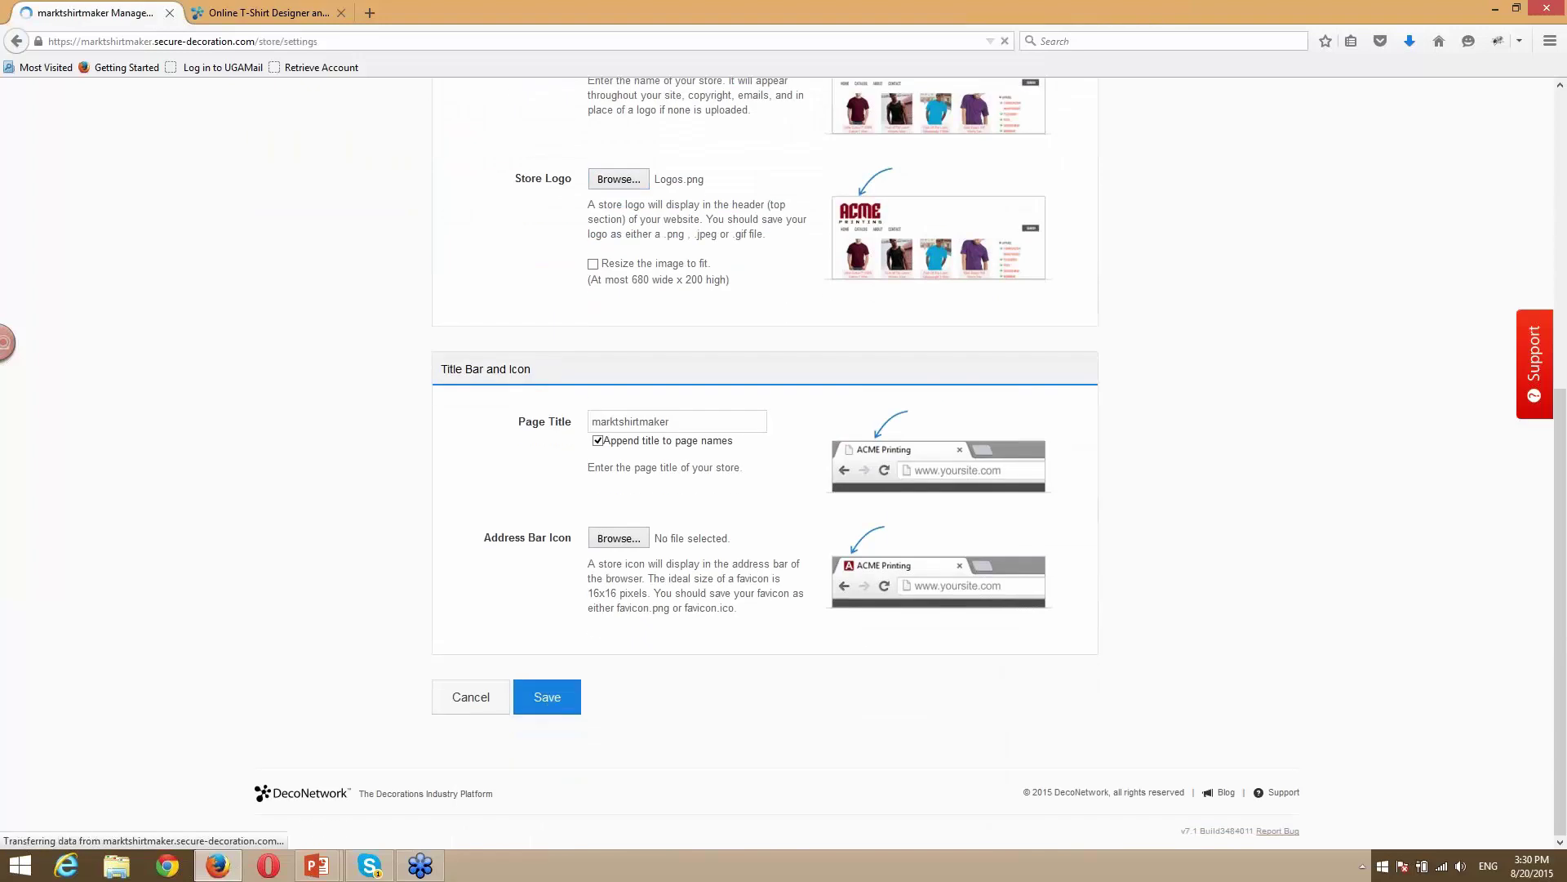
Check the logo on the store's home page and return to the store's website settings.
left_click(466, 115)
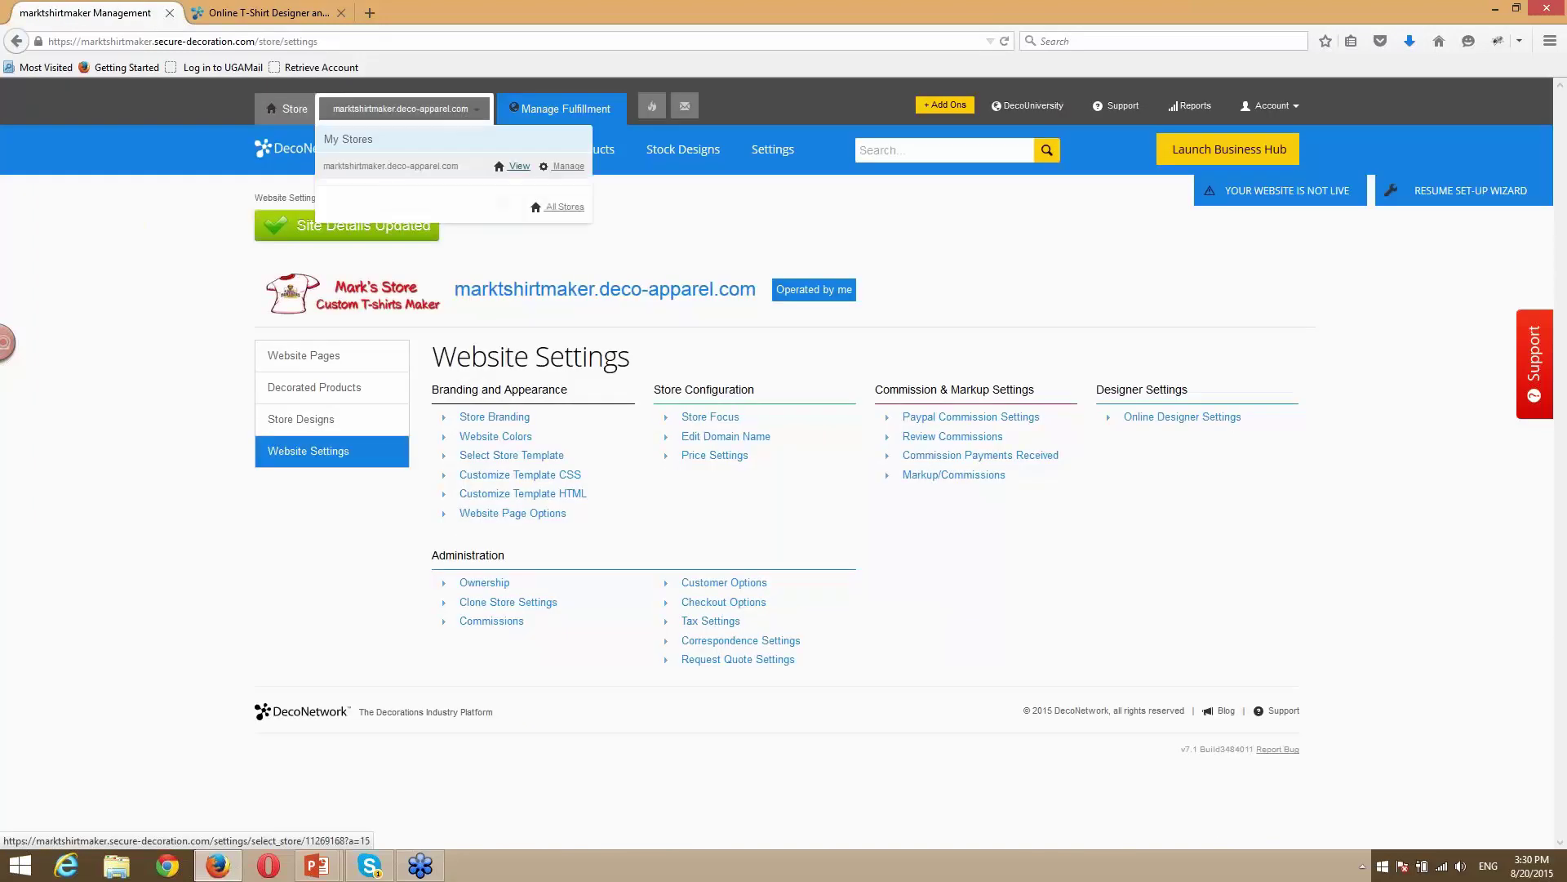
left_click(519, 167)
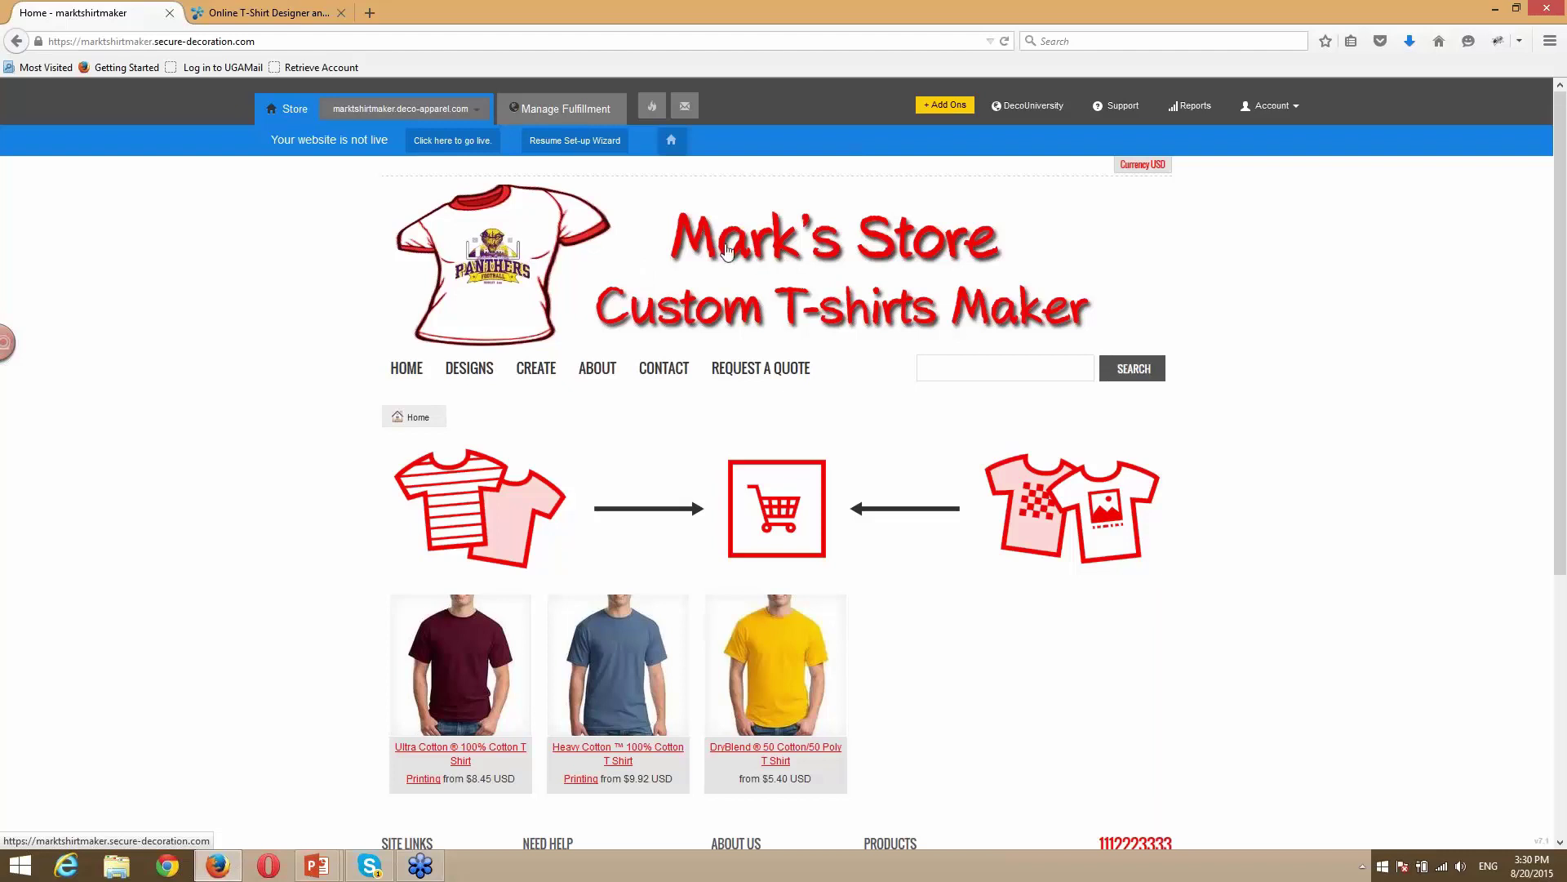
left_click(469, 115)
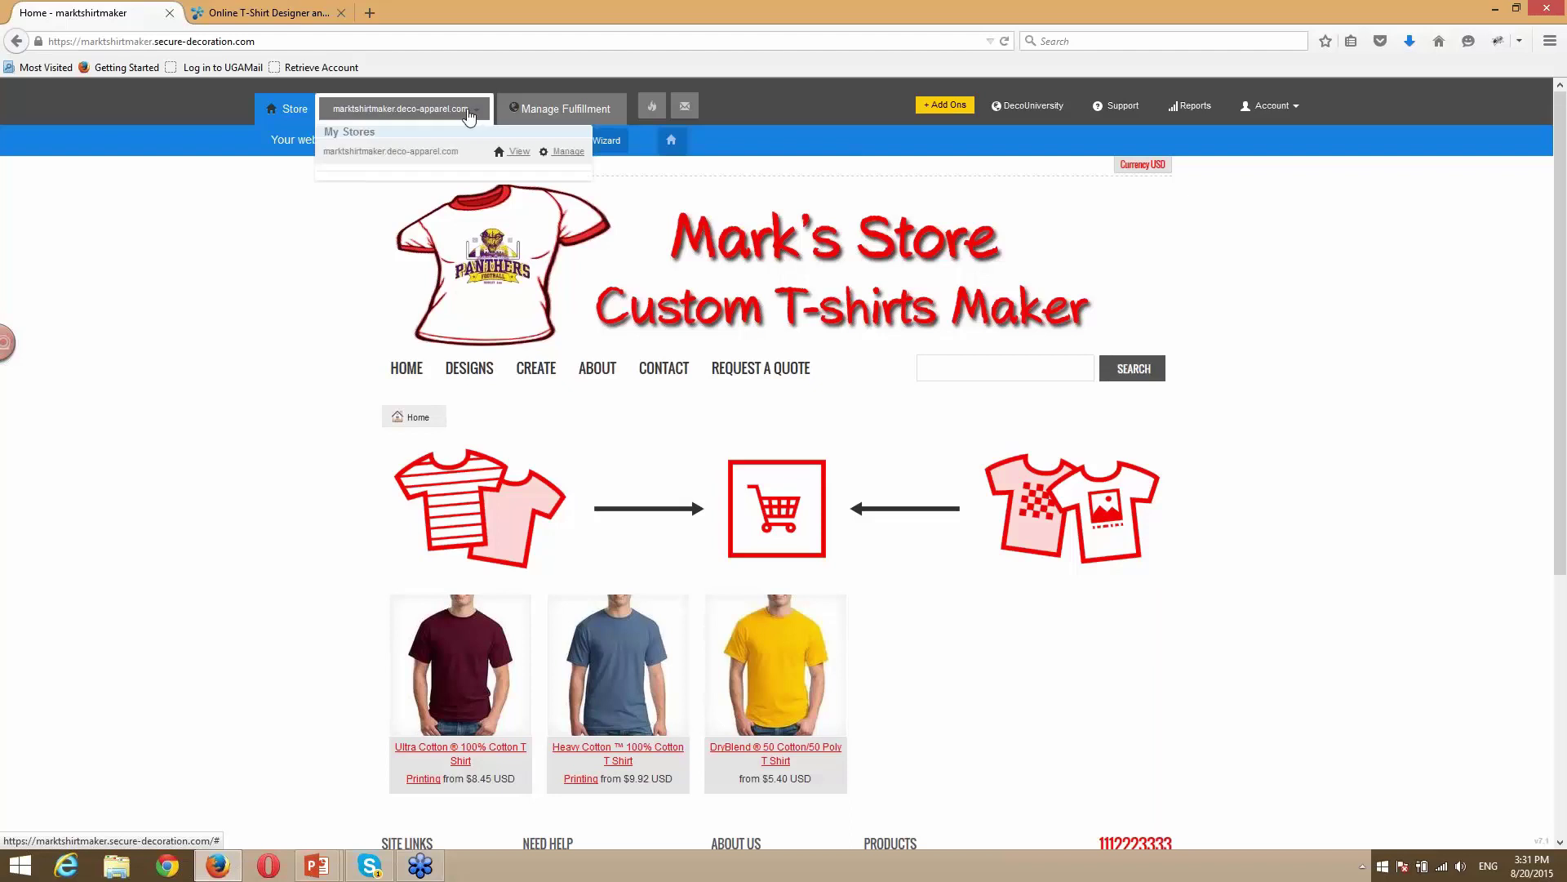
left_click(570, 153)
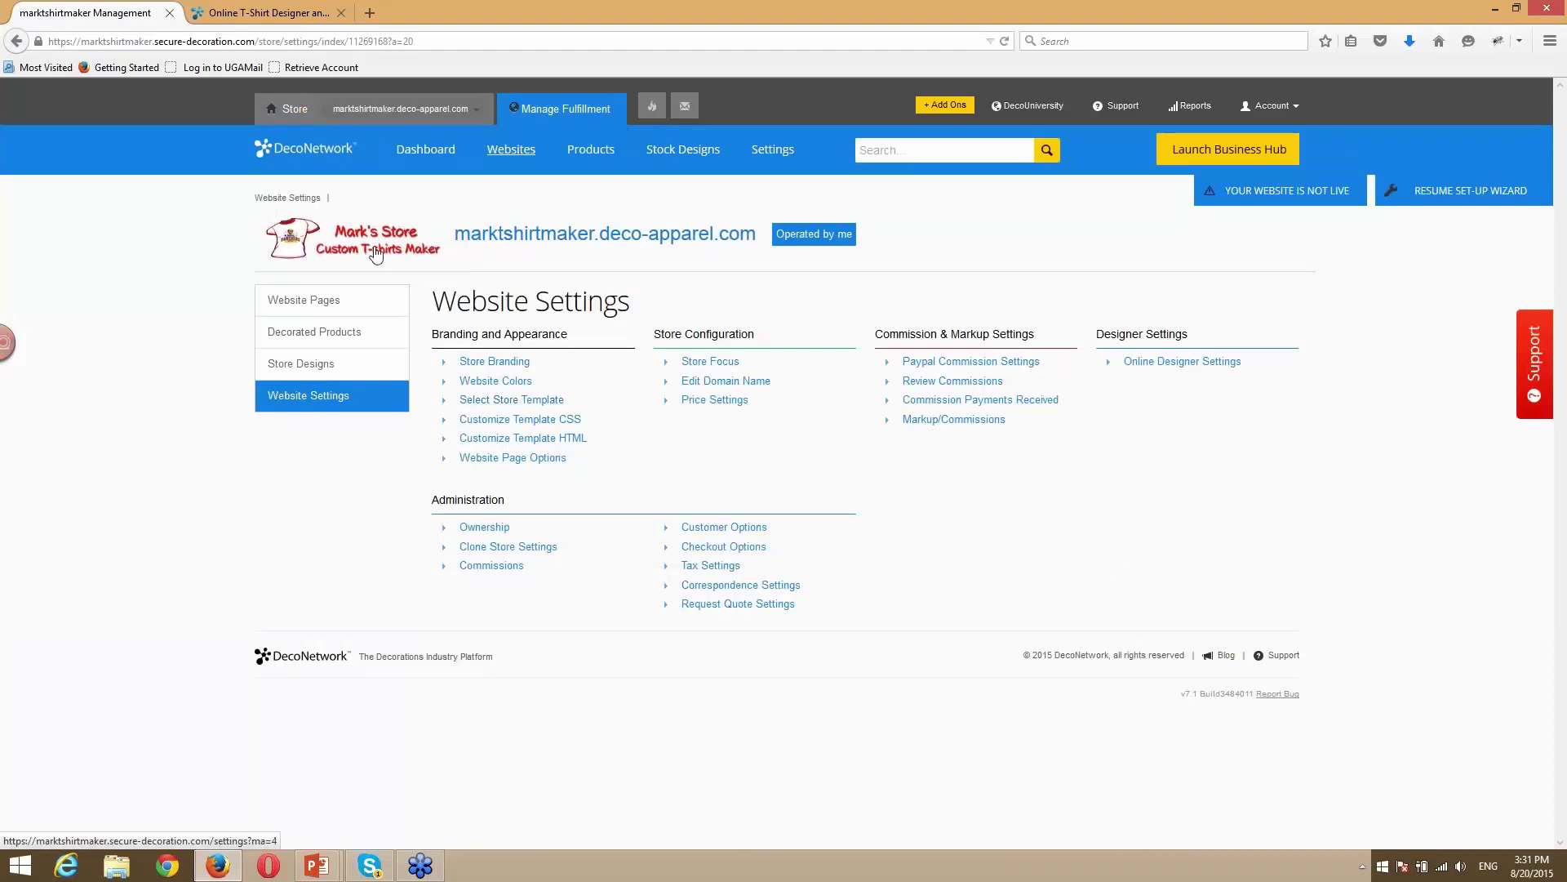
Choose the green and black color scheme of the New Grass store template and apply that template to the store.
left_click(517, 402)
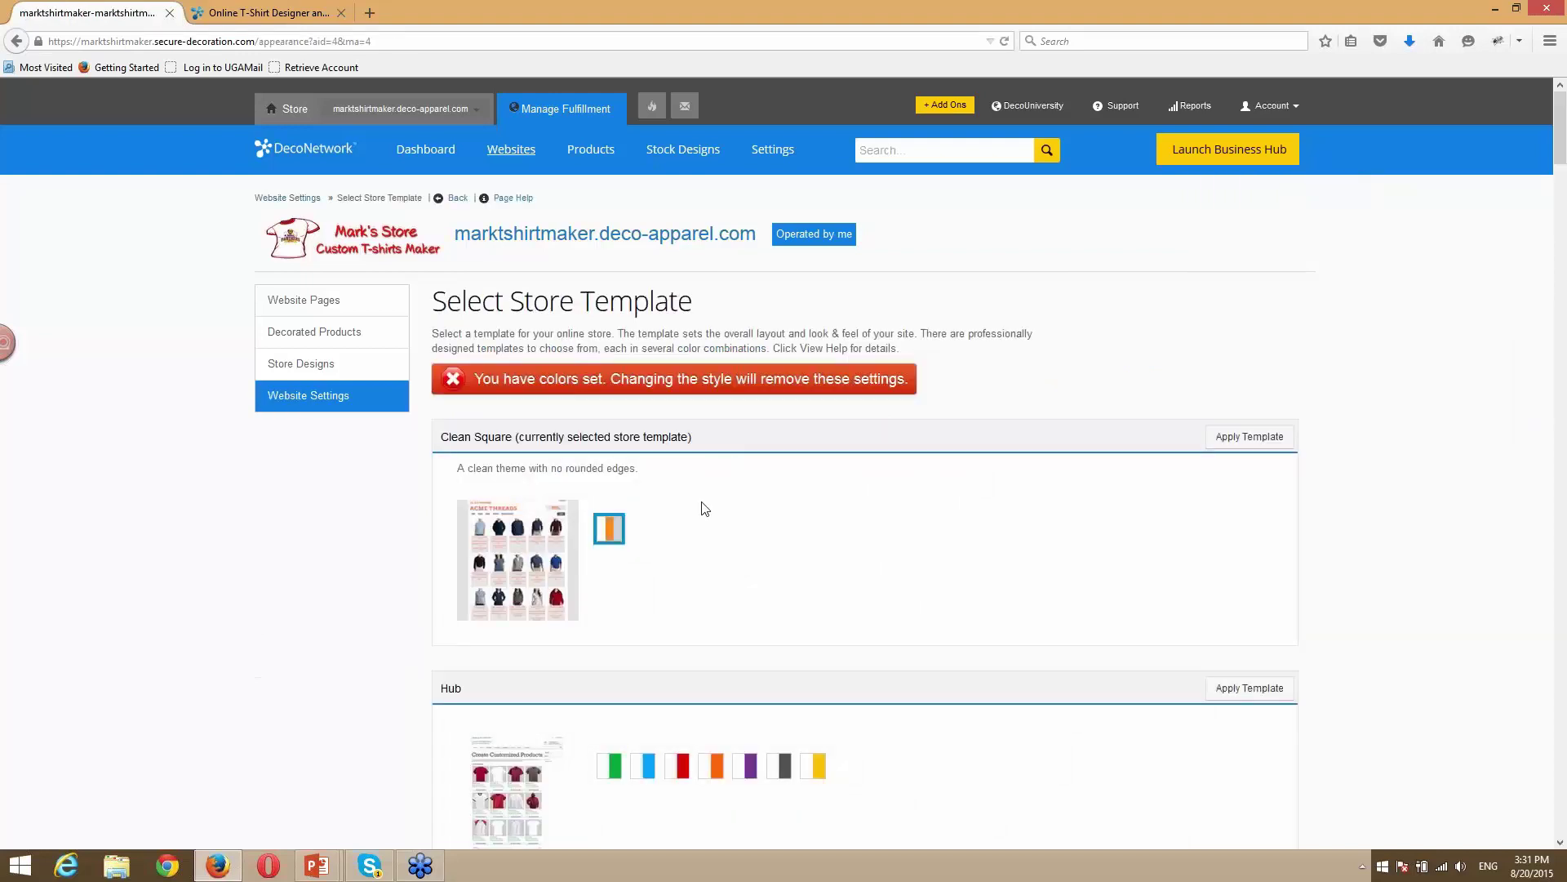
scroll(700, 506, "down", 6)
scroll(699, 506, "down", 6)
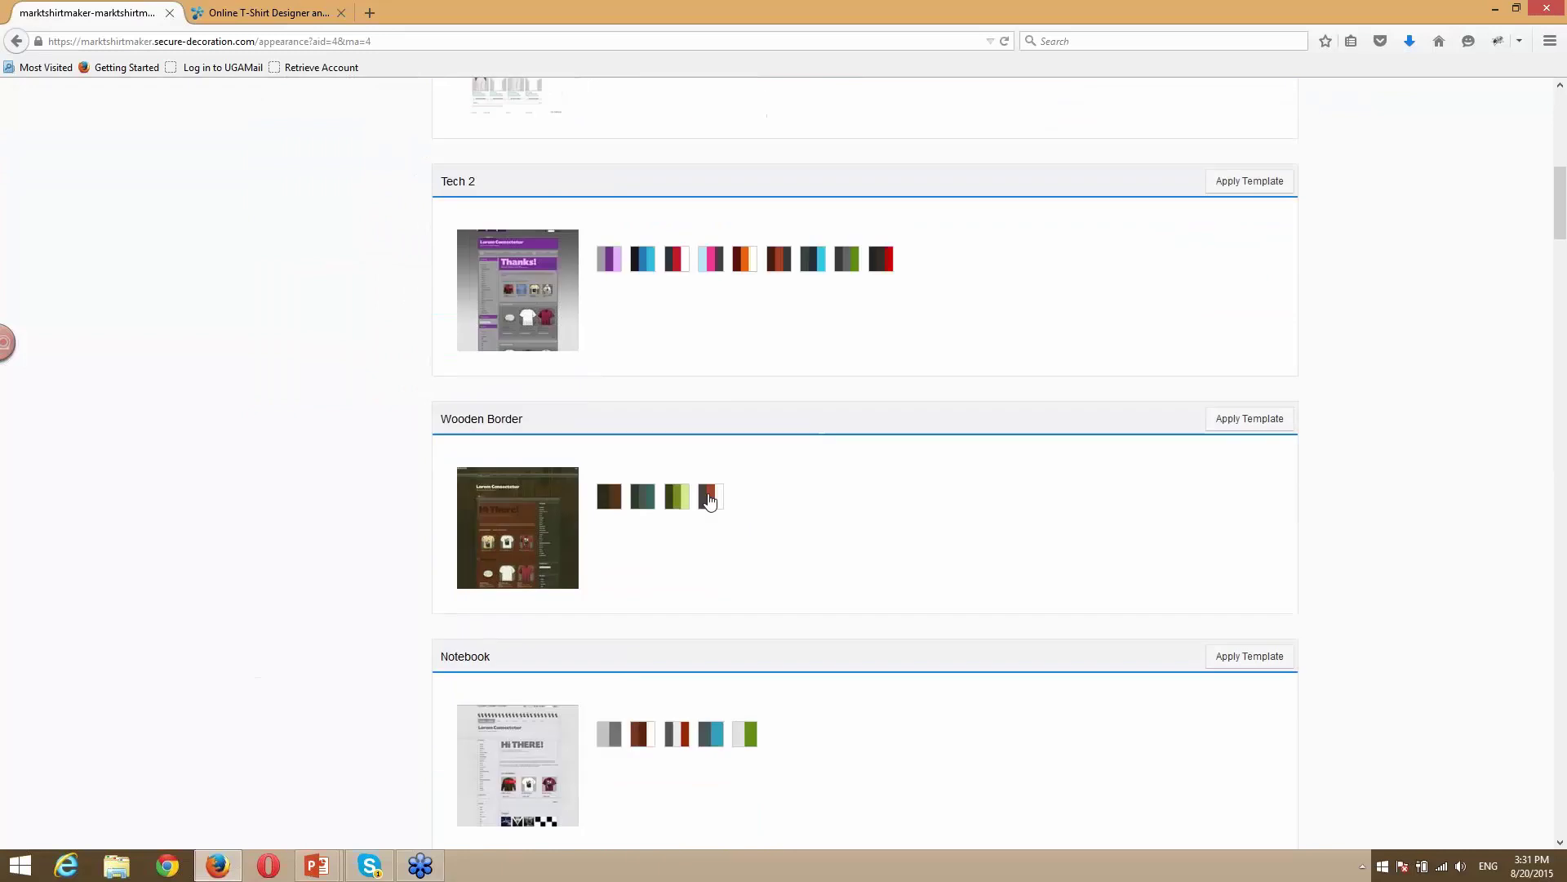
scroll(710, 488, "down", 12)
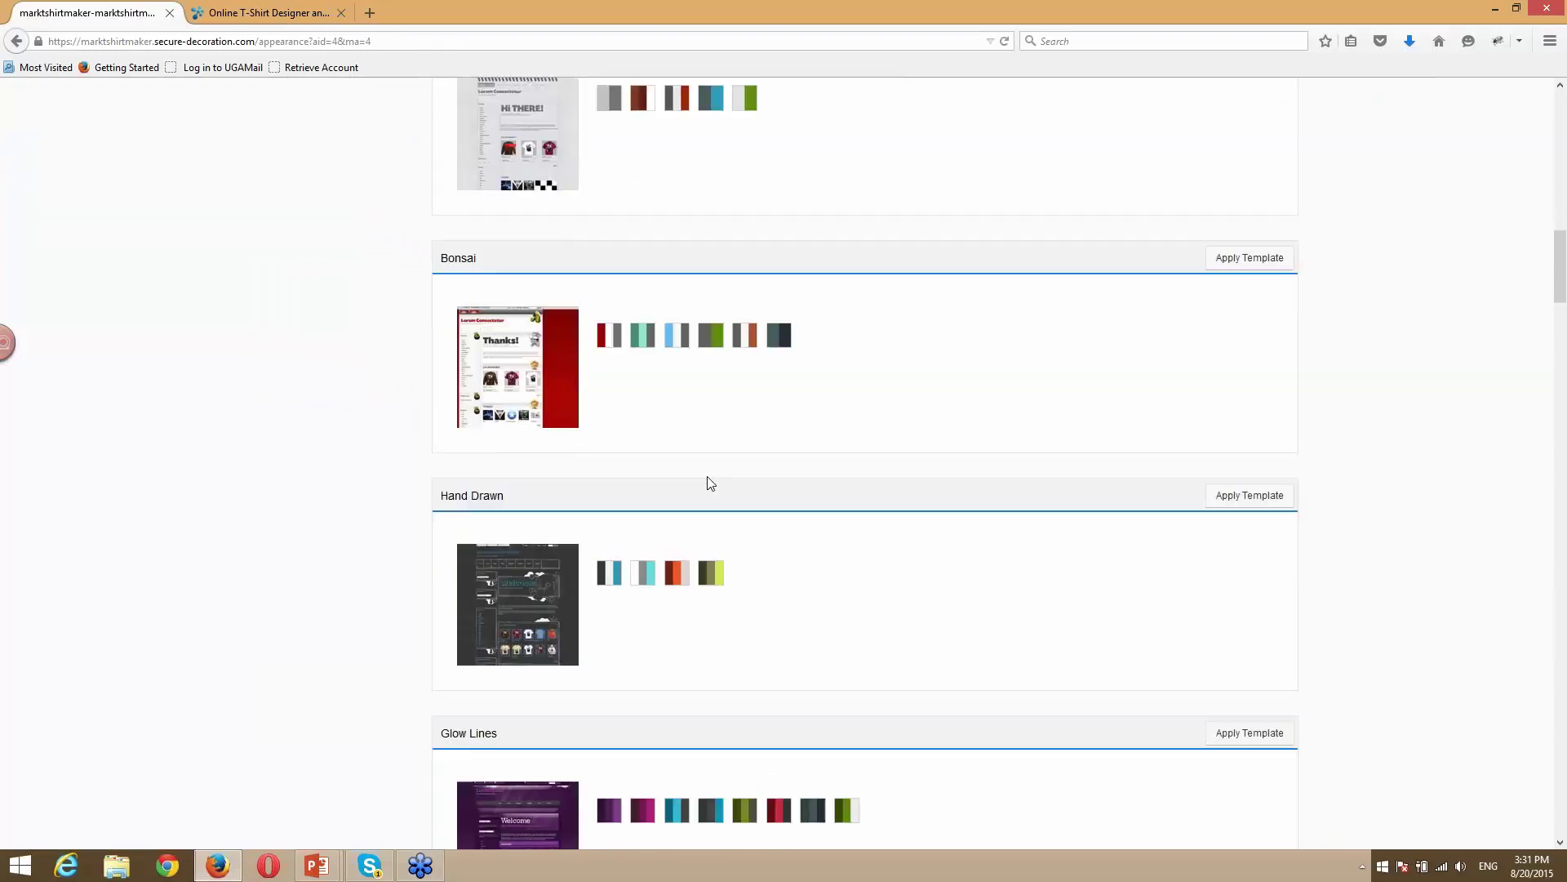
scroll(712, 473, "down", 7)
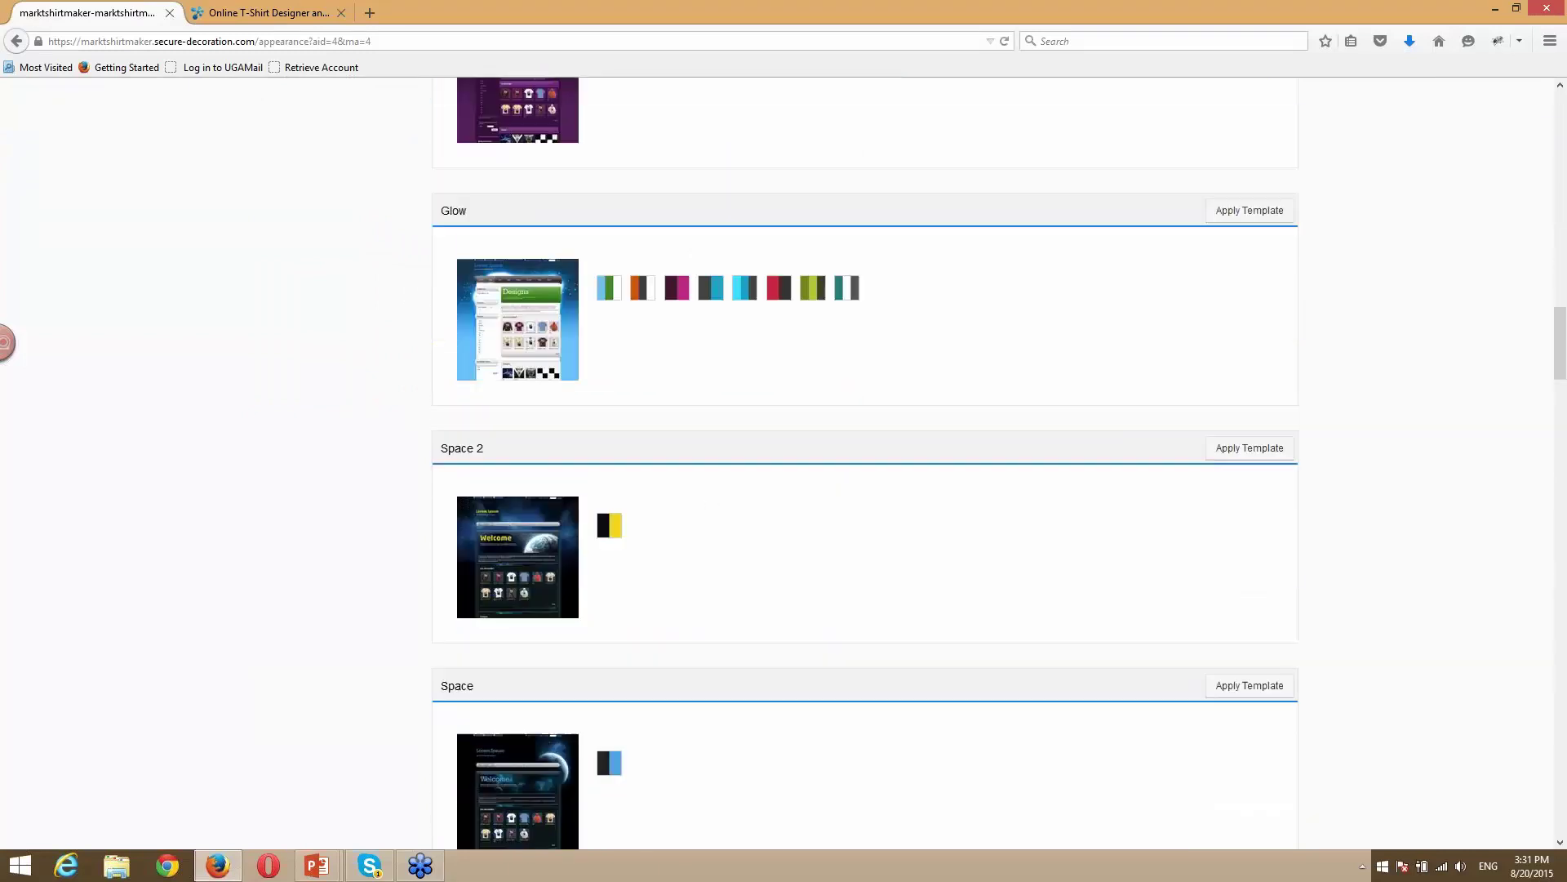
scroll(710, 472, "down", 9)
left_click(609, 390)
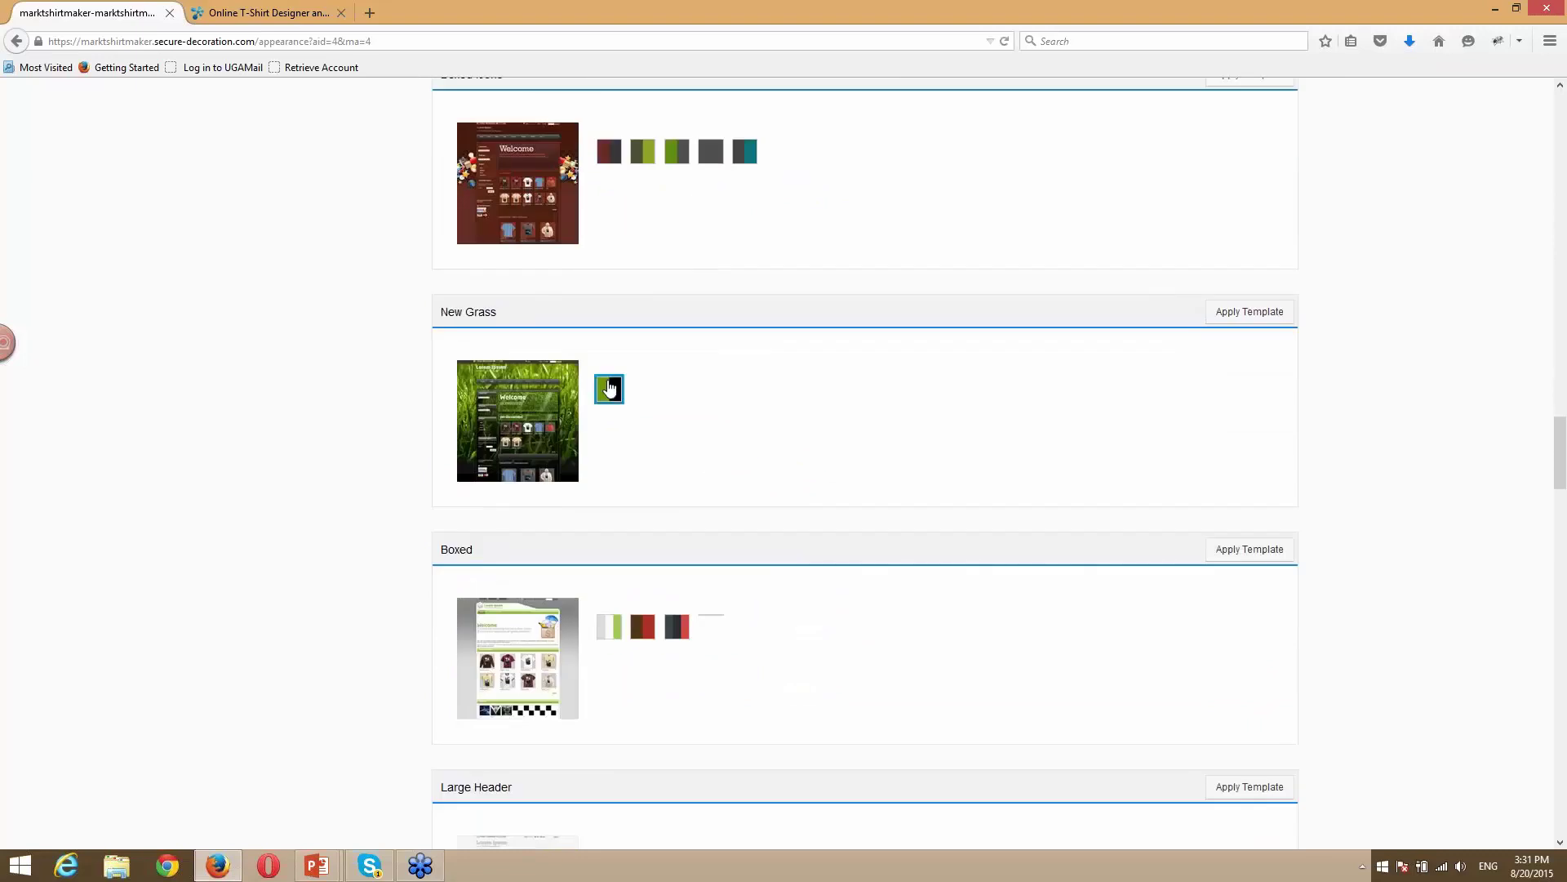
left_click(1251, 312)
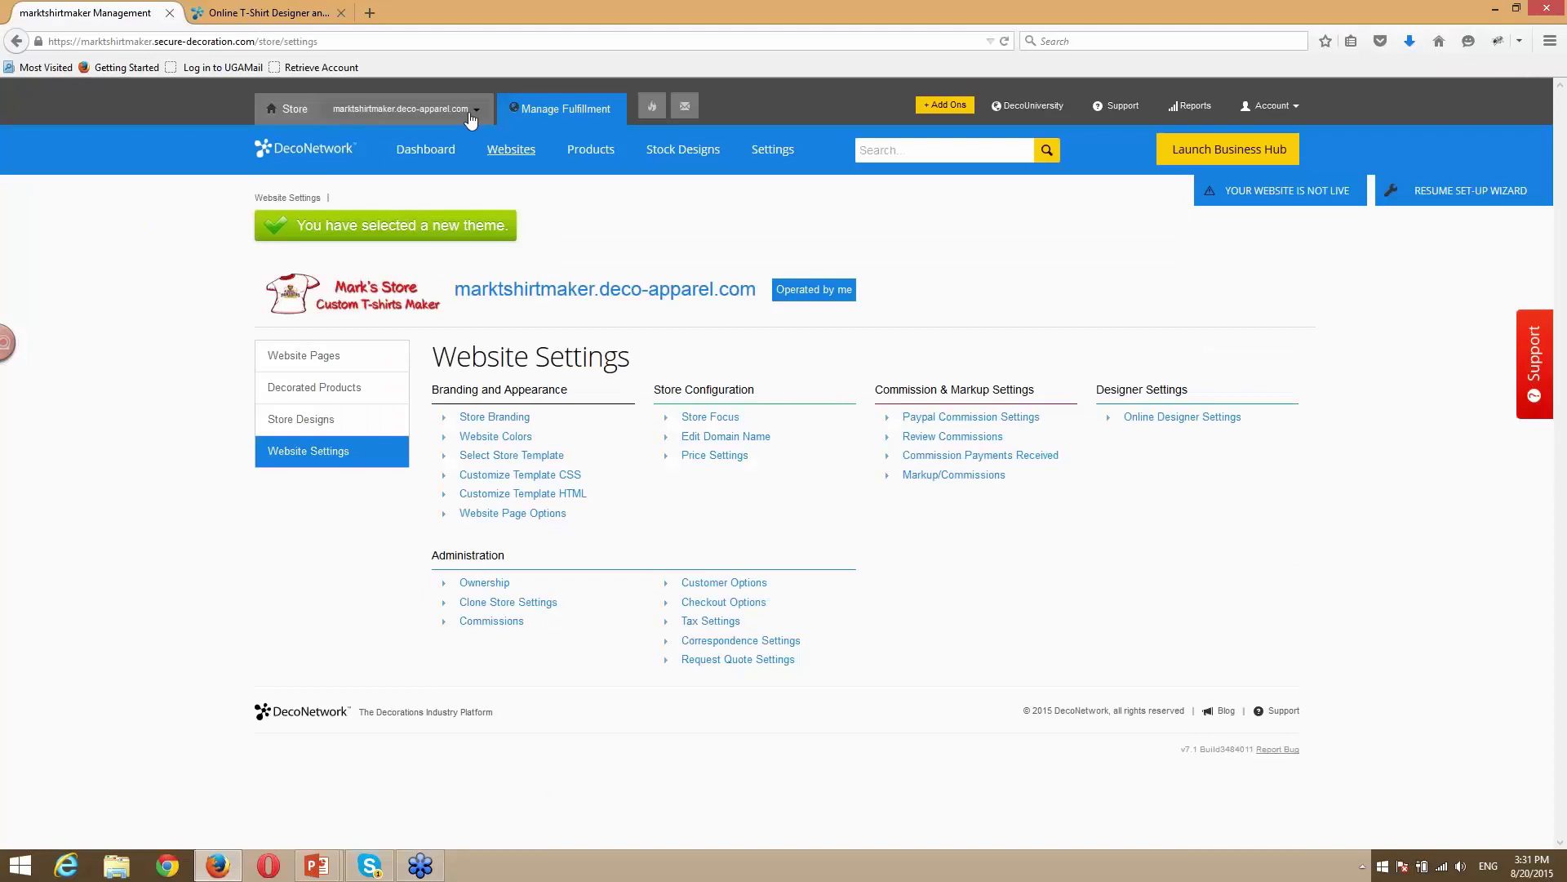
View the store's home page and examine the template's header, navigation and product listing.
left_click(474, 108)
left_click(520, 167)
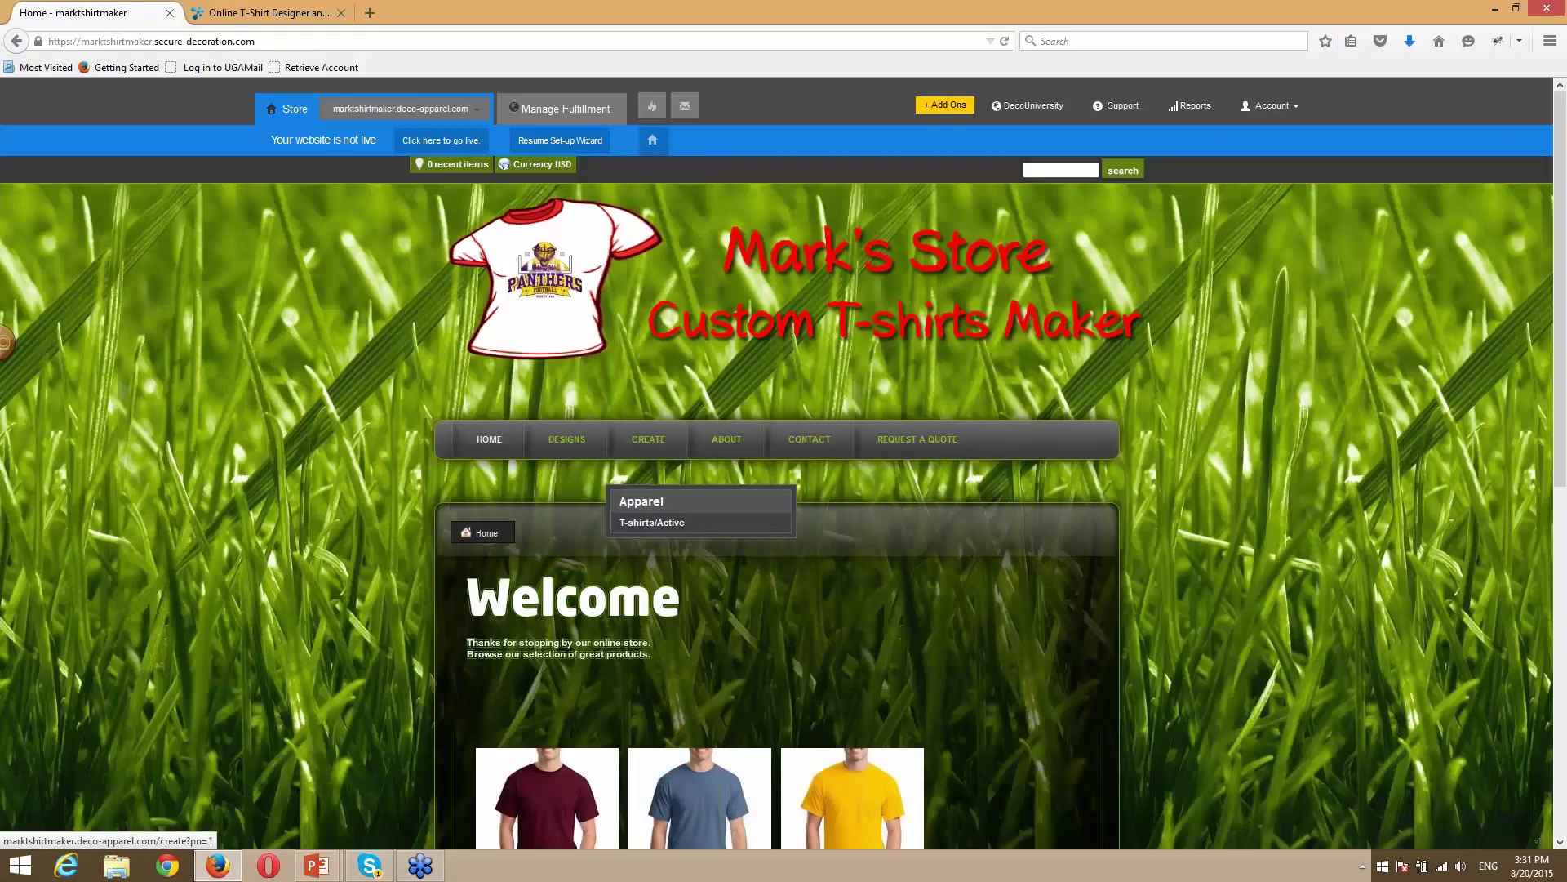
scroll(498, 403, "down", 1)
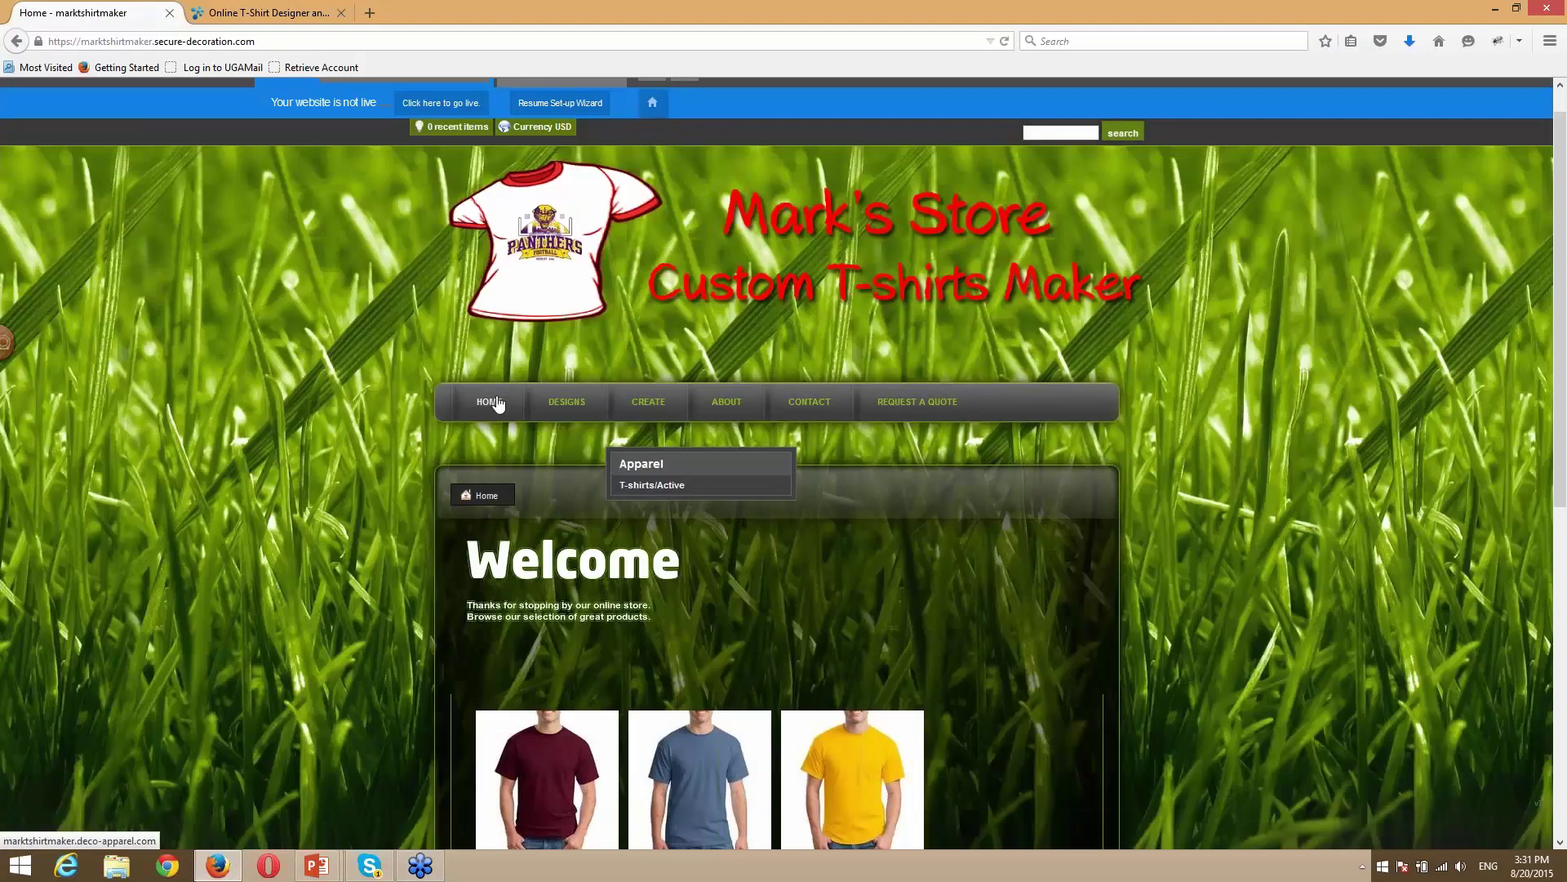
scroll(498, 403, "up", 1)
left_click(476, 114)
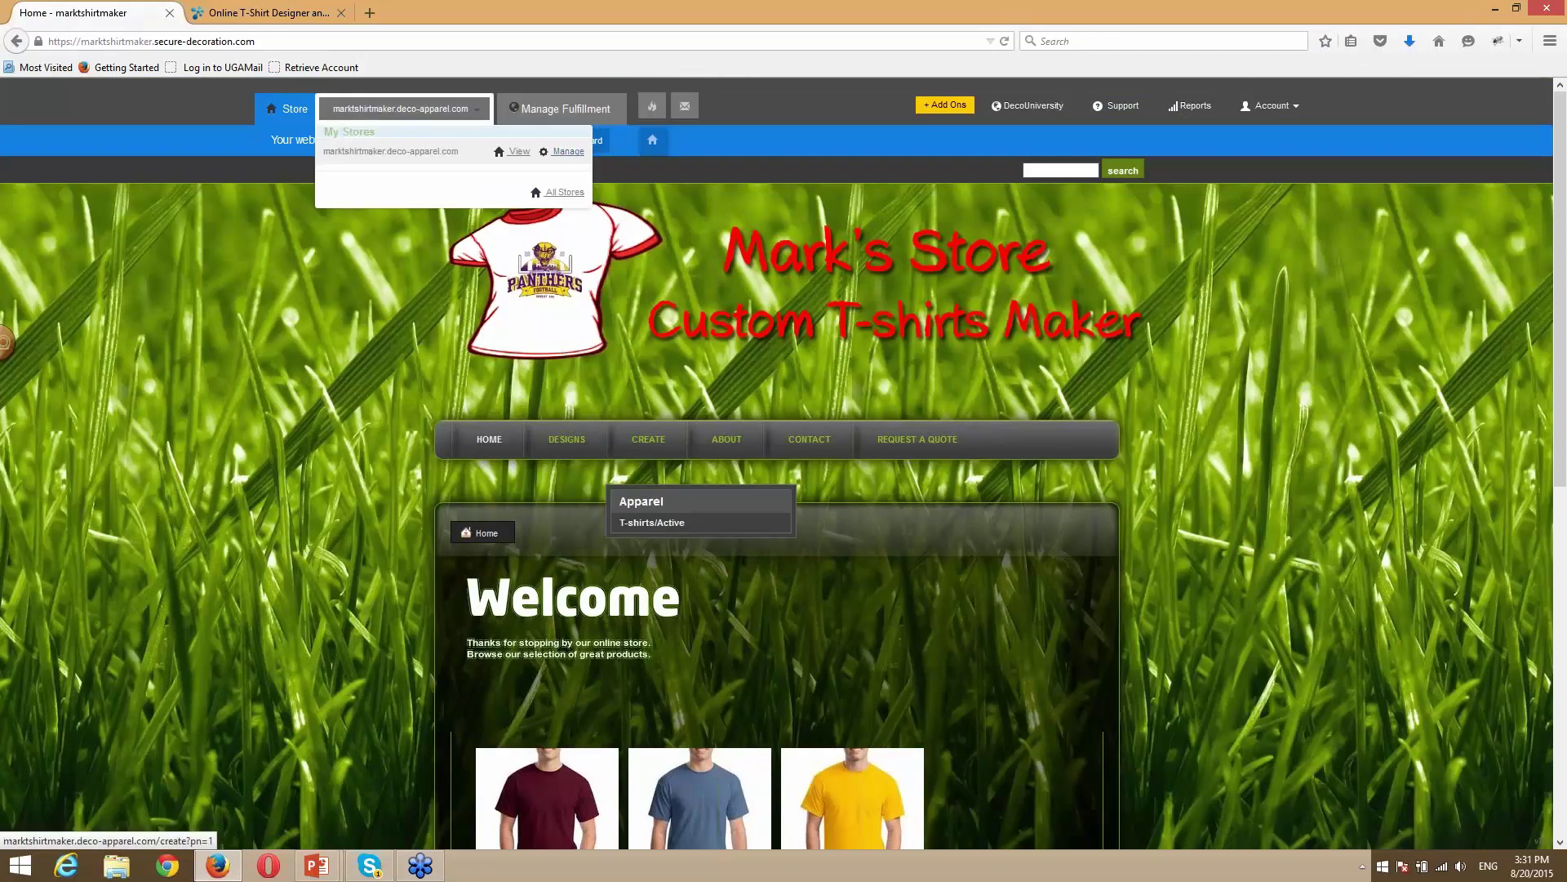
mouse_move(776, 485)
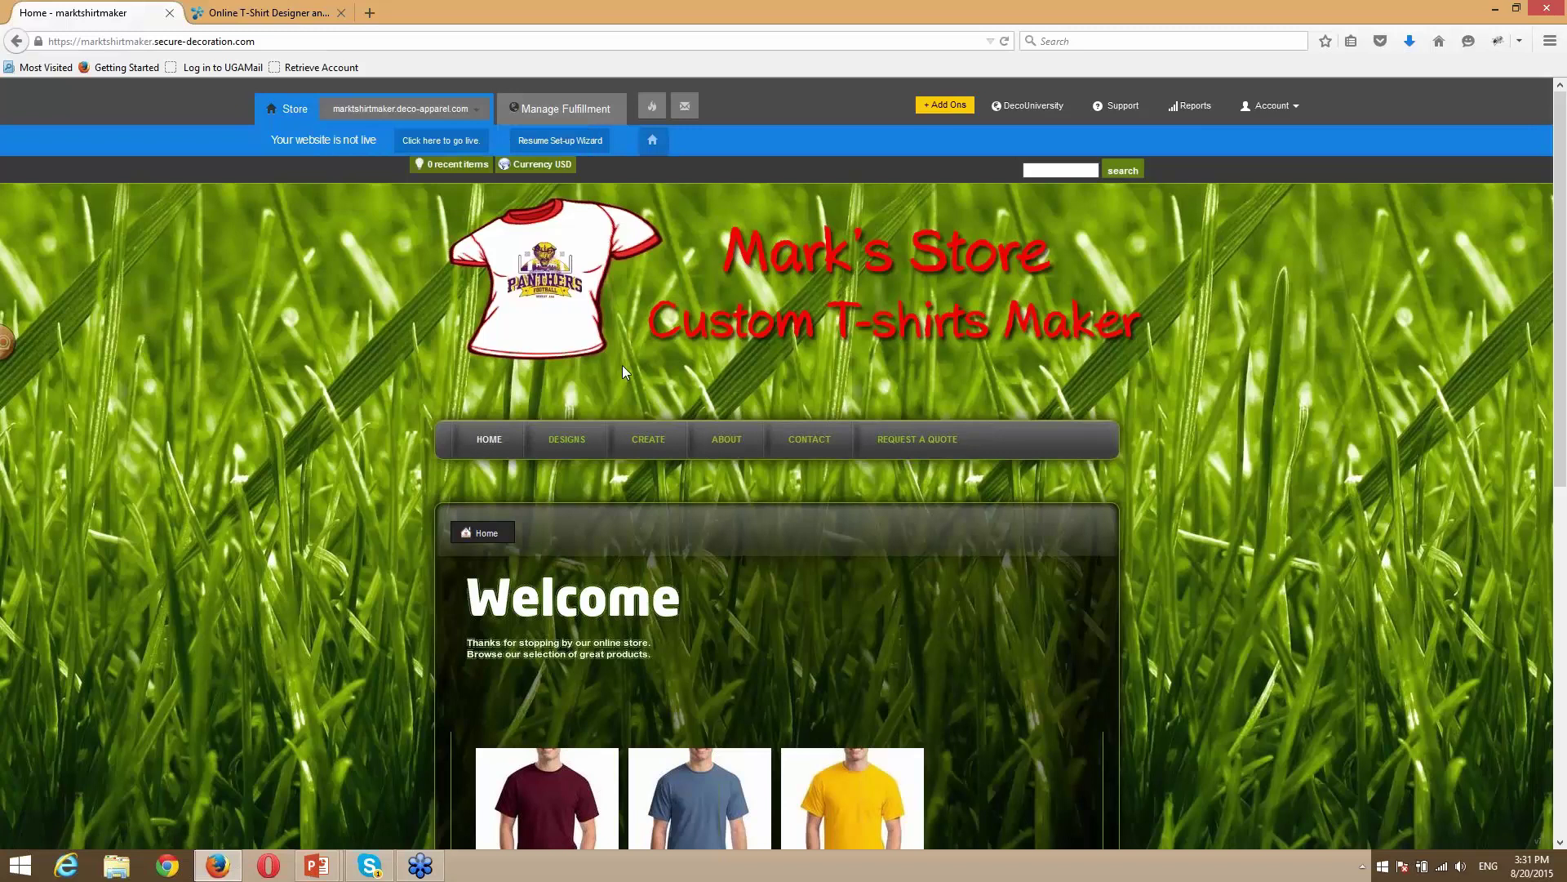
scroll(620, 367, "down", 3)
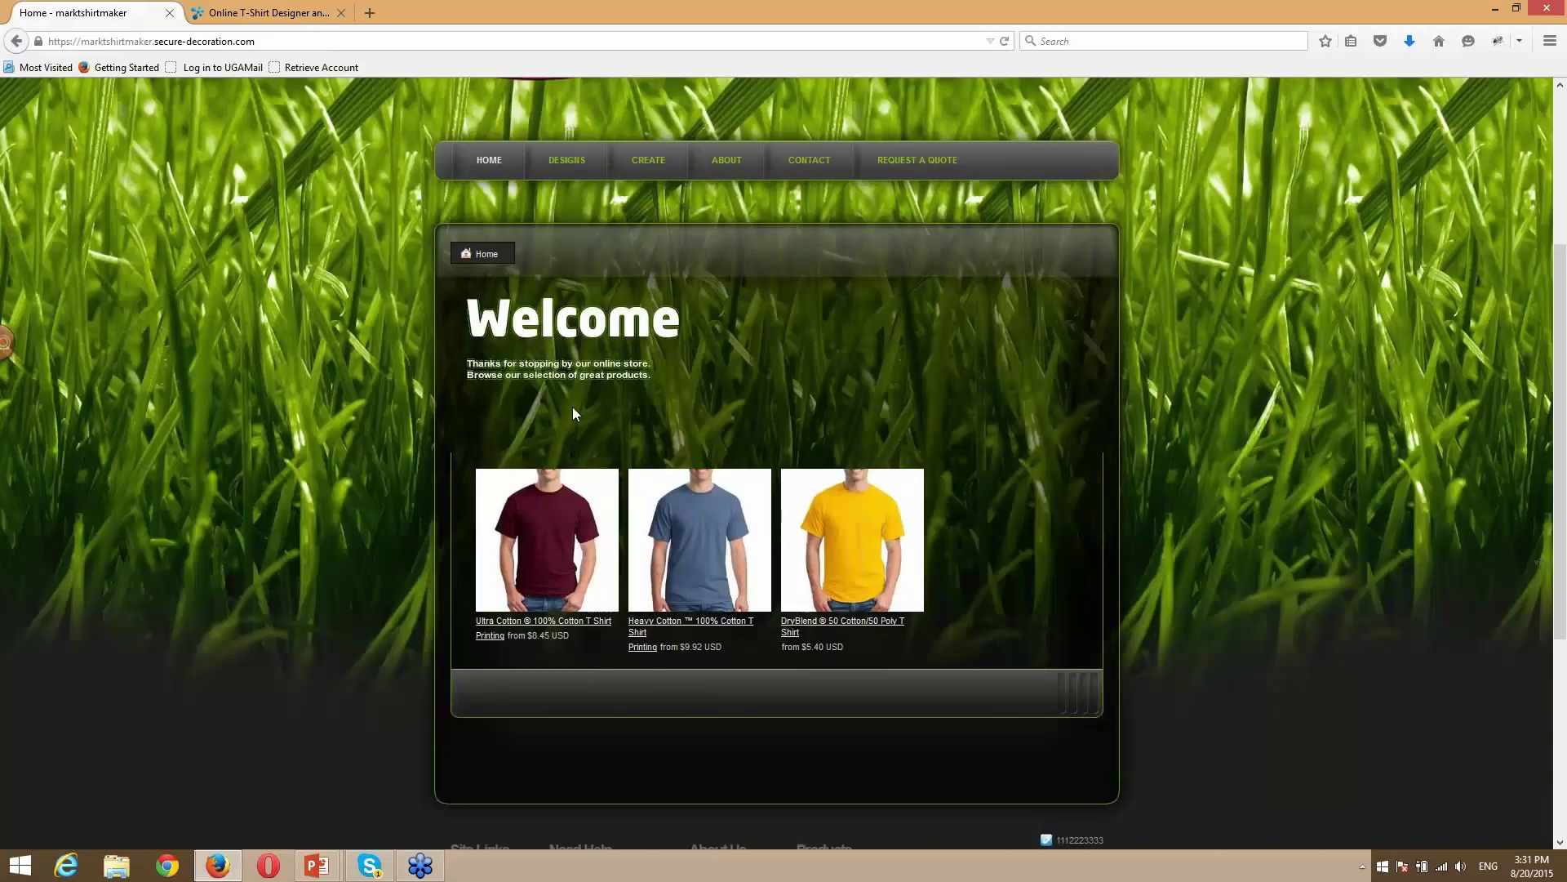
scroll(574, 414, "down", 1)
scroll(572, 416, "down", 1)
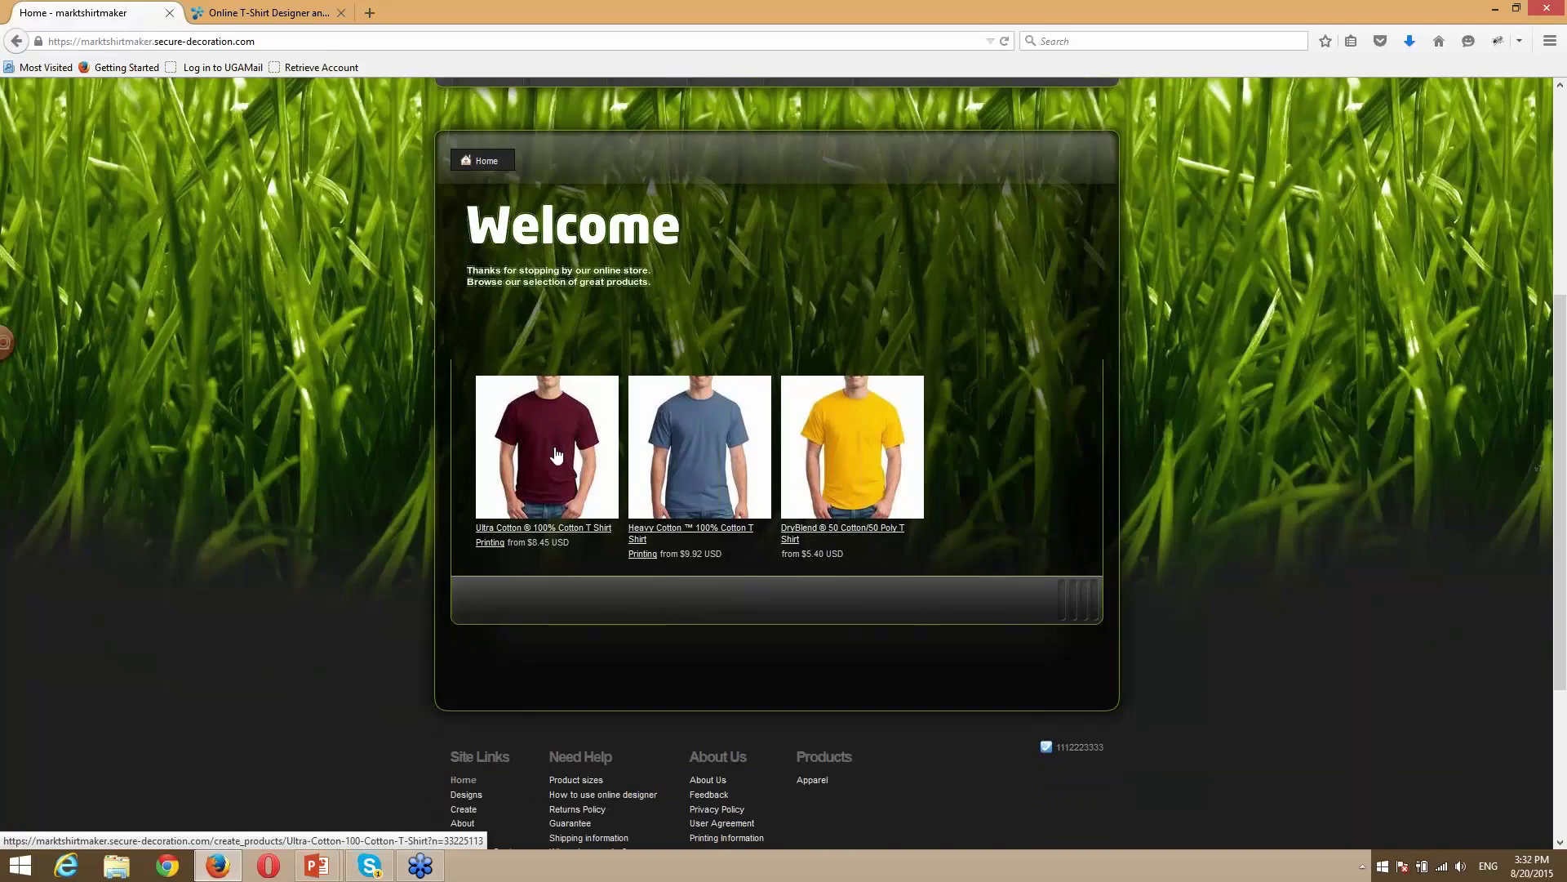
Open the Ultra Cotton T Shirt in the designer, upload the Panthers image from the Desktop, and declare permission to use it.
left_click(489, 544)
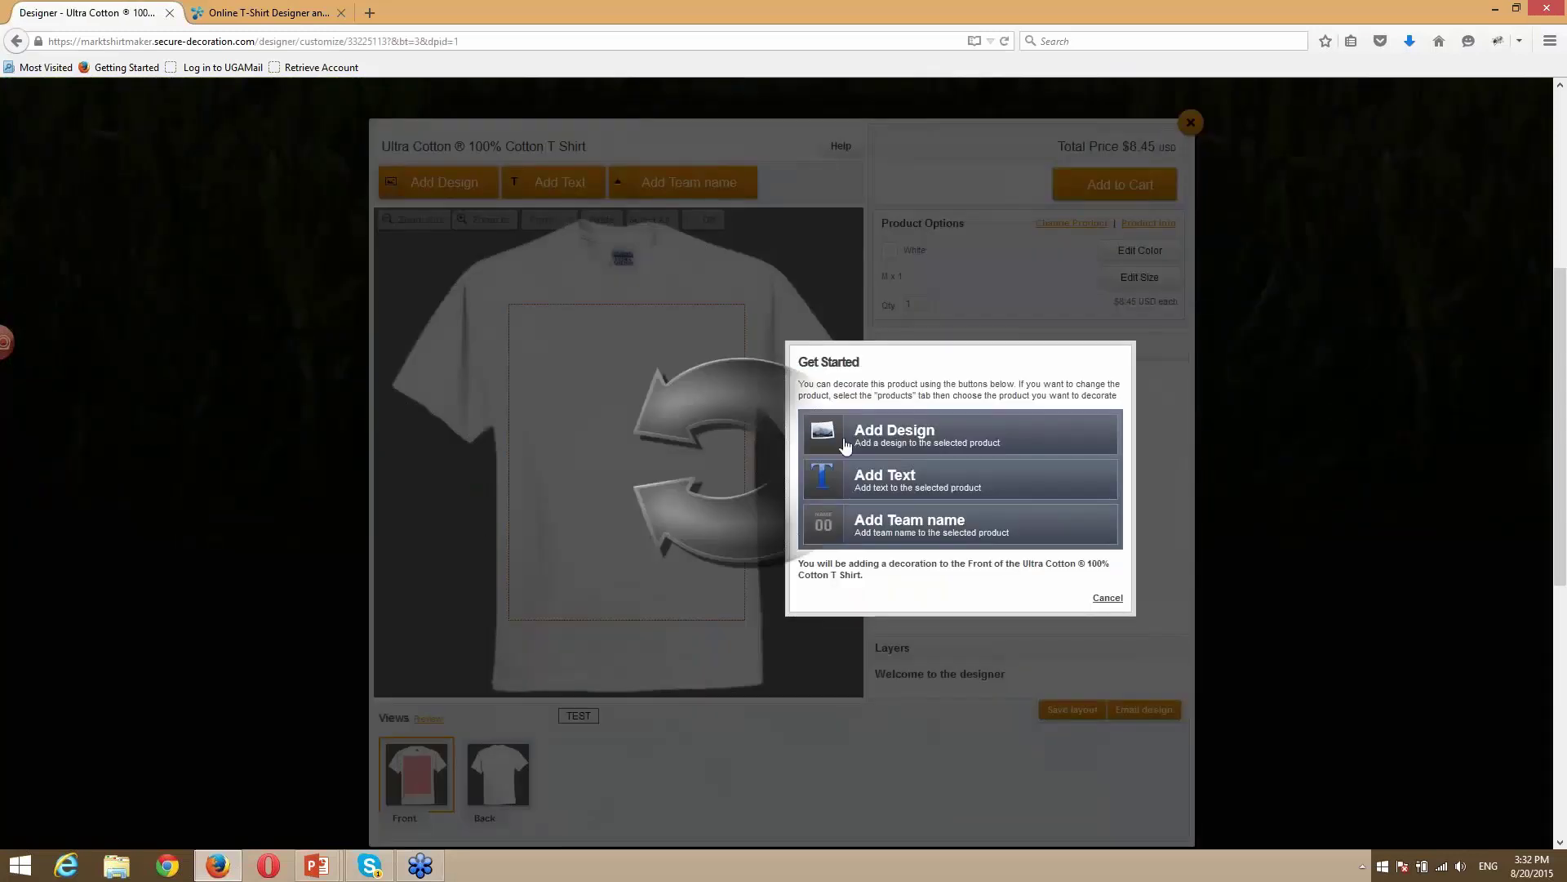
left_click(897, 442)
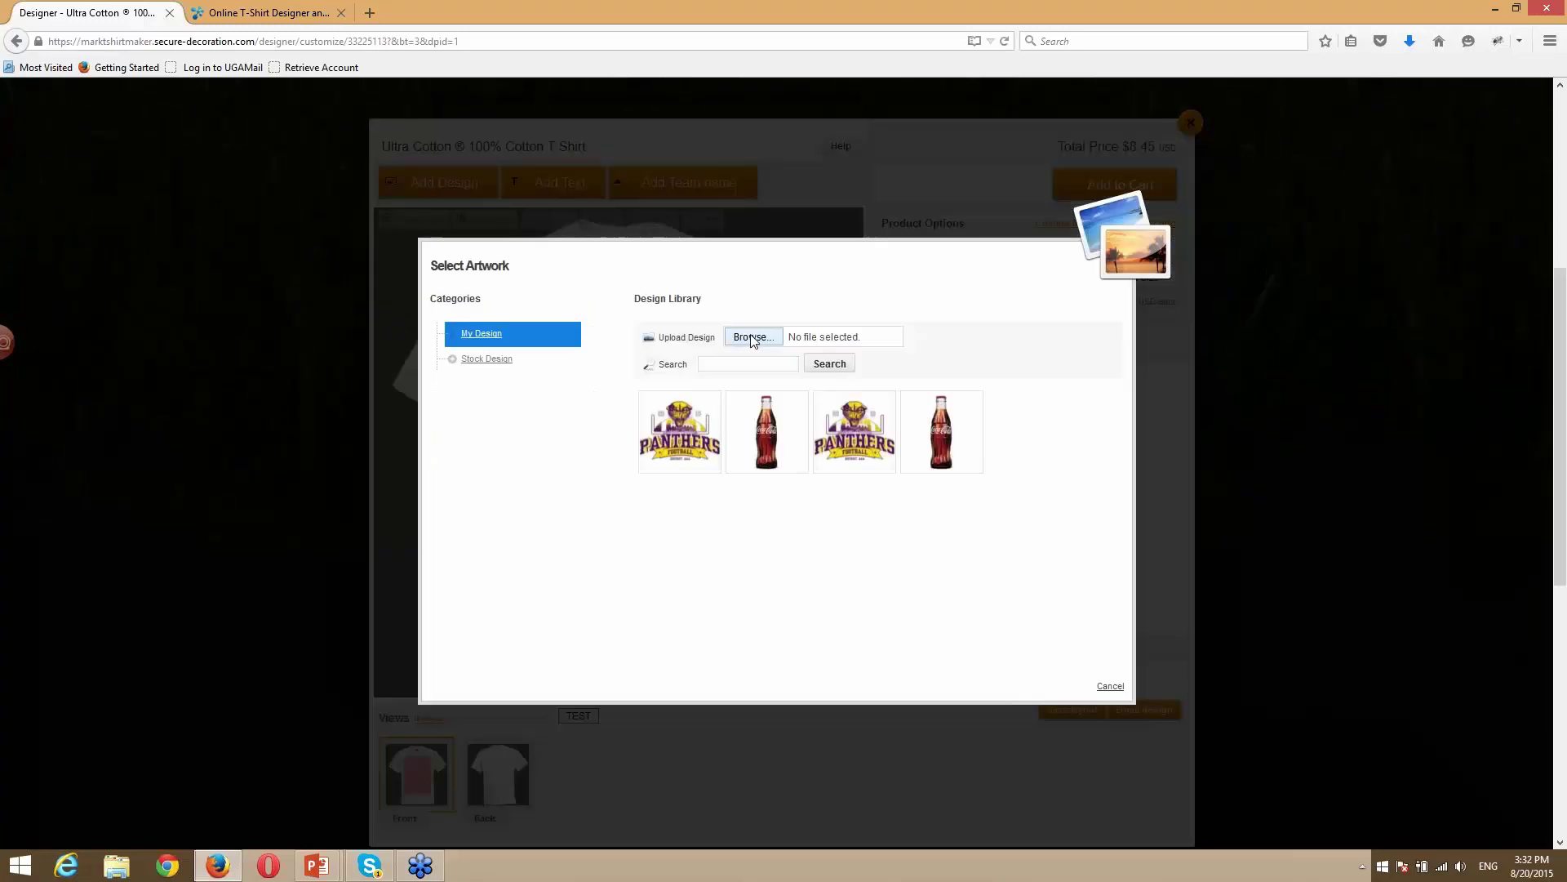
left_click(751, 337)
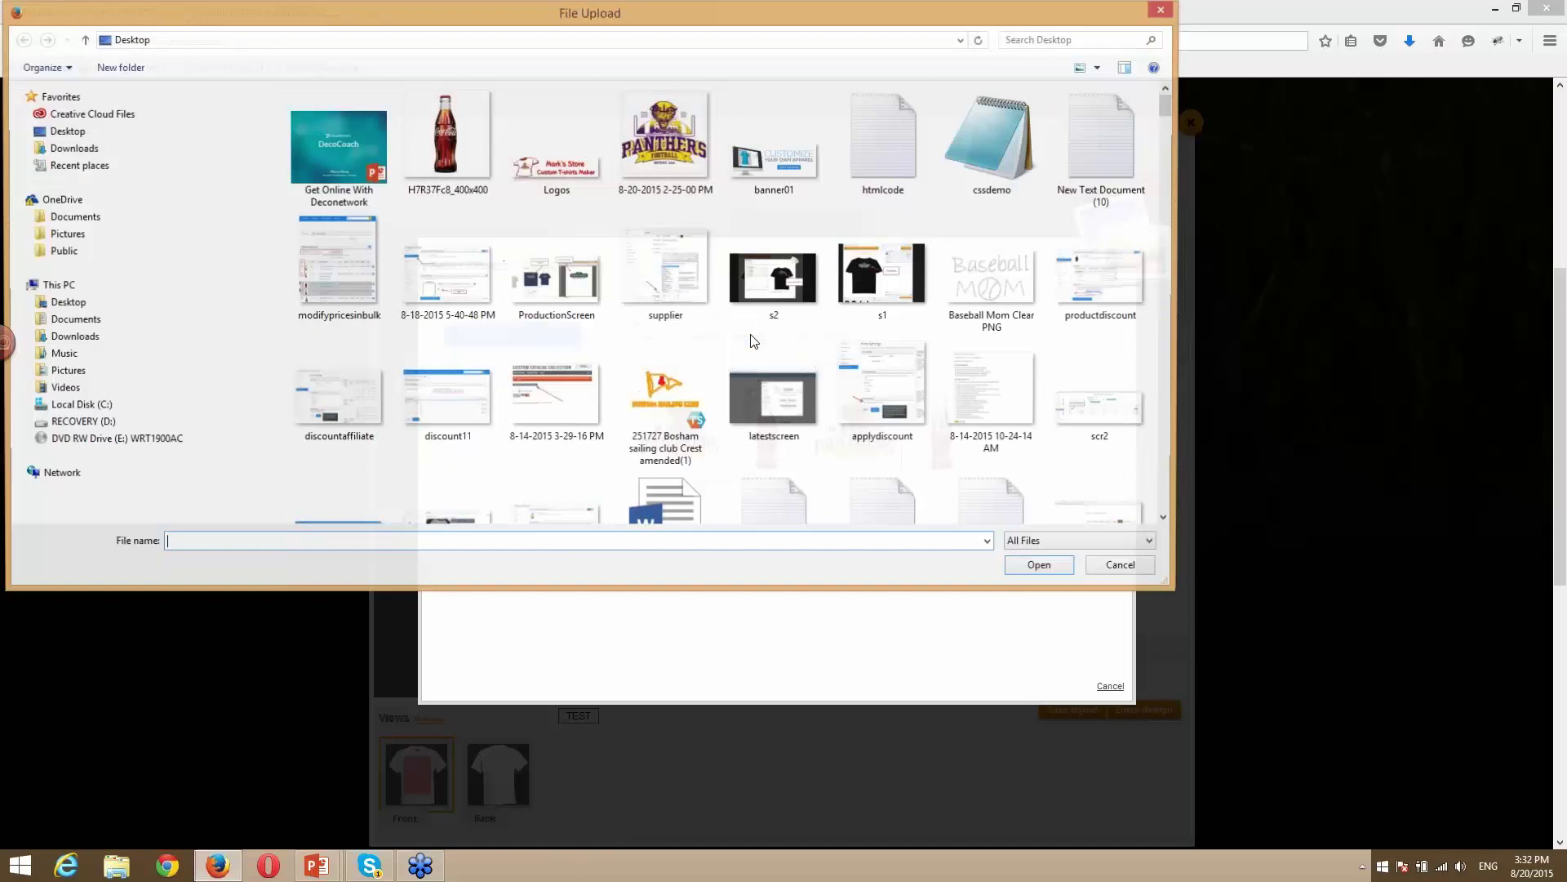
left_click(665, 139)
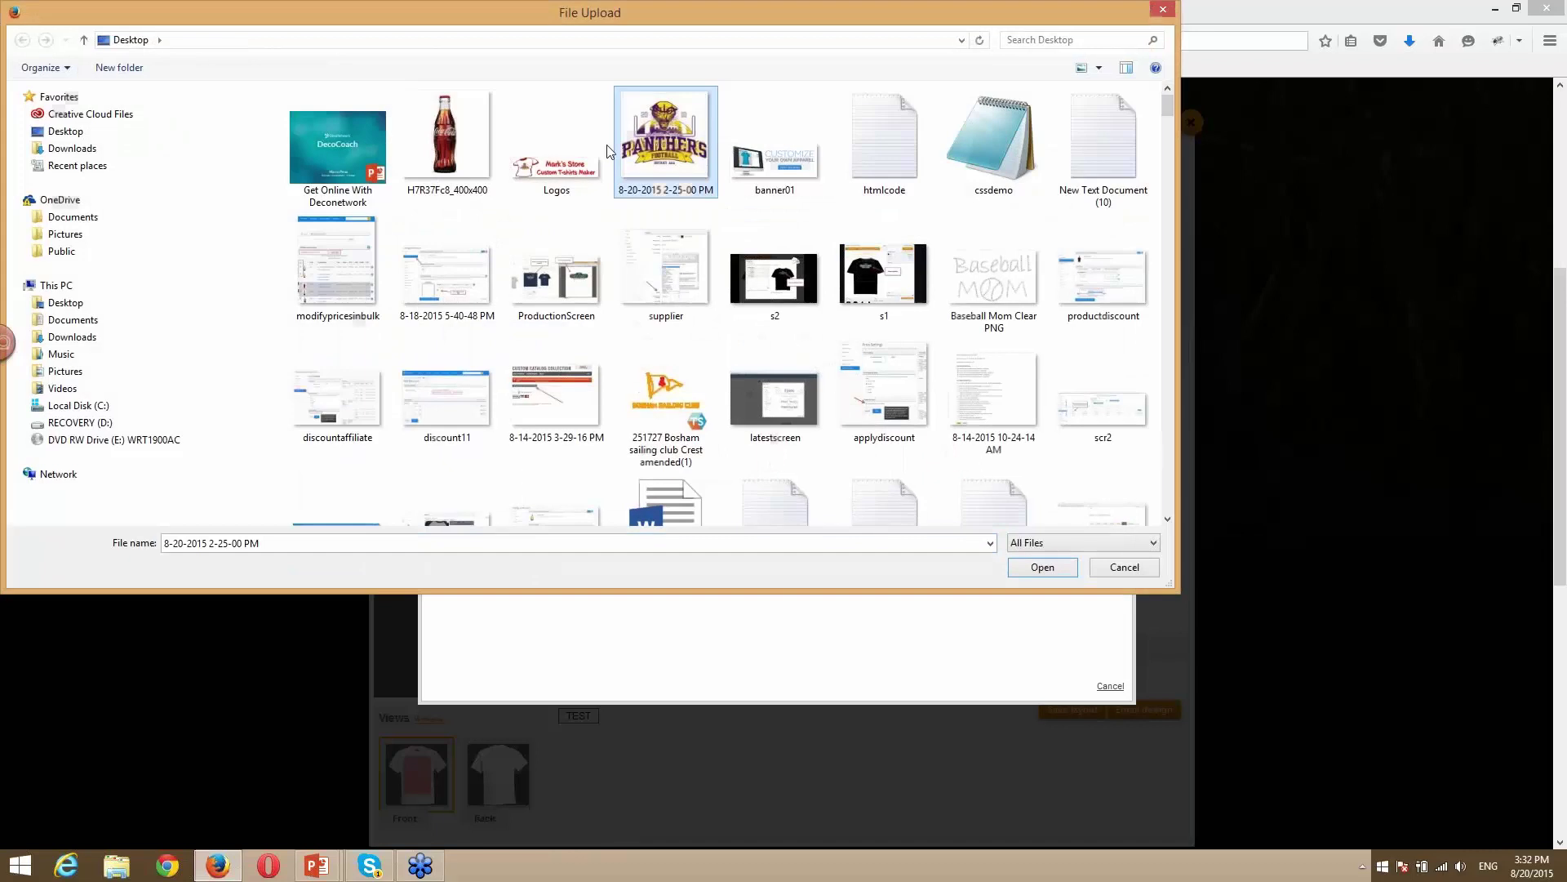
left_click(1042, 568)
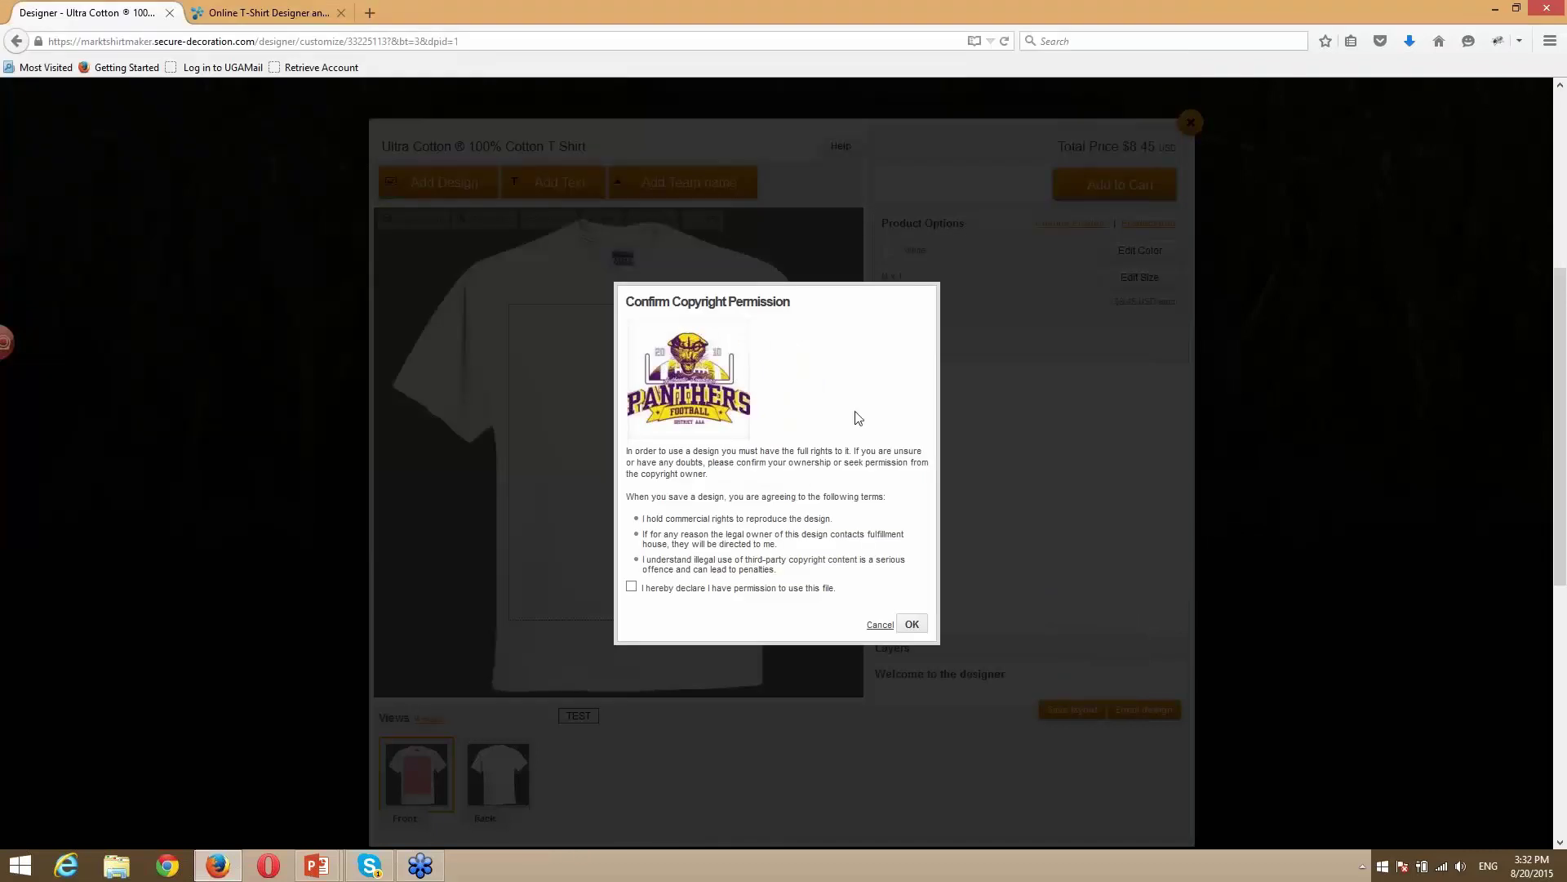
left_click(632, 587)
left_click(912, 625)
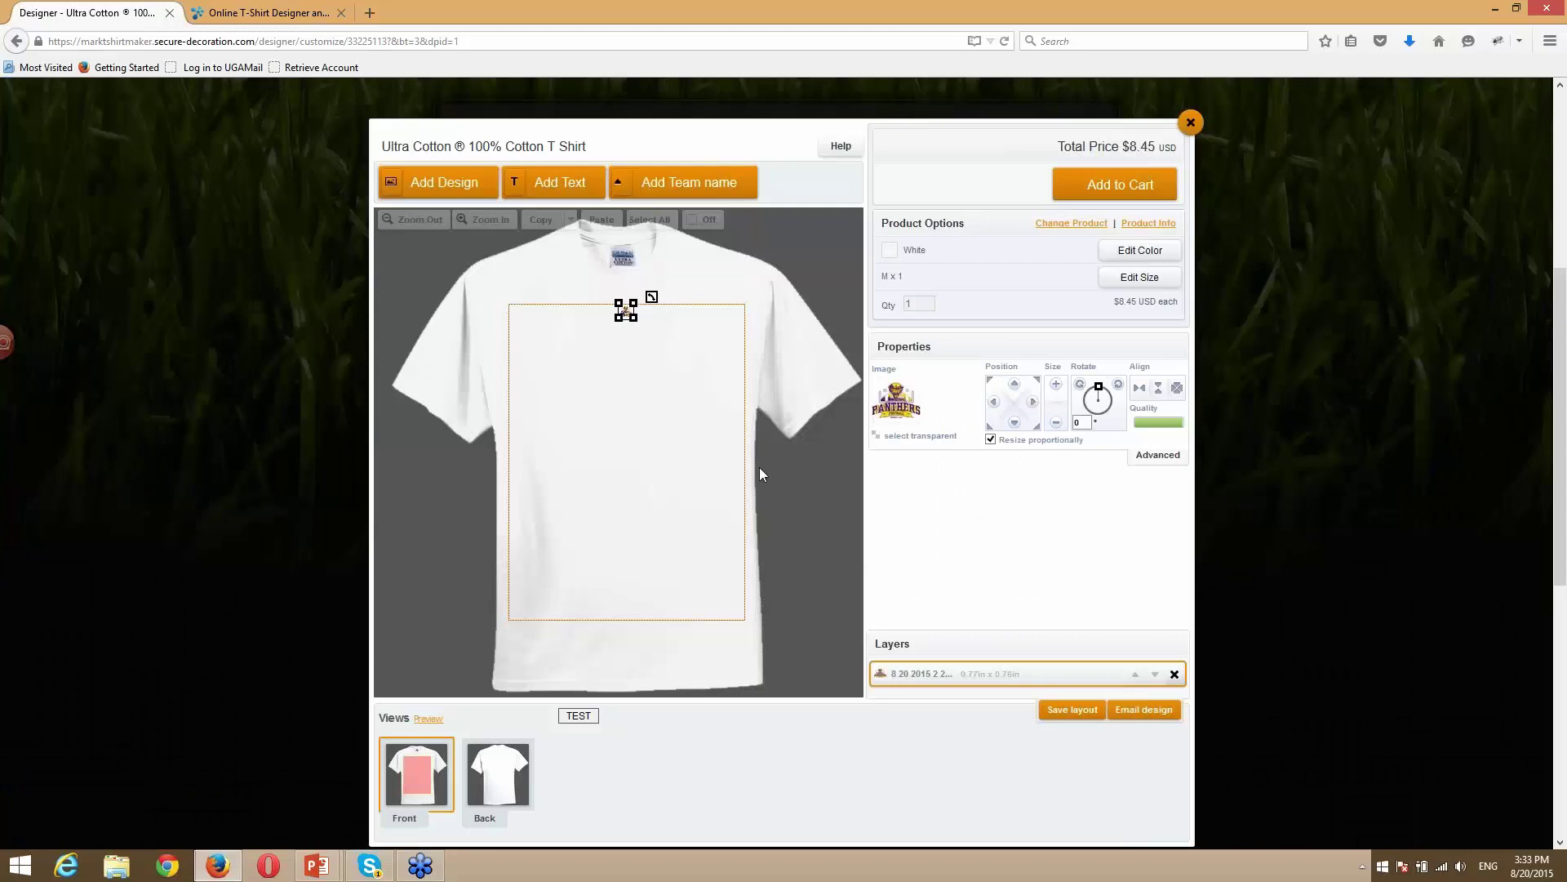
Enlarge the Panthers design to about 11 in wide and position it within the shirt's front print area.
left_click_drag(630, 314, 598, 367)
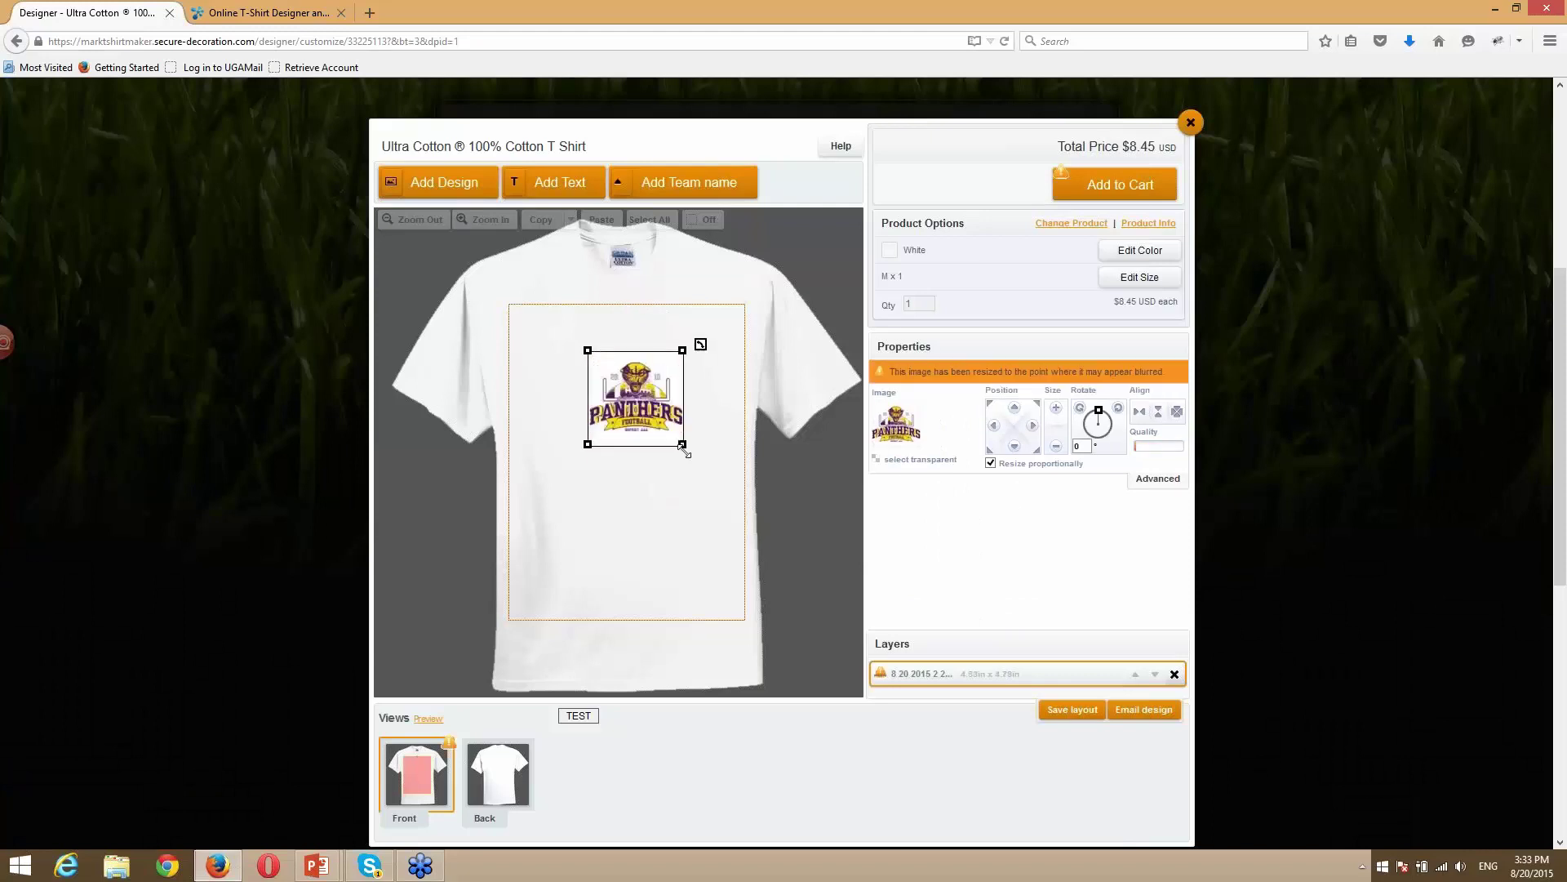
left_click_drag(587, 493, 513, 565)
mouse_move(619, 534)
left_mouse_down()
mouse_move(621, 489)
mouse_move(622, 513)
left_mouse_up()
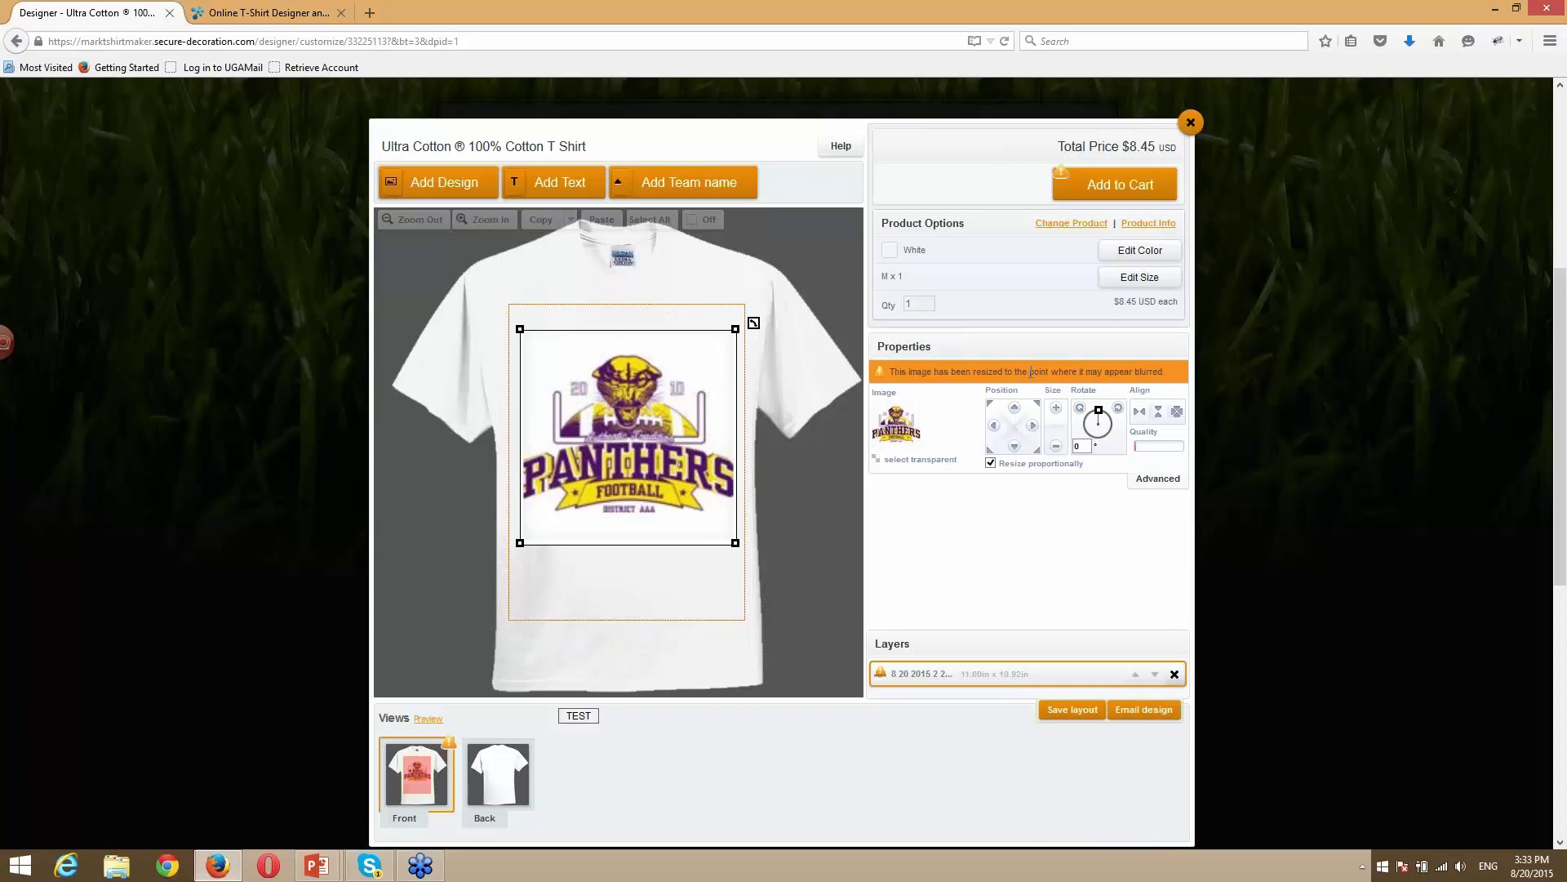
Try to add the shirt to the cart, decline to accept the image quality, and reposition the Panthers design on the shirt.
left_click(1125, 194)
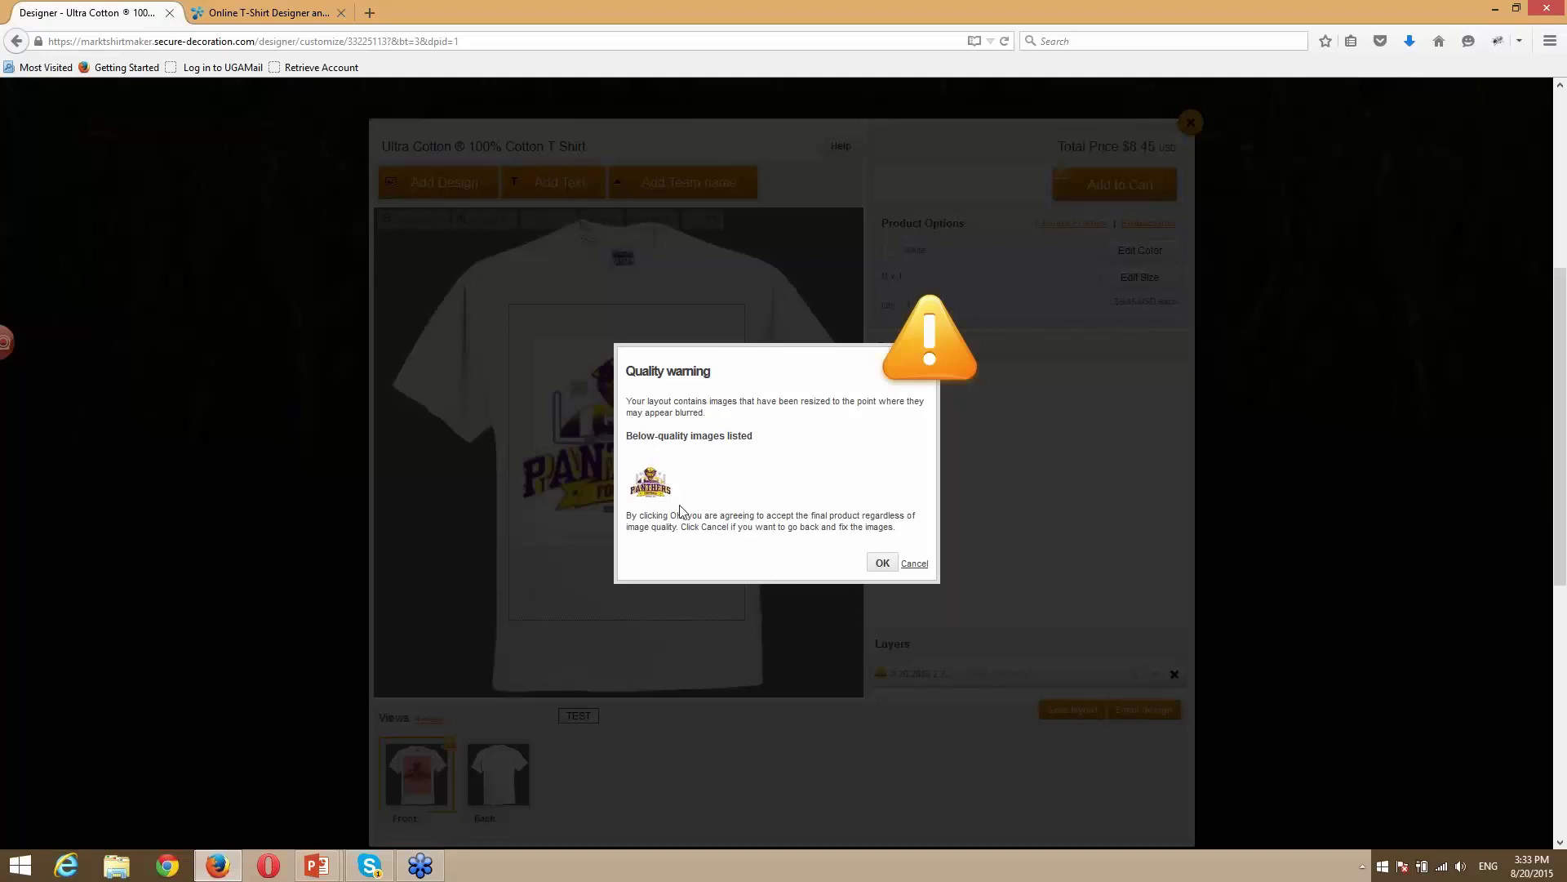
left_click(915, 564)
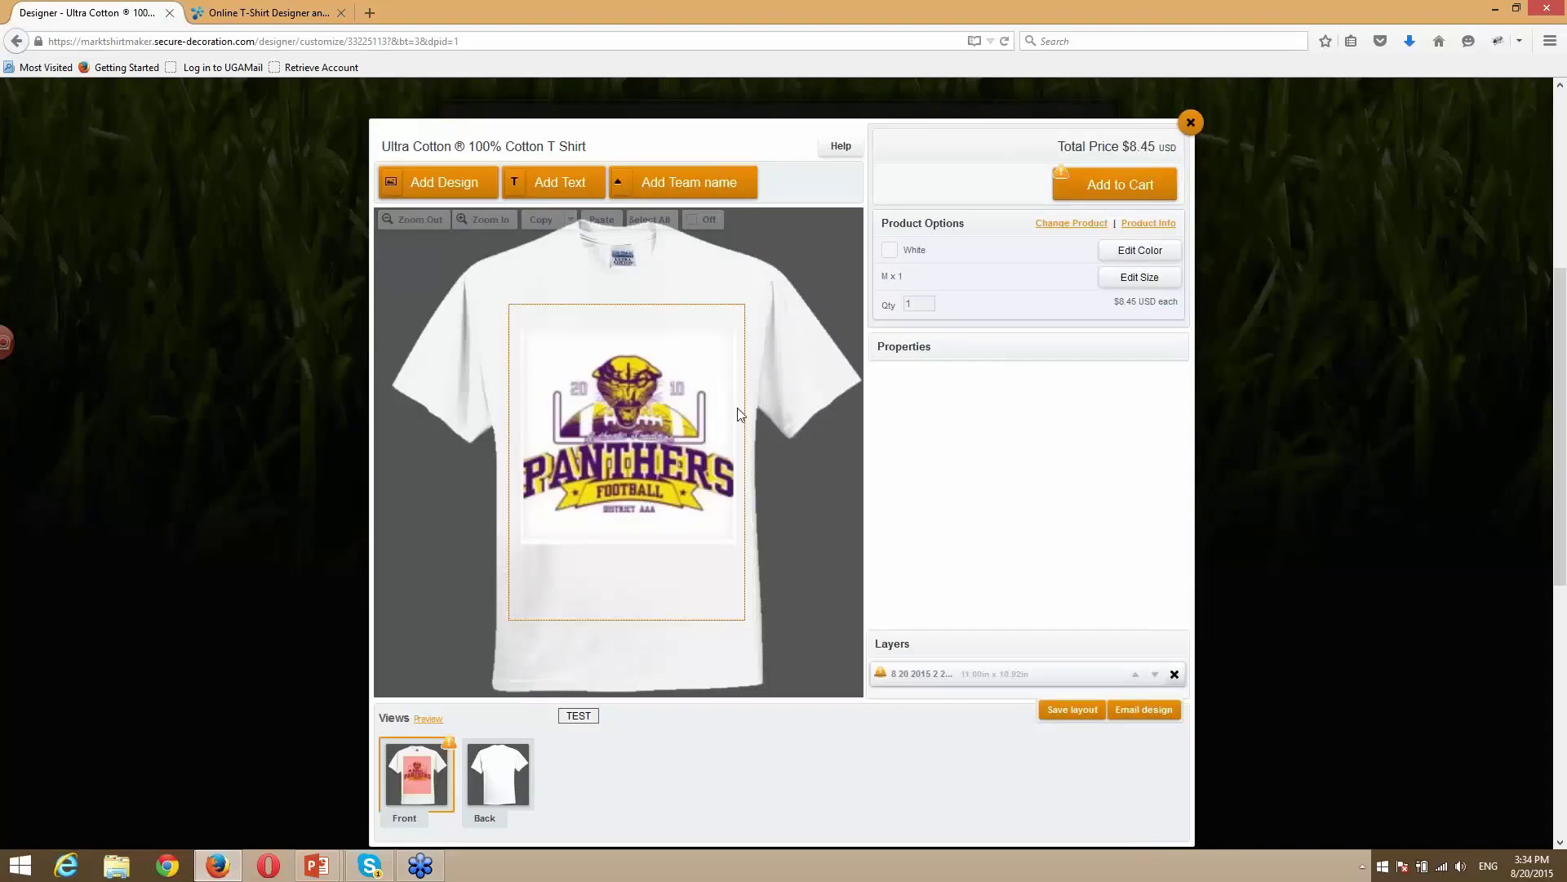
left_click(629, 395)
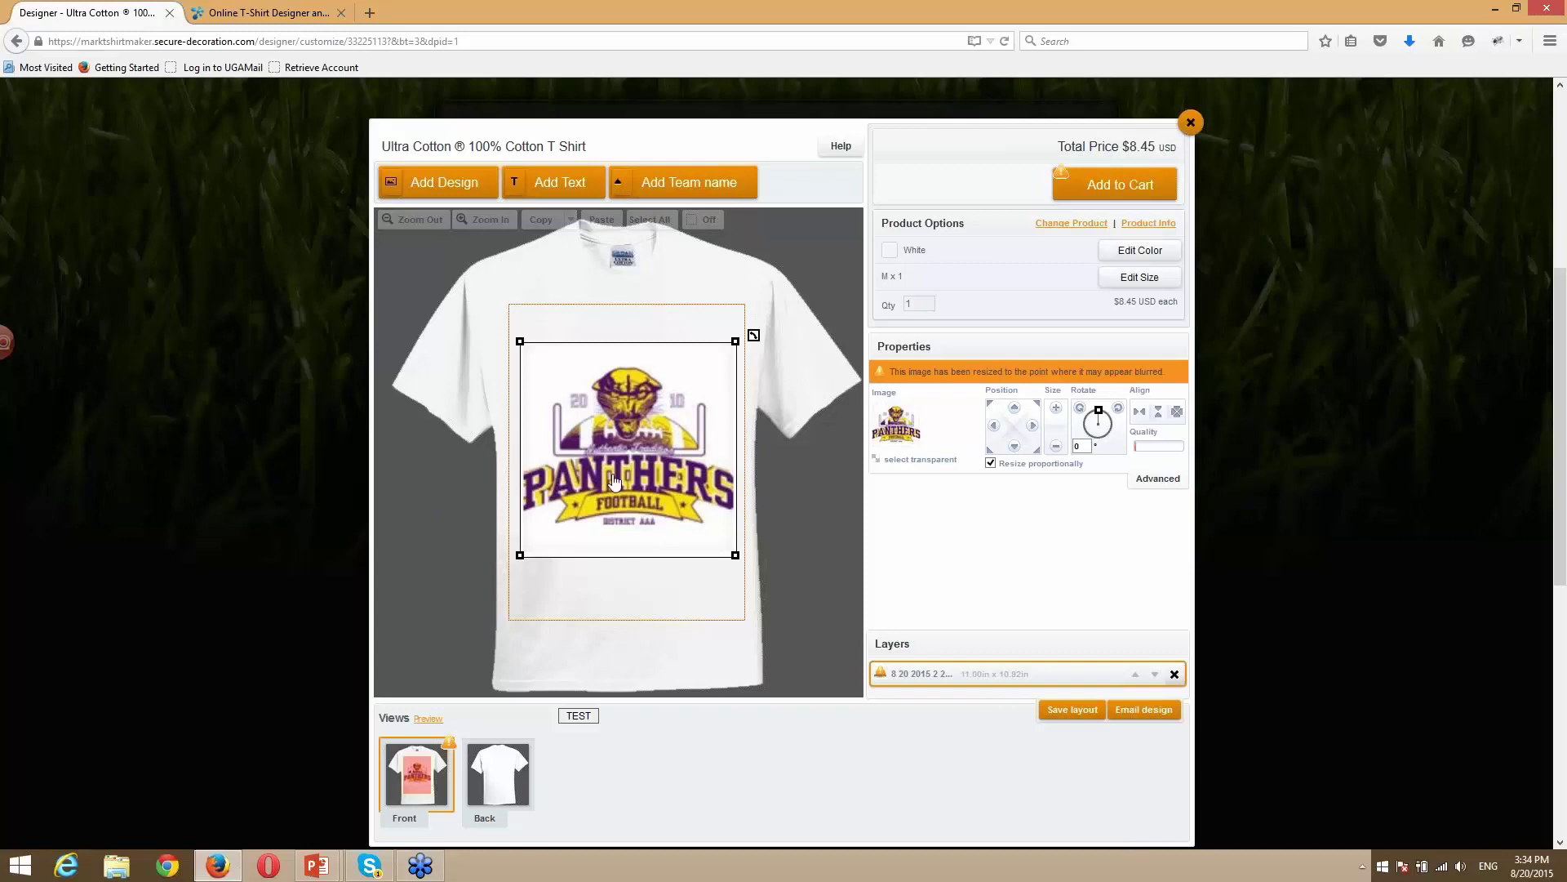
left_click_drag(617, 479, 625, 497)
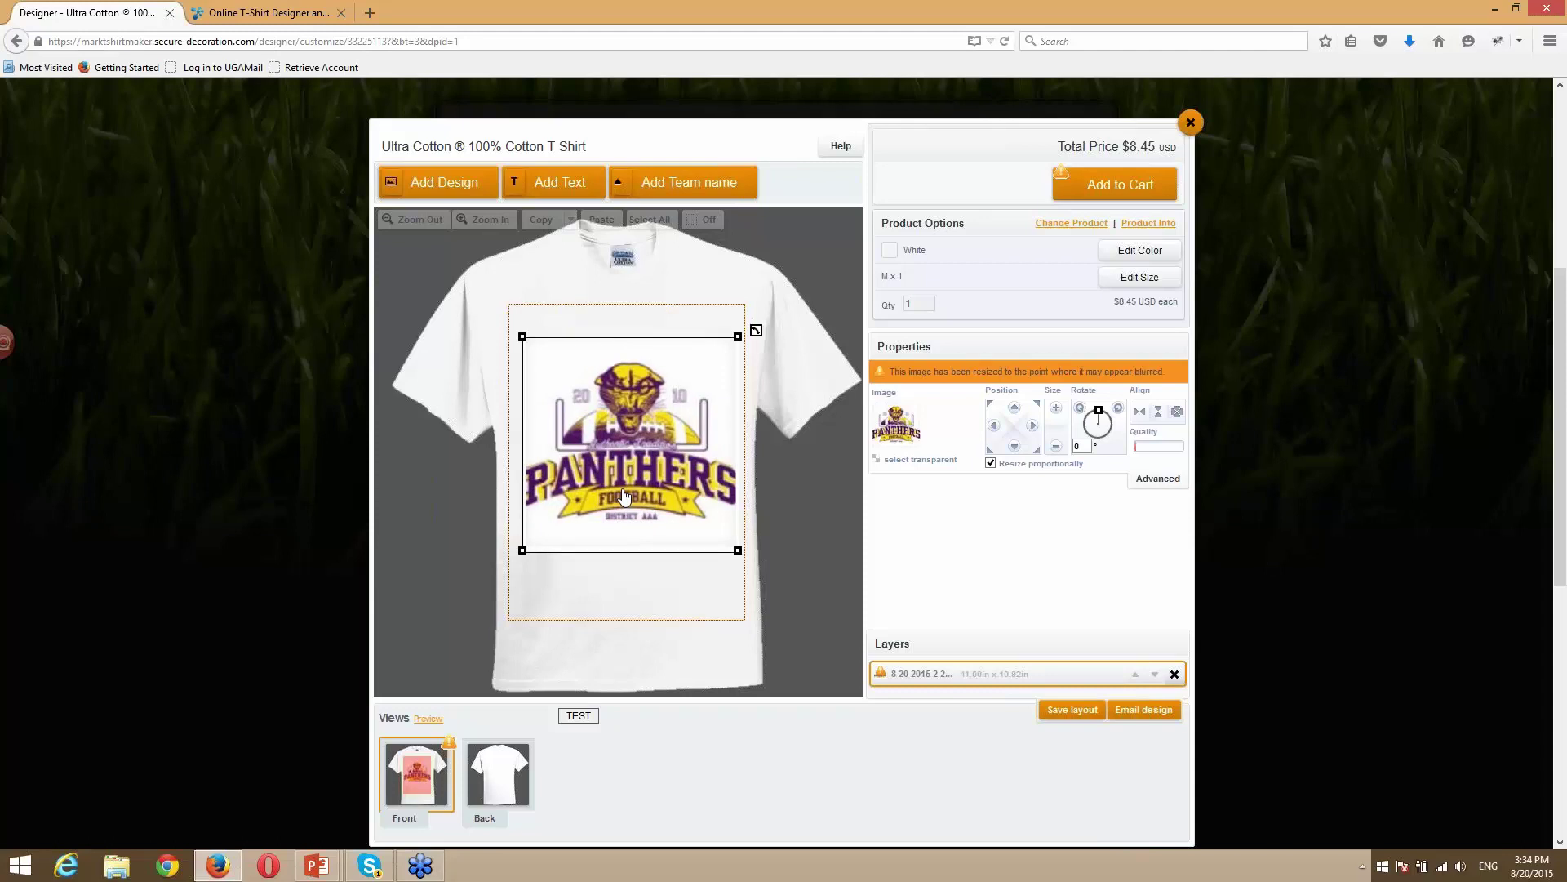
left_click_drag(612, 463, 616, 477)
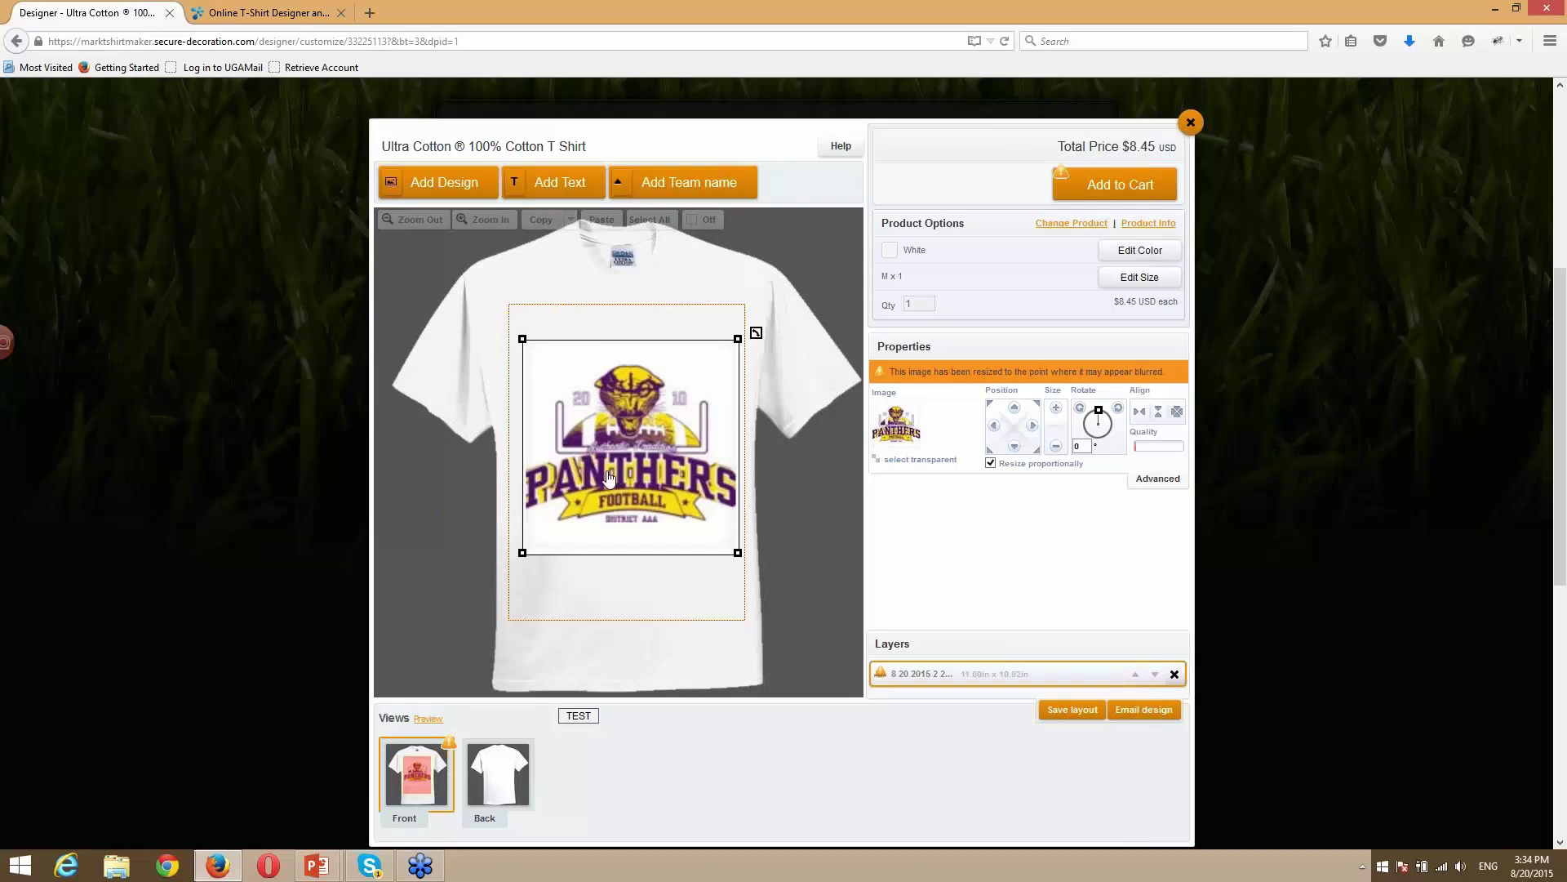
left_click_drag(626, 479, 625, 473)
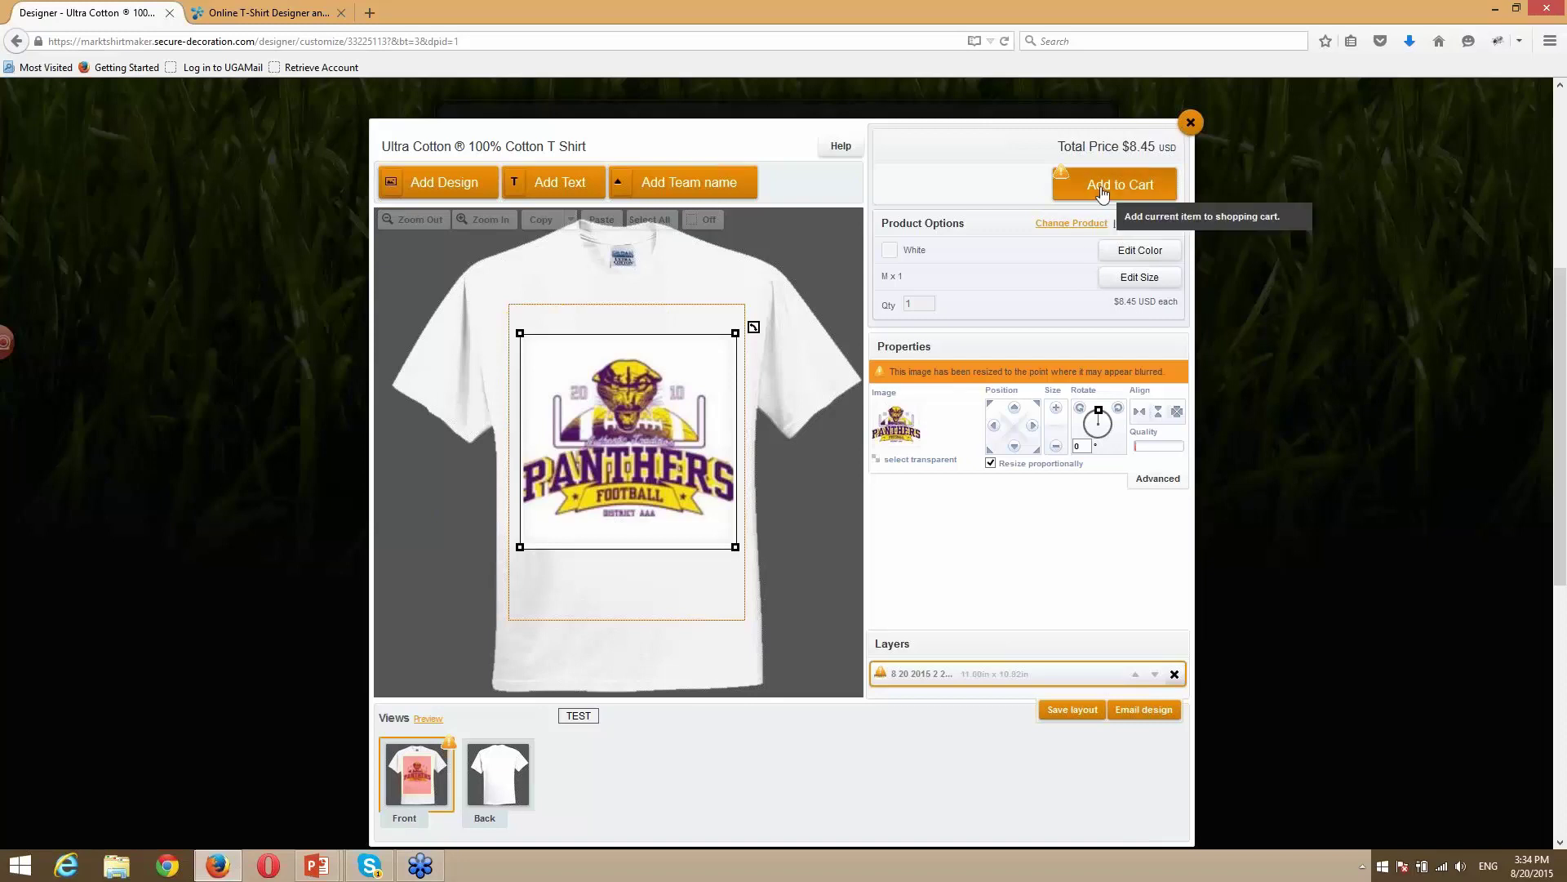
Leave the designer without adding the shirt to the cart and go to Manage Fulfillment.
left_click(1190, 122)
left_click(887, 388)
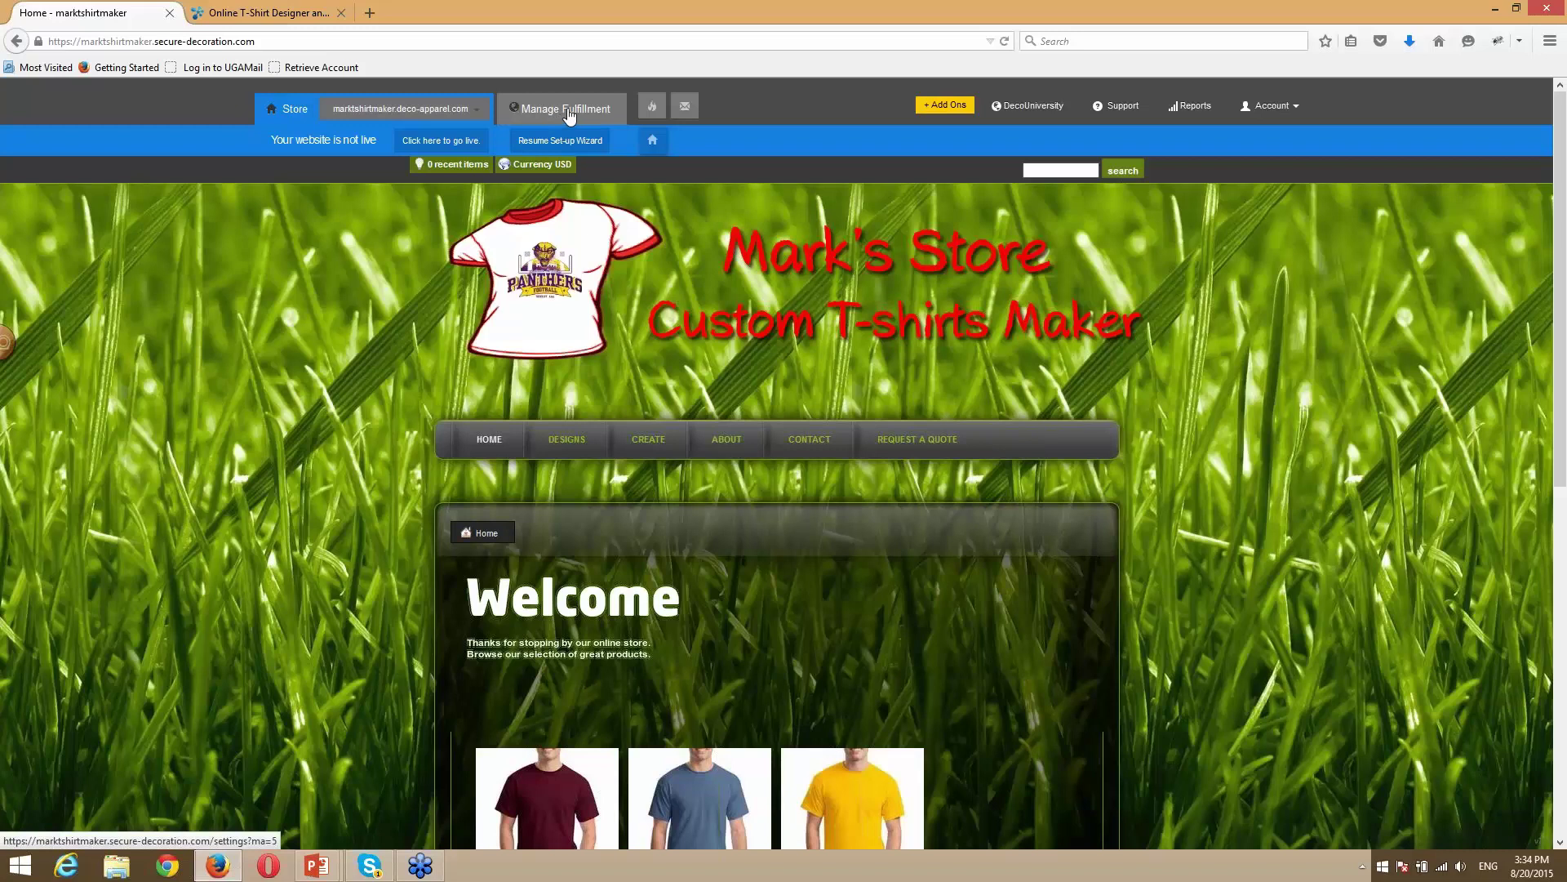
left_click(569, 115)
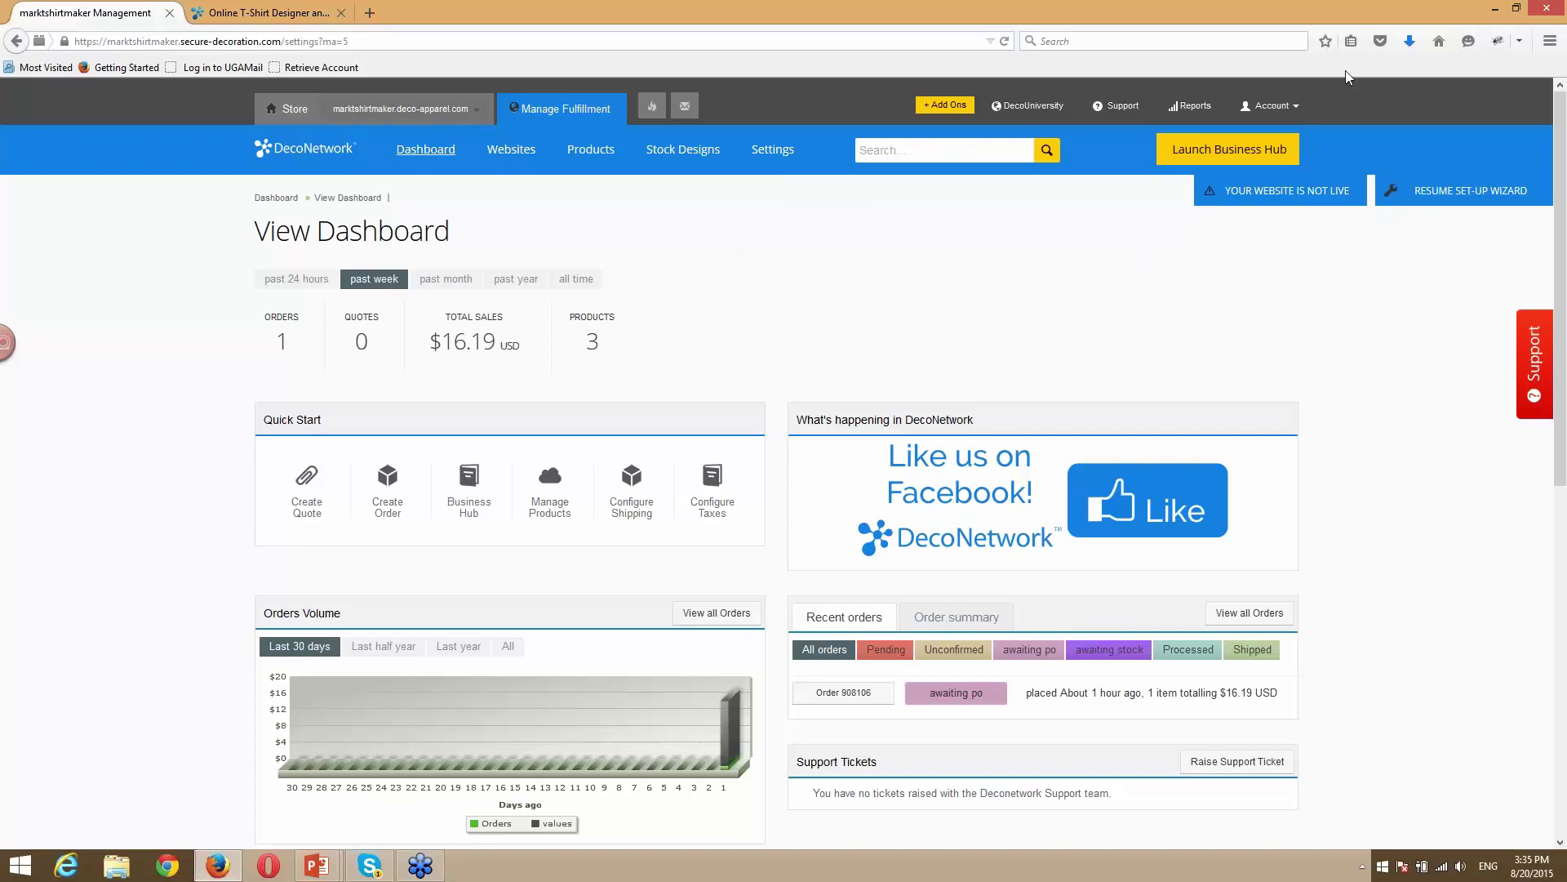
Resume the setup wizard, examine its store template, website settings and About/Contact Us pages, and exit to Manage Fulfillment.
left_click(1453, 194)
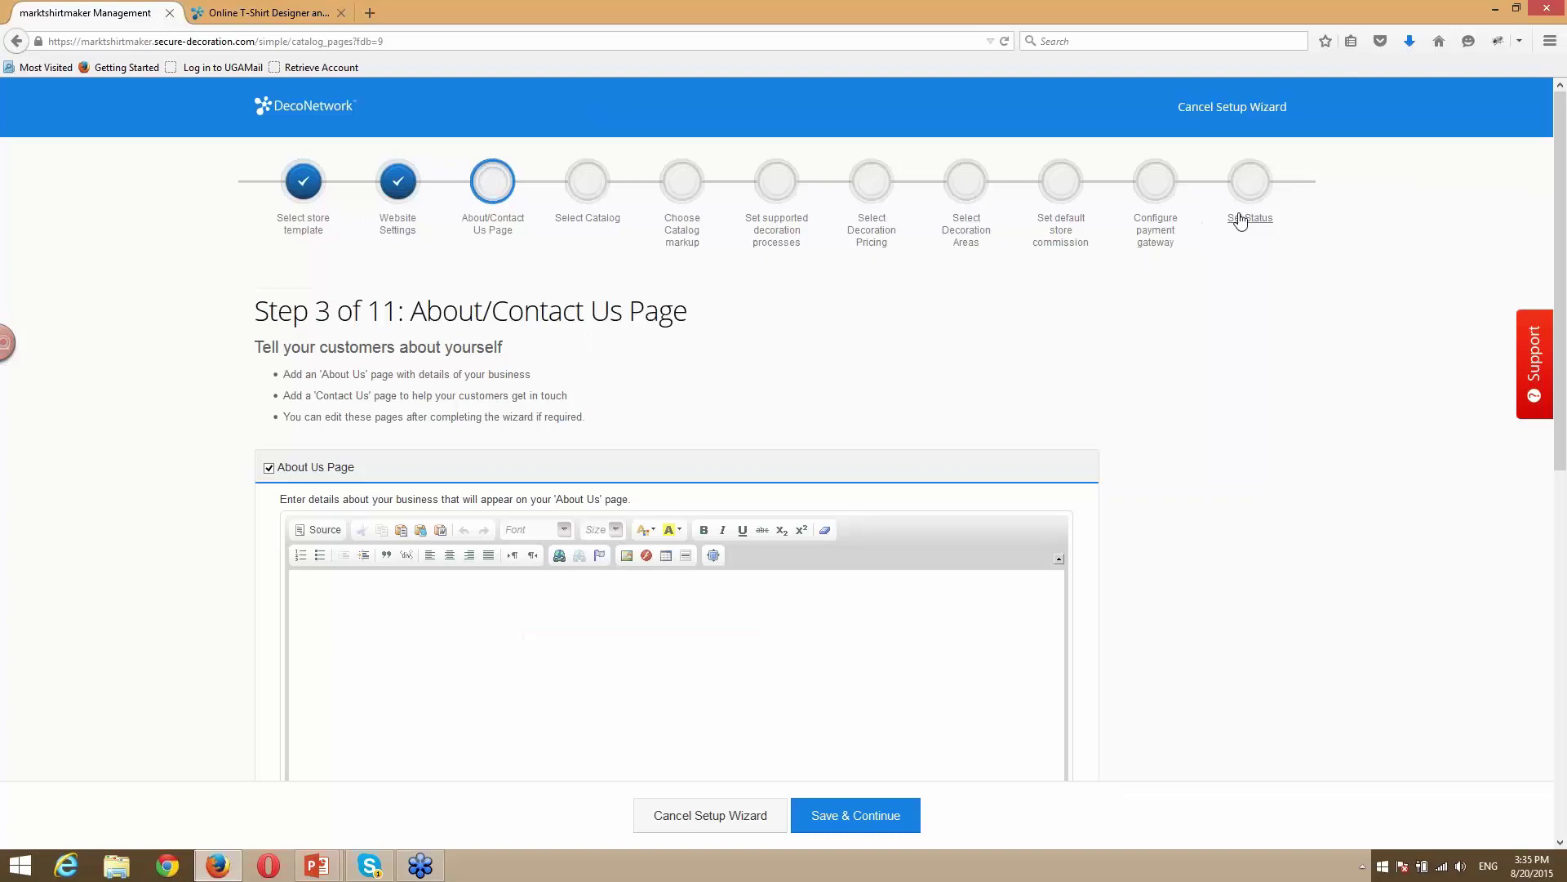
left_click(303, 183)
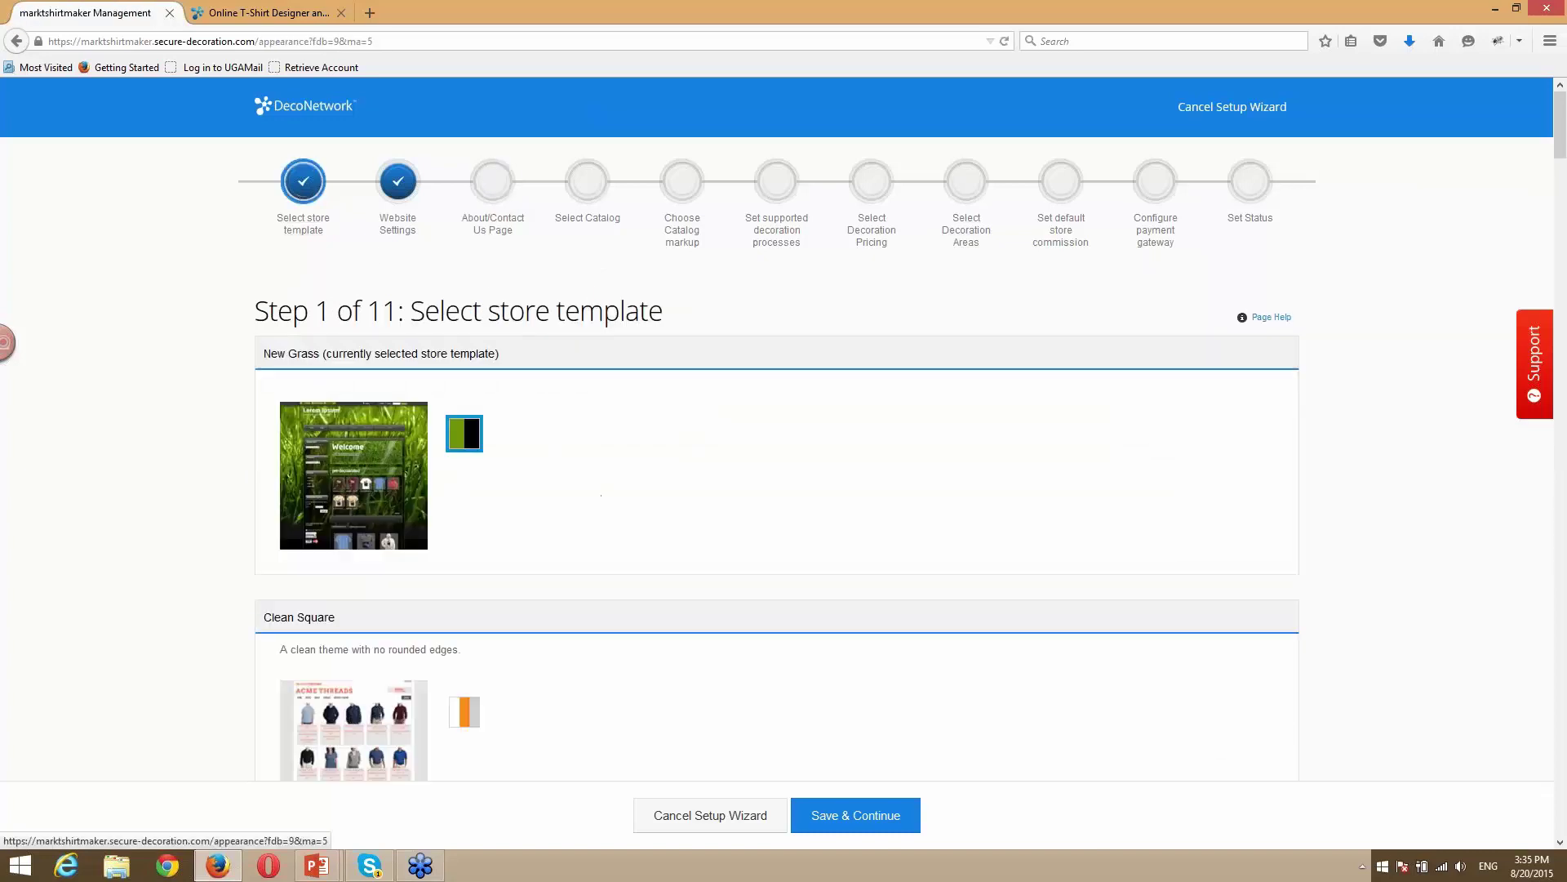
scroll(486, 570, "down", 2)
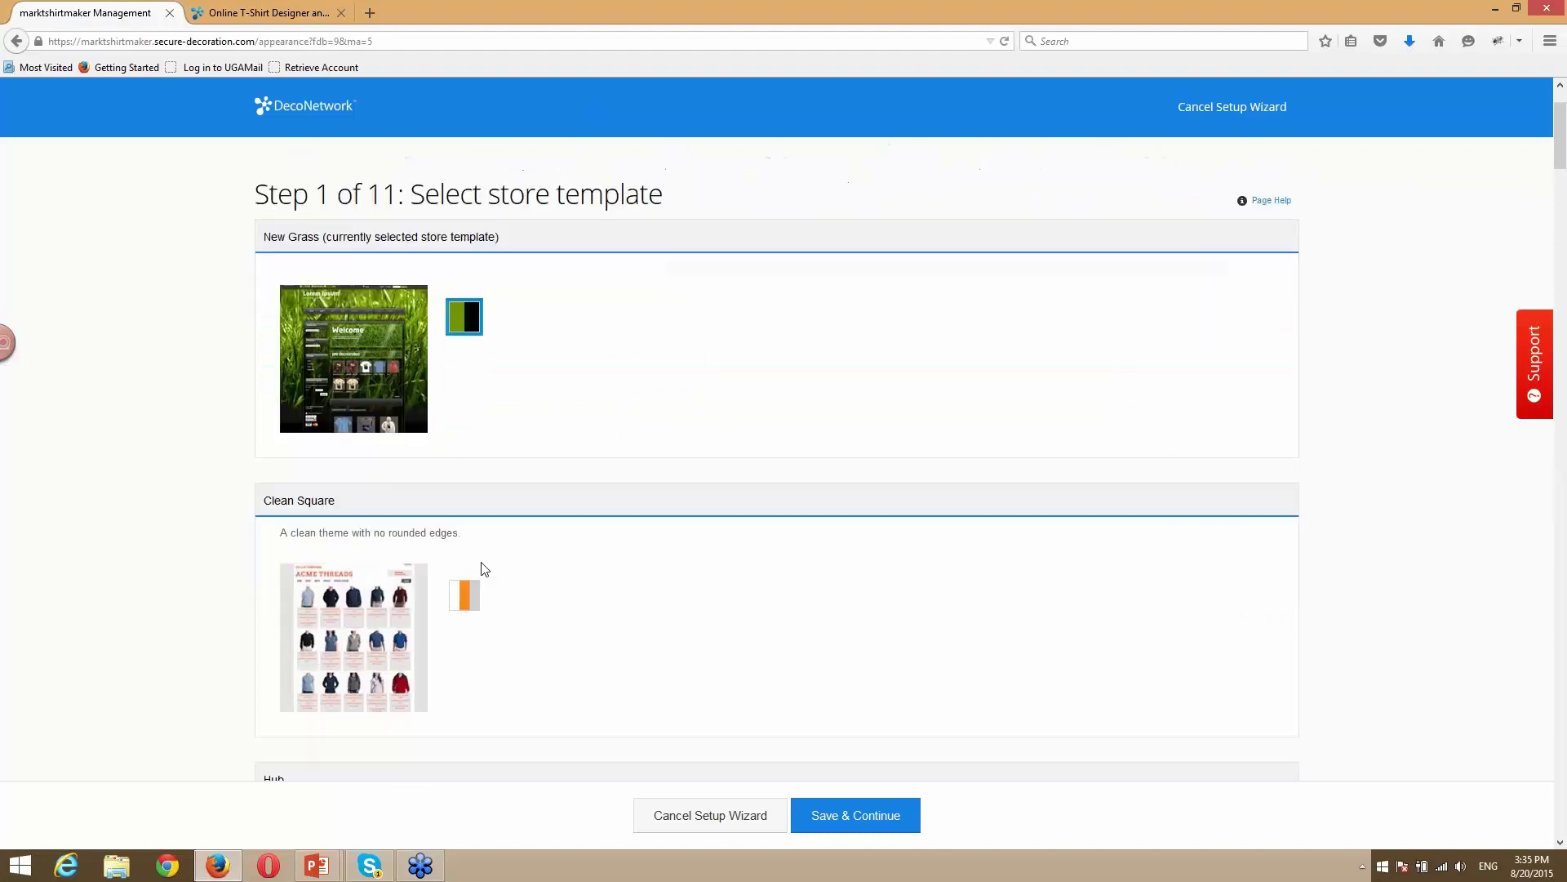
scroll(487, 570, "up", 2)
left_click(397, 193)
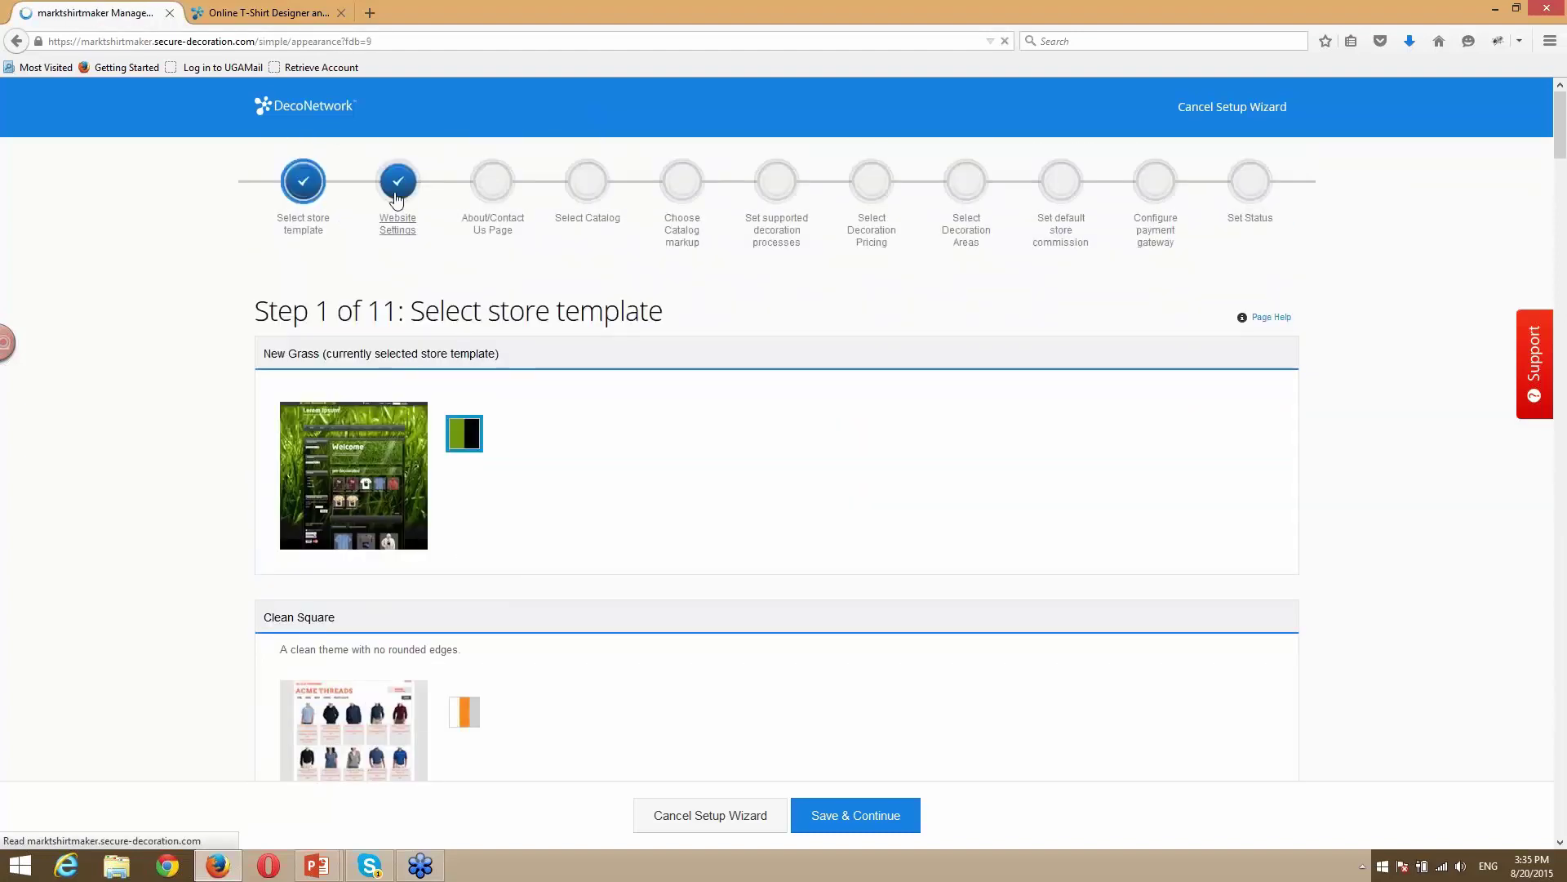
scroll(760, 584, "down", 2)
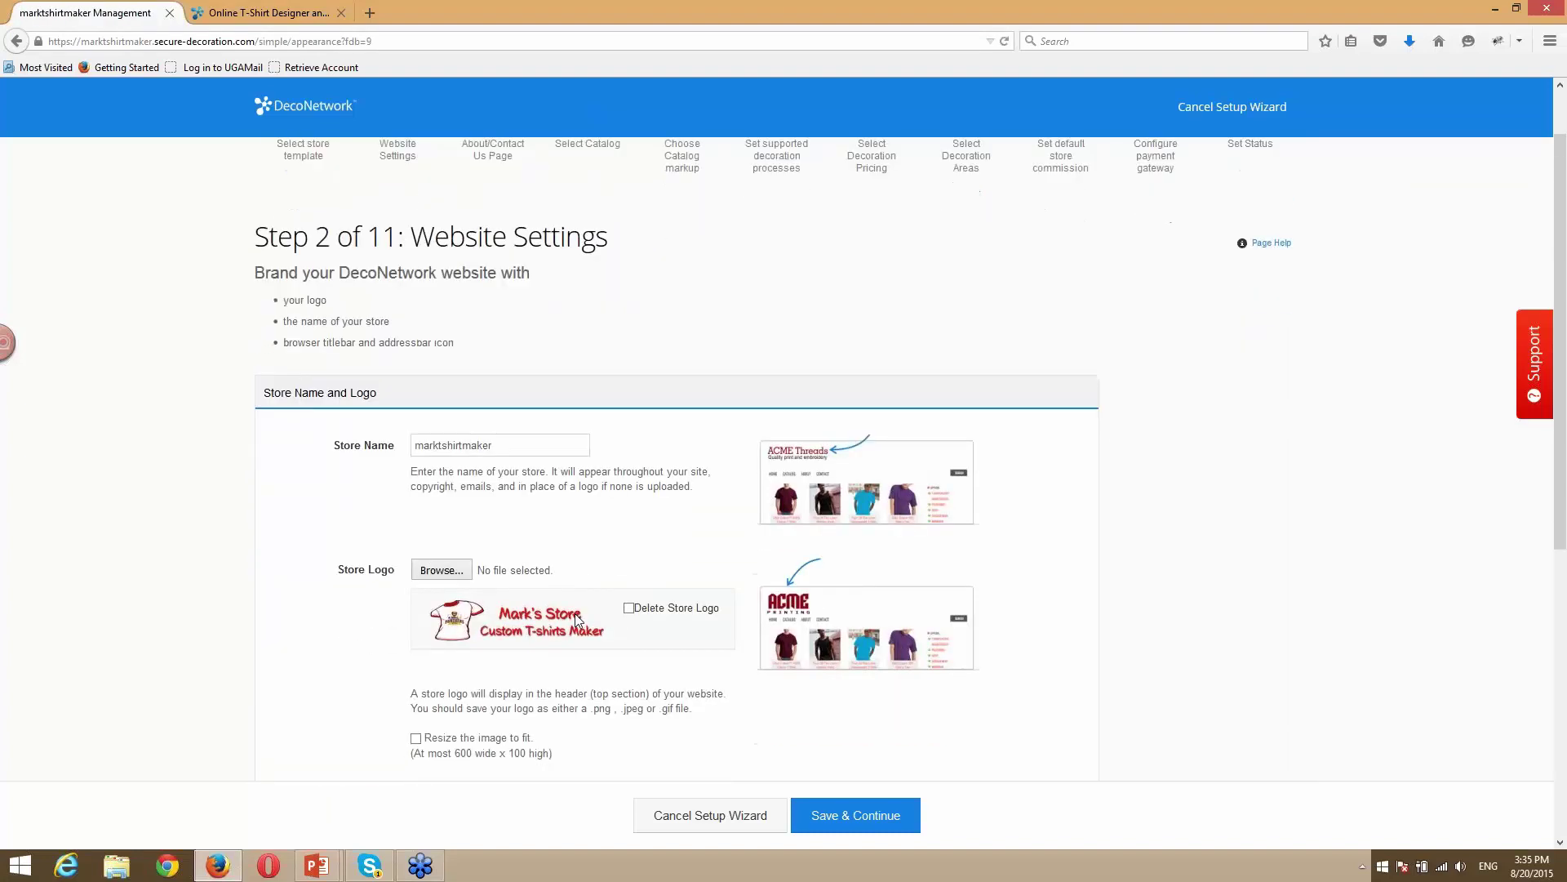
scroll(759, 585, "up", 2)
left_click(488, 223)
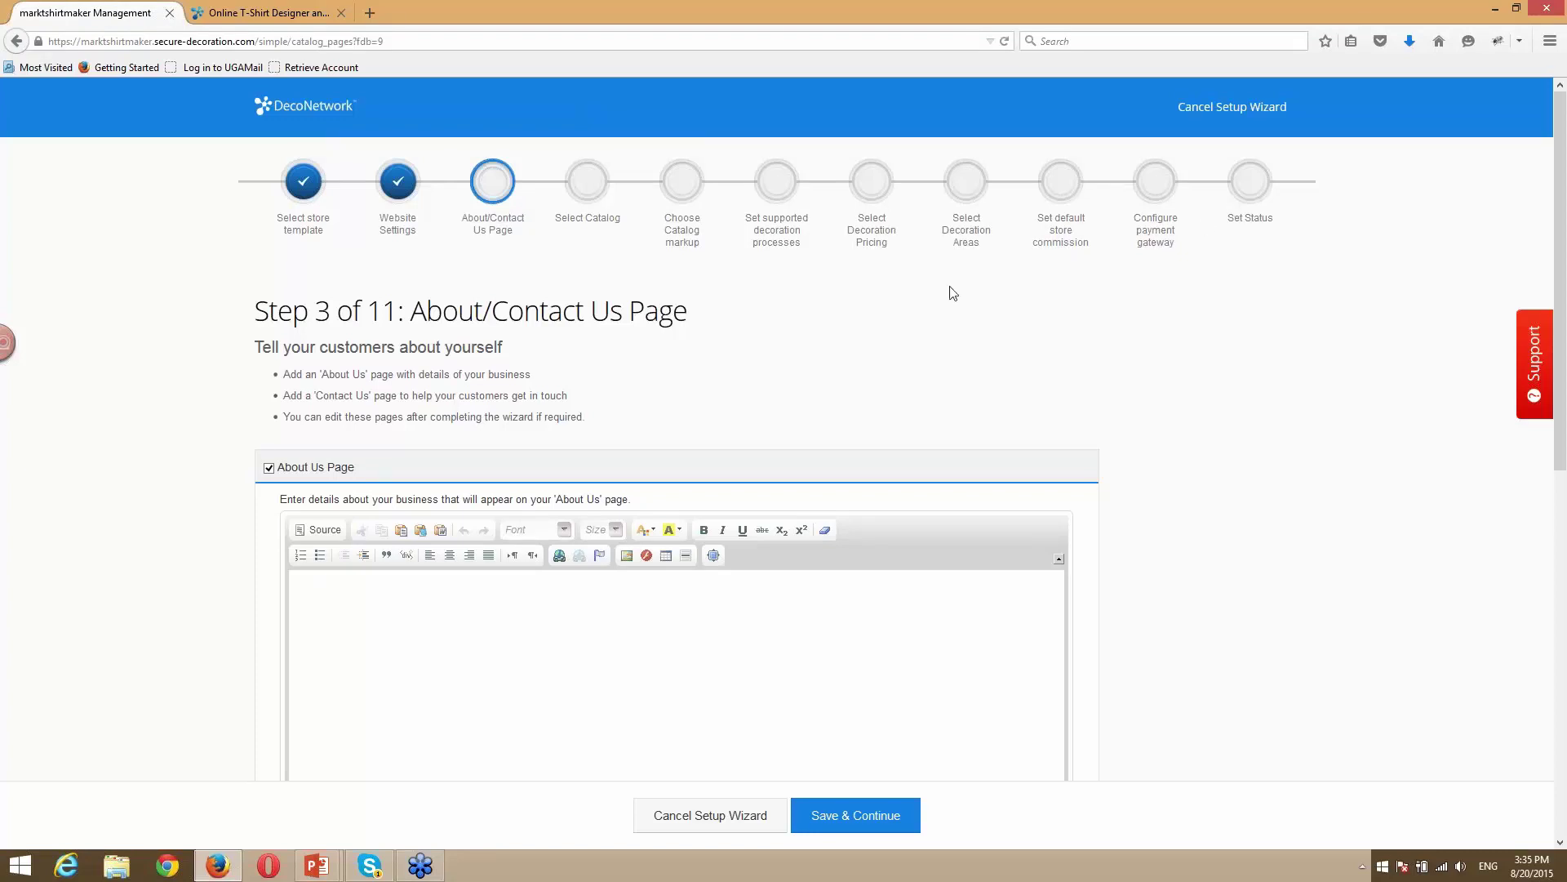
left_click(1218, 114)
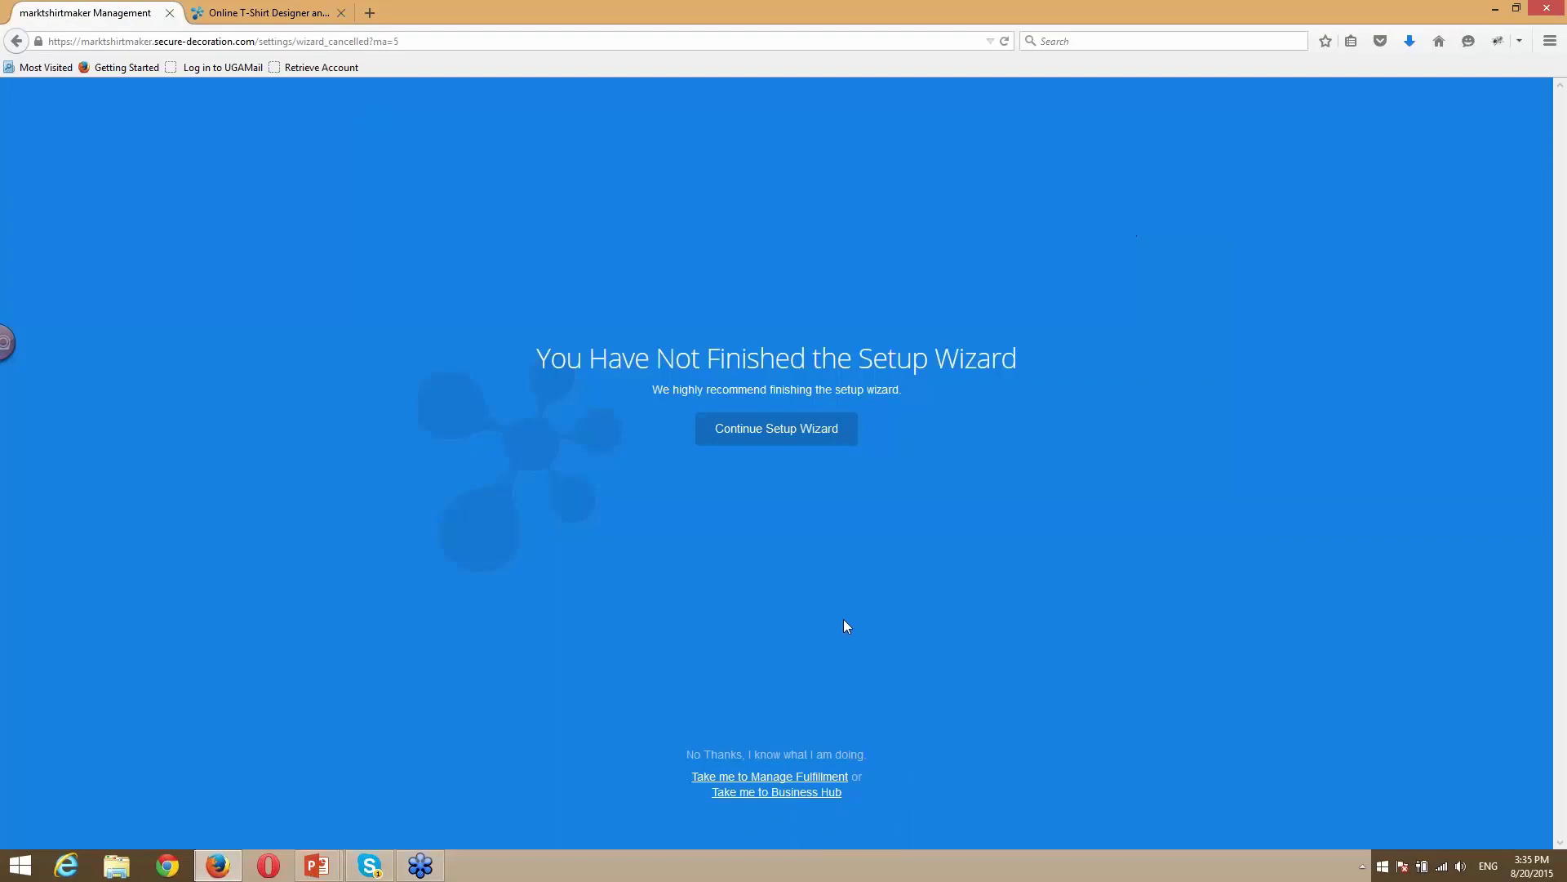
left_click(791, 779)
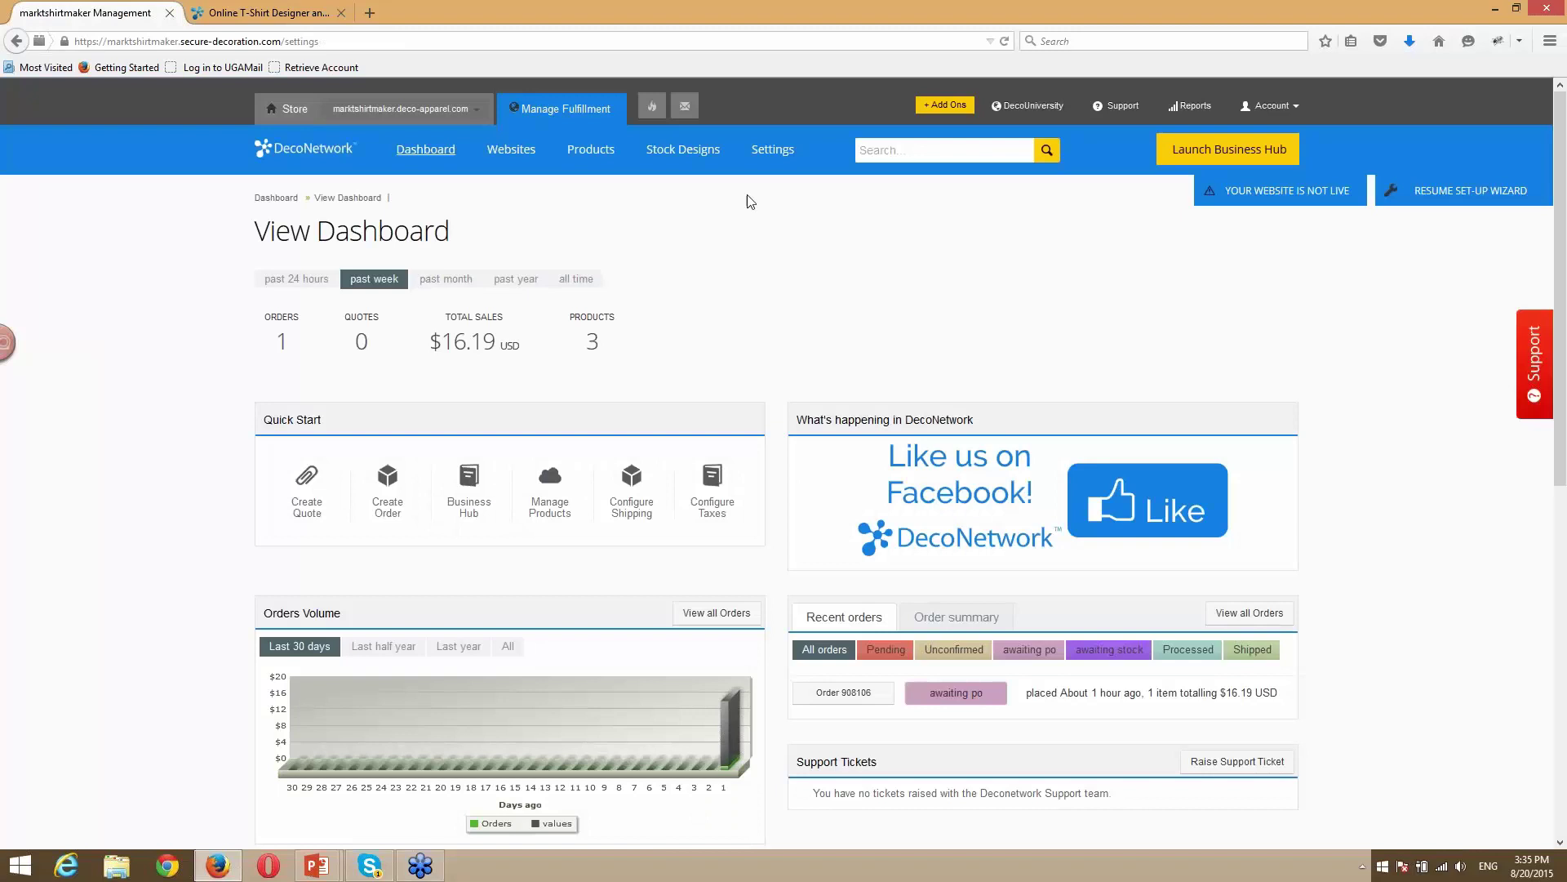
Examine the categories of fulfillment settings, view the DecoNetwork website's home page, and return to the settings.
left_click(772, 159)
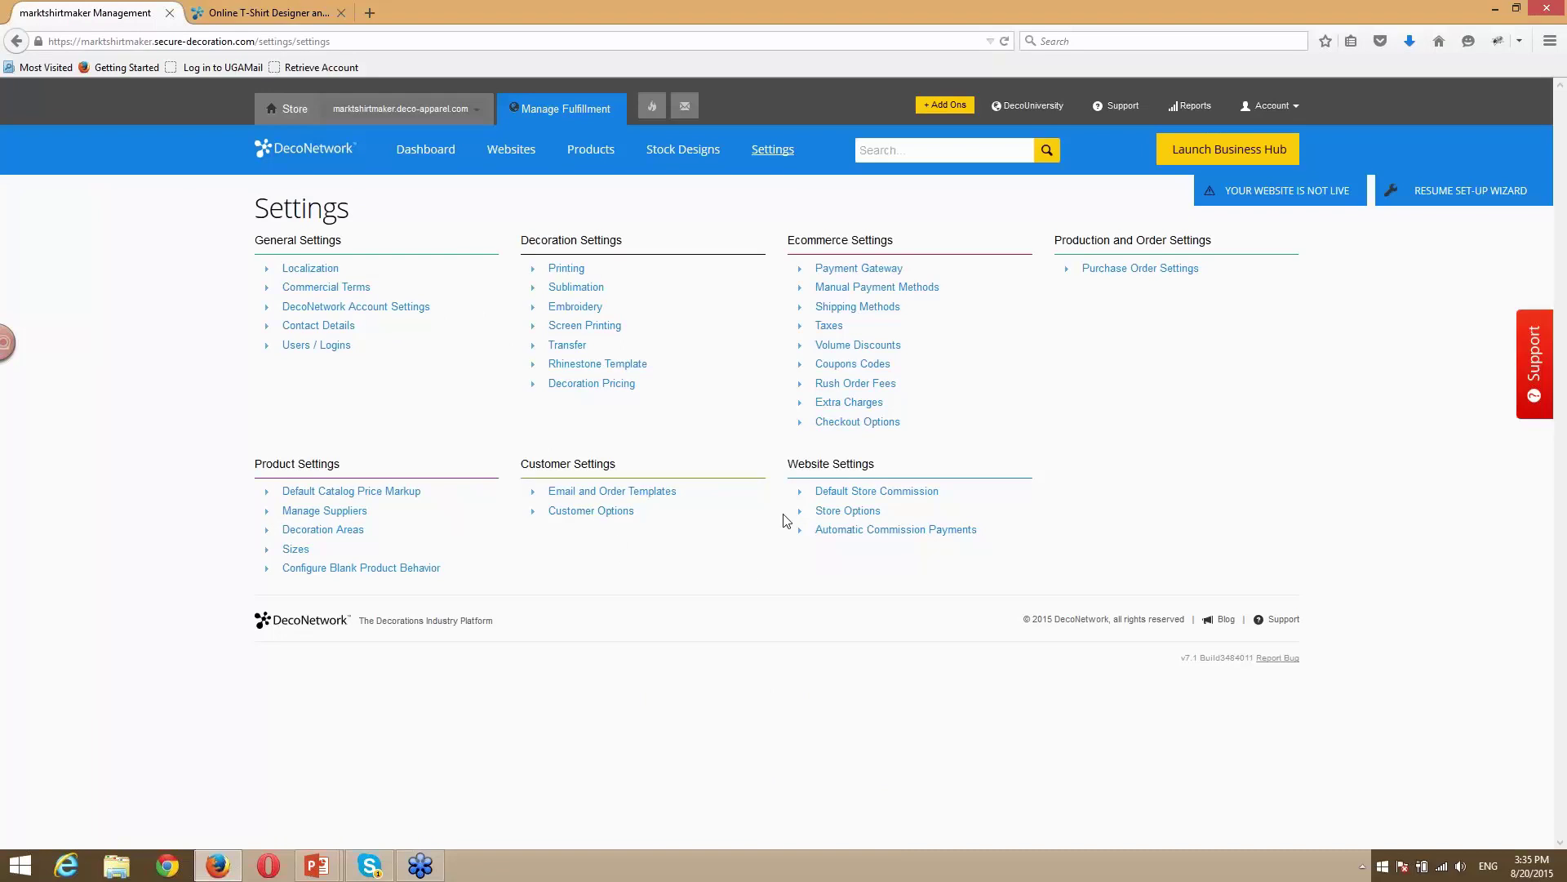
left_click(255, 10)
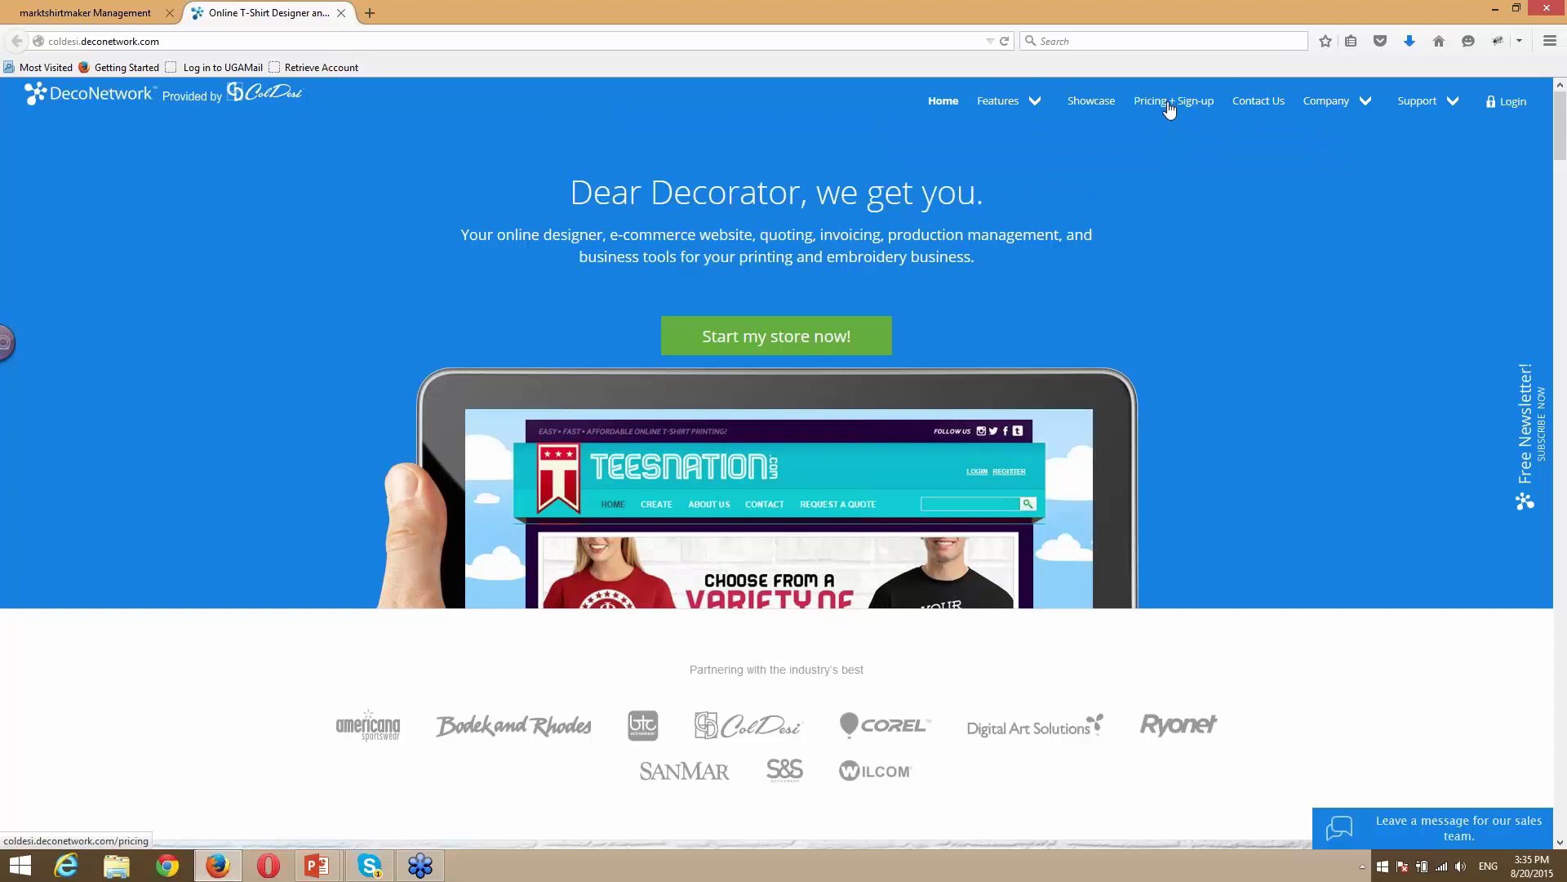
left_click(124, 18)
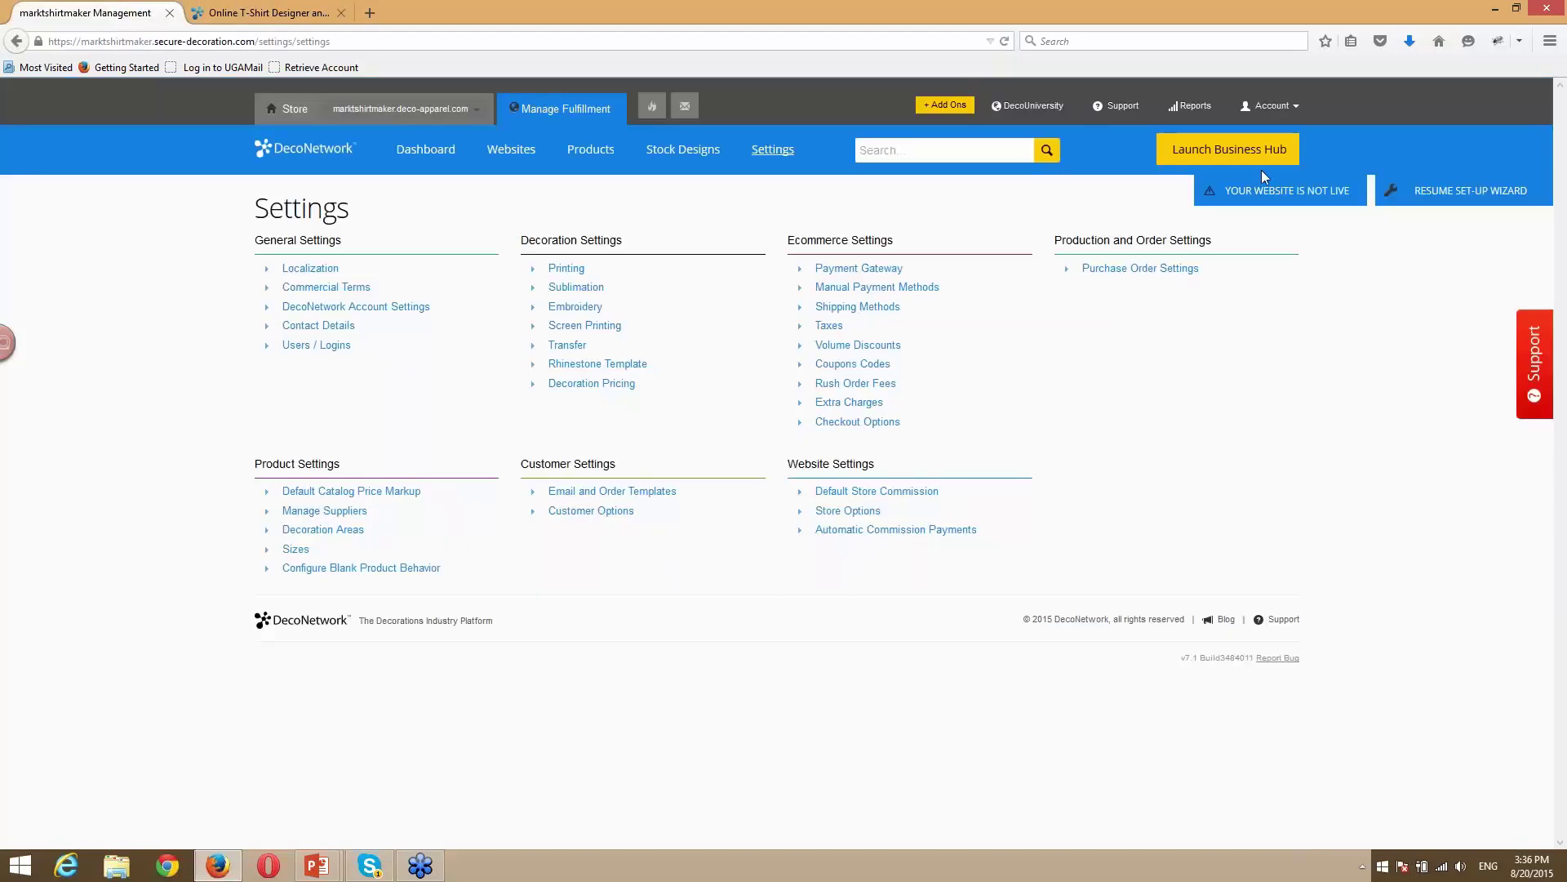
Reopen the setup wizard to examine its list of steps and exit it to the Manage Fulfillment dashboard.
left_click(1450, 196)
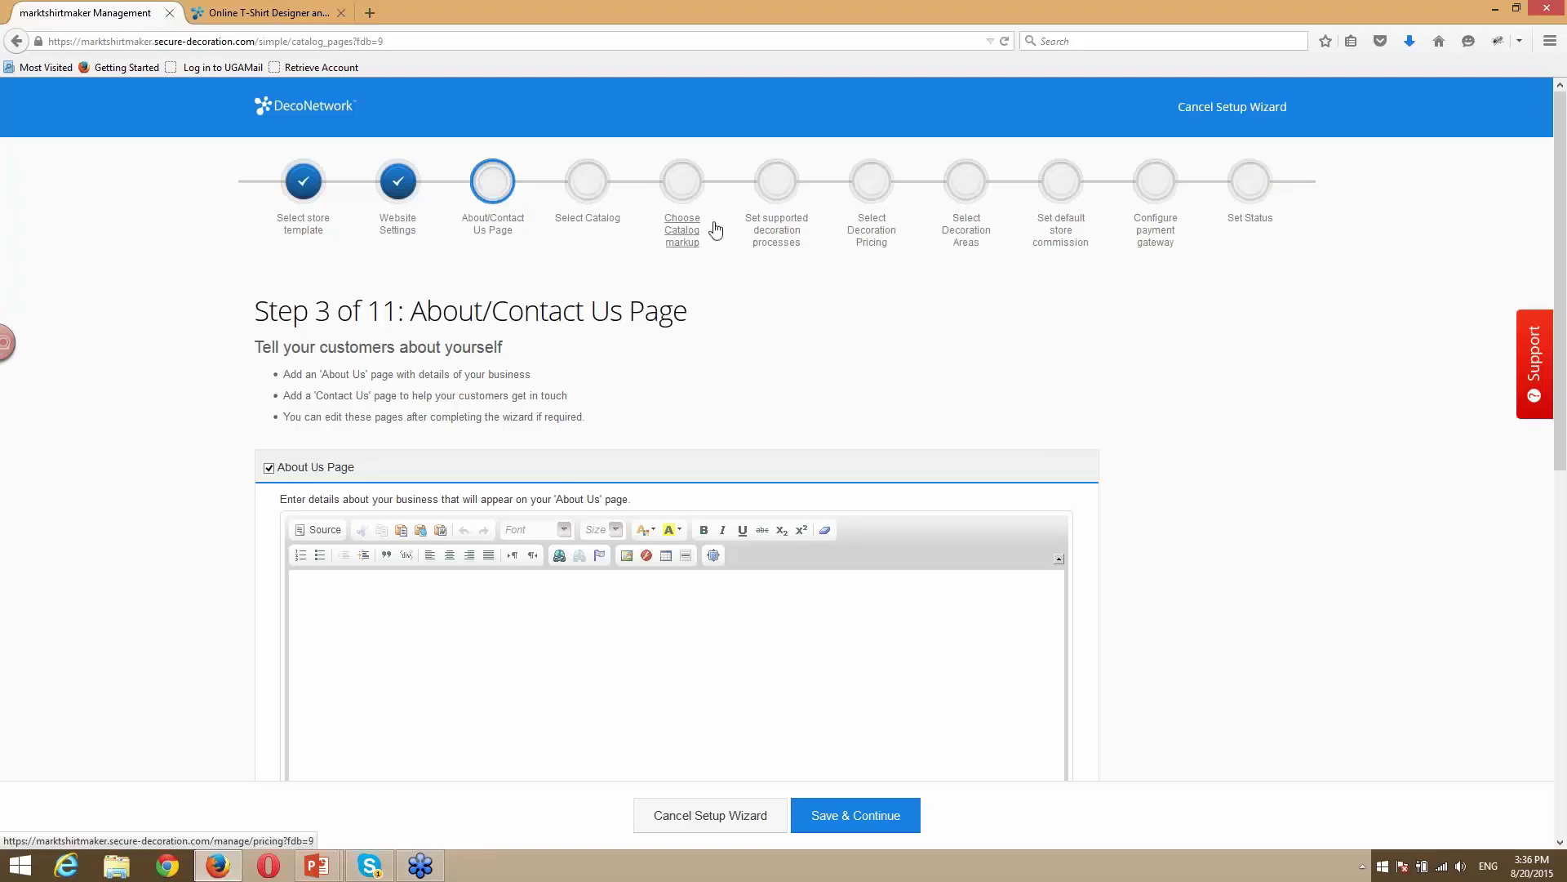
left_click(1214, 109)
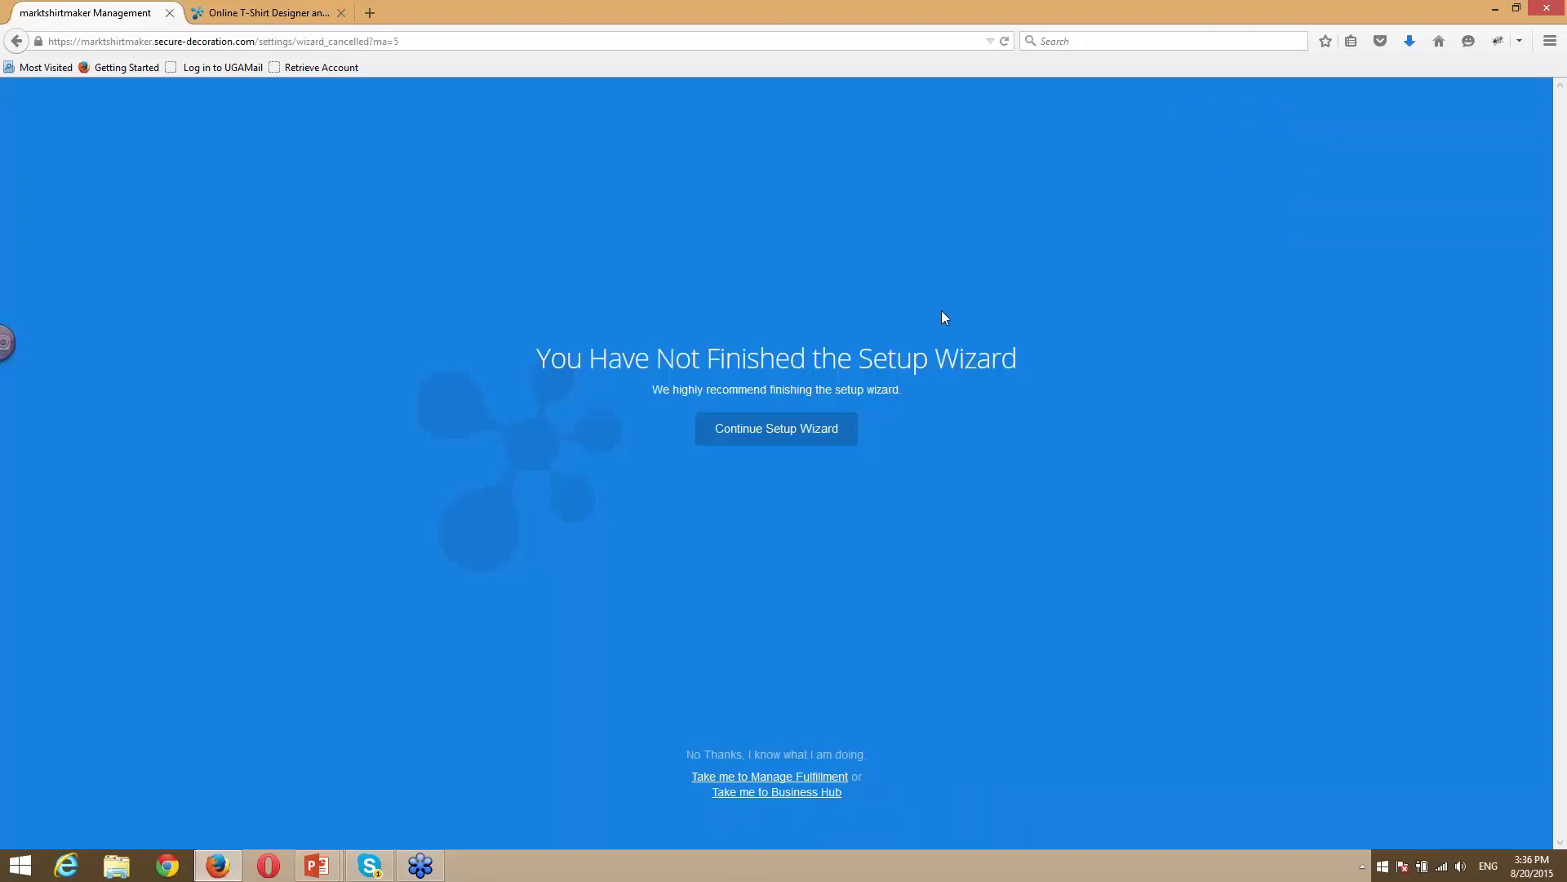
left_click(803, 778)
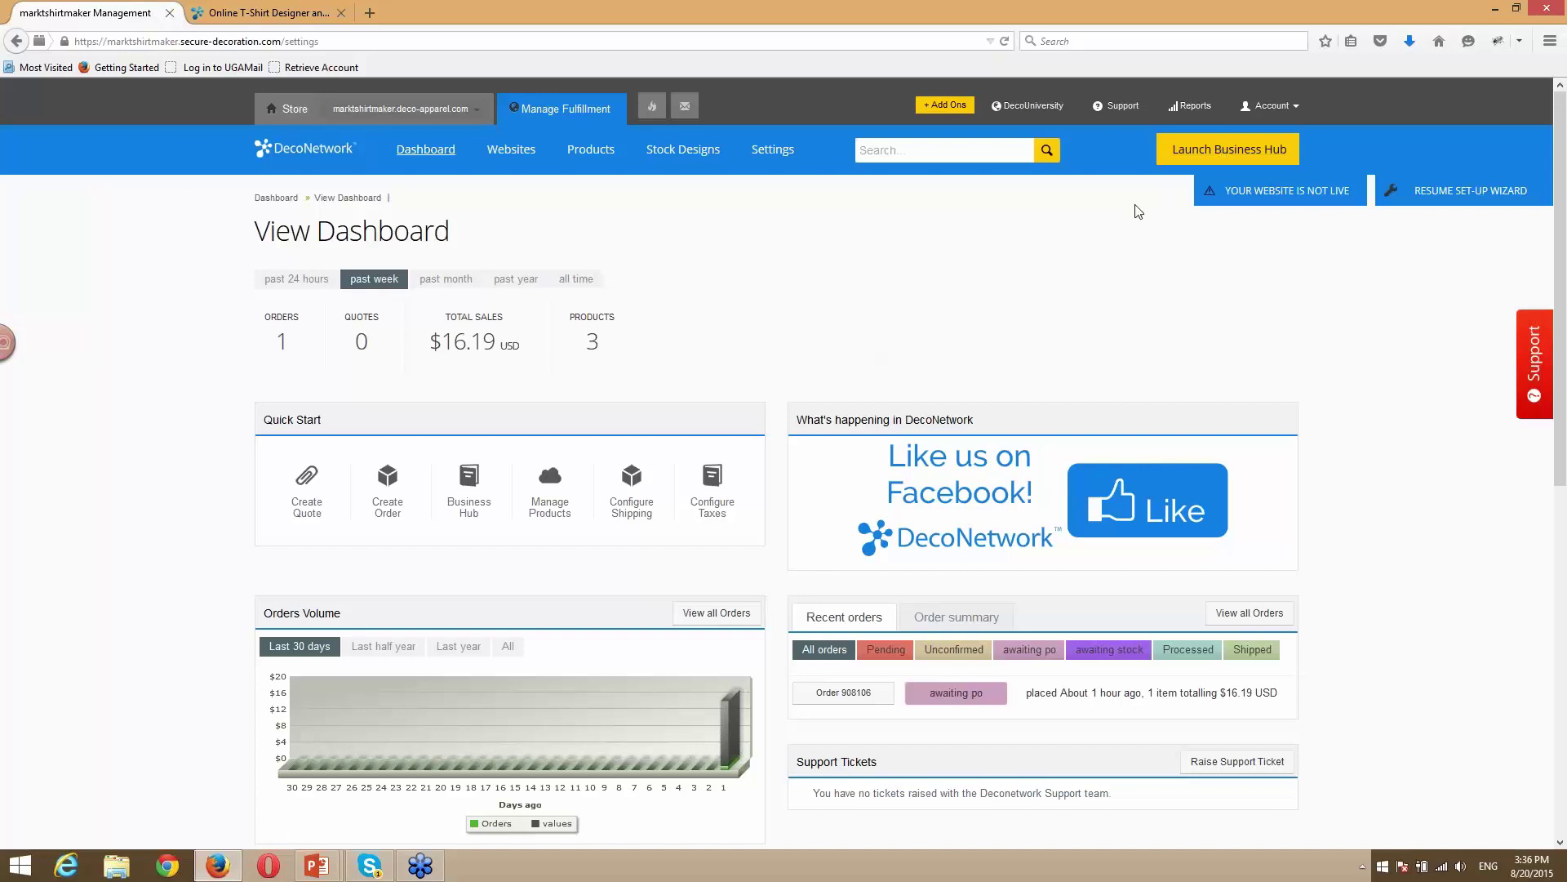
Launch the Business Hub and examine the orders in its production overview.
left_click(1199, 156)
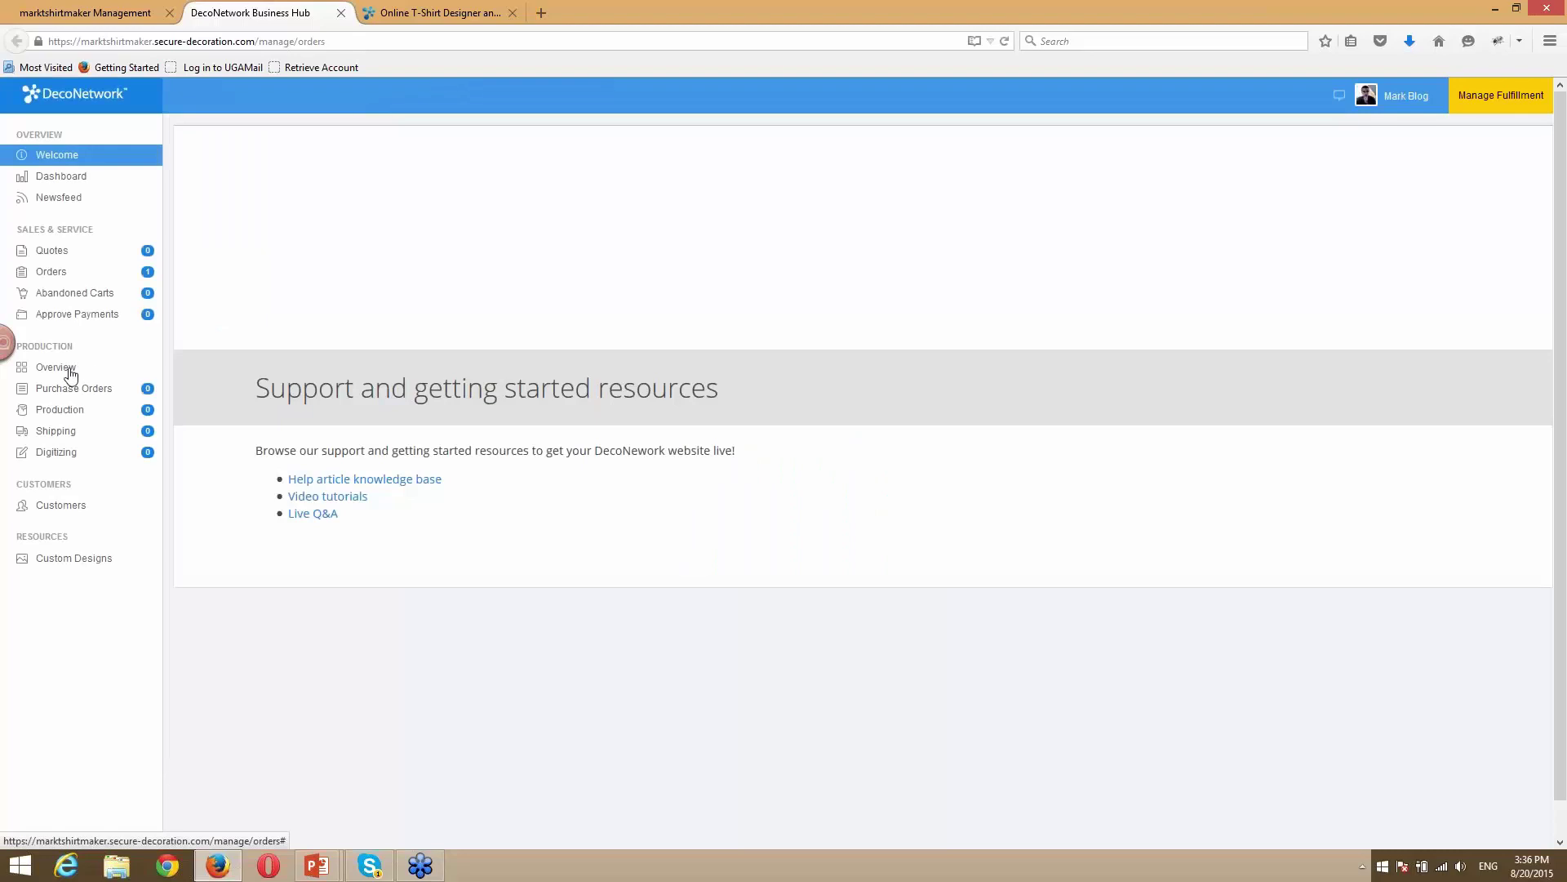
left_click(74, 371)
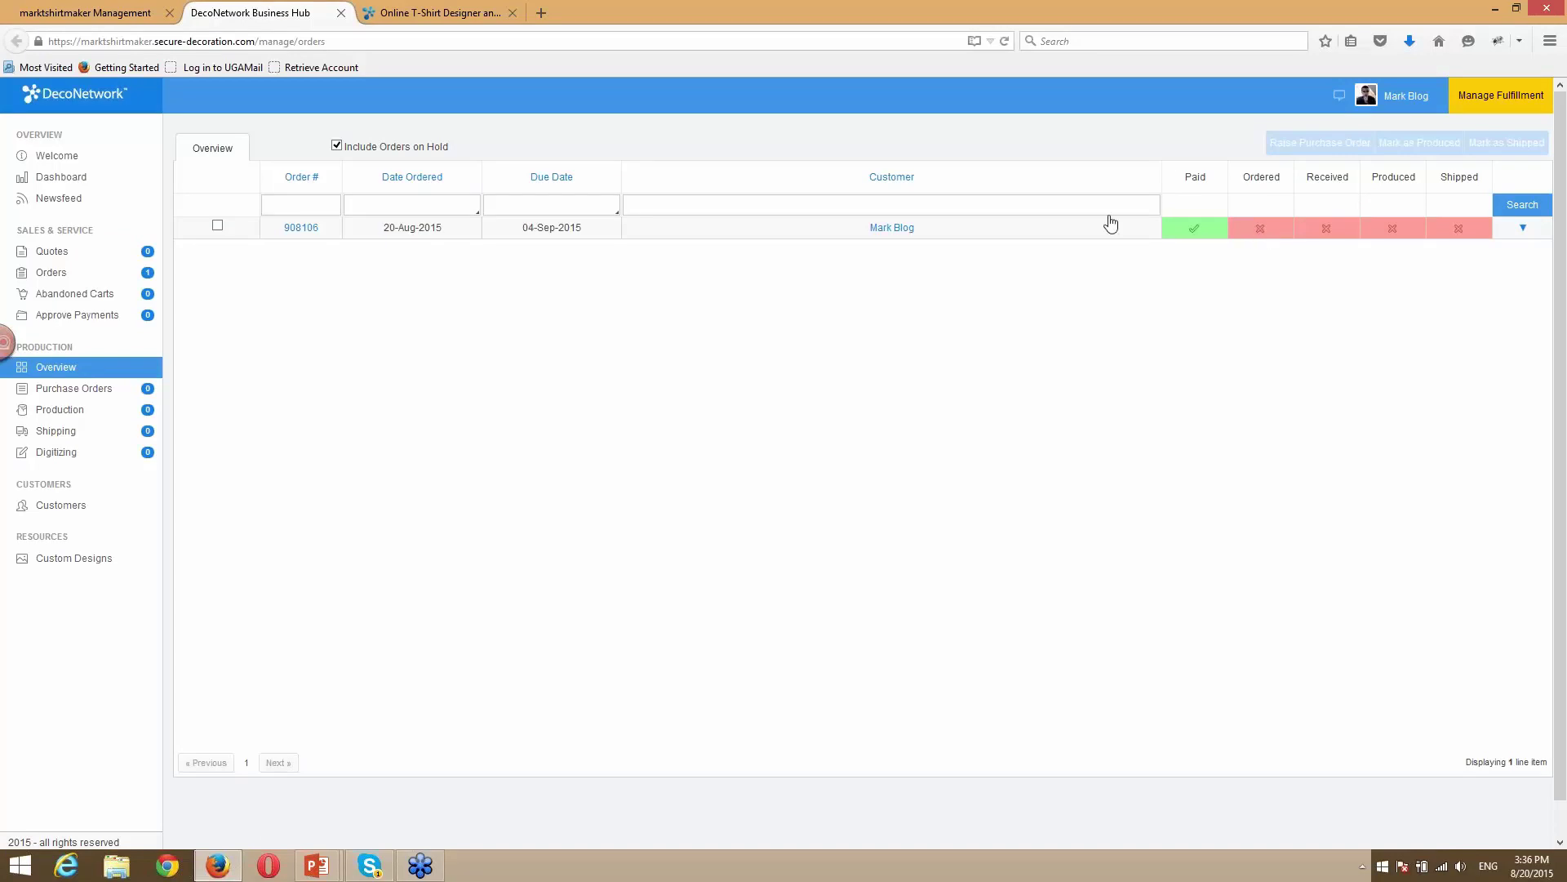
Select the Ultra Cotton T Shirt order, preview raising its purchase order with the supplier SanMar, and cancel without raising it.
left_click(217, 225)
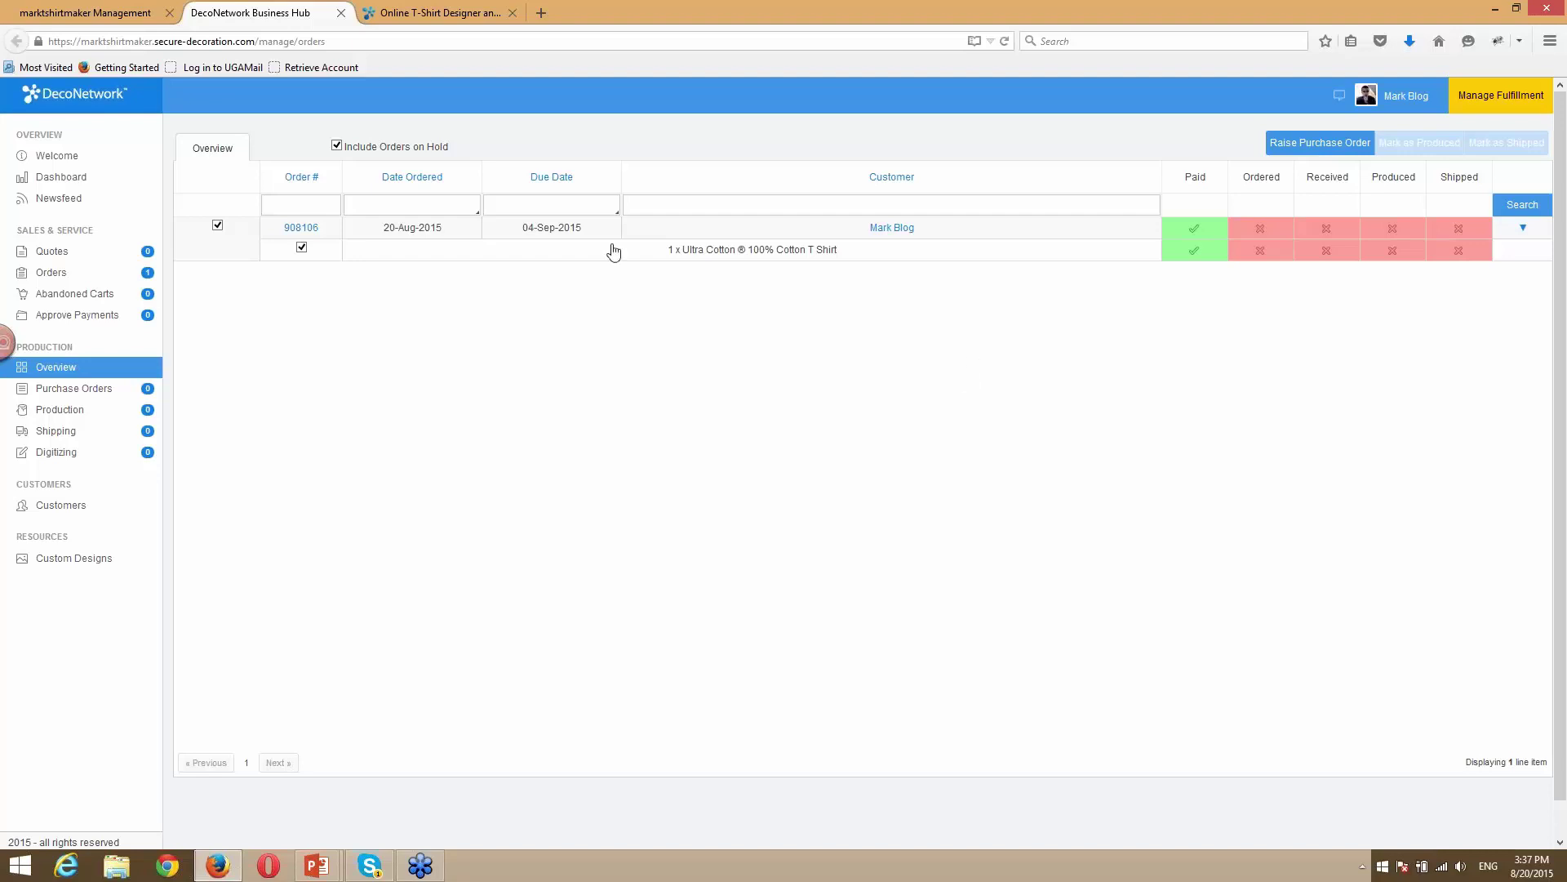
left_click(1299, 149)
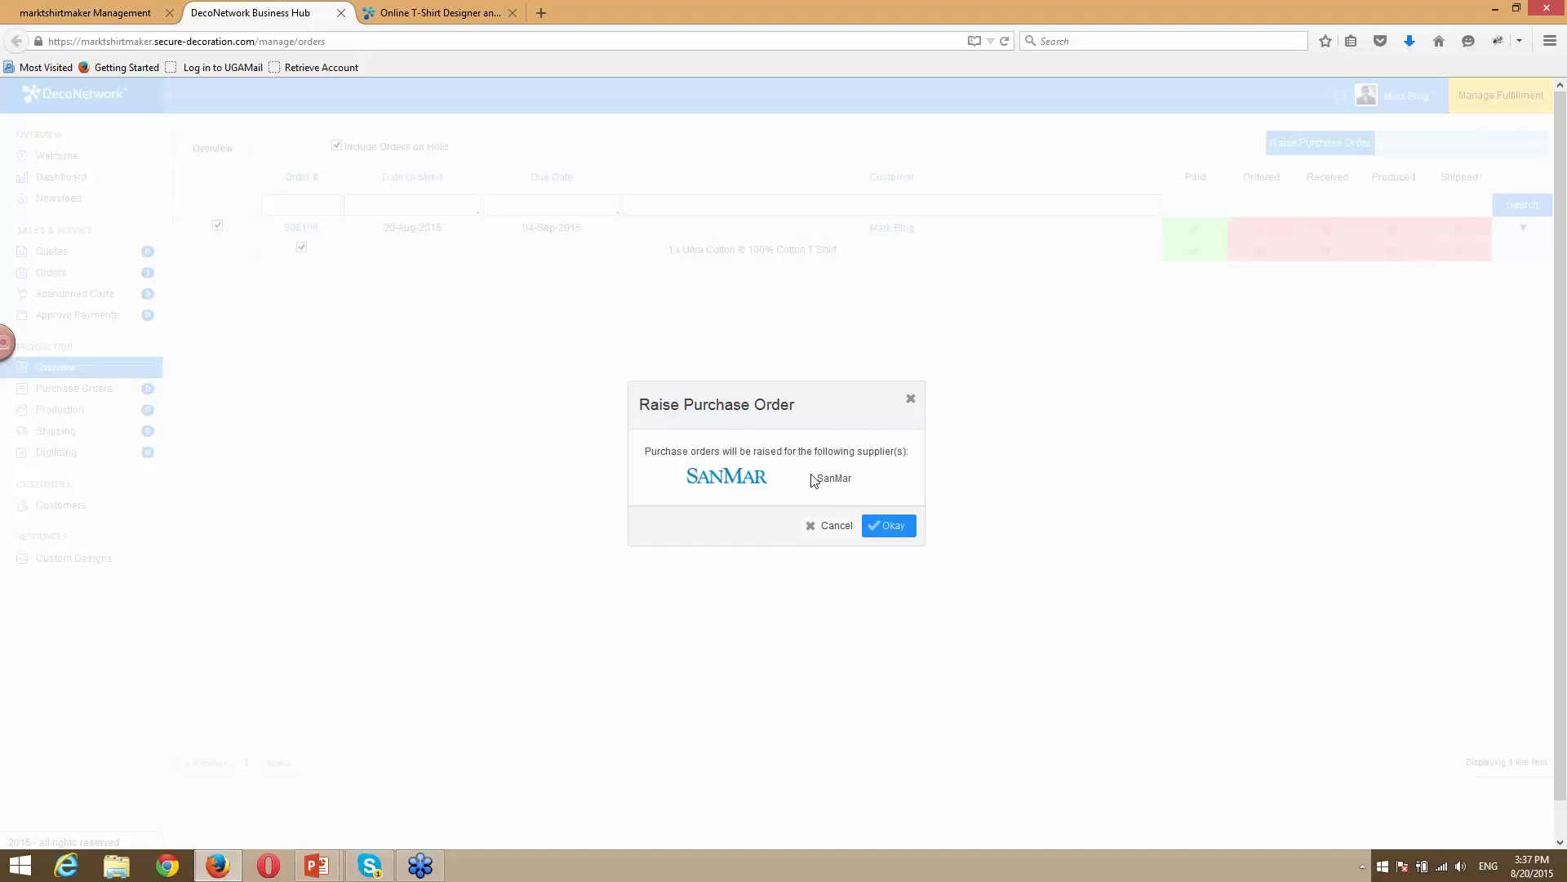
left_click(820, 534)
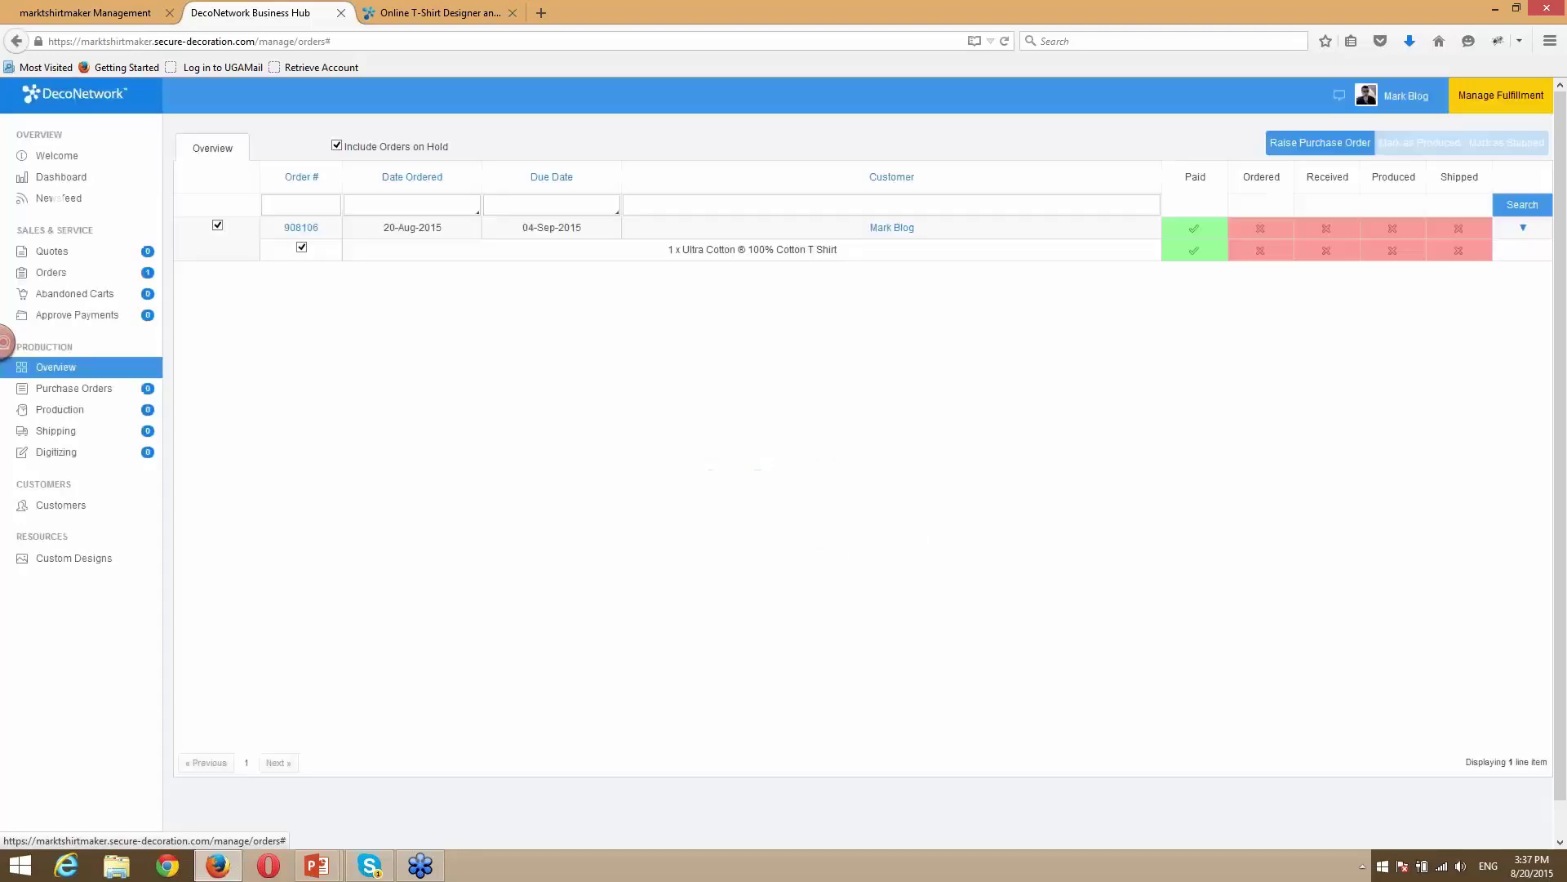
Return to Manage Fulfillment and view the list of stores on the Websites page.
left_click(112, 19)
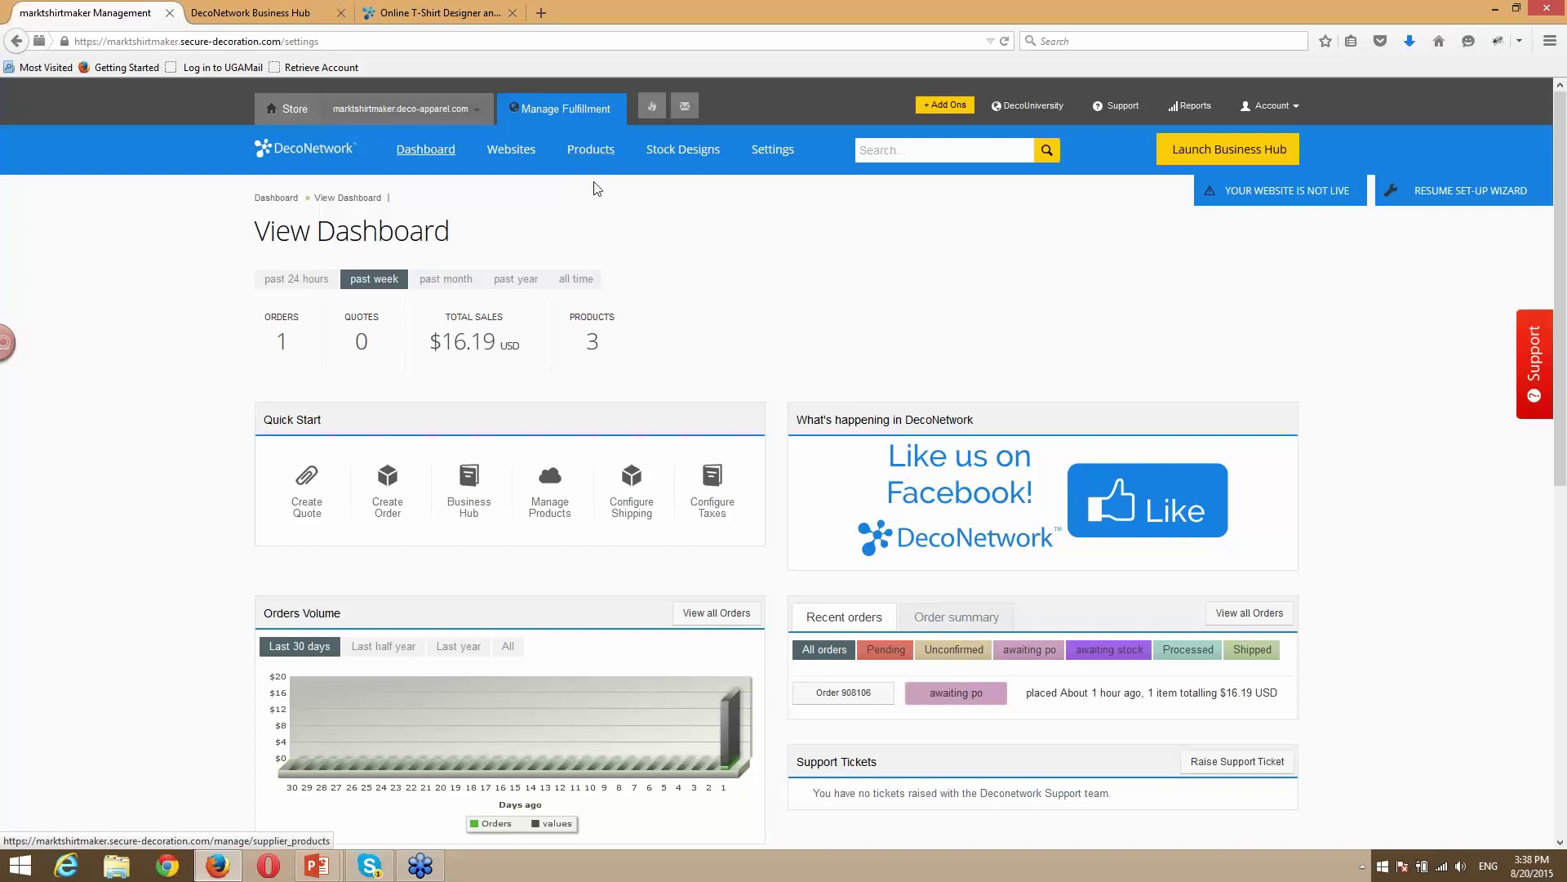
left_click(516, 154)
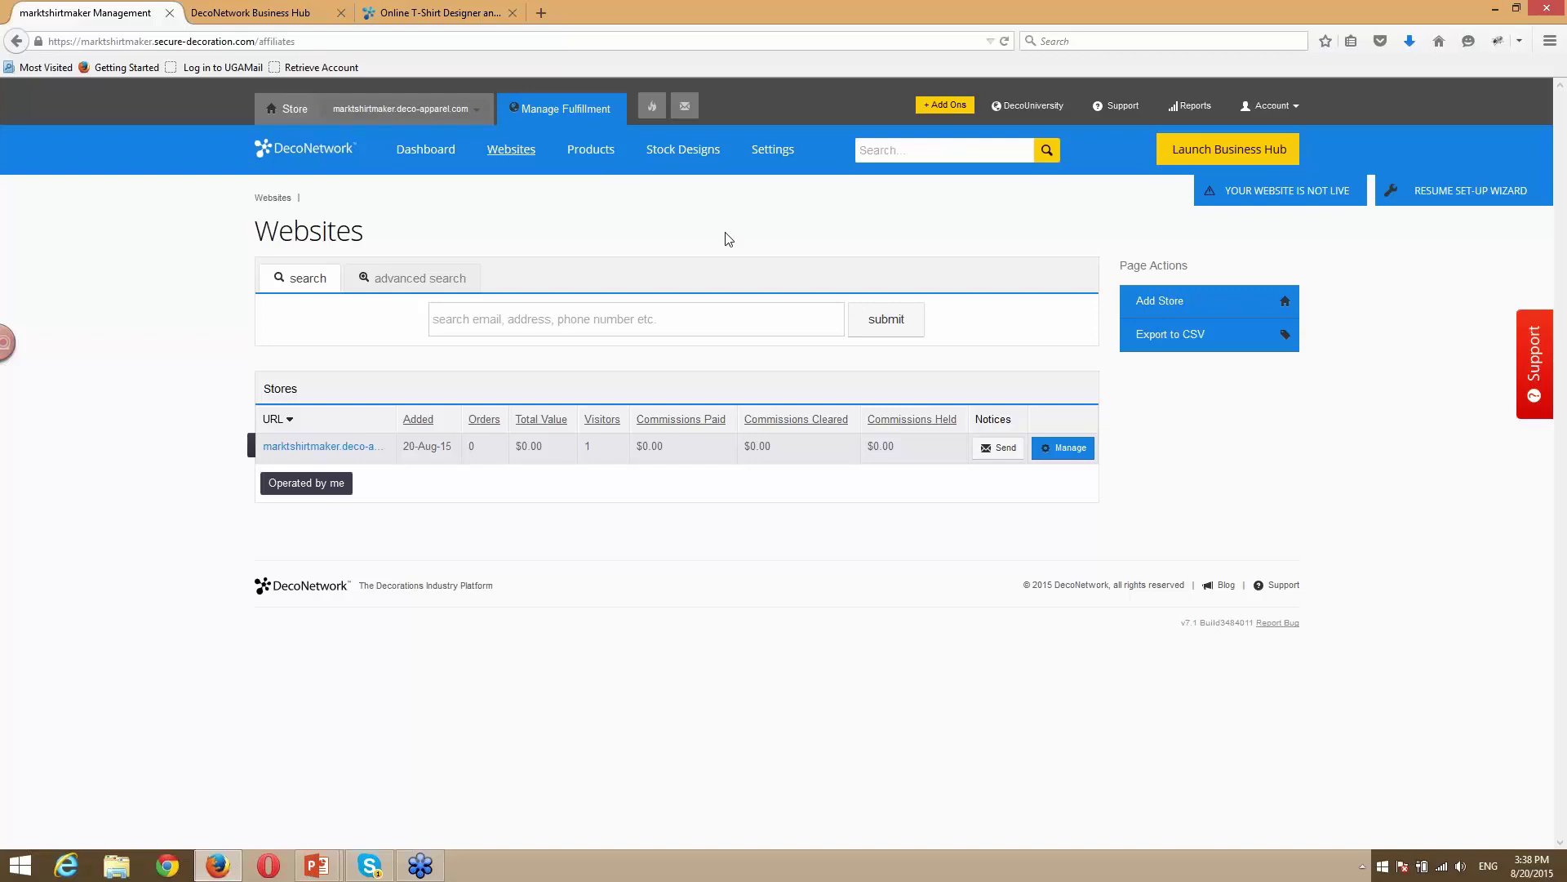
left_click(282, 16)
Open the Pricing + Sign-up page of the DecoNetwork website and examine the monthly plans and their features.
left_click(434, 14)
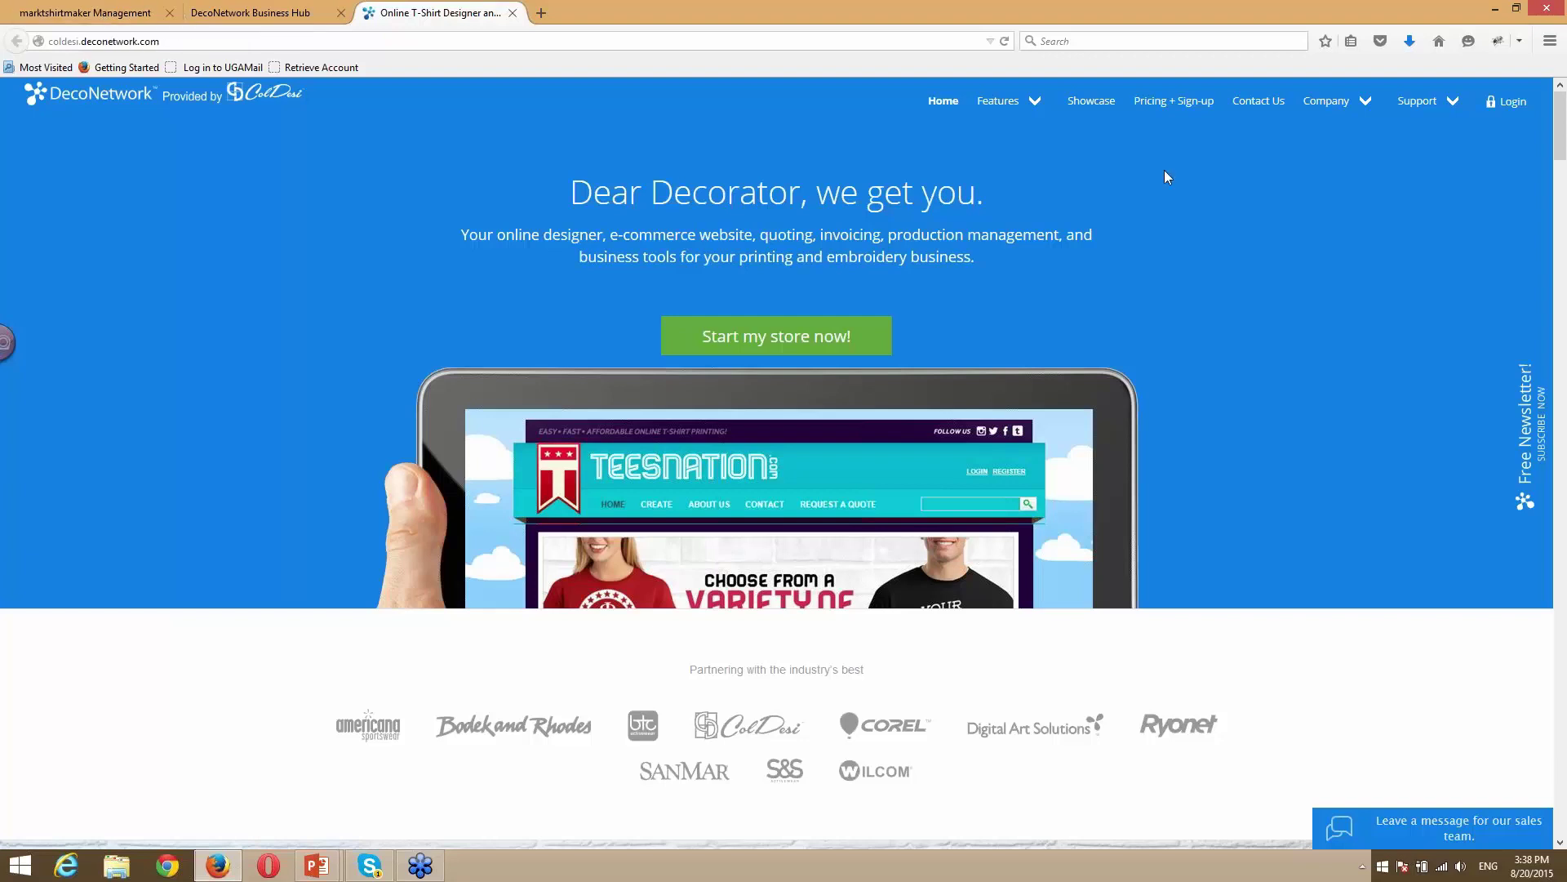
left_click(1171, 109)
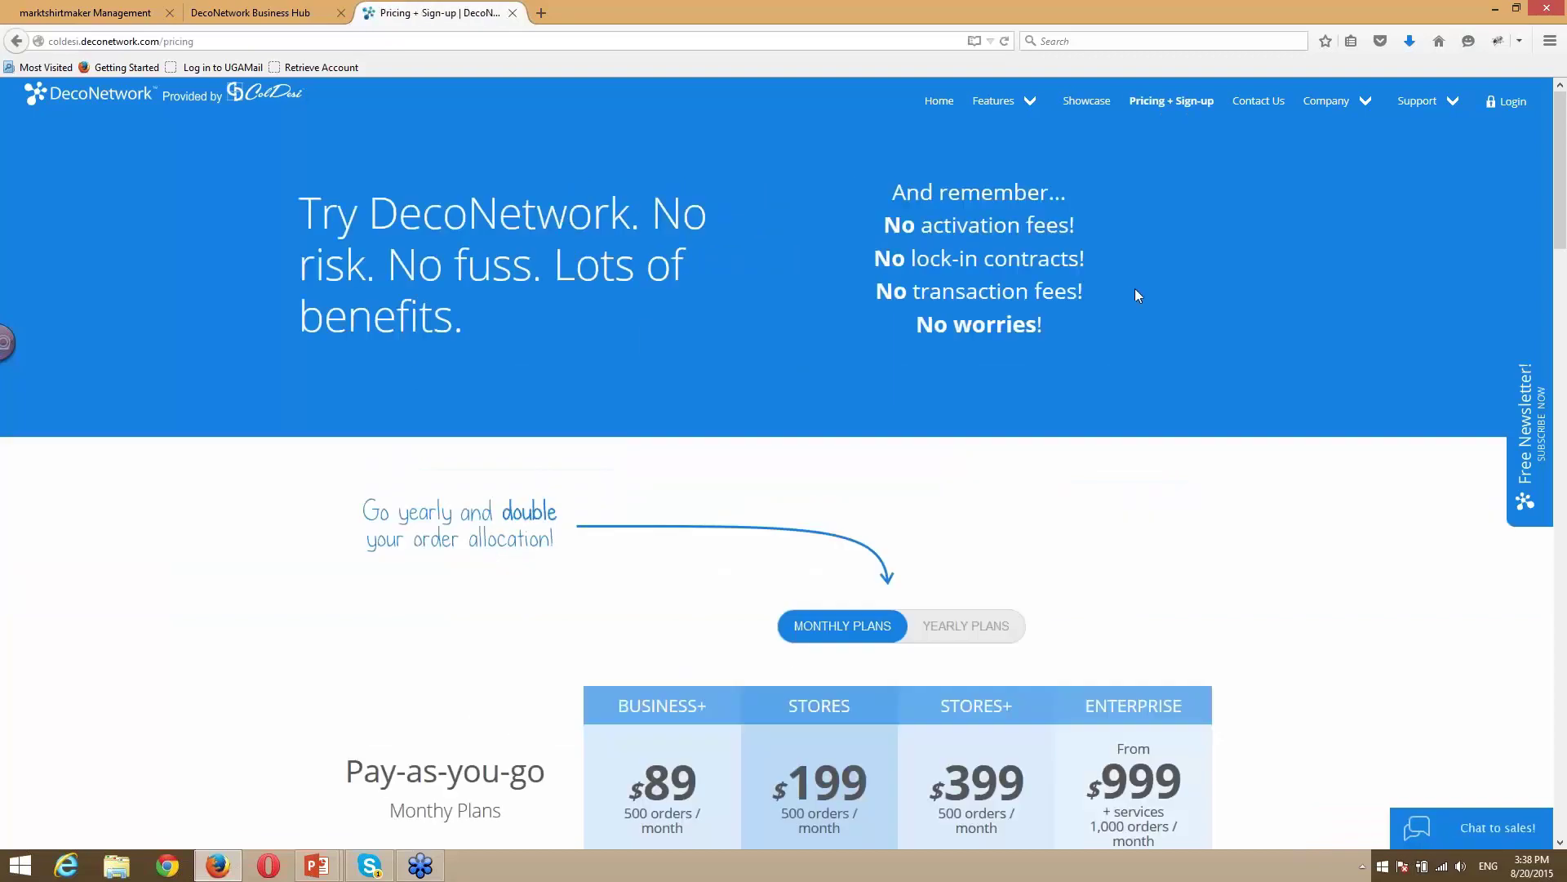
scroll(1141, 344, "down", 3)
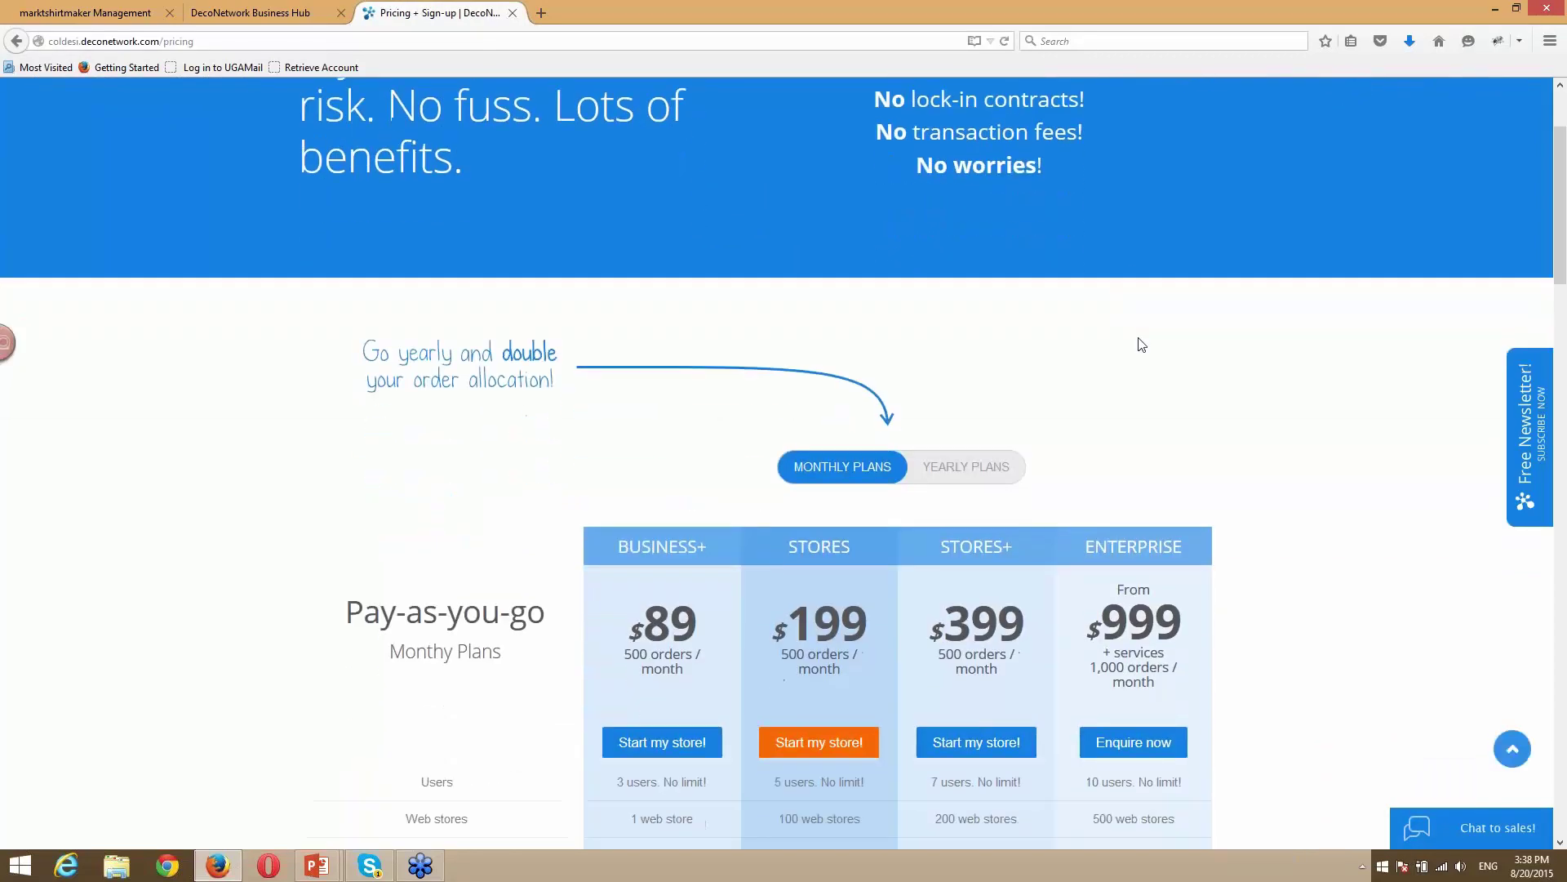
scroll(1142, 343, "down", 2)
scroll(1261, 301, "down", 3)
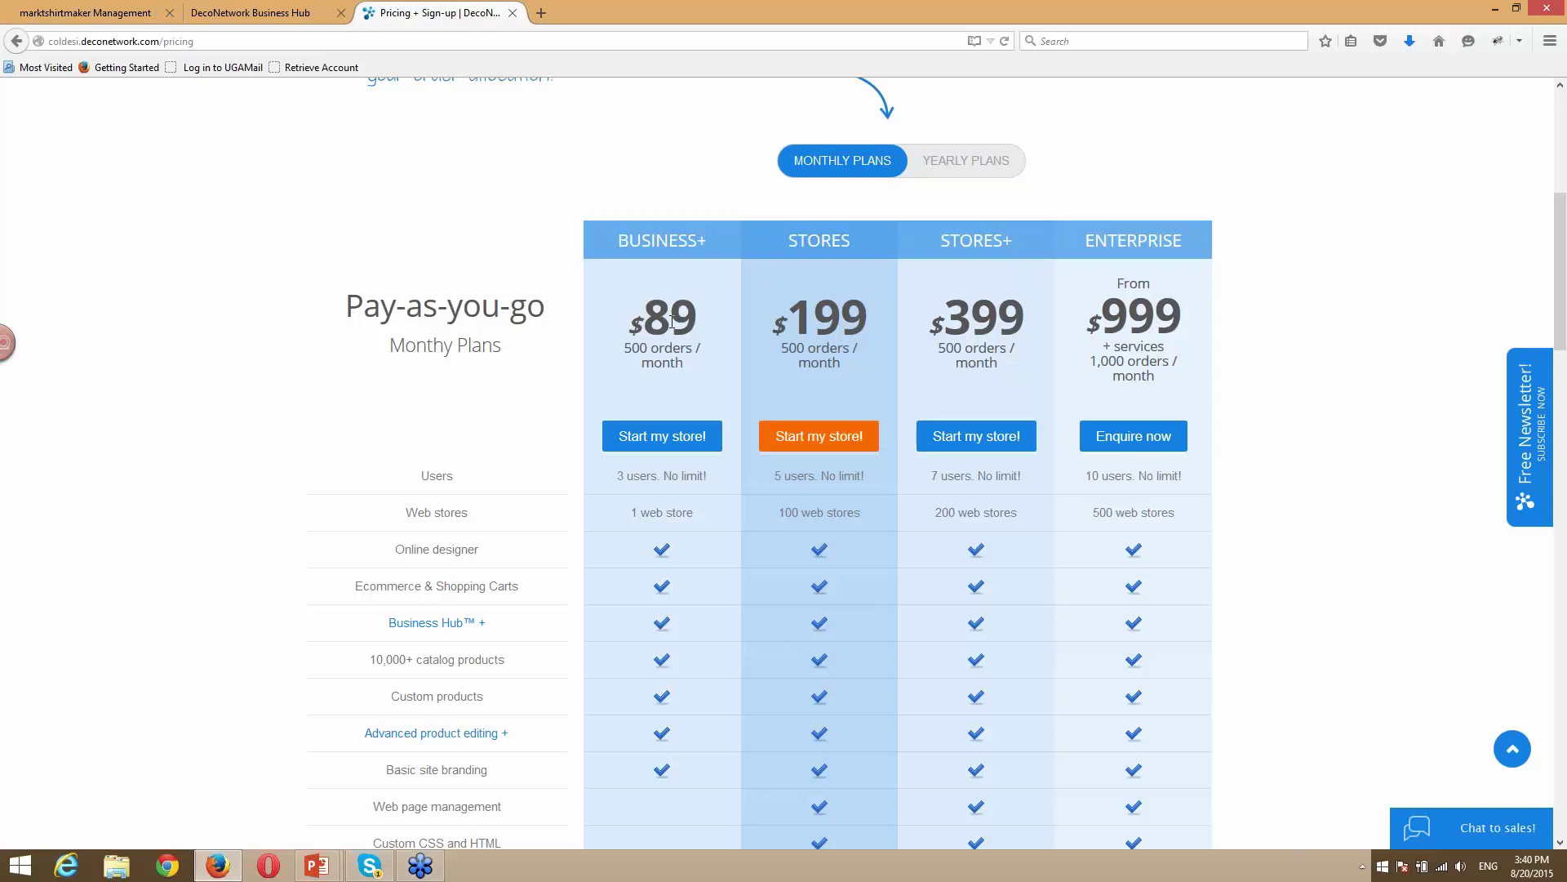
Start a store on the Business+ plan and examine the sign-up form from website address to credit card details and terms of use.
left_click(645, 434)
scroll(606, 412, "down", 4)
scroll(606, 422, "down", 9)
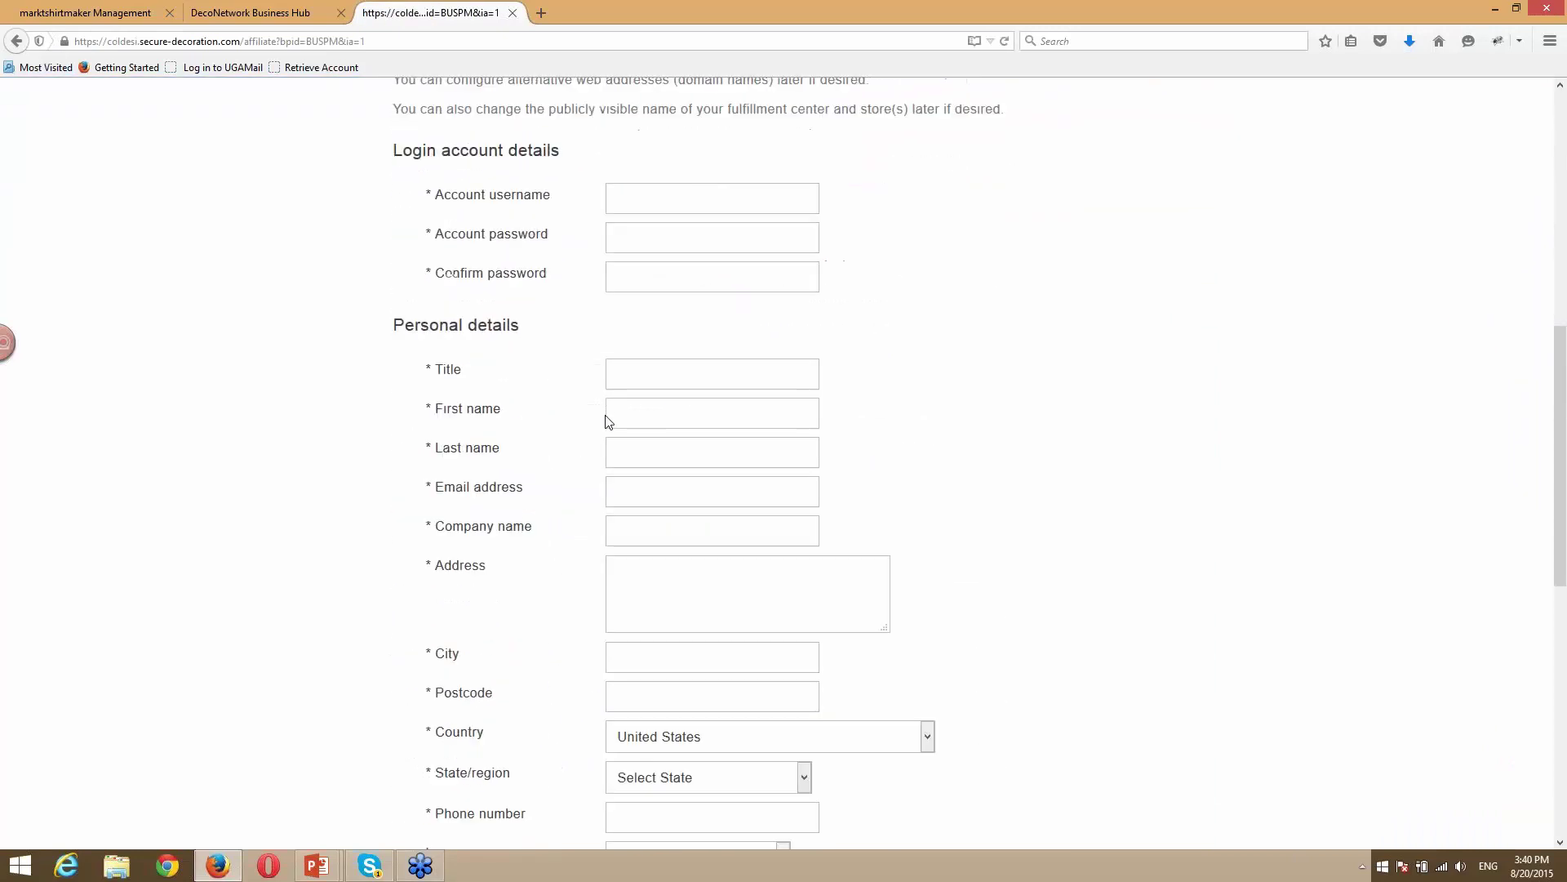
scroll(597, 464, "down", 4)
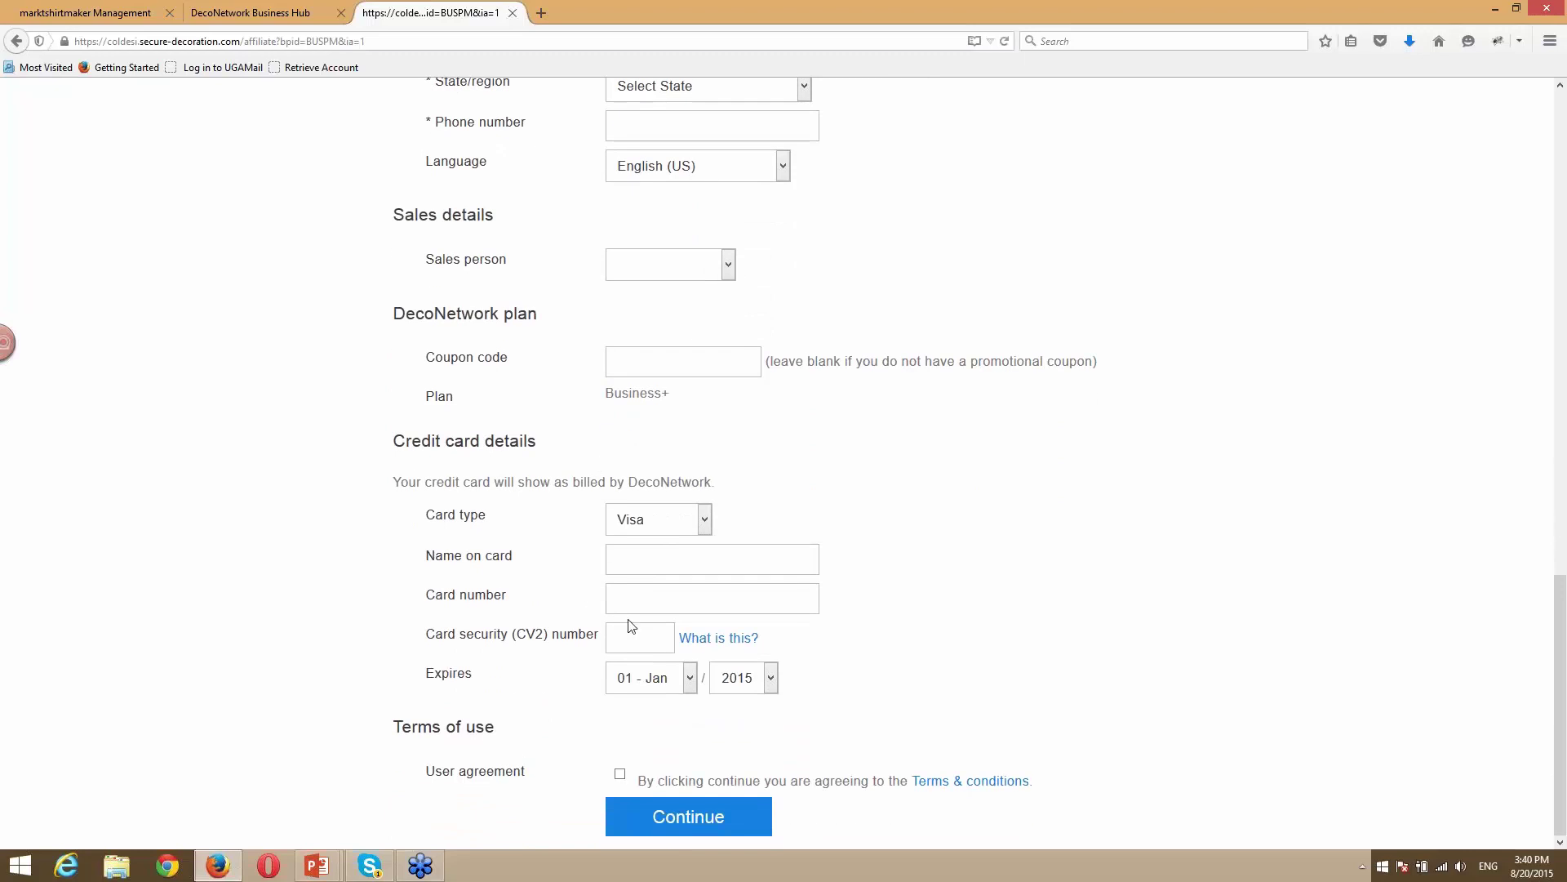
scroll(910, 583, "up", 10)
scroll(906, 586, "up", 5)
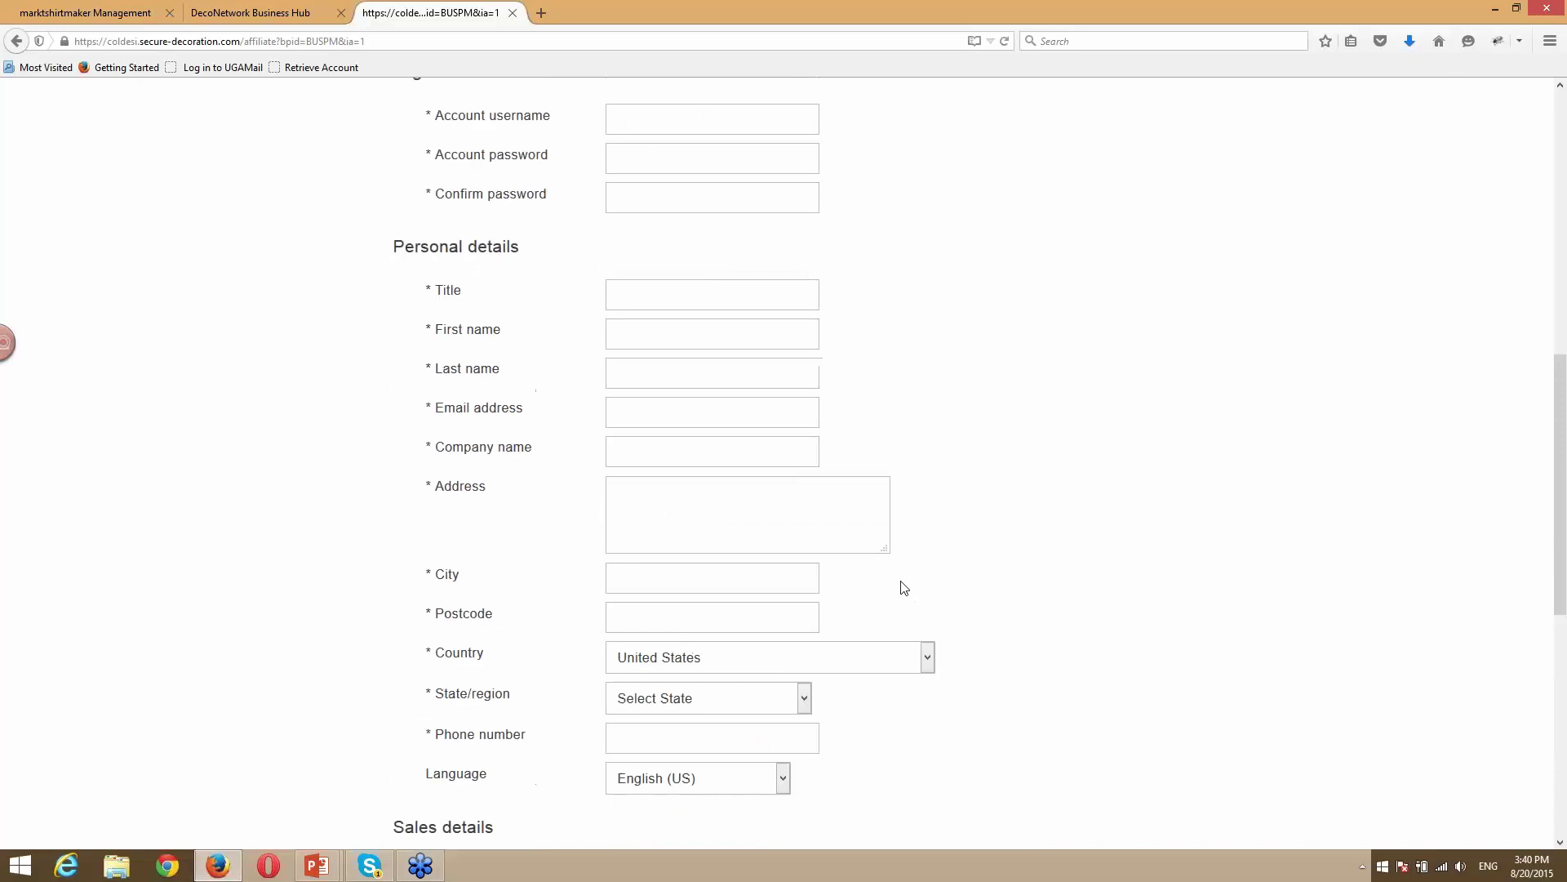
scroll(904, 587, "up", 2)
scroll(904, 588, "up", 6)
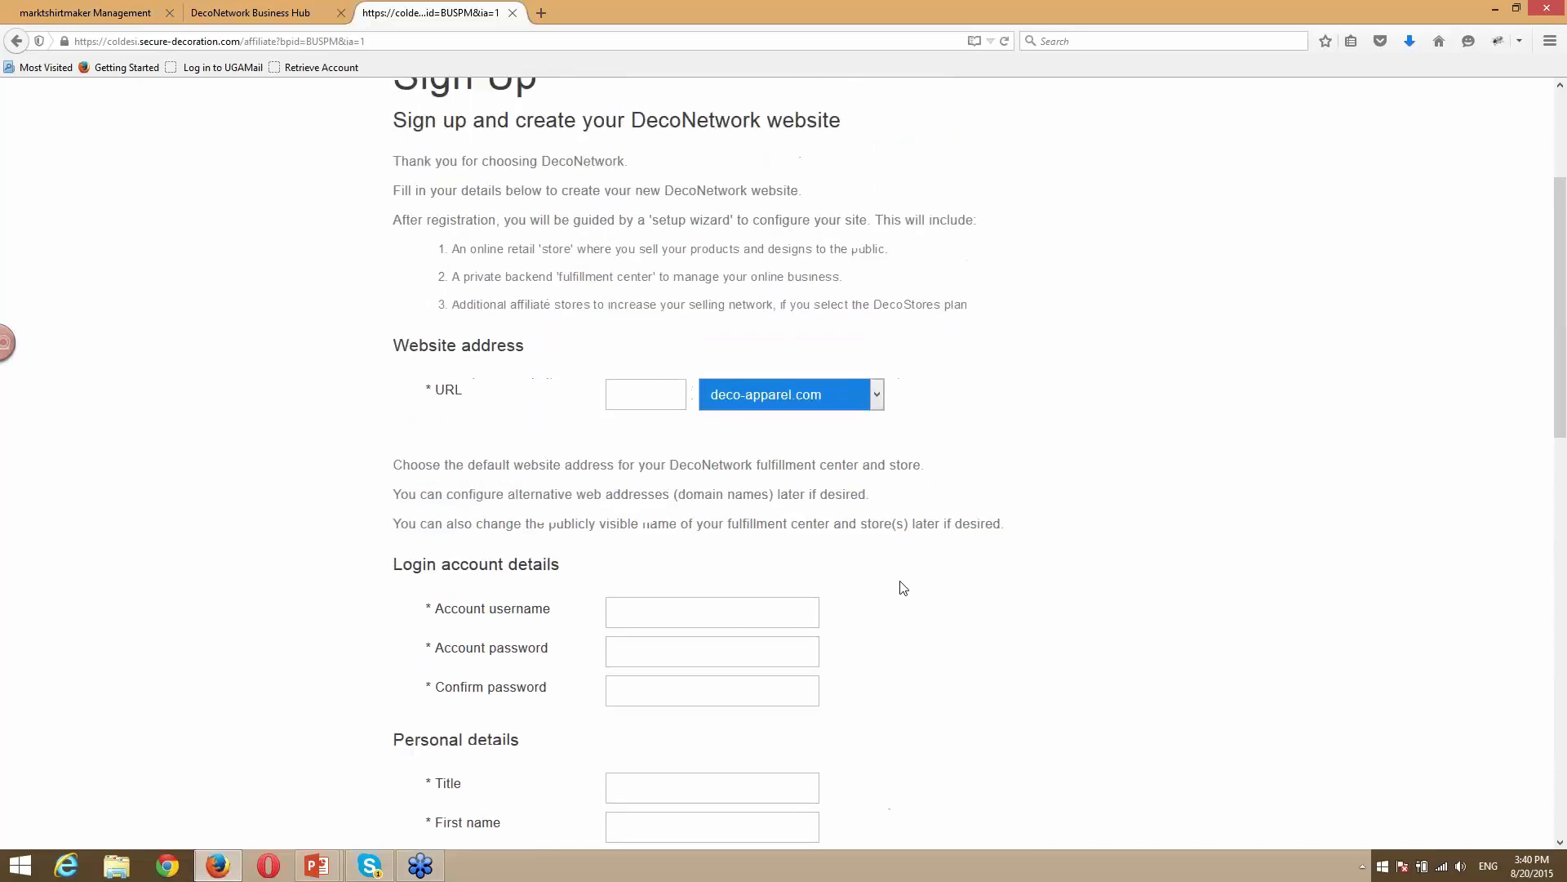
Return to Manage Fulfillment, resume the setup wizard and examine its About/Contact Us Page step.
left_click(248, 18)
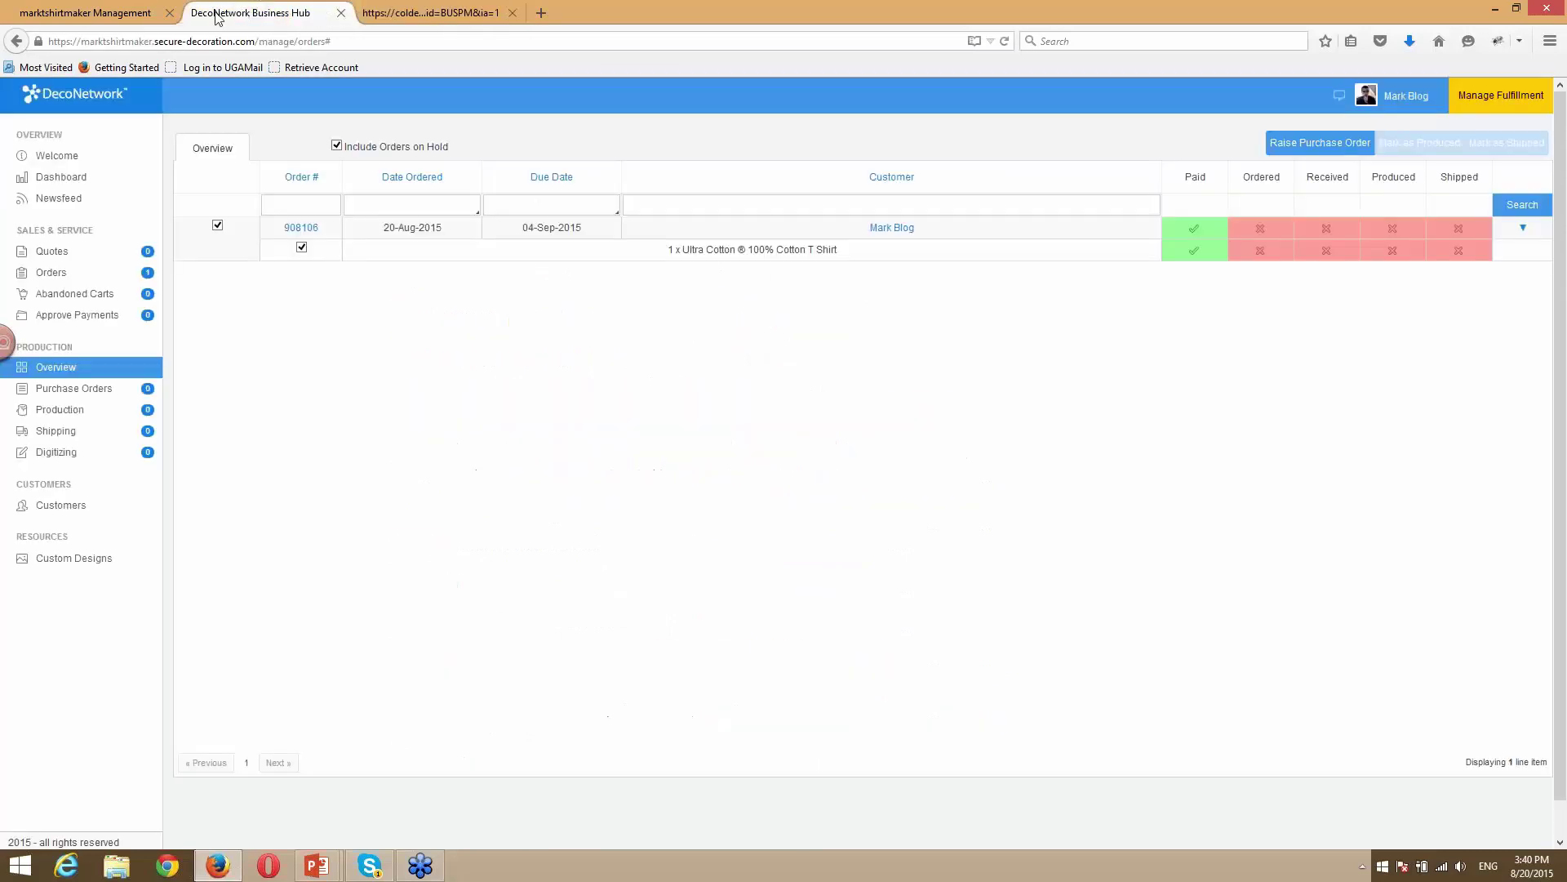
left_click(104, 18)
left_click(1480, 197)
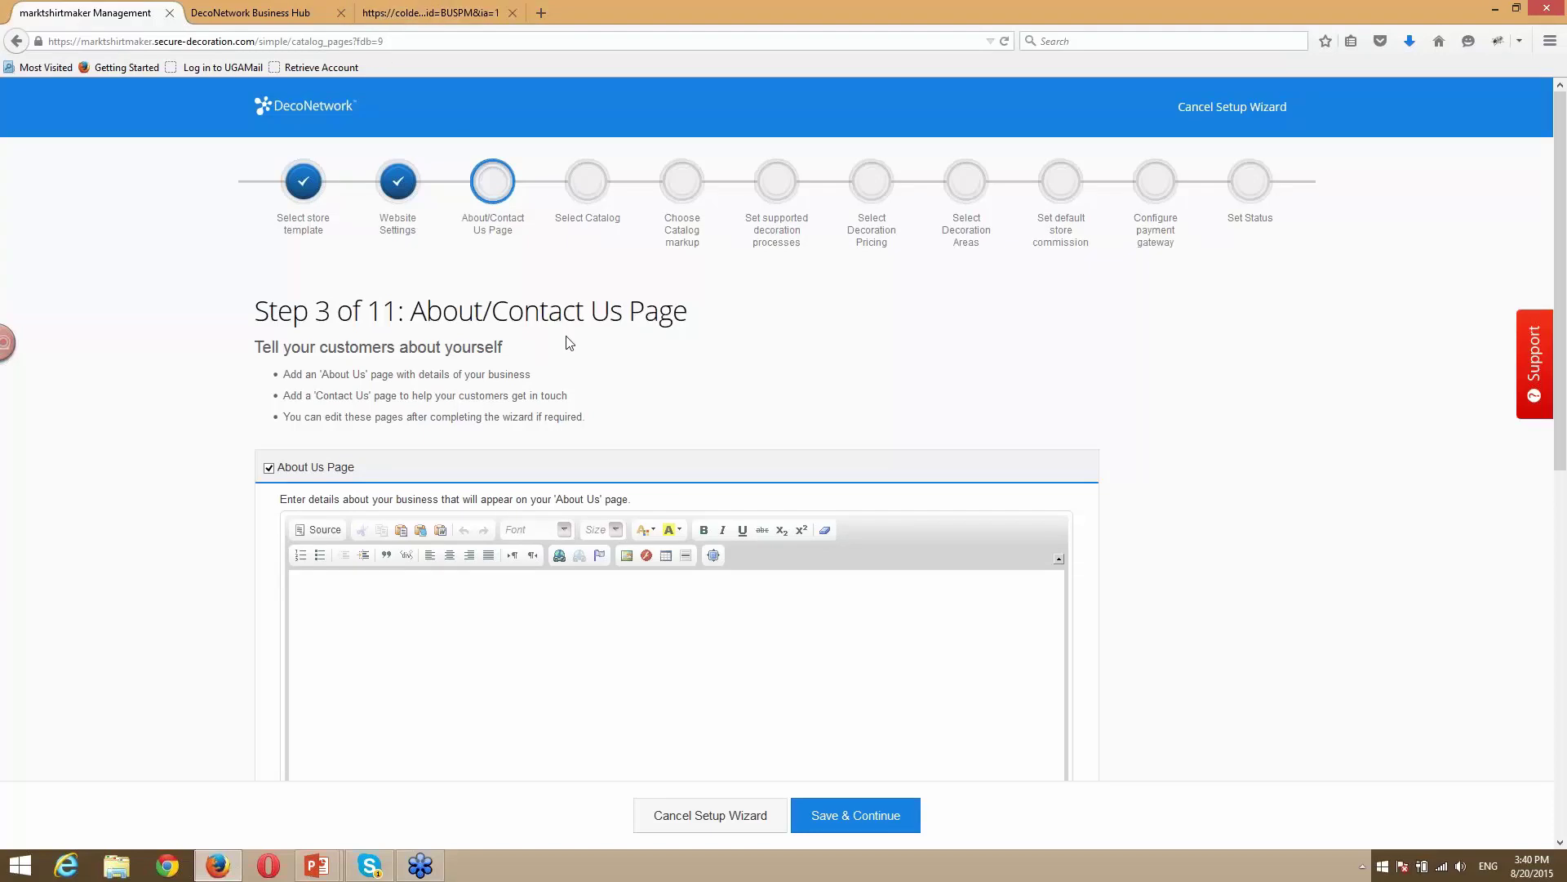
scroll(569, 342, "down", 2)
scroll(542, 560, "down", 5)
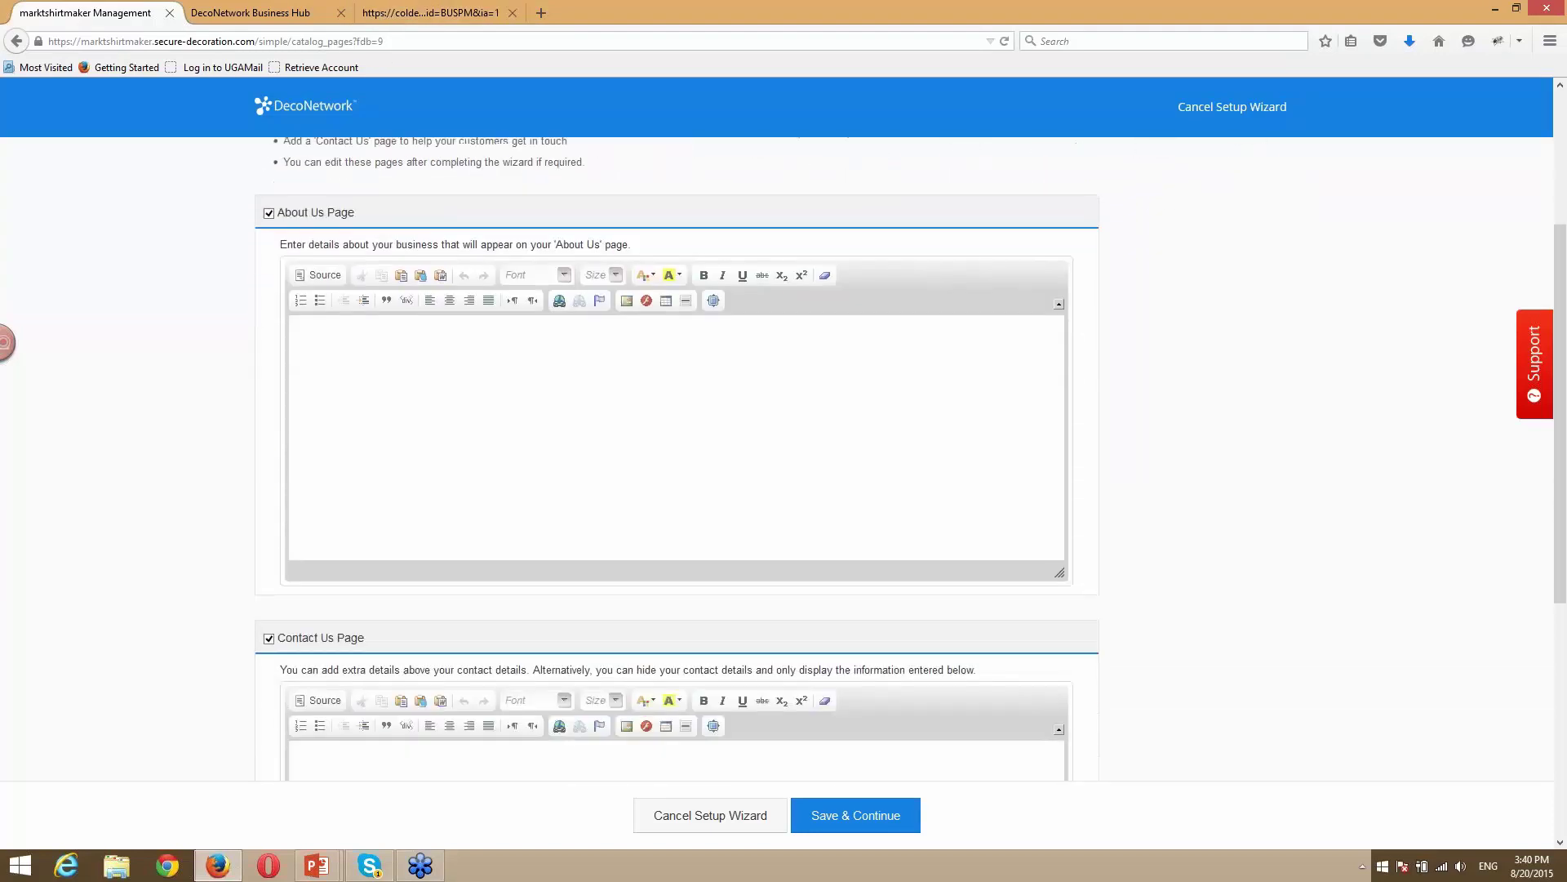
scroll(677, 457, "down", 4)
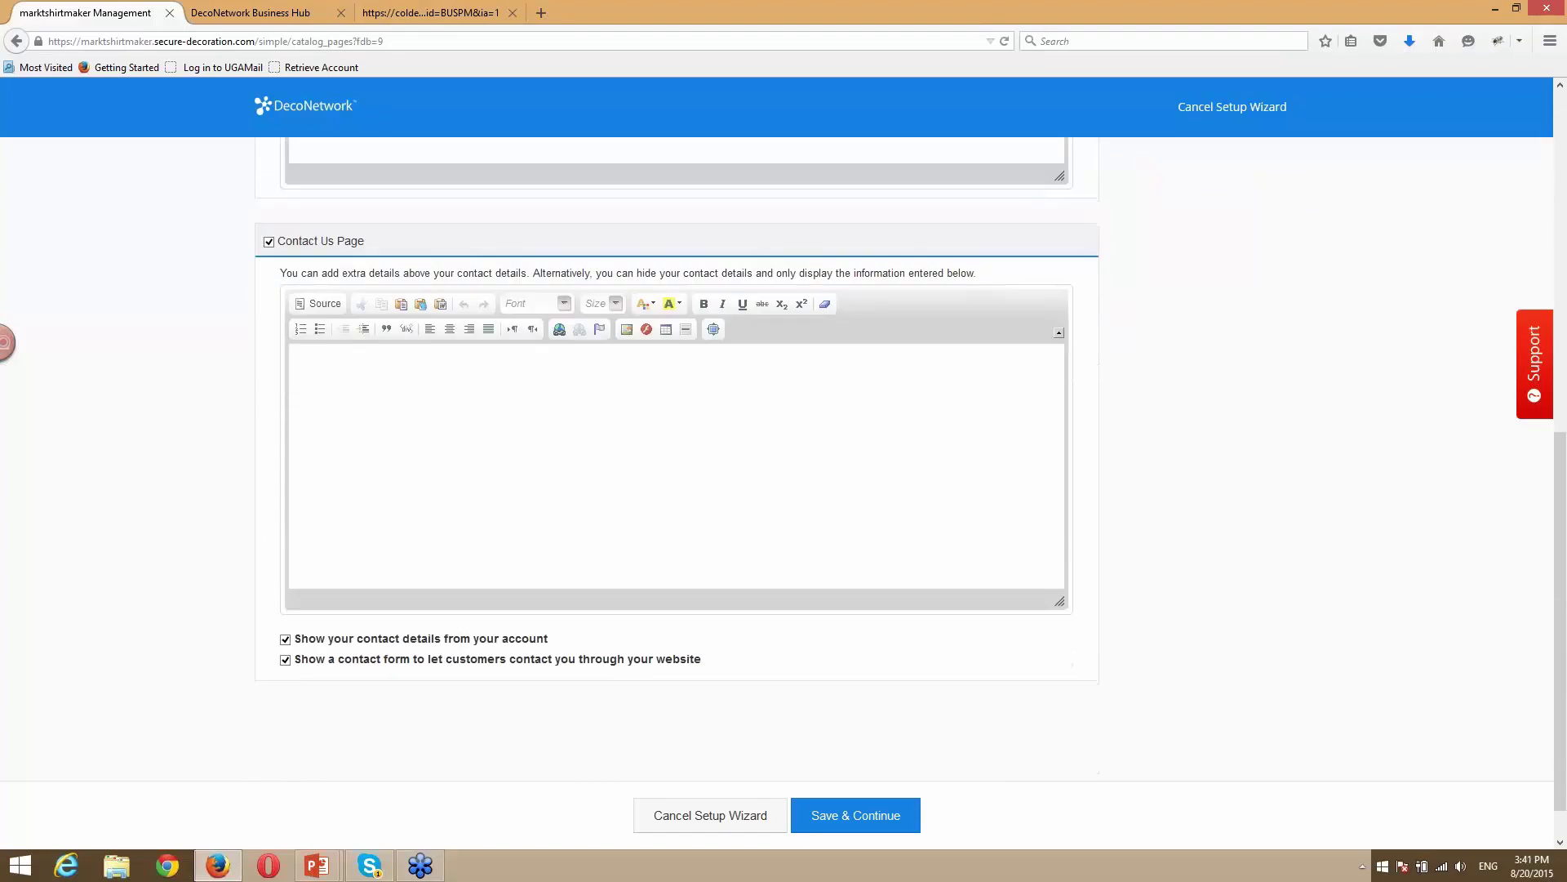
scroll(542, 563, "up", 10)
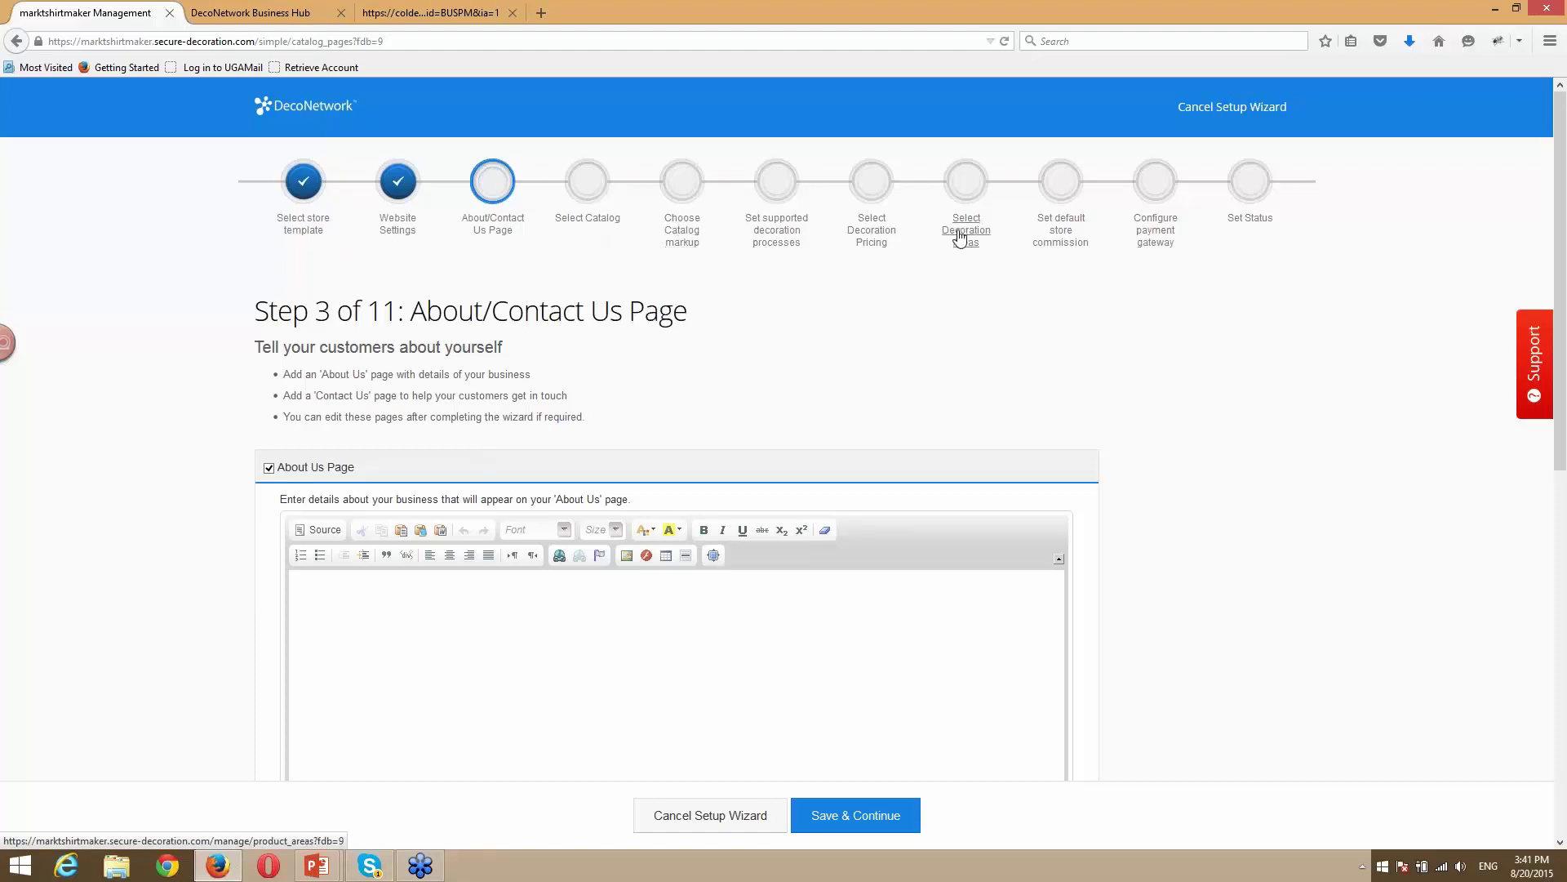
View the supplier catalogs in the wizard's Select Catalog step and cancel the wizard to return to Manage Fulfillment.
left_click(588, 219)
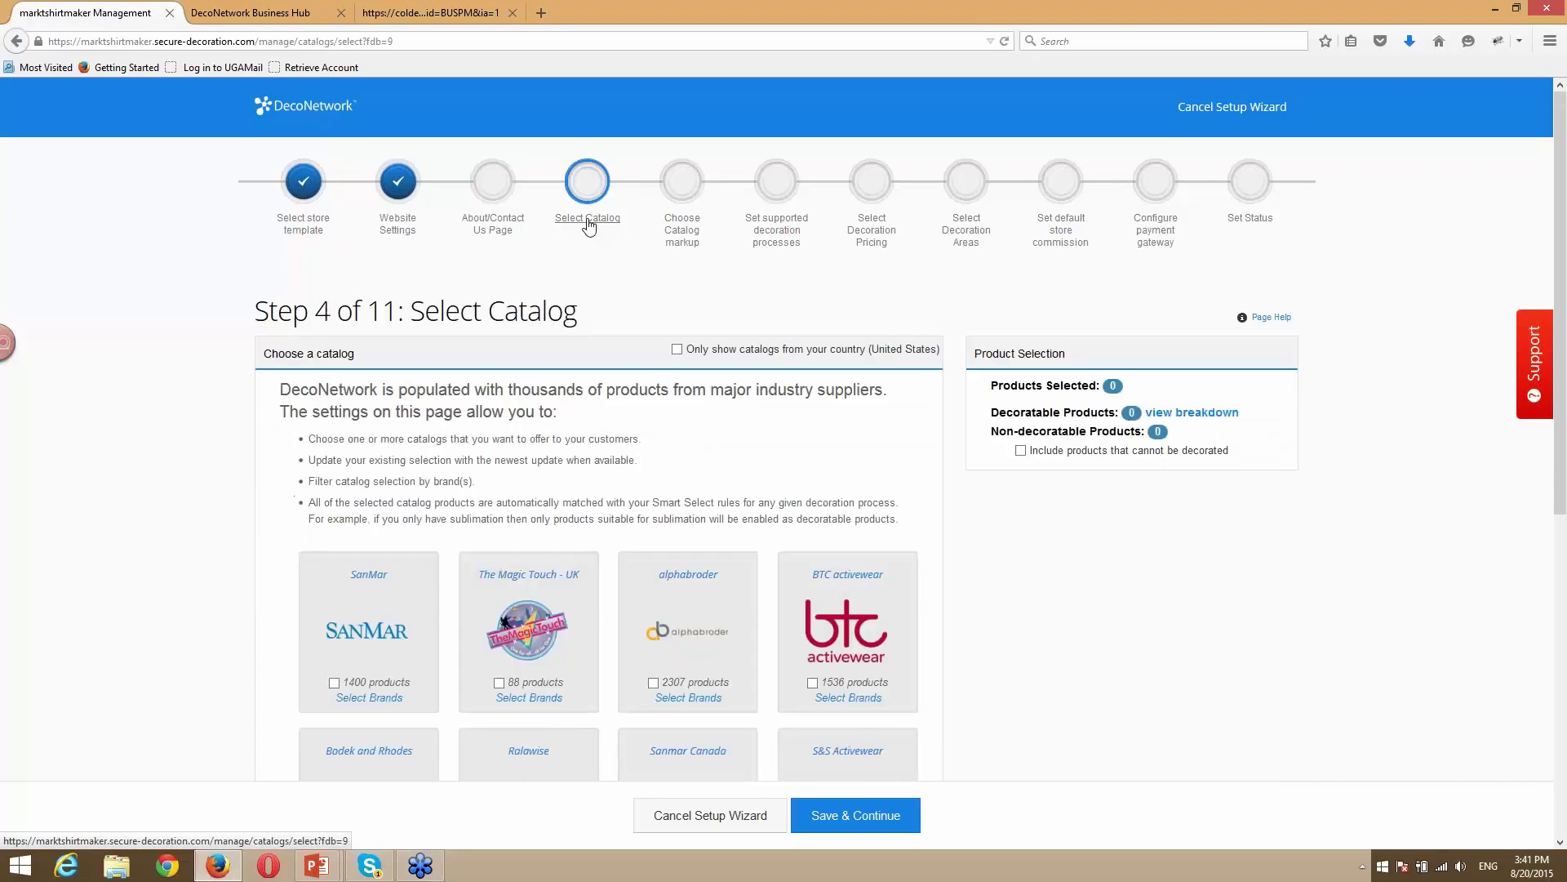
scroll(712, 427, "down", 2)
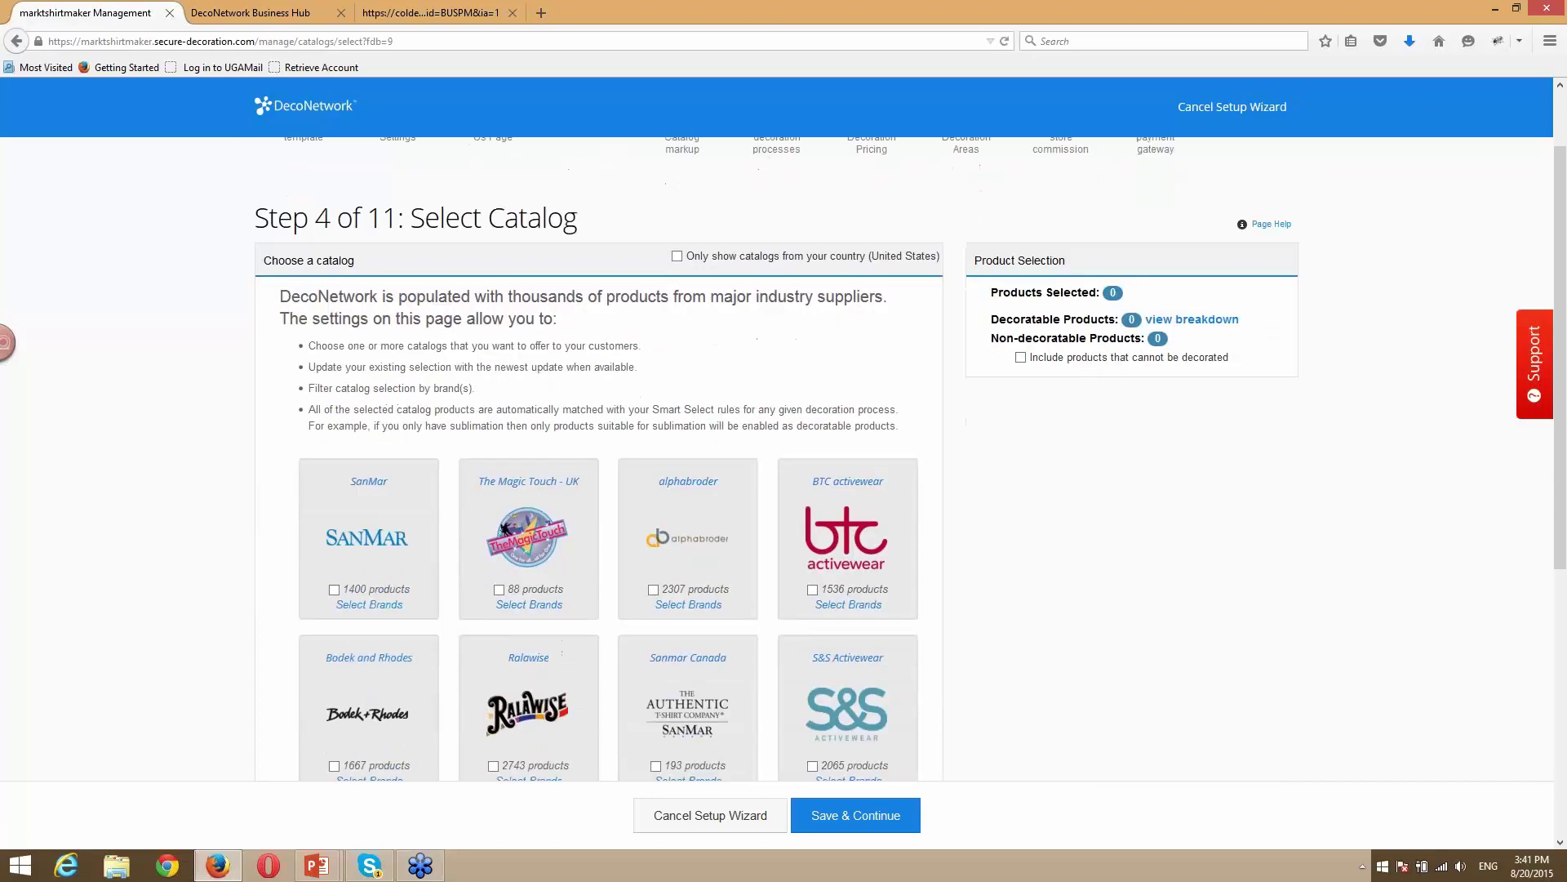
scroll(690, 398, "up", 2)
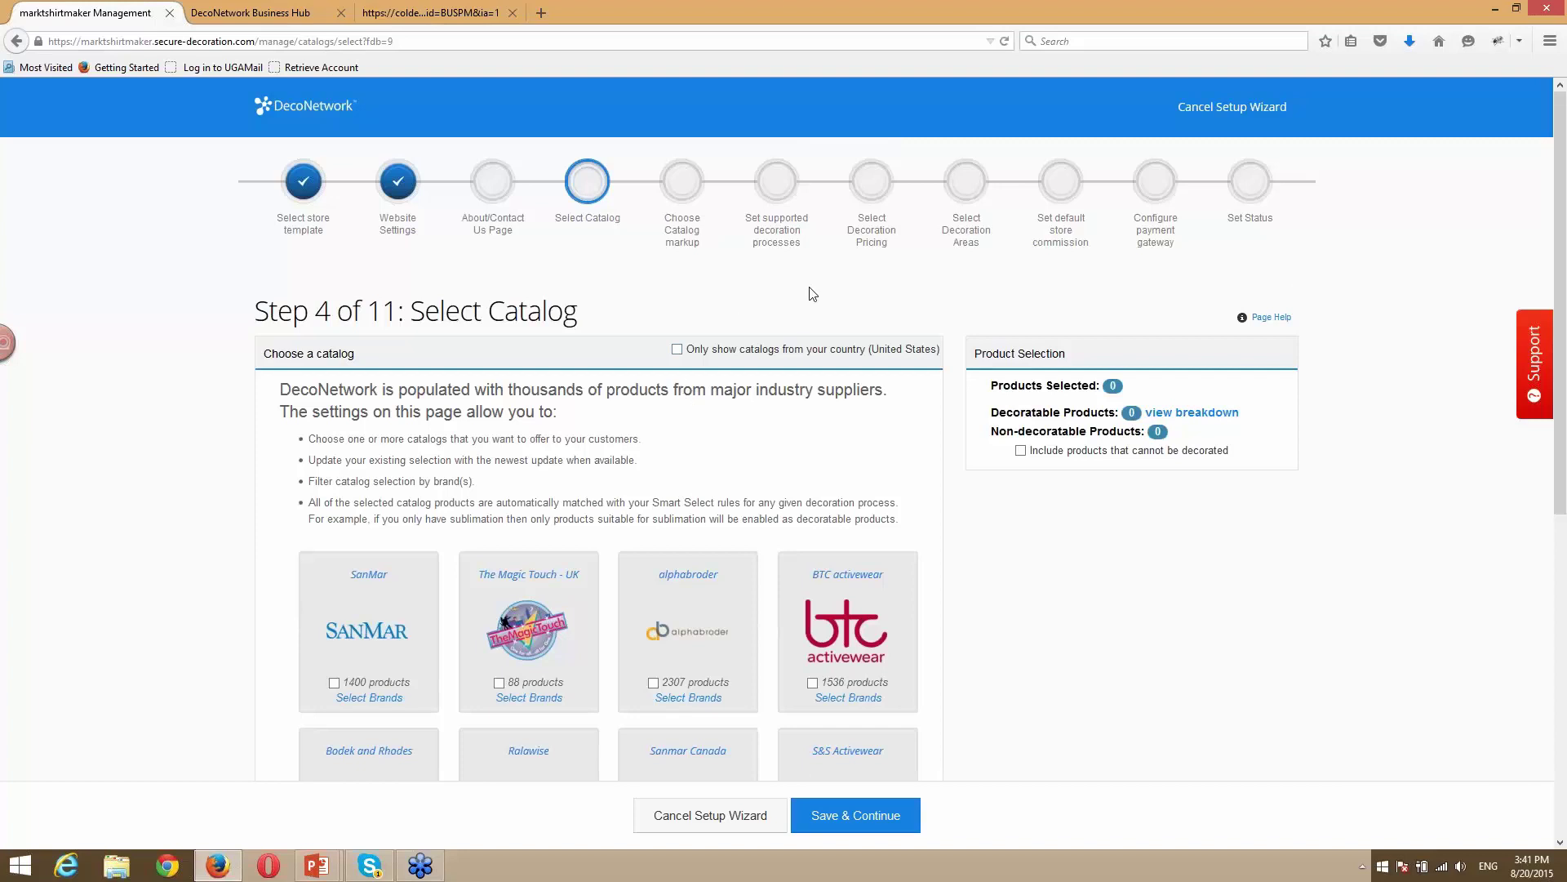
left_click(1196, 109)
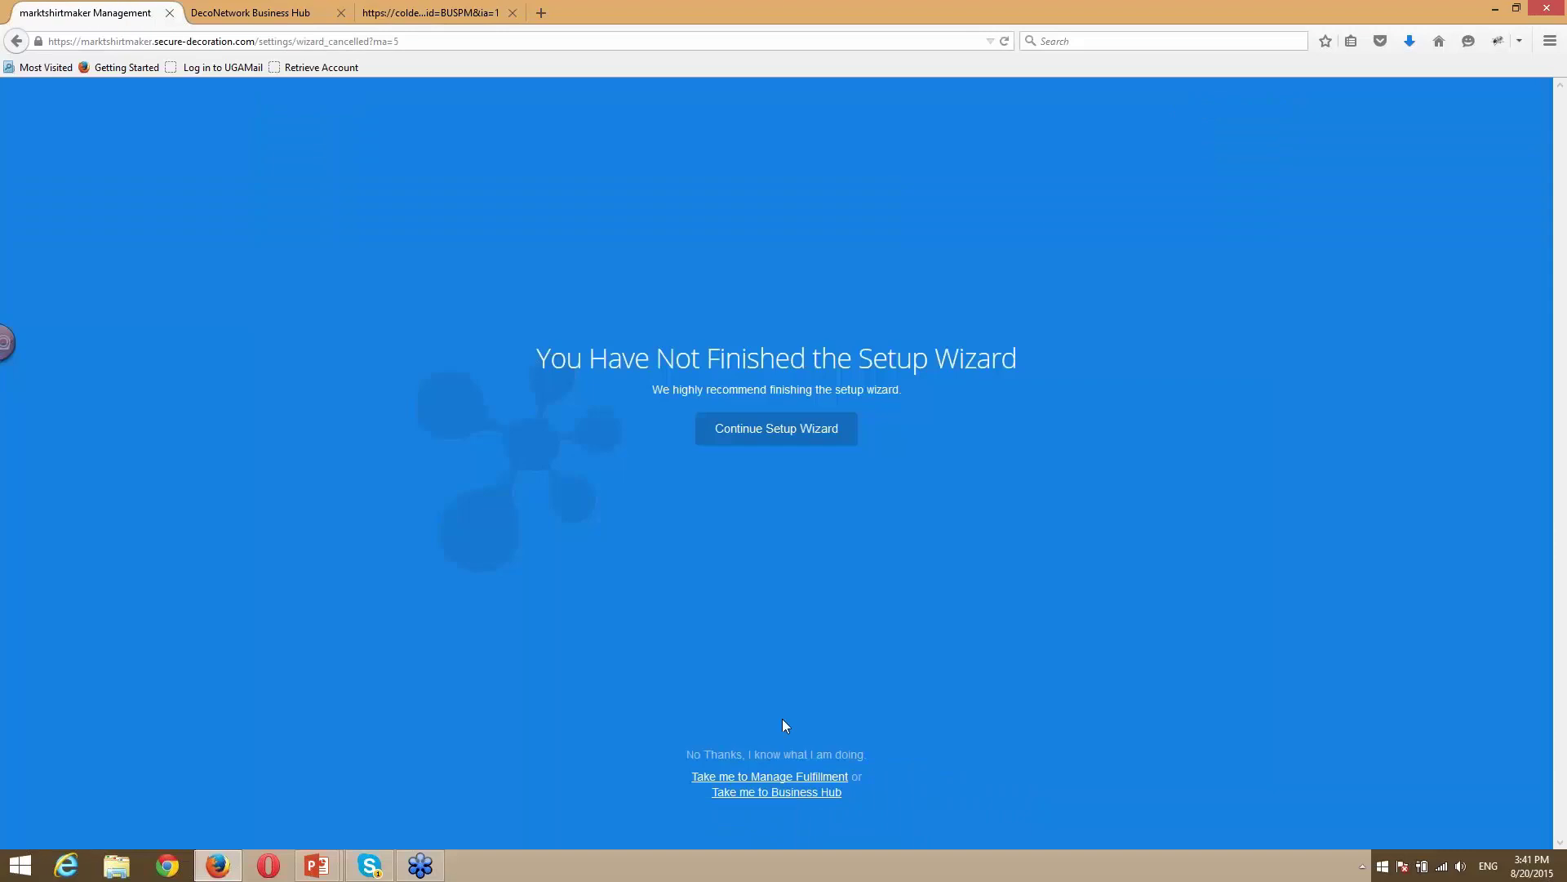
left_click(801, 778)
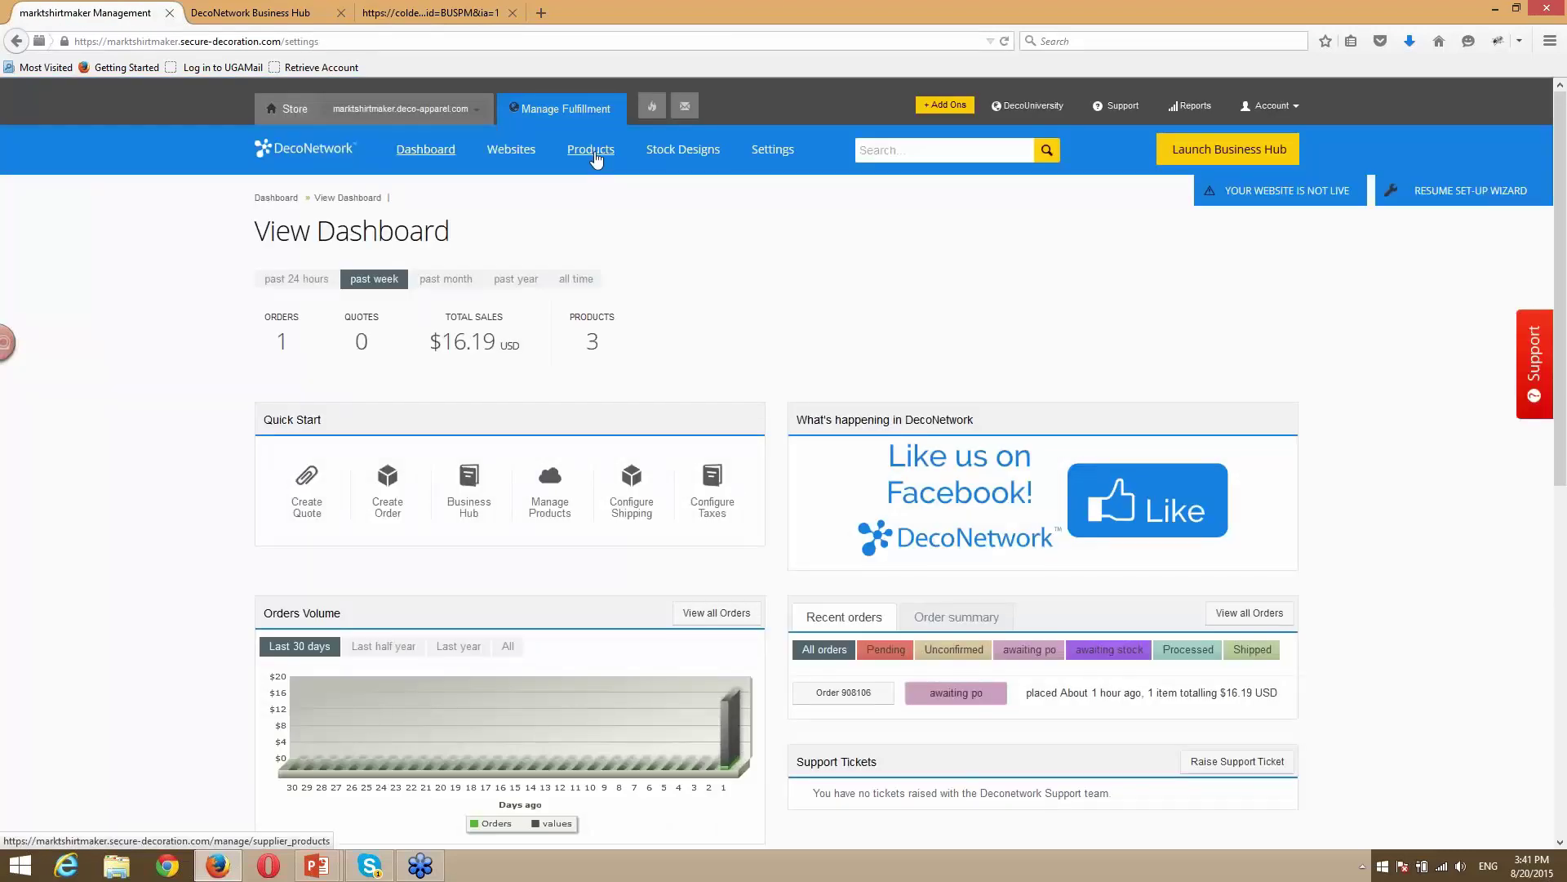
Open the fulfillment center's Products page and examine the manually added T-shirts with their prices.
left_click(595, 157)
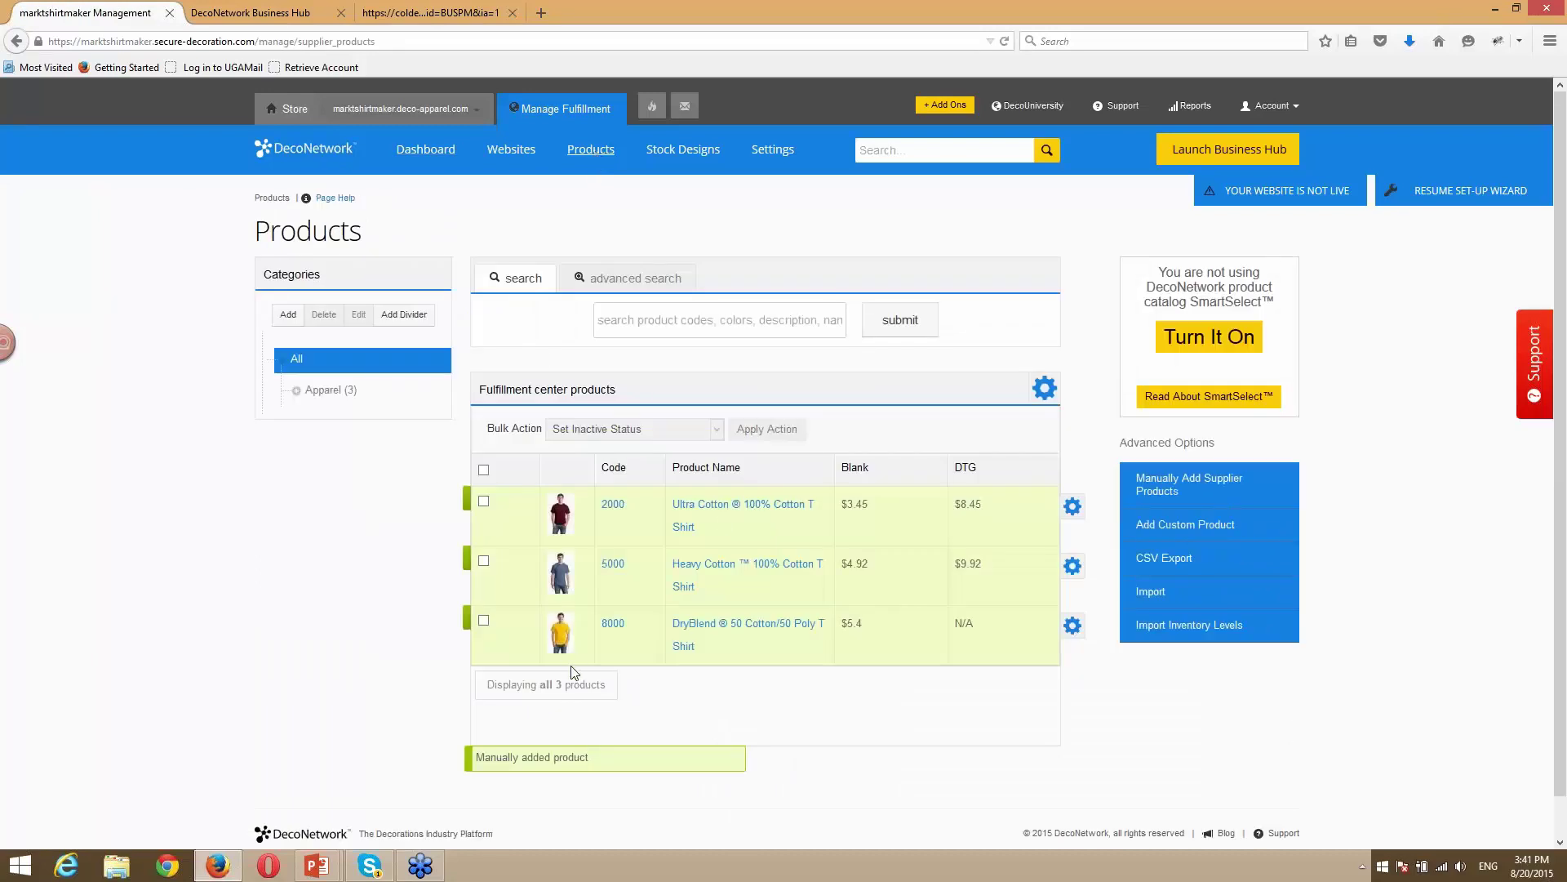
scroll(643, 647, "down", 1)
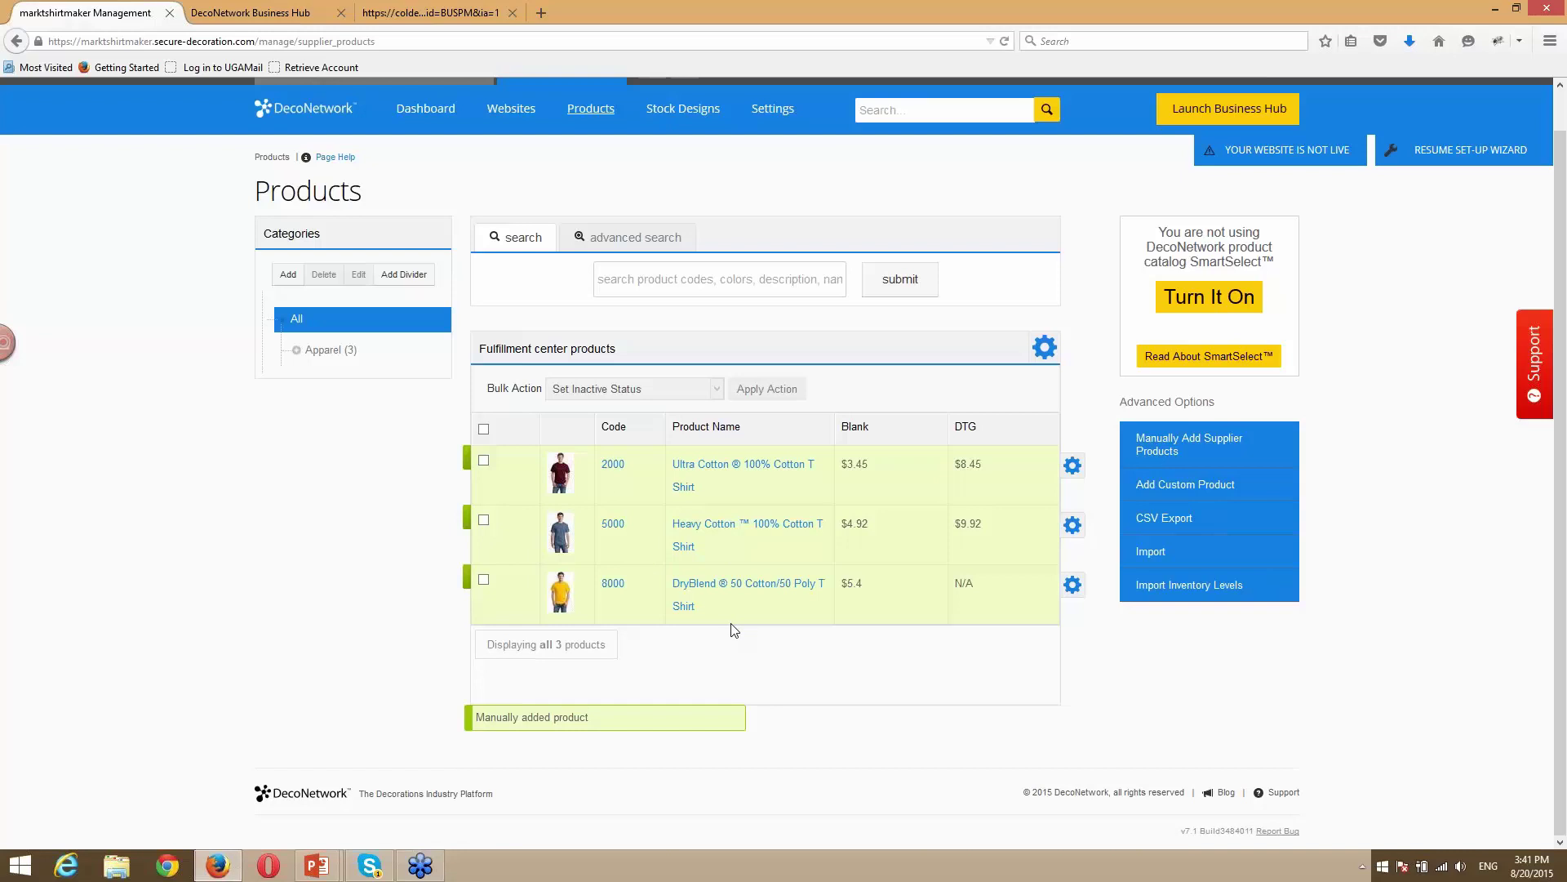
scroll(741, 588, "up", 1)
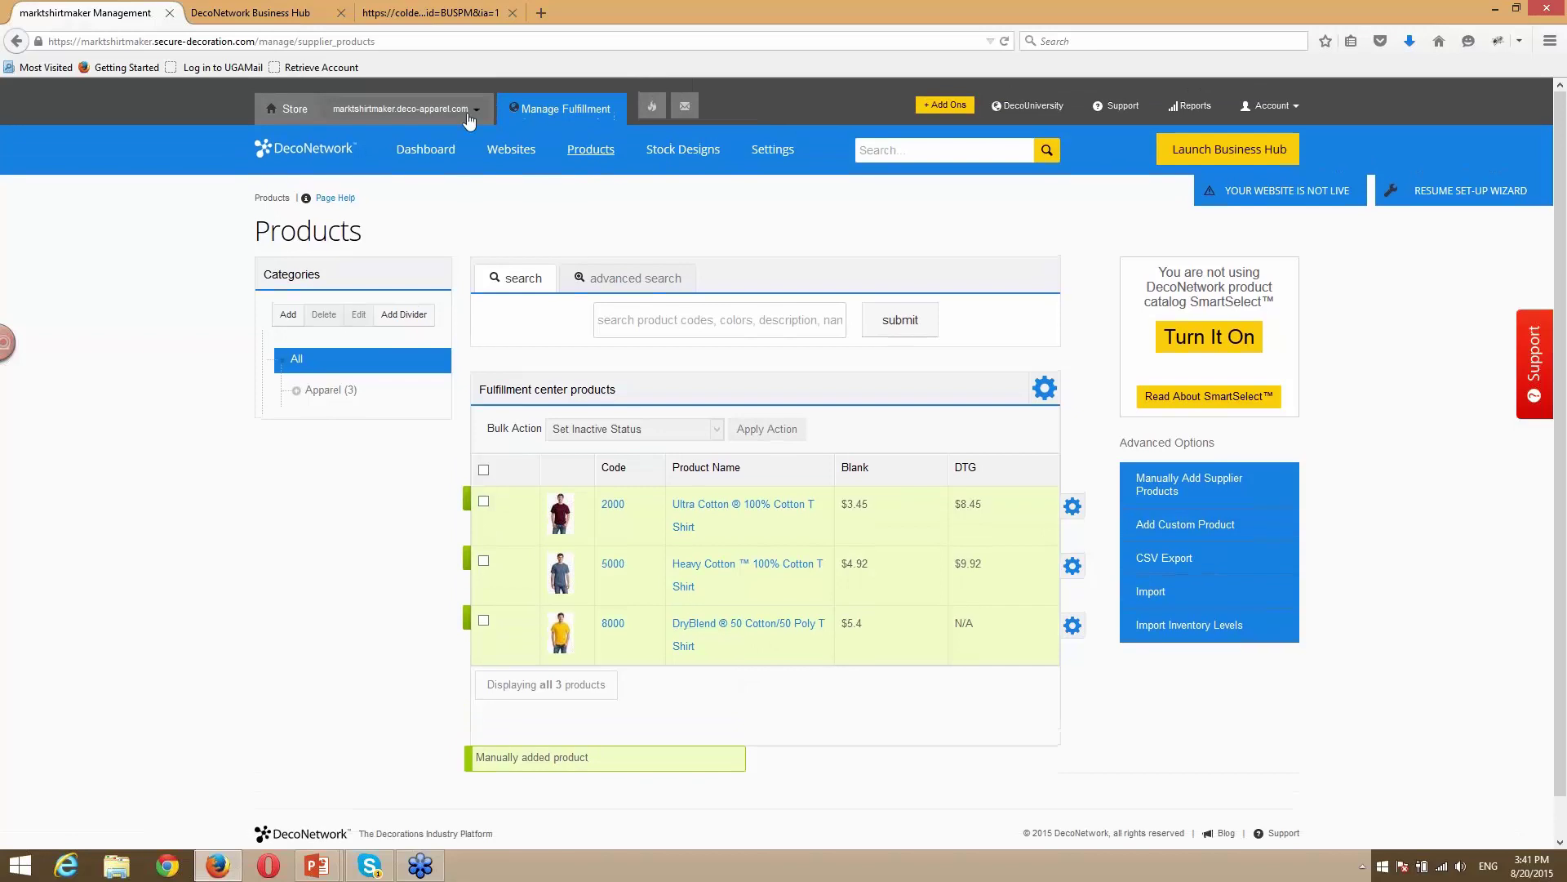
Open the marktshirtmaker.deco-apparel.com storefront and launch the designer for printing on the Heavy Cotton 100% Cotton T Shirt.
left_click(469, 120)
left_click(518, 168)
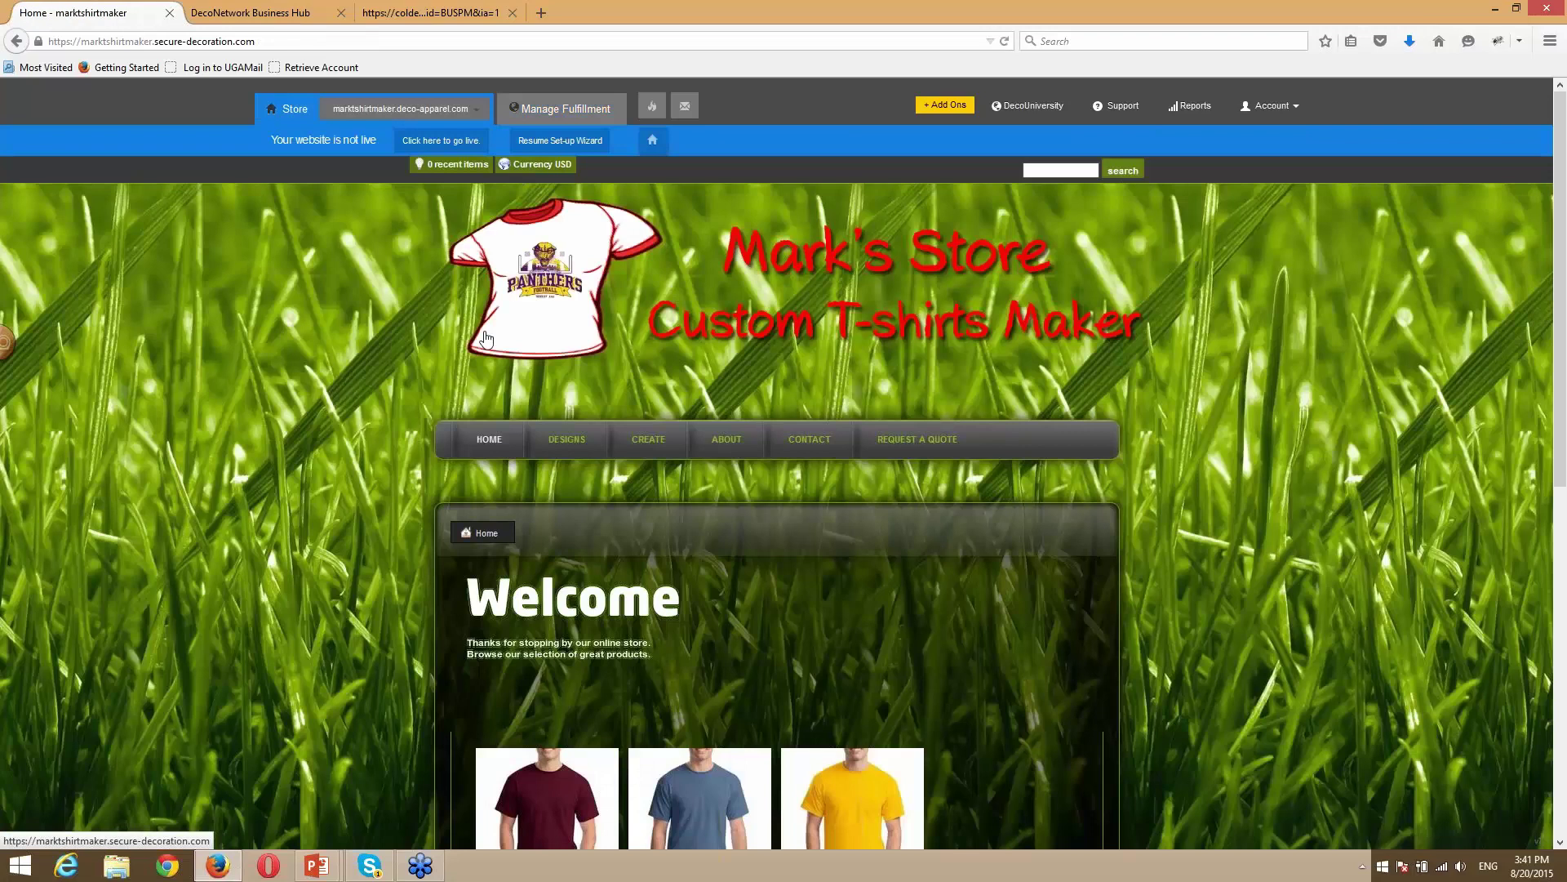
scroll(485, 337, "down", 1)
scroll(485, 337, "down", 3)
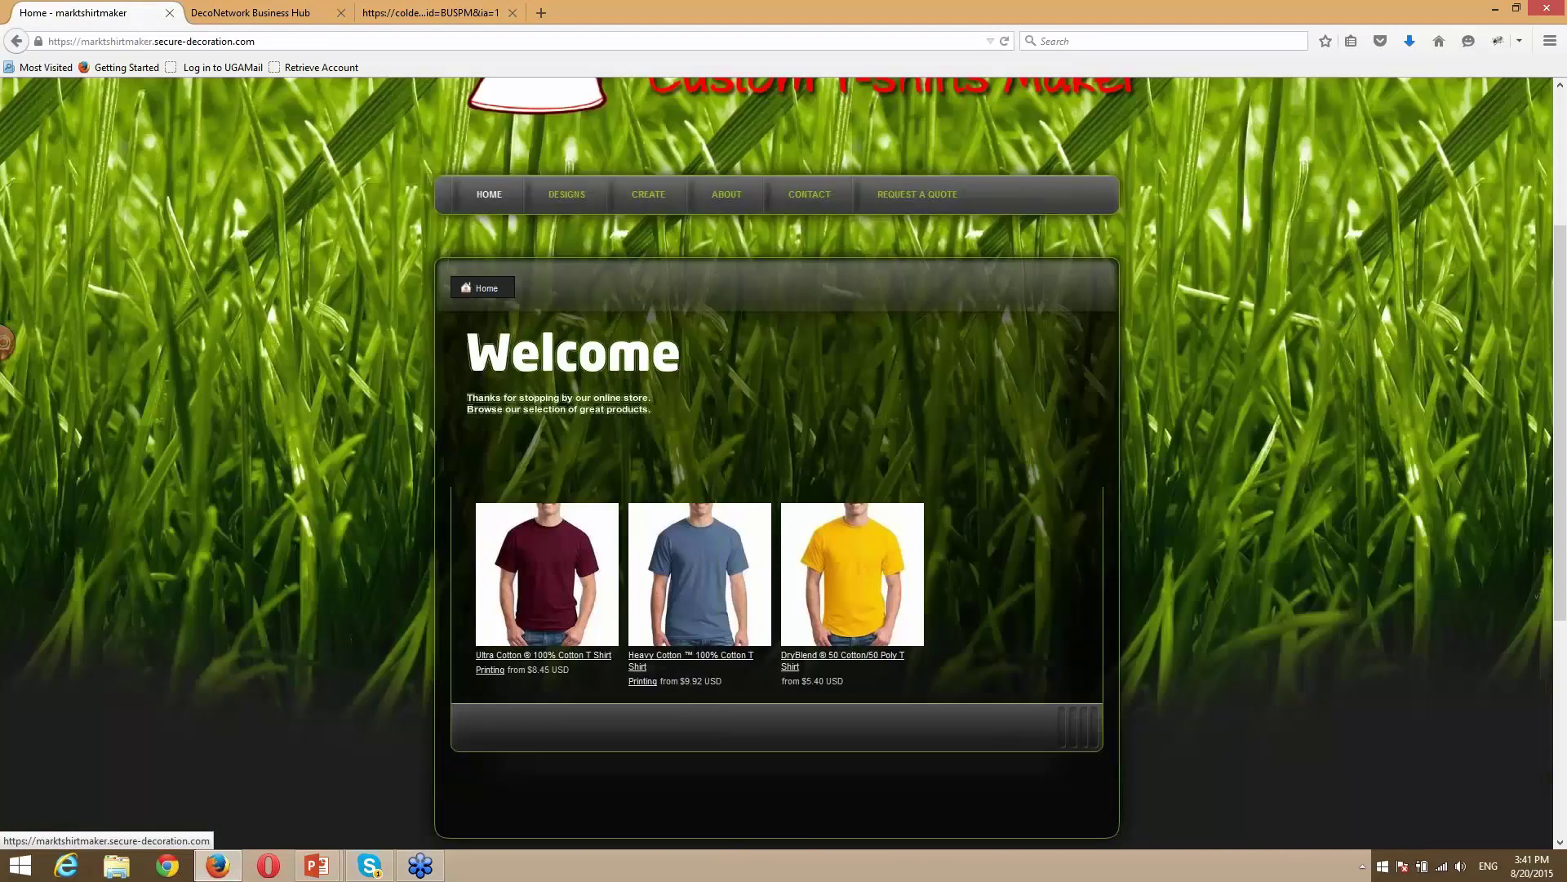
scroll(478, 326, "down", 3)
left_click(642, 462)
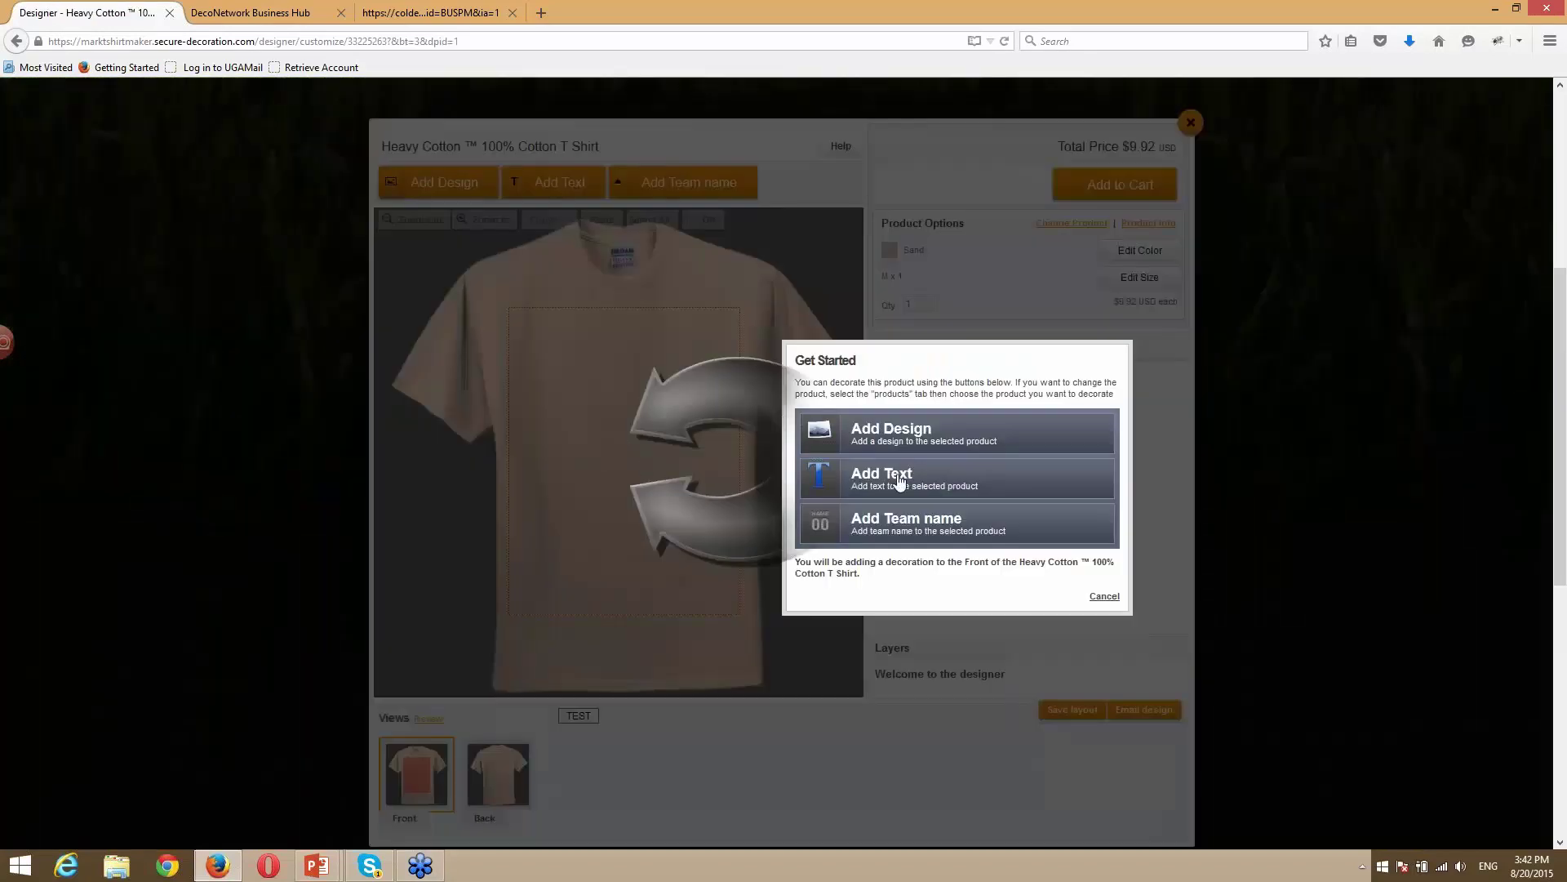
Add the text "Family Reunion" to the shirt's front and move it to the upper part of the print area.
left_click(897, 478)
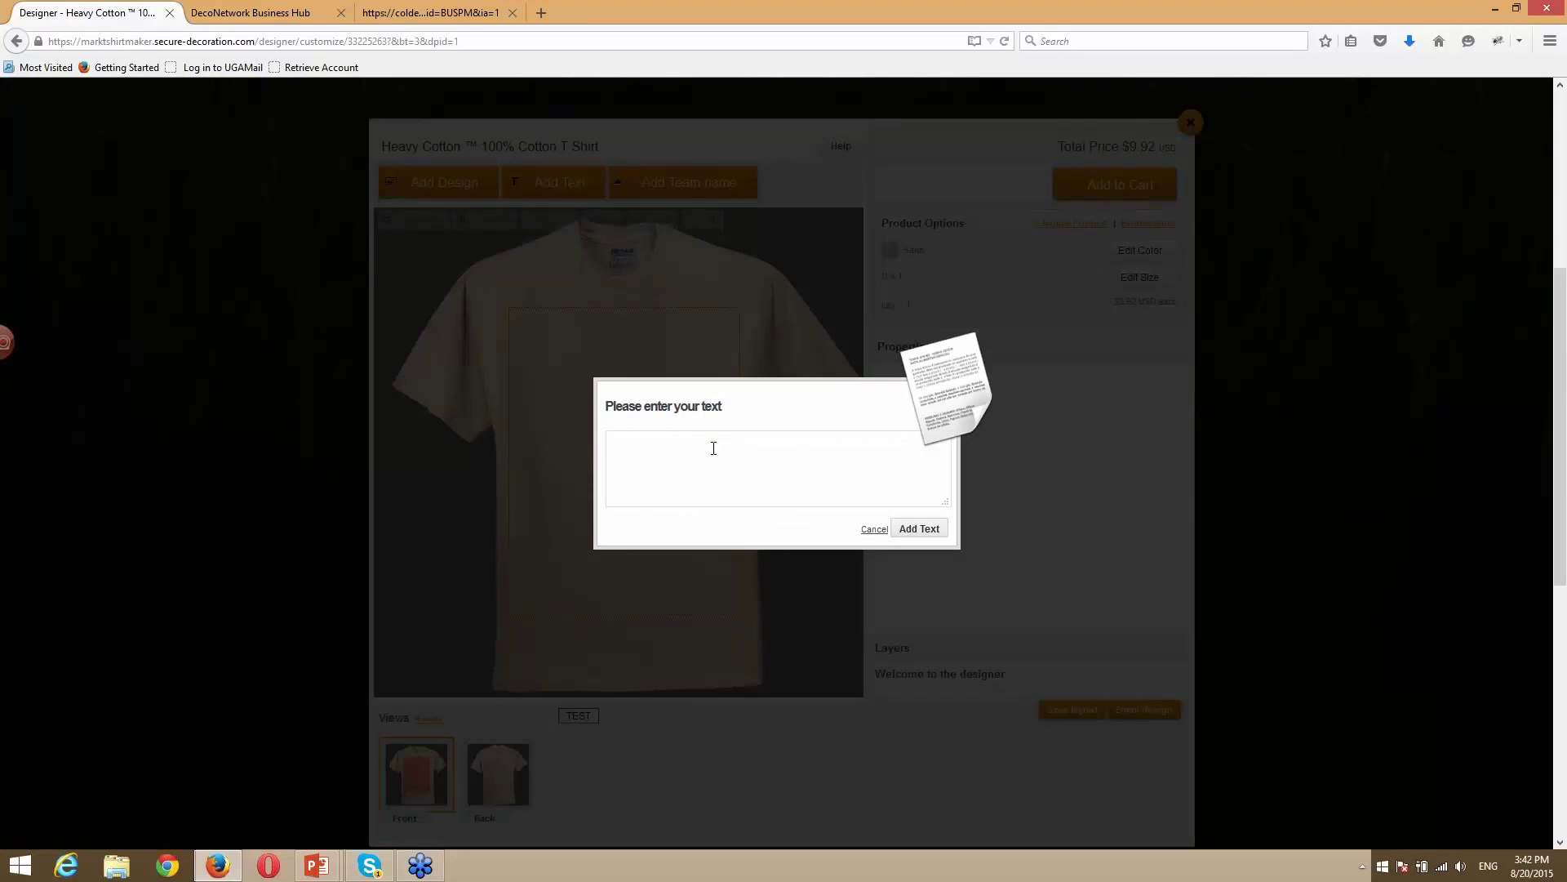
type("Family Reunion")
left_click(919, 529)
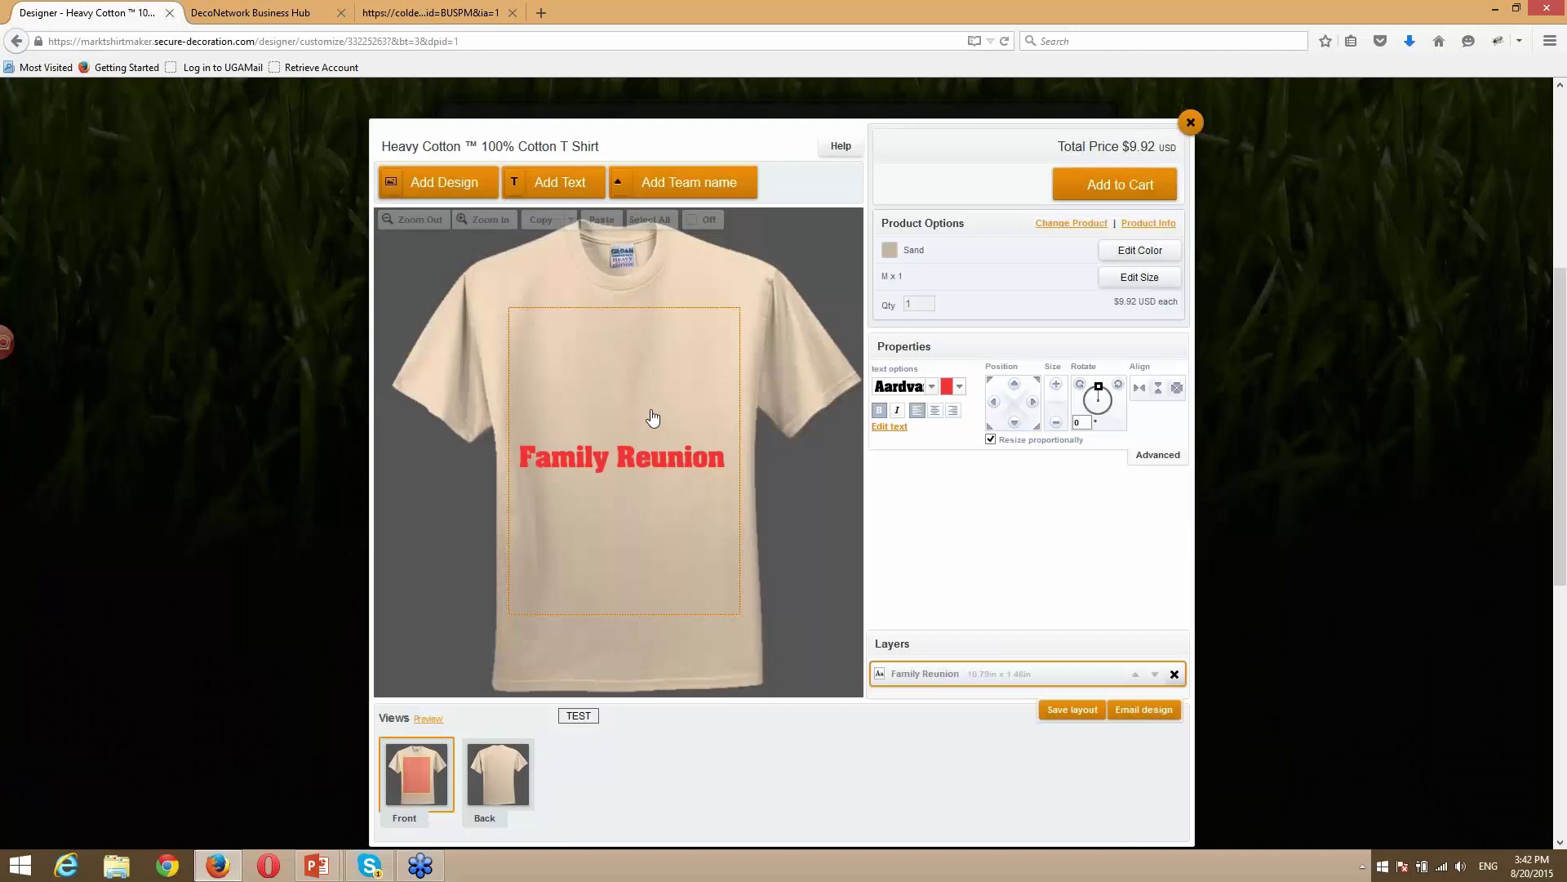
left_click_drag(652, 460, 651, 351)
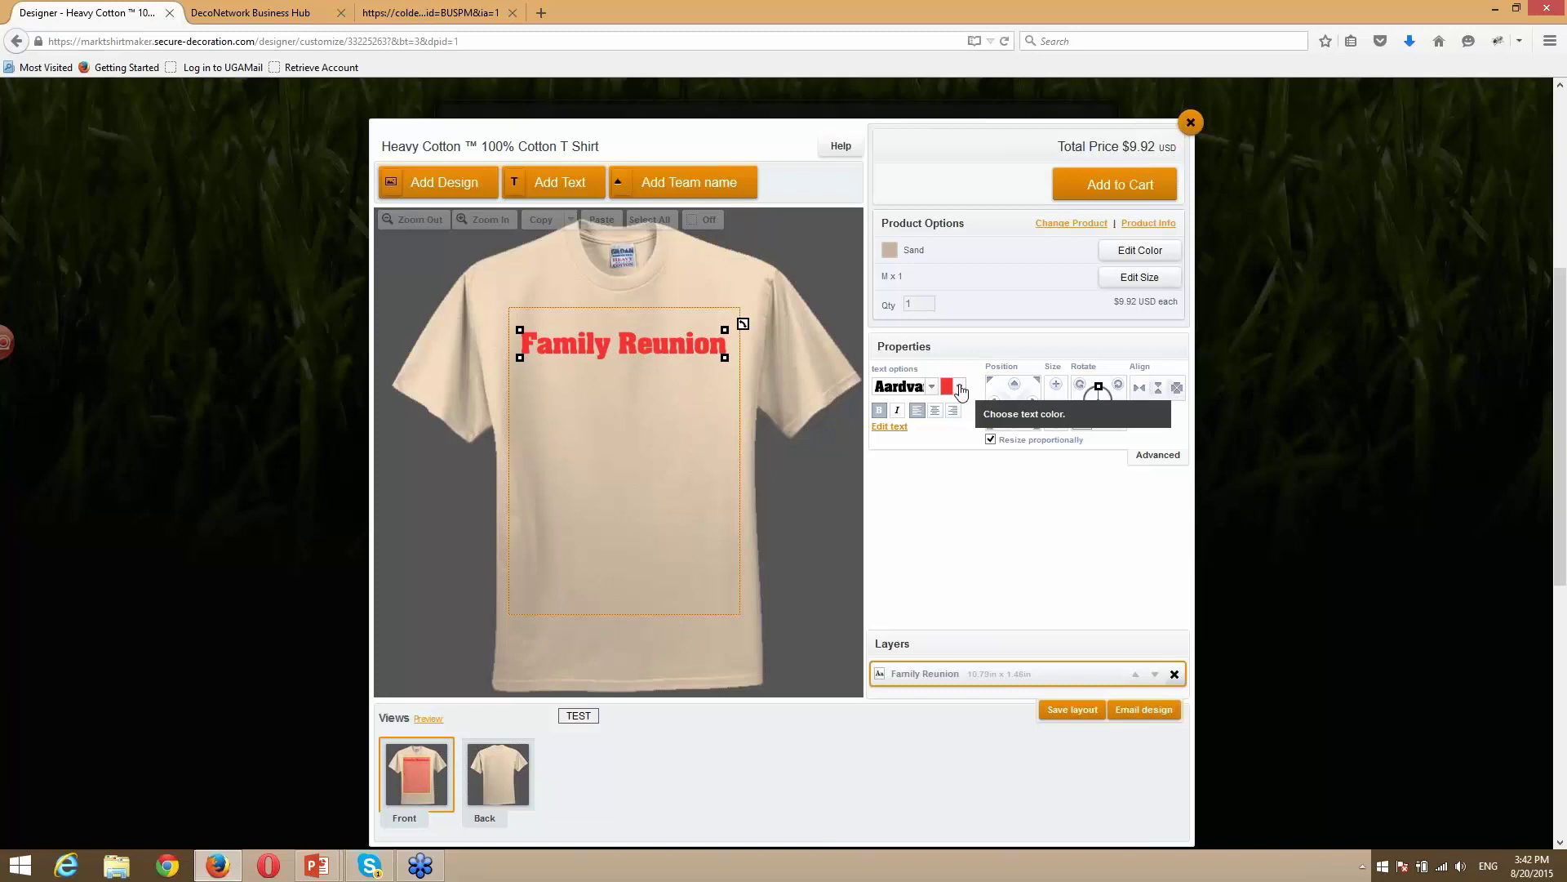
Go back from the Business+ sign-up form to the pricing page and view the monthly plans again.
left_click(288, 13)
left_click(397, 14)
left_click(16, 41)
scroll(524, 465, "down", 2)
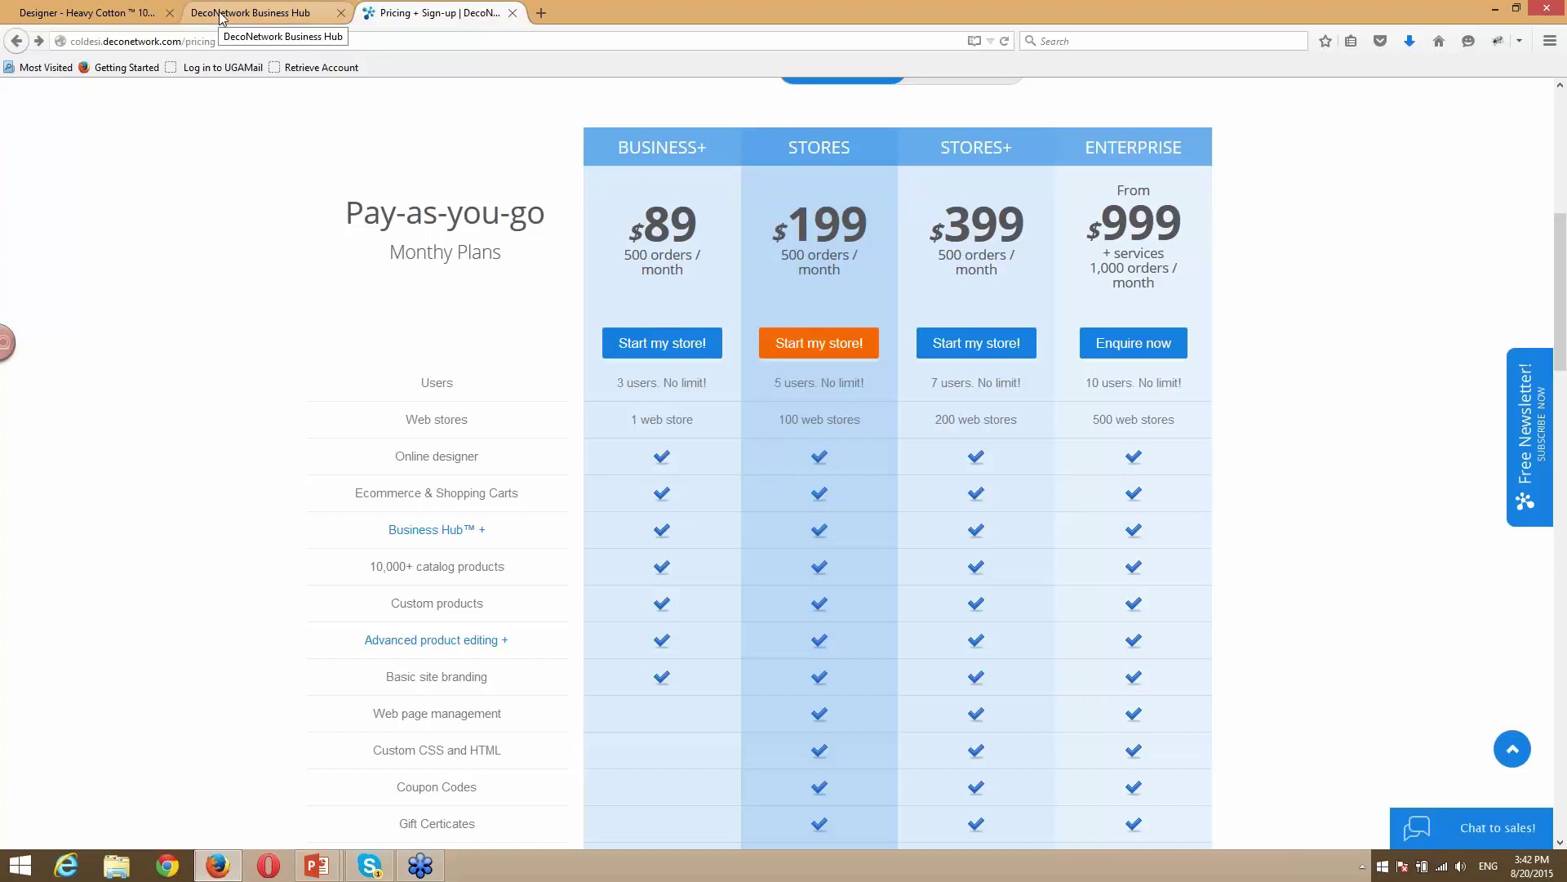
Return to the shirt designer and leave it without saving, going back to the store's home page.
left_click(111, 14)
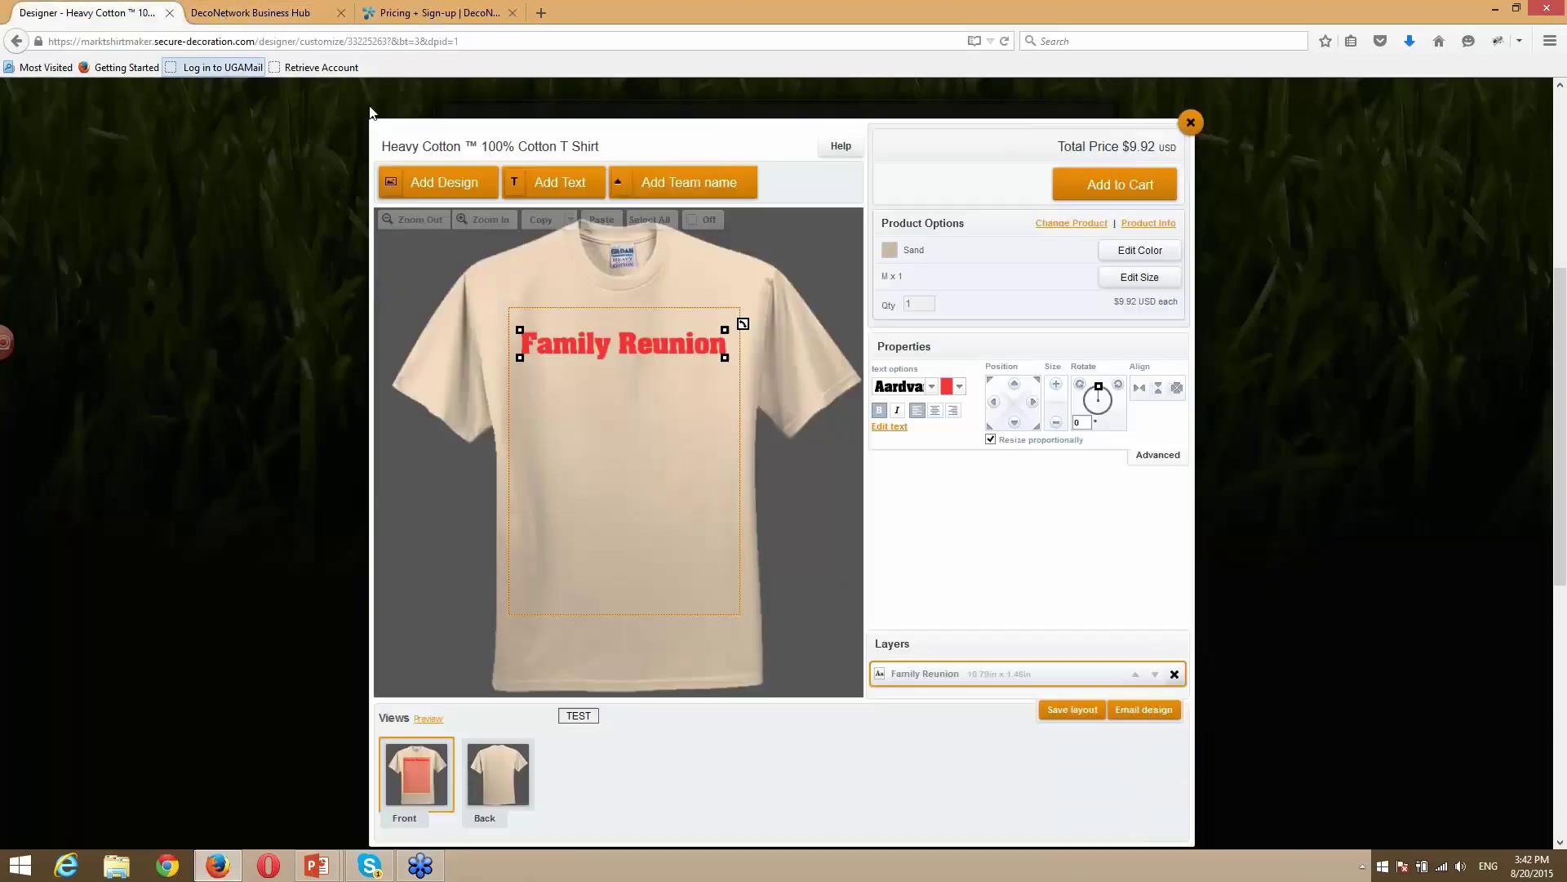
scroll(886, 396, "up", 3)
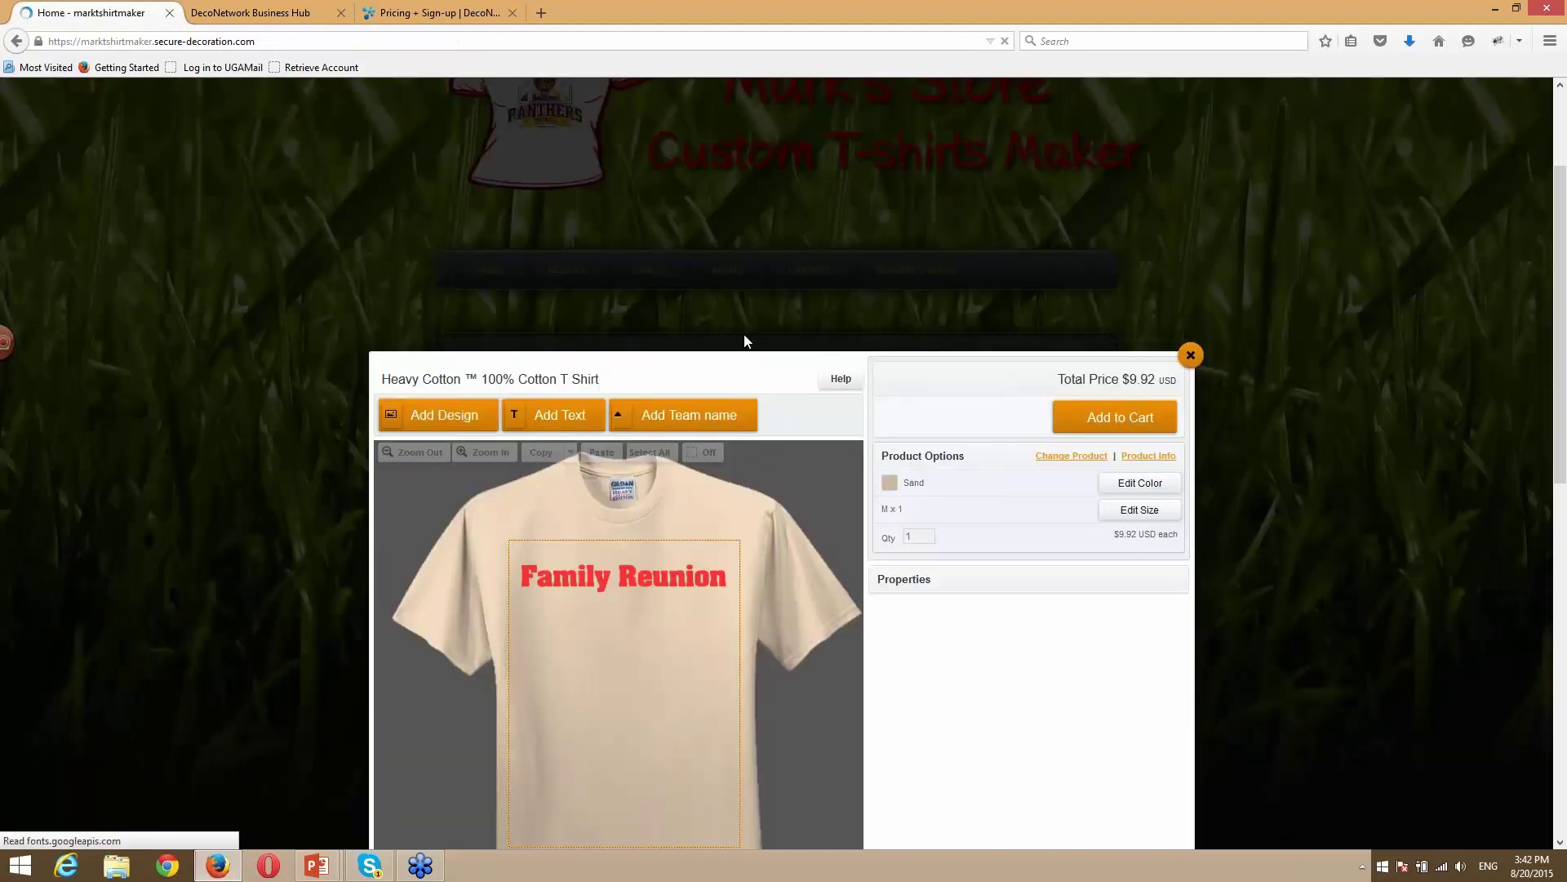
scroll(741, 384, "down", 3)
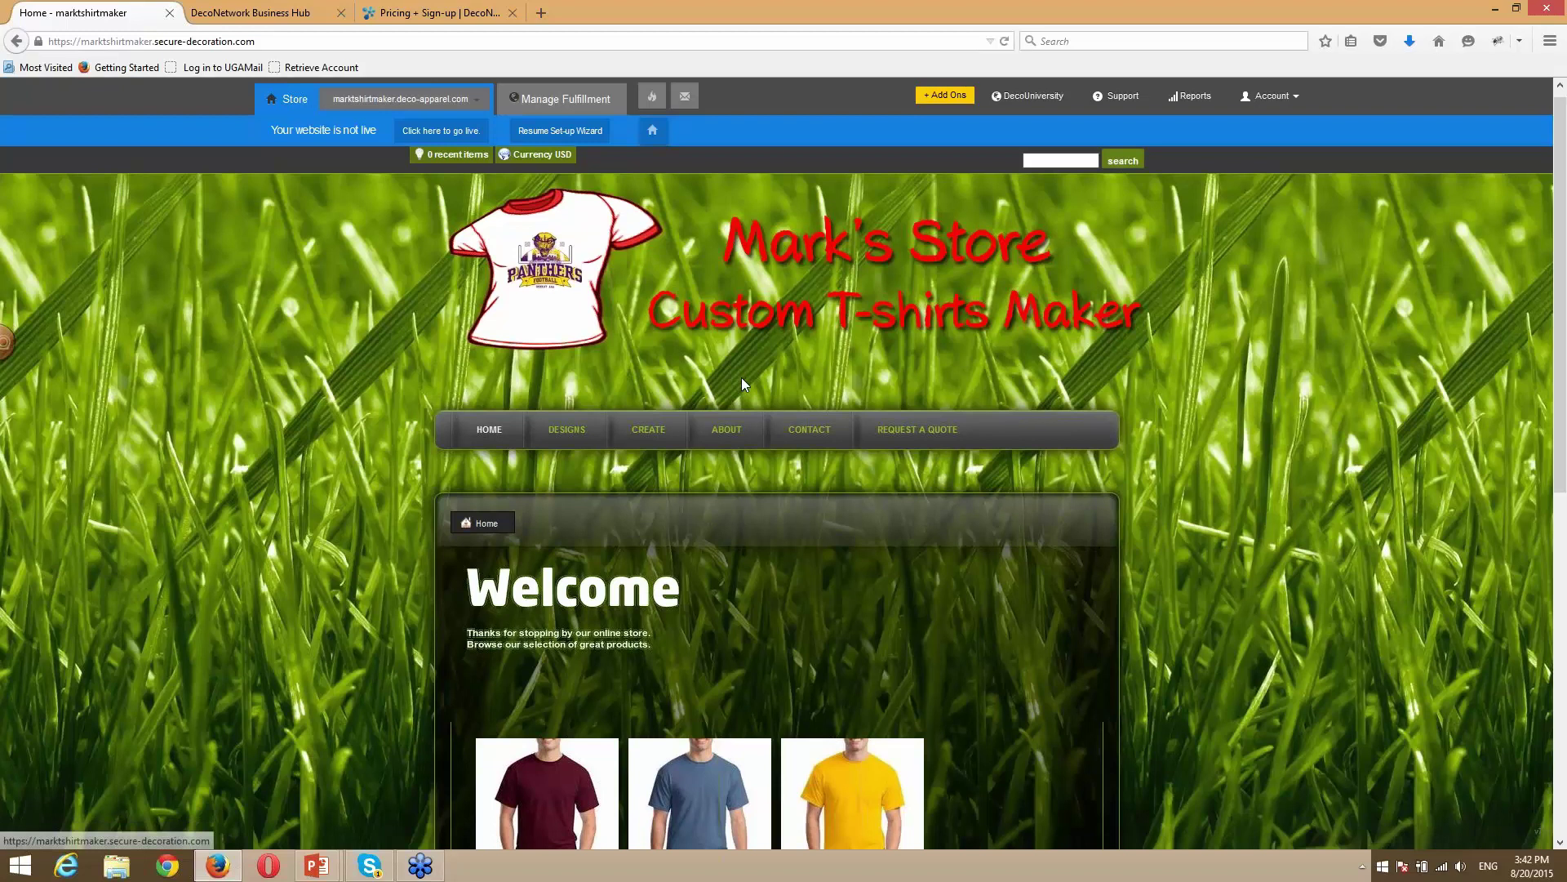
Open the Heavy Cotton 100% Cotton T Shirt product page and examine its size and color options.
left_click(676, 574)
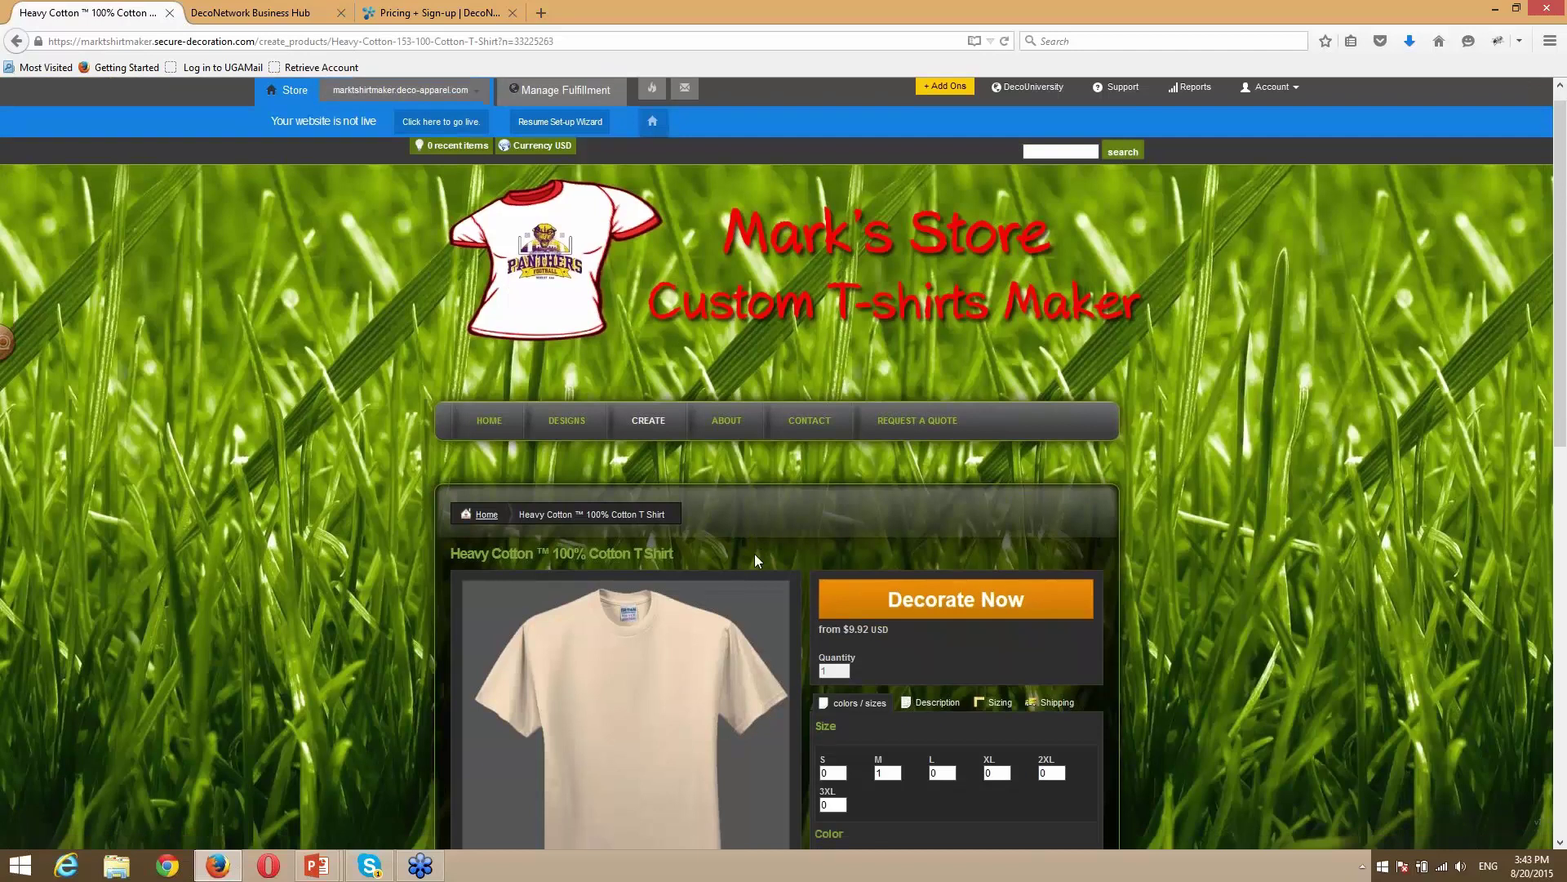
scroll(754, 554, "down", 2)
scroll(880, 500, "down", 1)
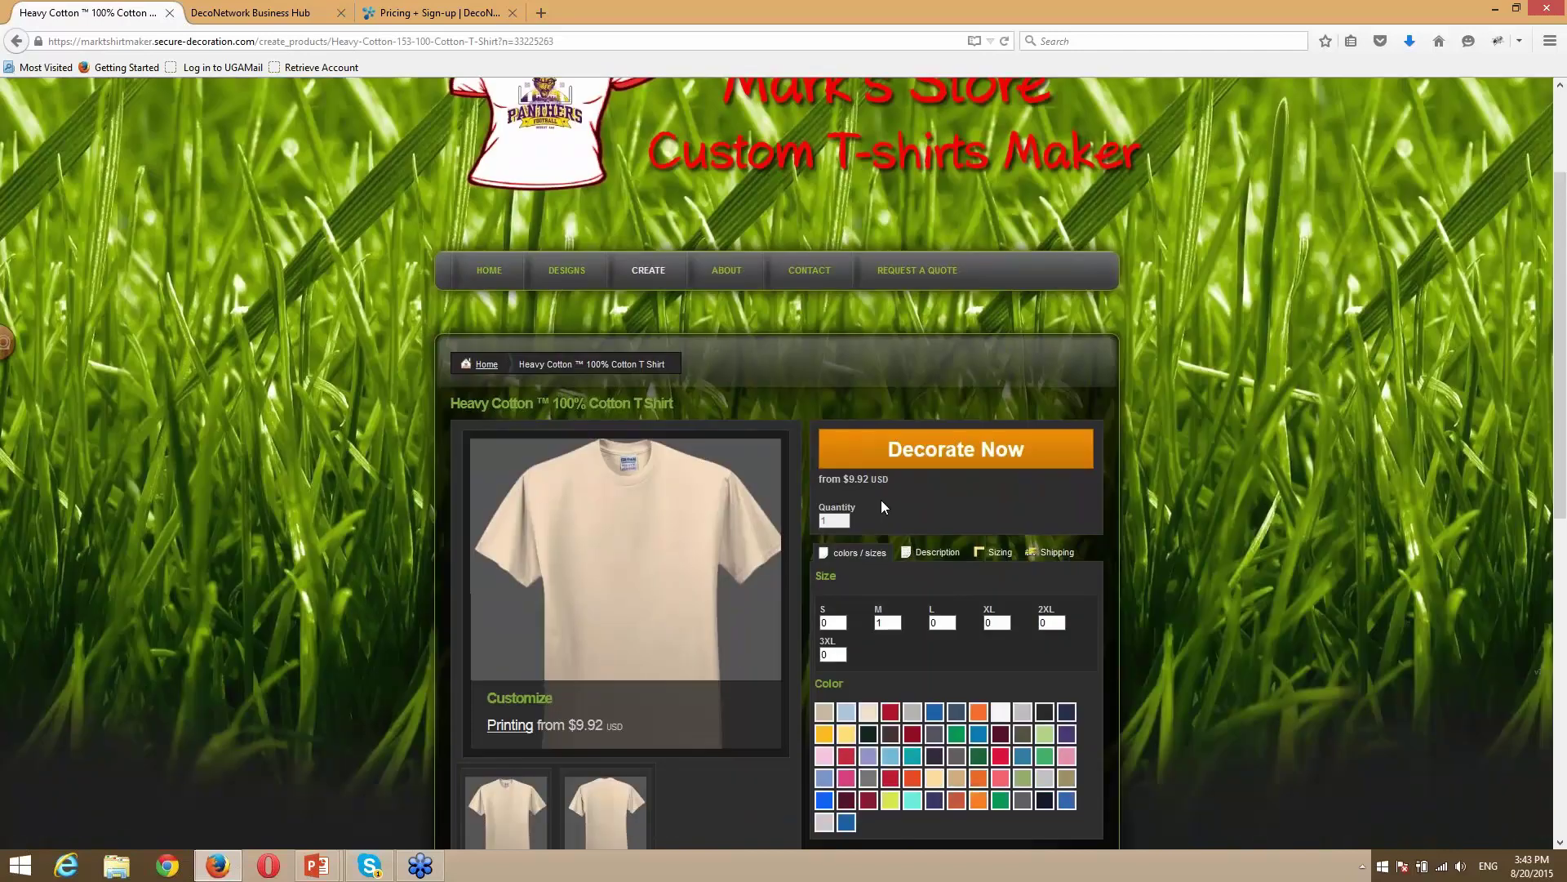
Open the store's Designs page and look through the design categories.
scroll(851, 501, "up", 2)
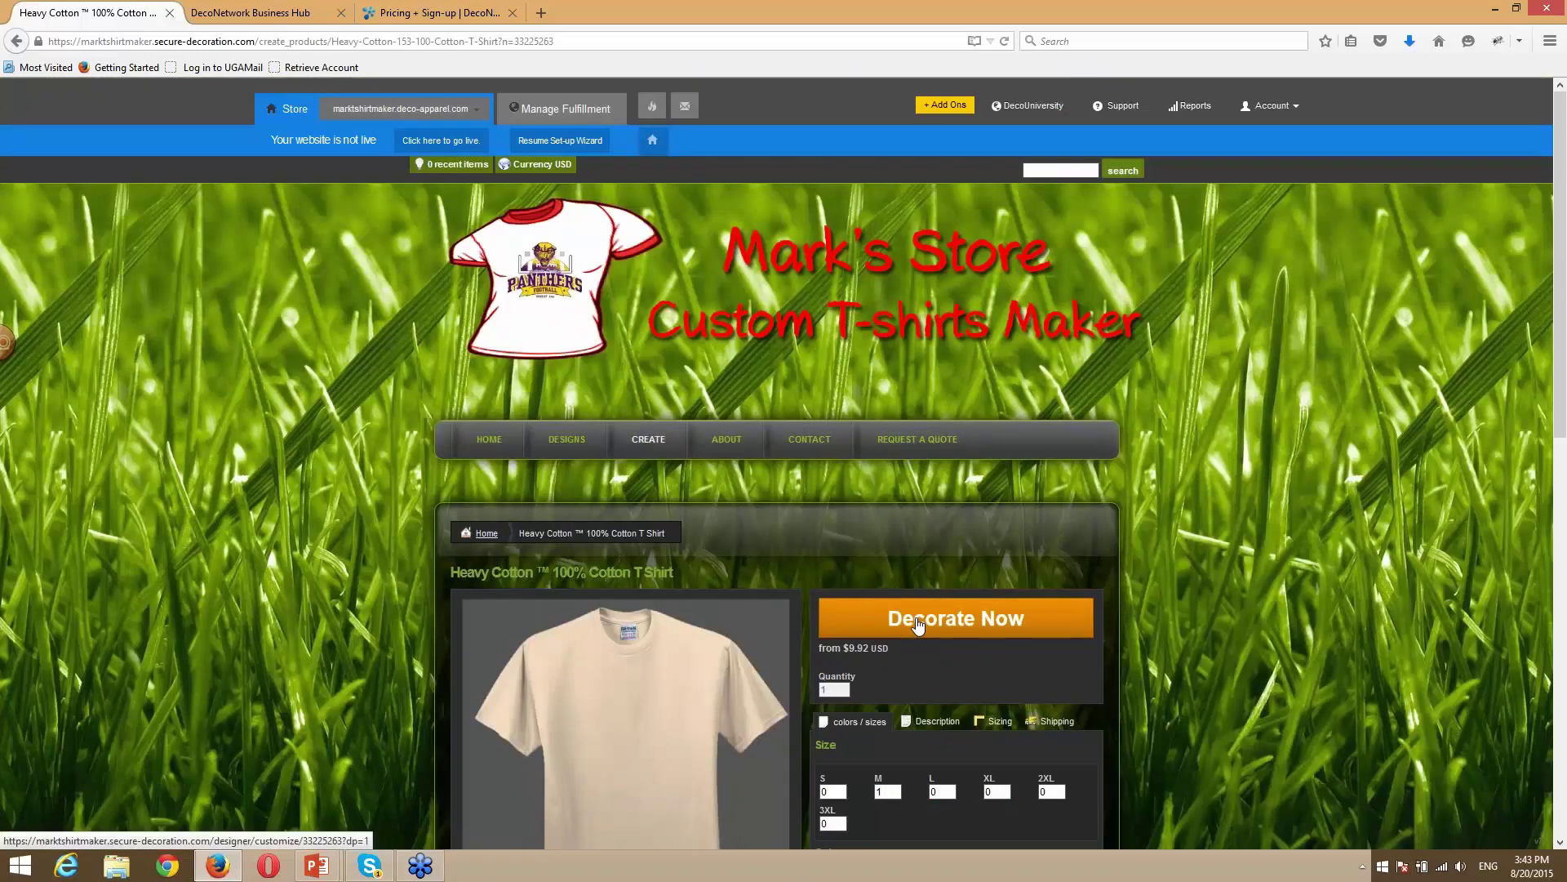
left_click(572, 443)
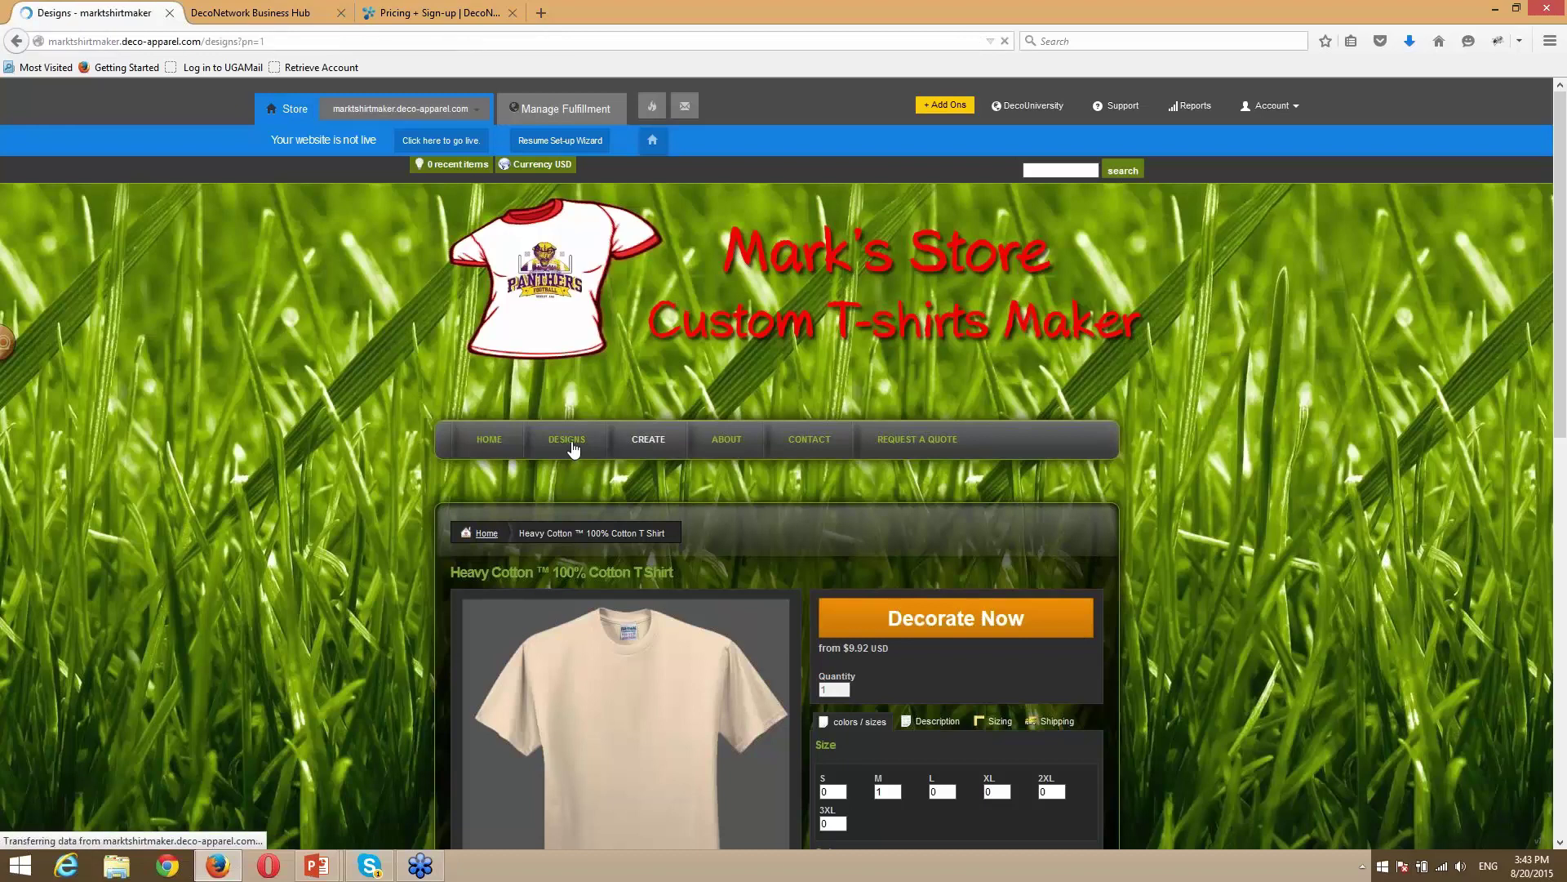
scroll(645, 508, "down", 1)
scroll(644, 510, "down", 1)
scroll(642, 508, "down", 1)
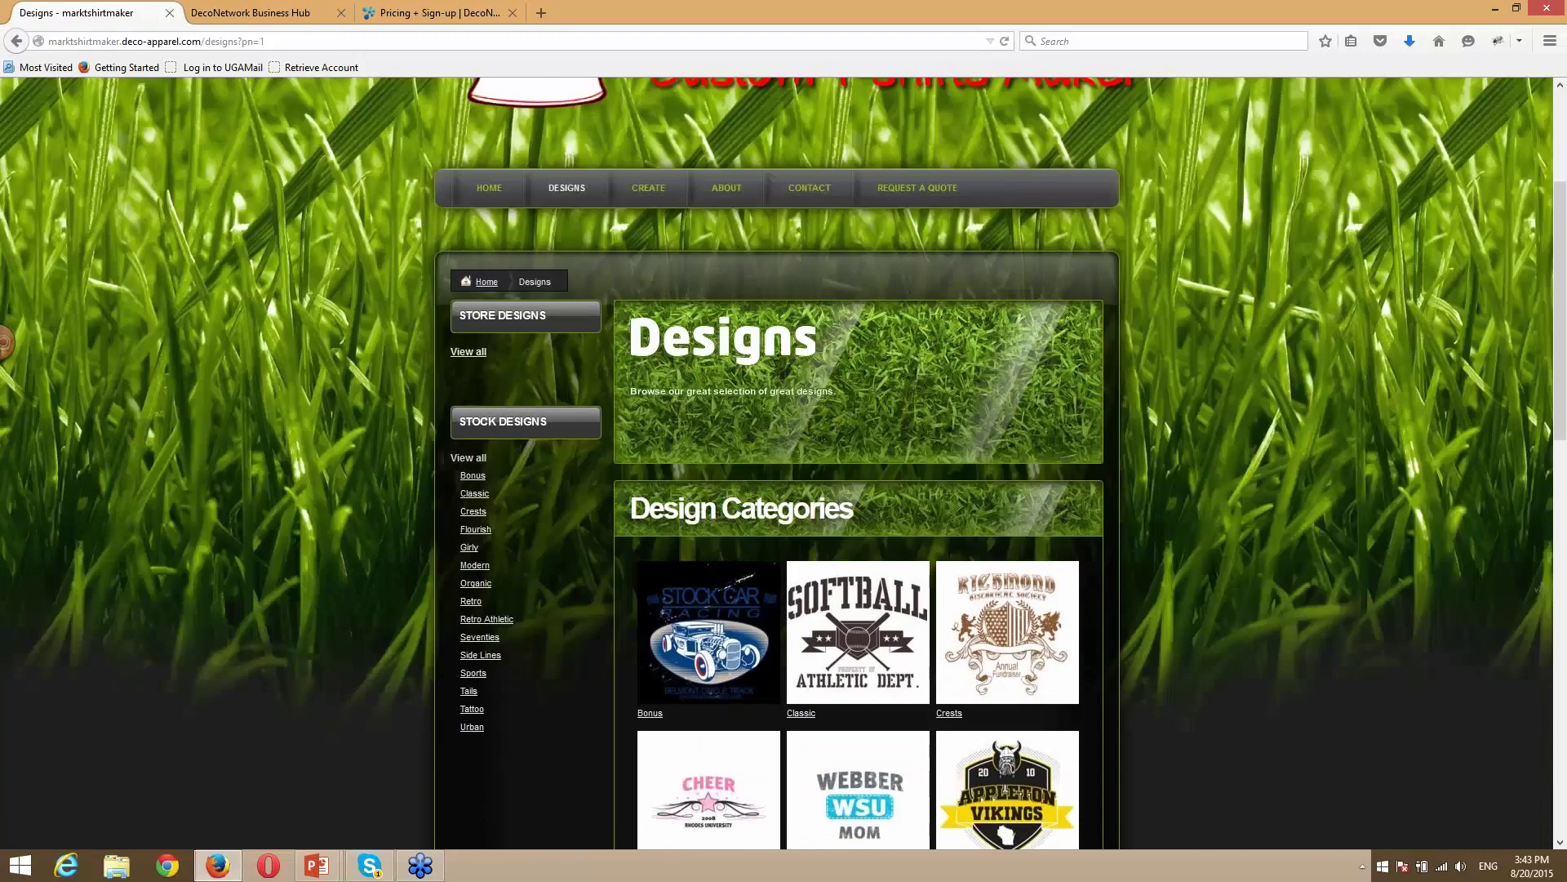
scroll(624, 523, "down", 1)
scroll(620, 525, "down", 1)
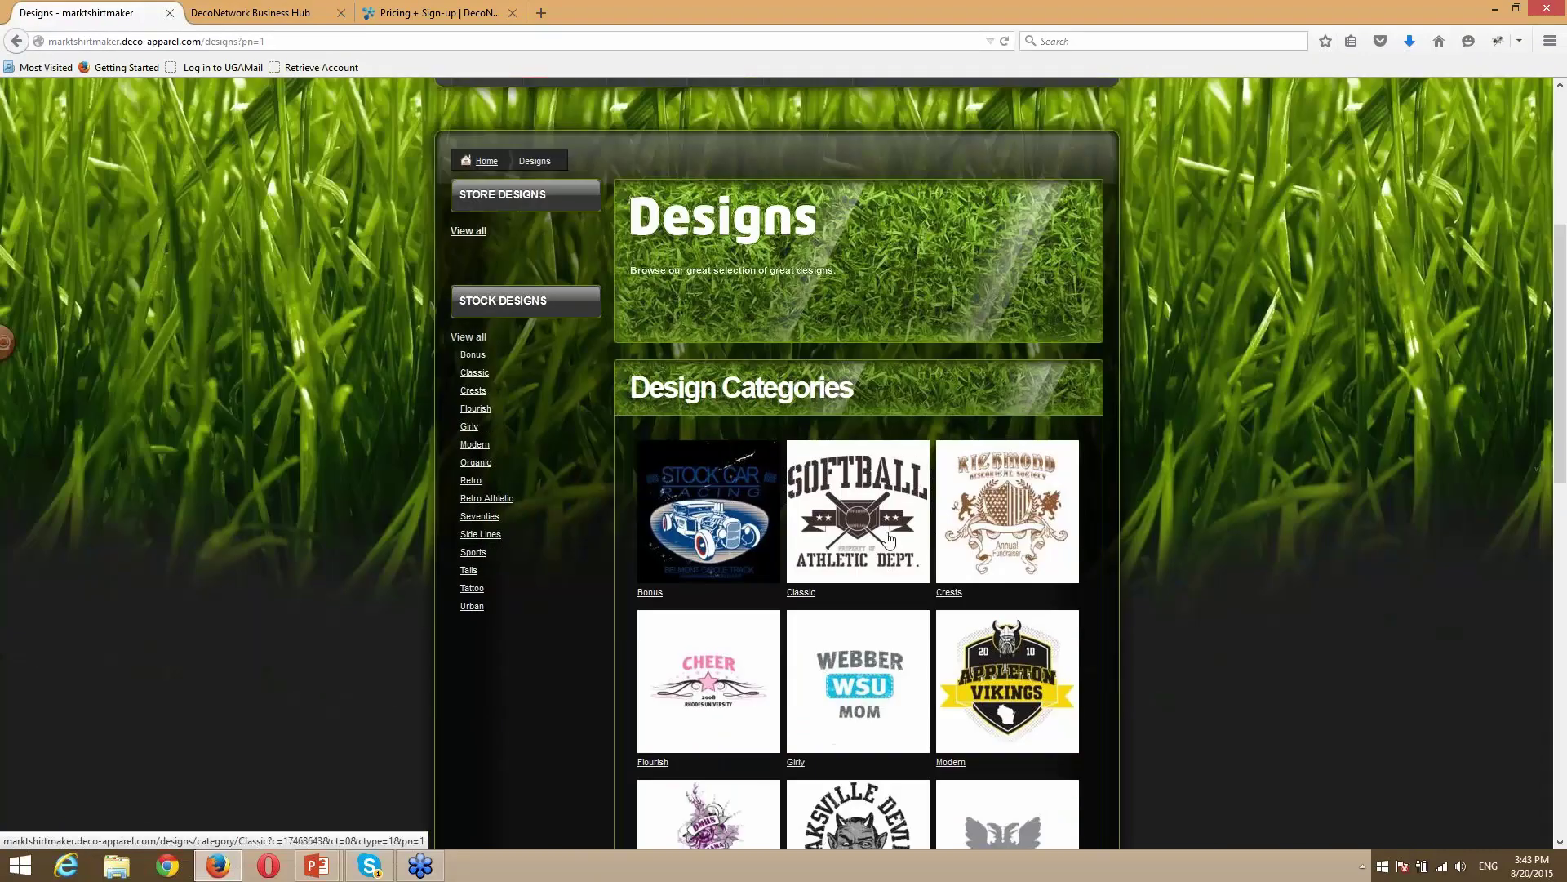
Select the MDC06 Appleton Vikings design from the Modern category and open its T-shirt personalization page.
left_click(1012, 680)
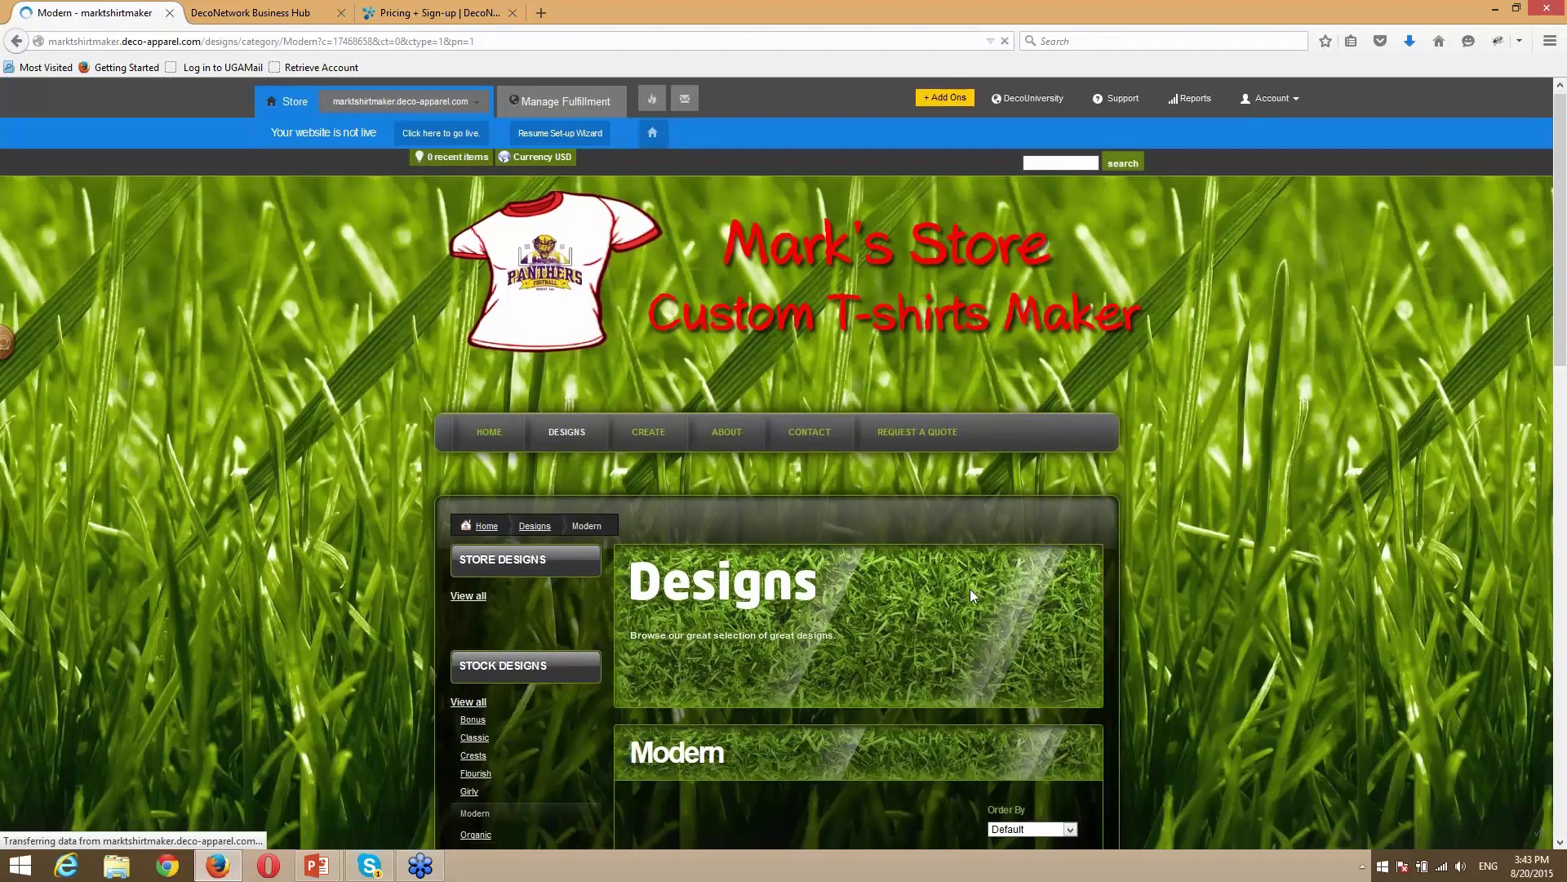
scroll(970, 589, "down", 4)
left_click(711, 562)
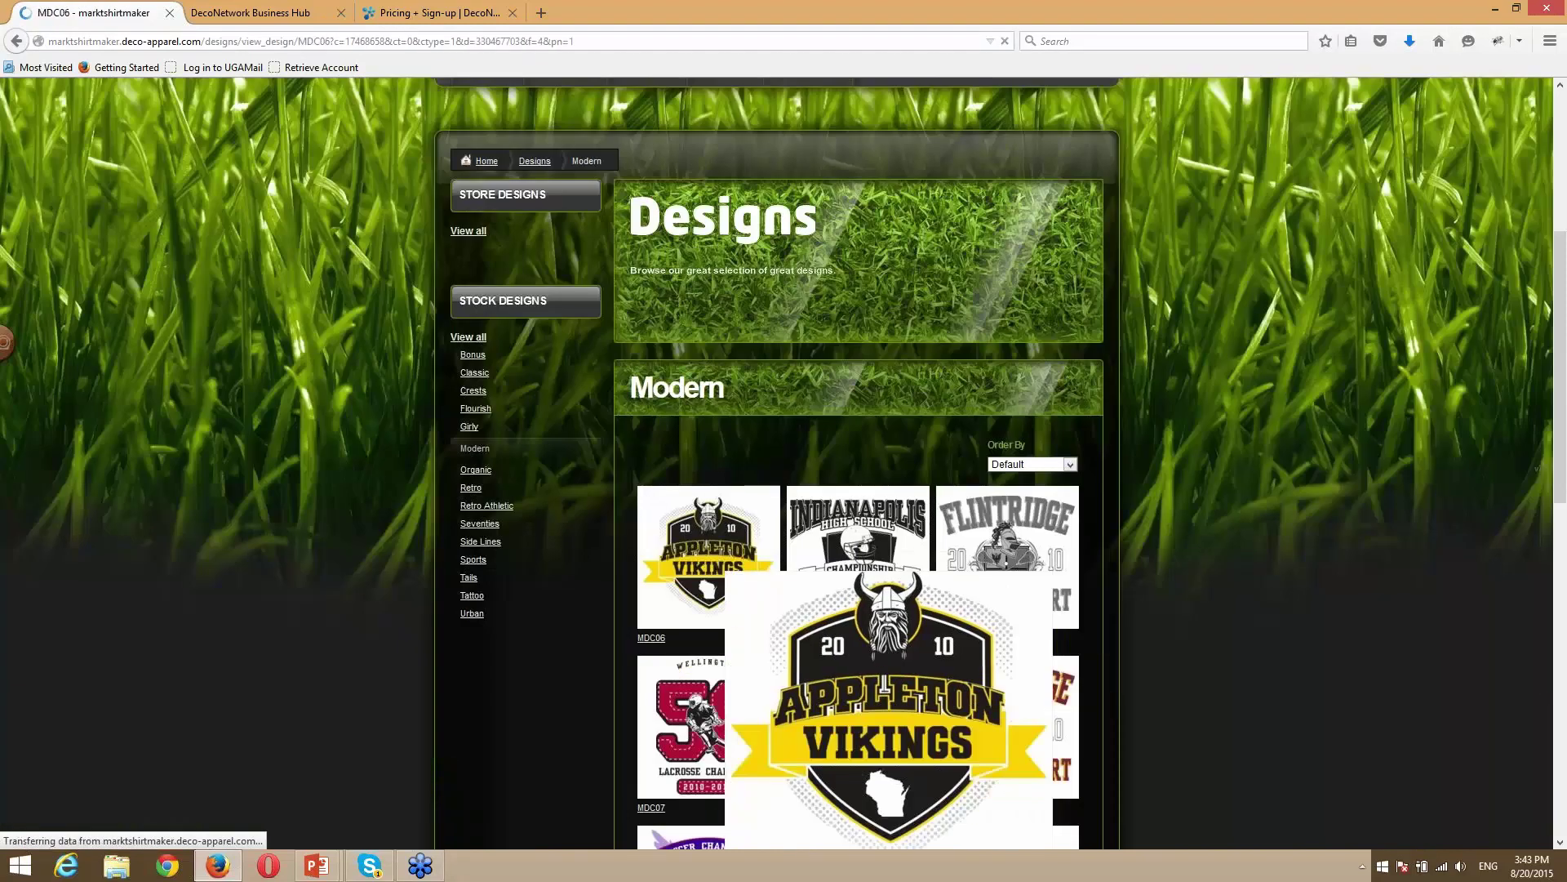
left_click(877, 645)
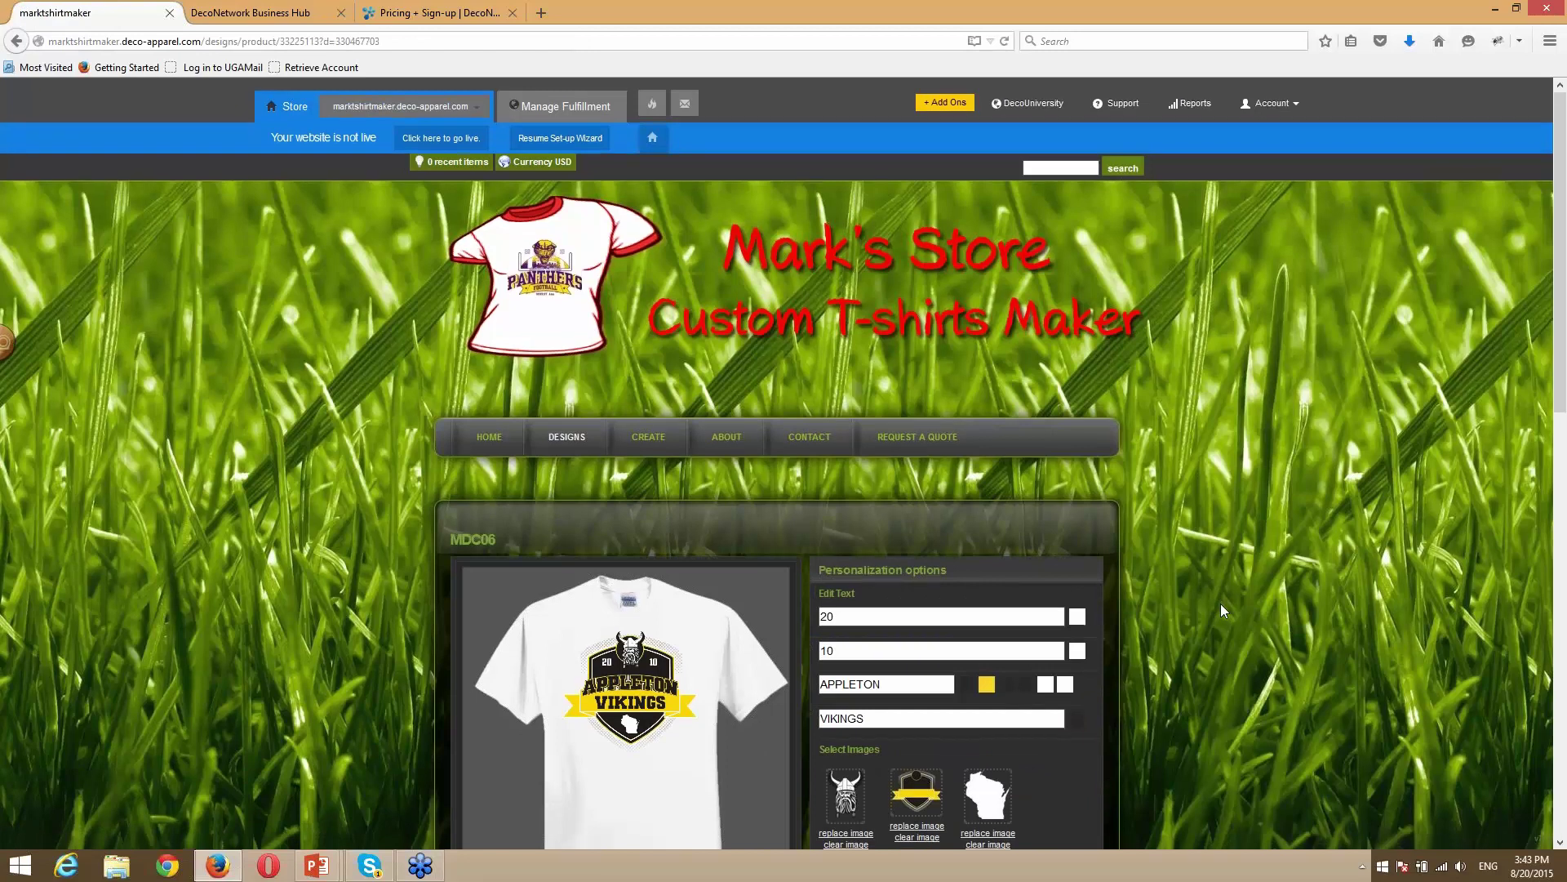
Change the design's last text line to "Atlanta", apply it, and check the enlarged shirt preview.
key("Tab")
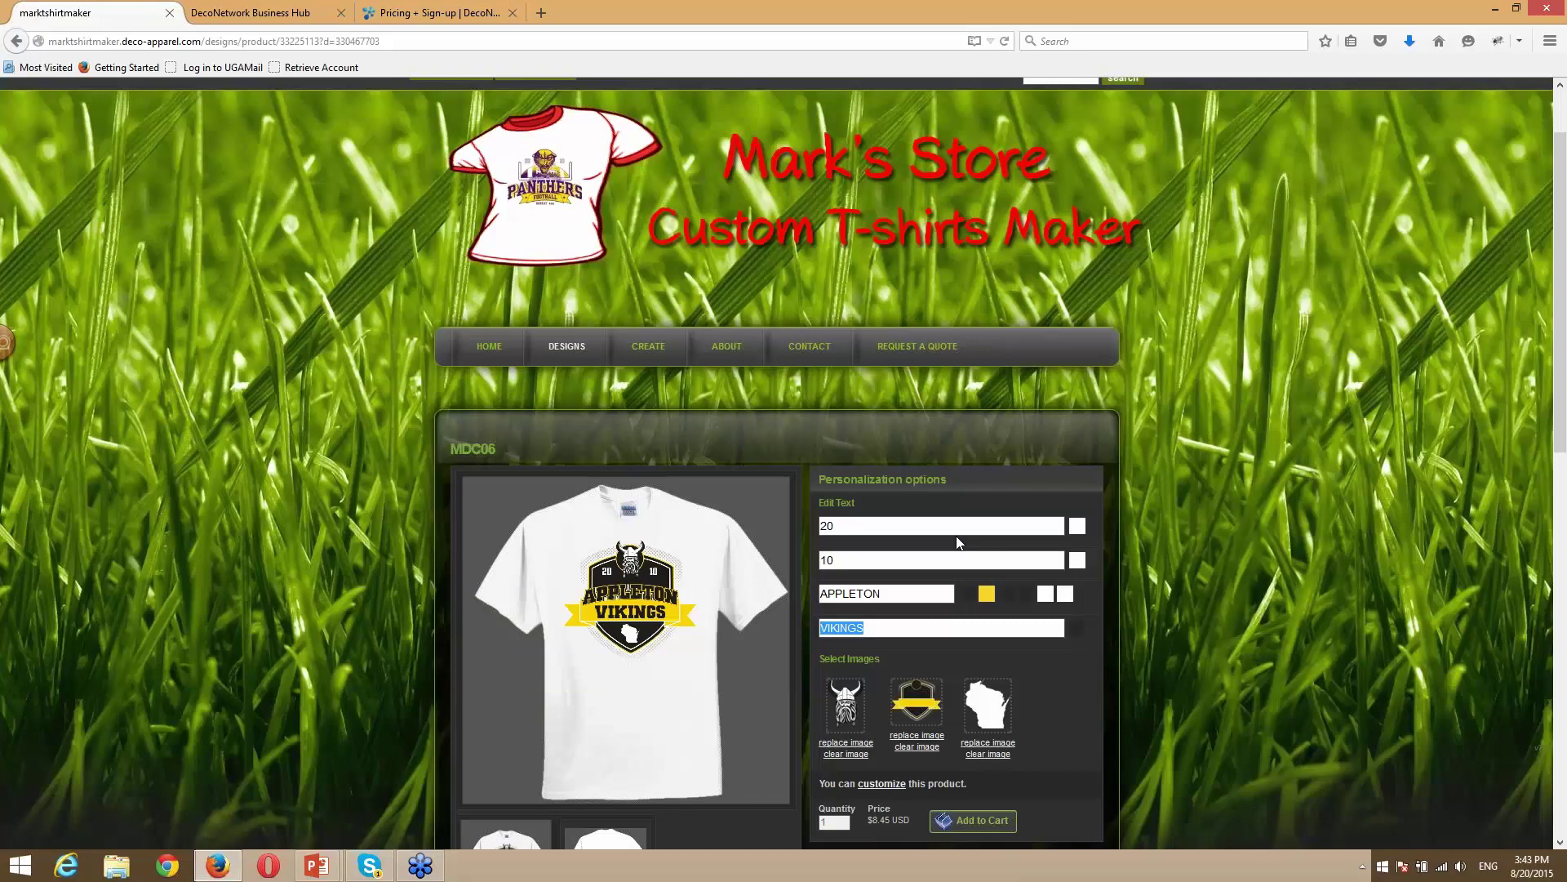
type("Atlanta")
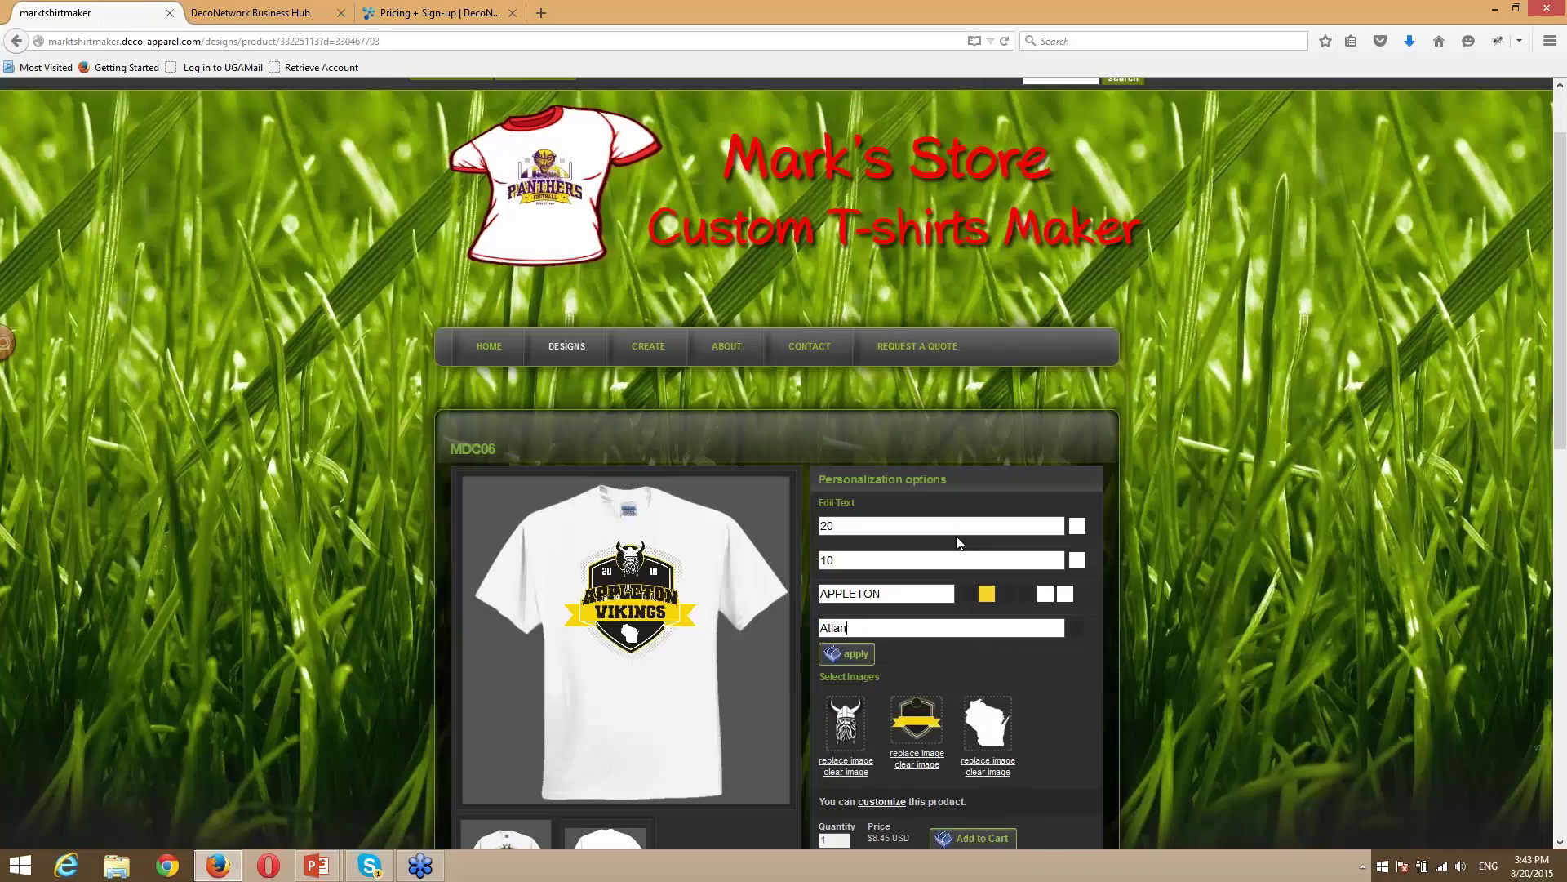
left_click(843, 657)
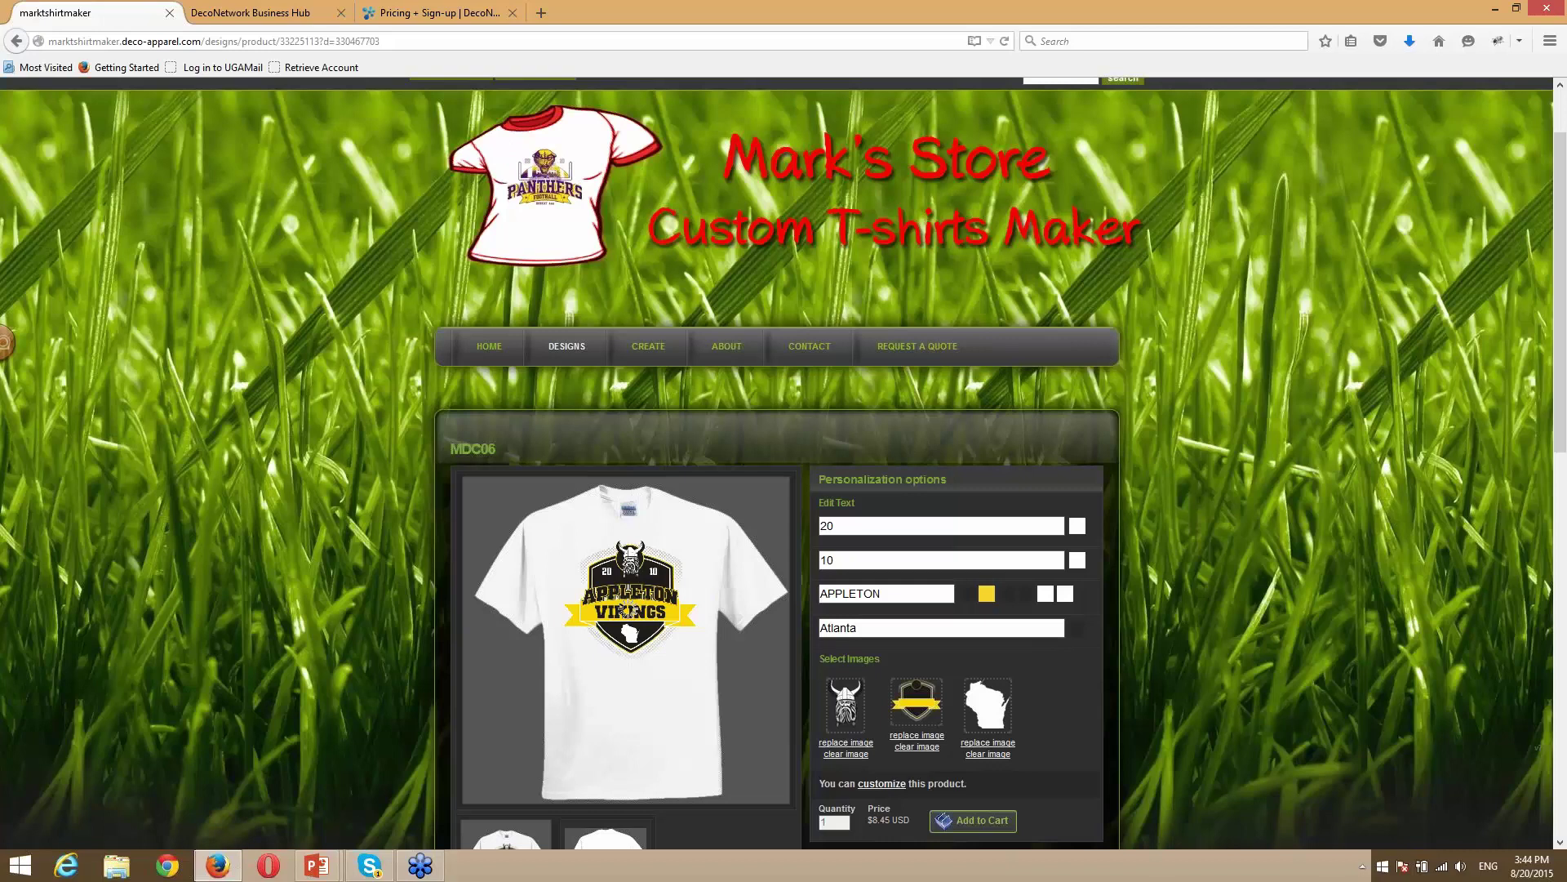
left_click(639, 617)
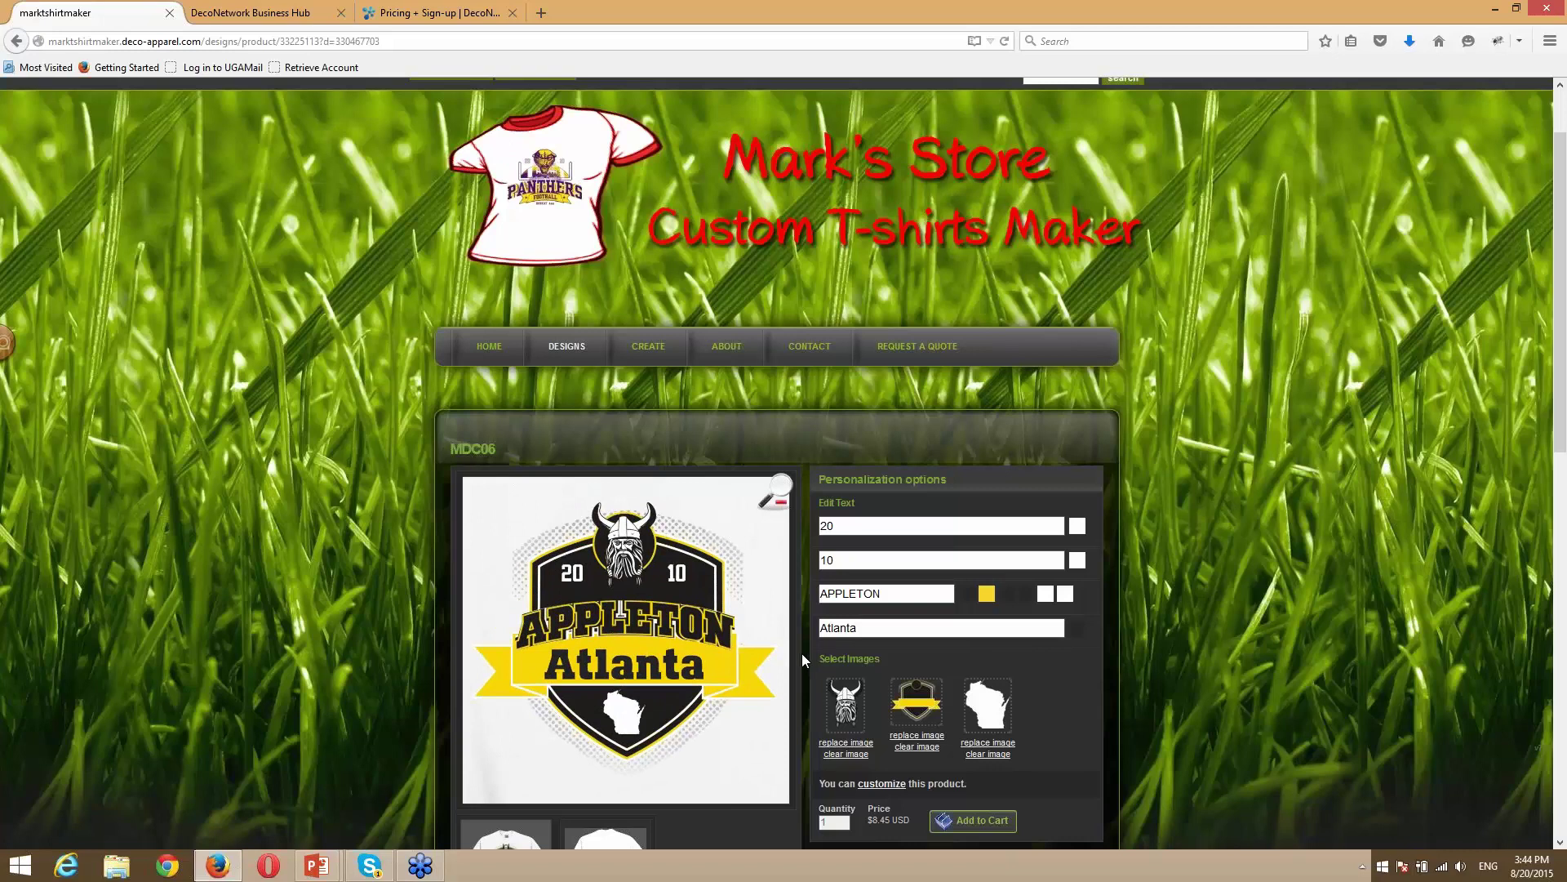
left_click(776, 497)
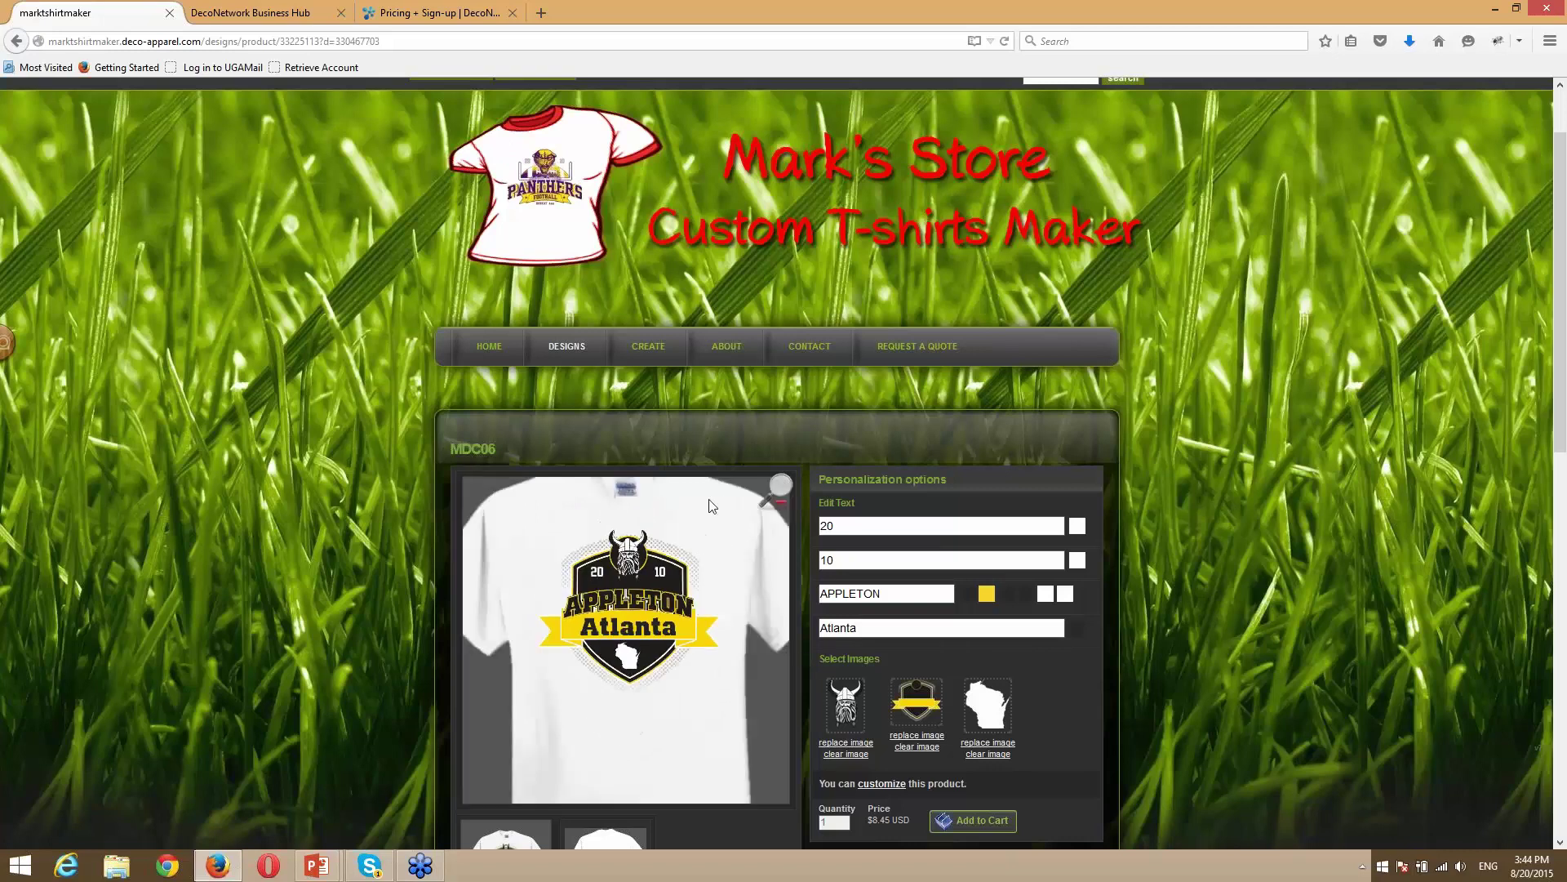
Return to store management, view the stock designs, and open the page for adding DecoNetwork design collections.
scroll(710, 506, "up", 2)
left_click(295, 108)
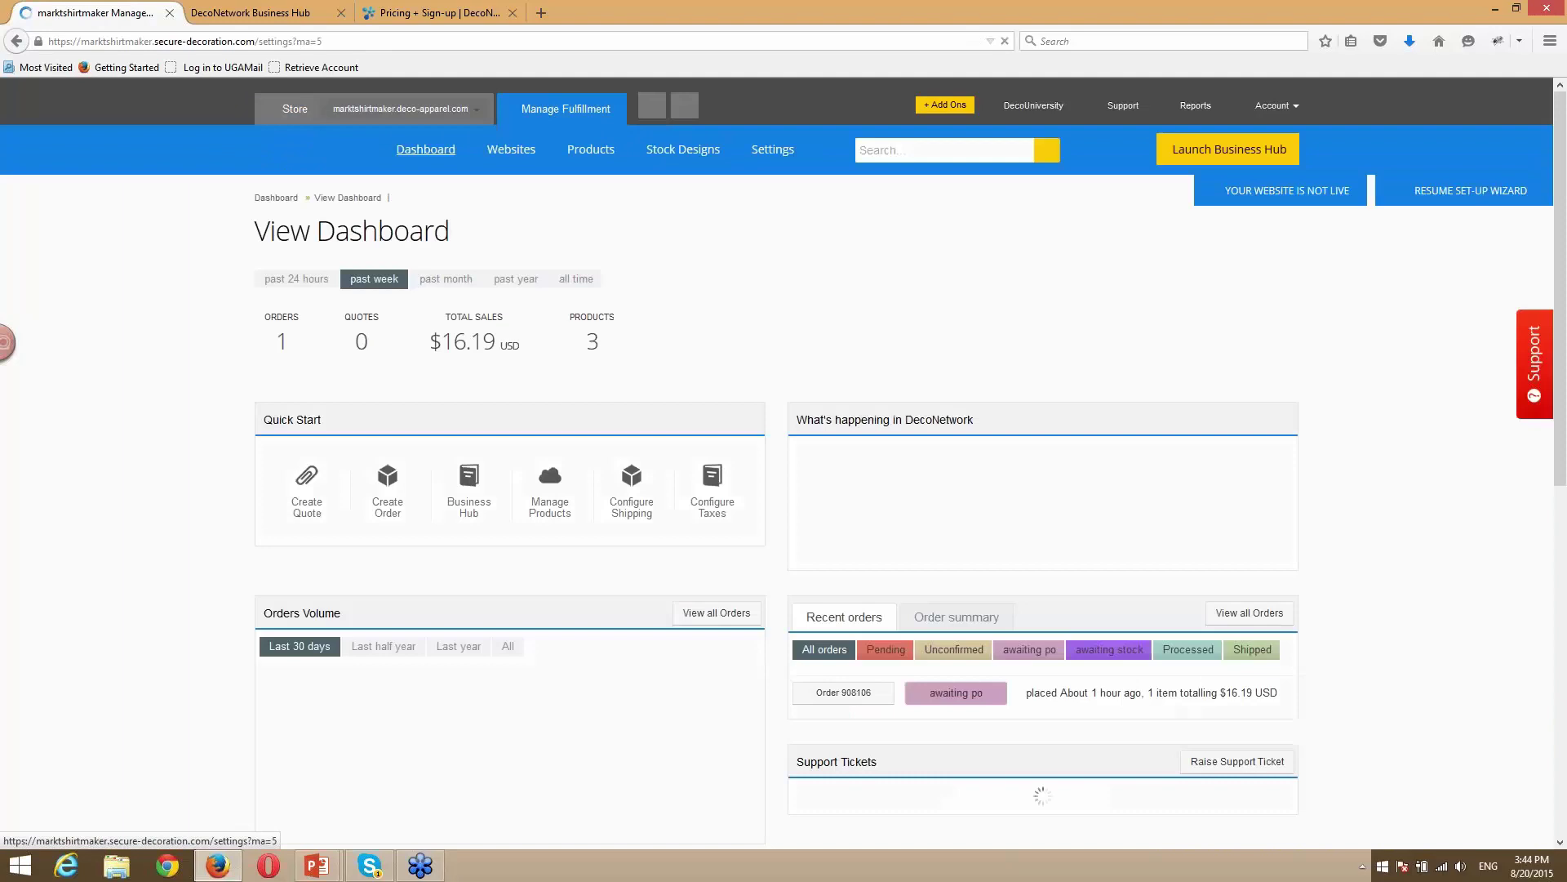
left_click(682, 155)
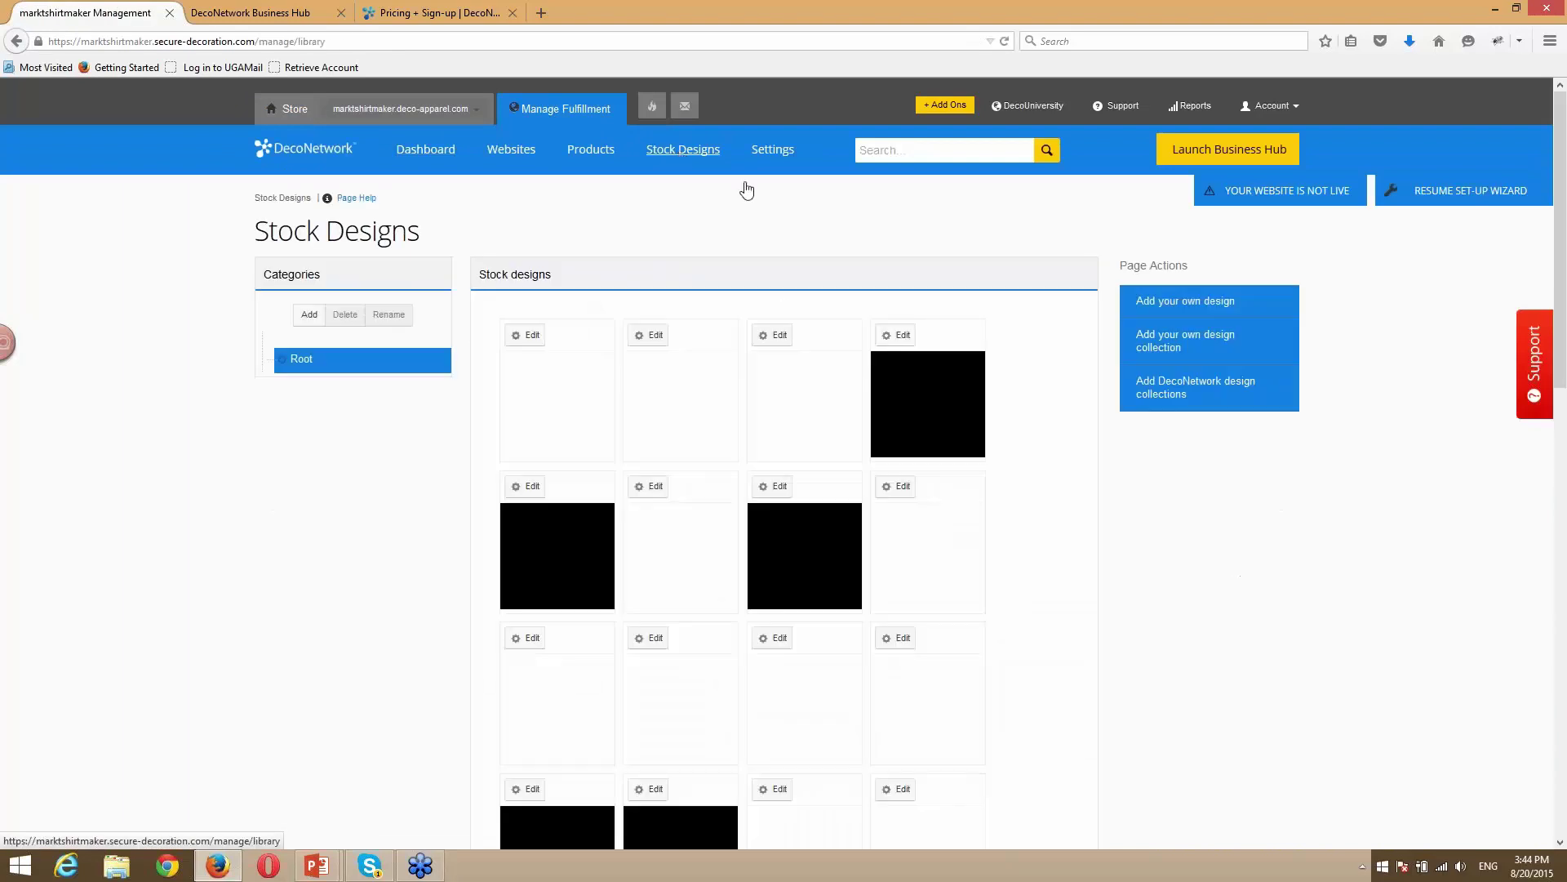
left_click(1190, 391)
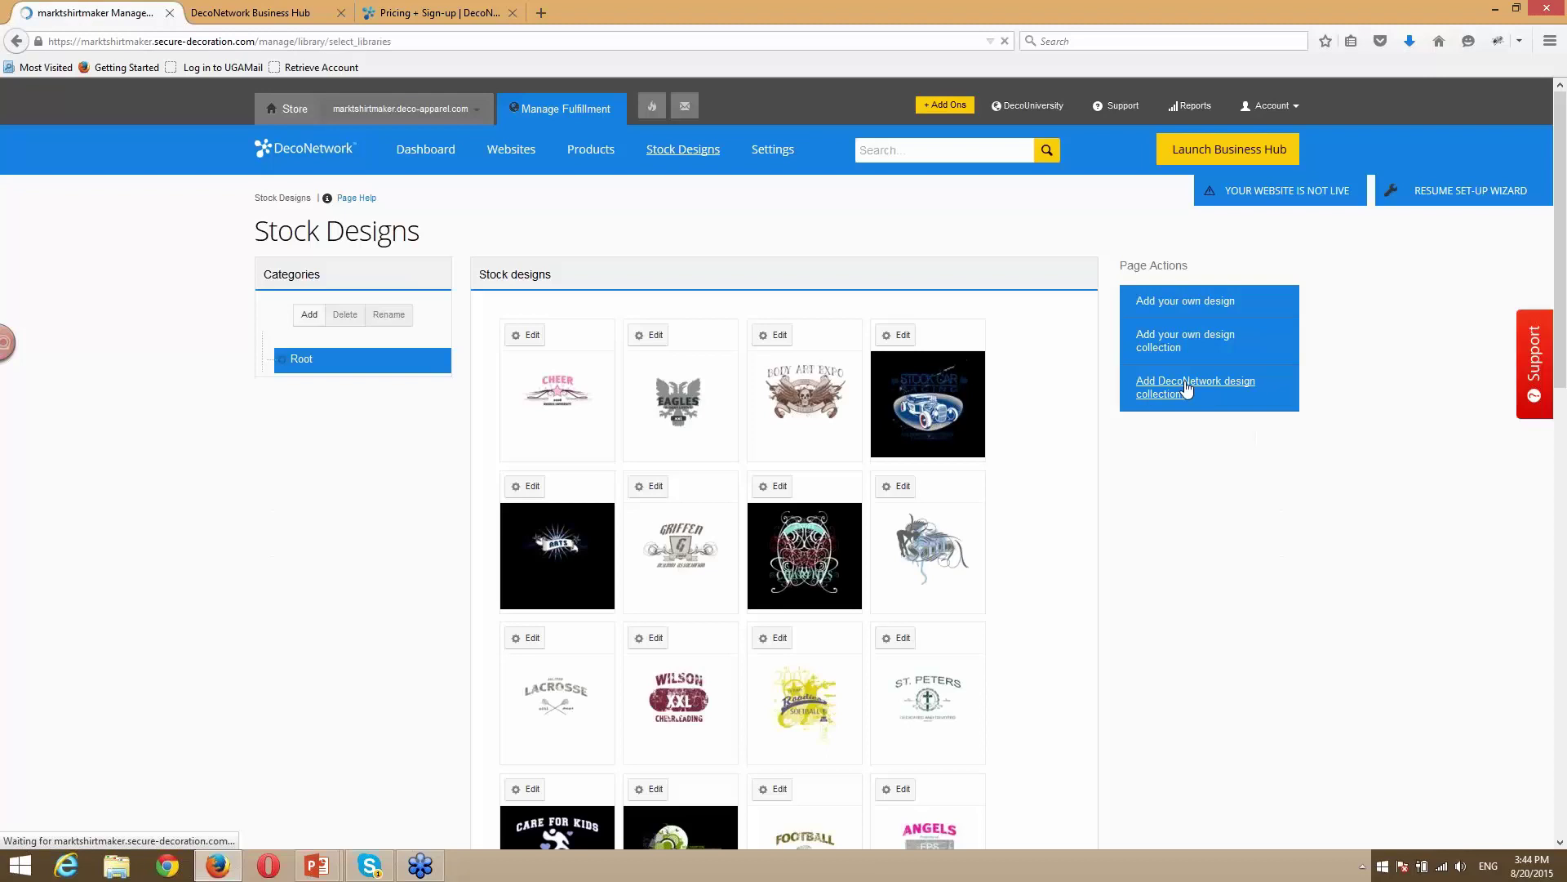
Examine the available stock design collections, from Digital Arts Solutions to Reviation, with their monthly fees and per-use prices.
scroll(1074, 454, "down", 2)
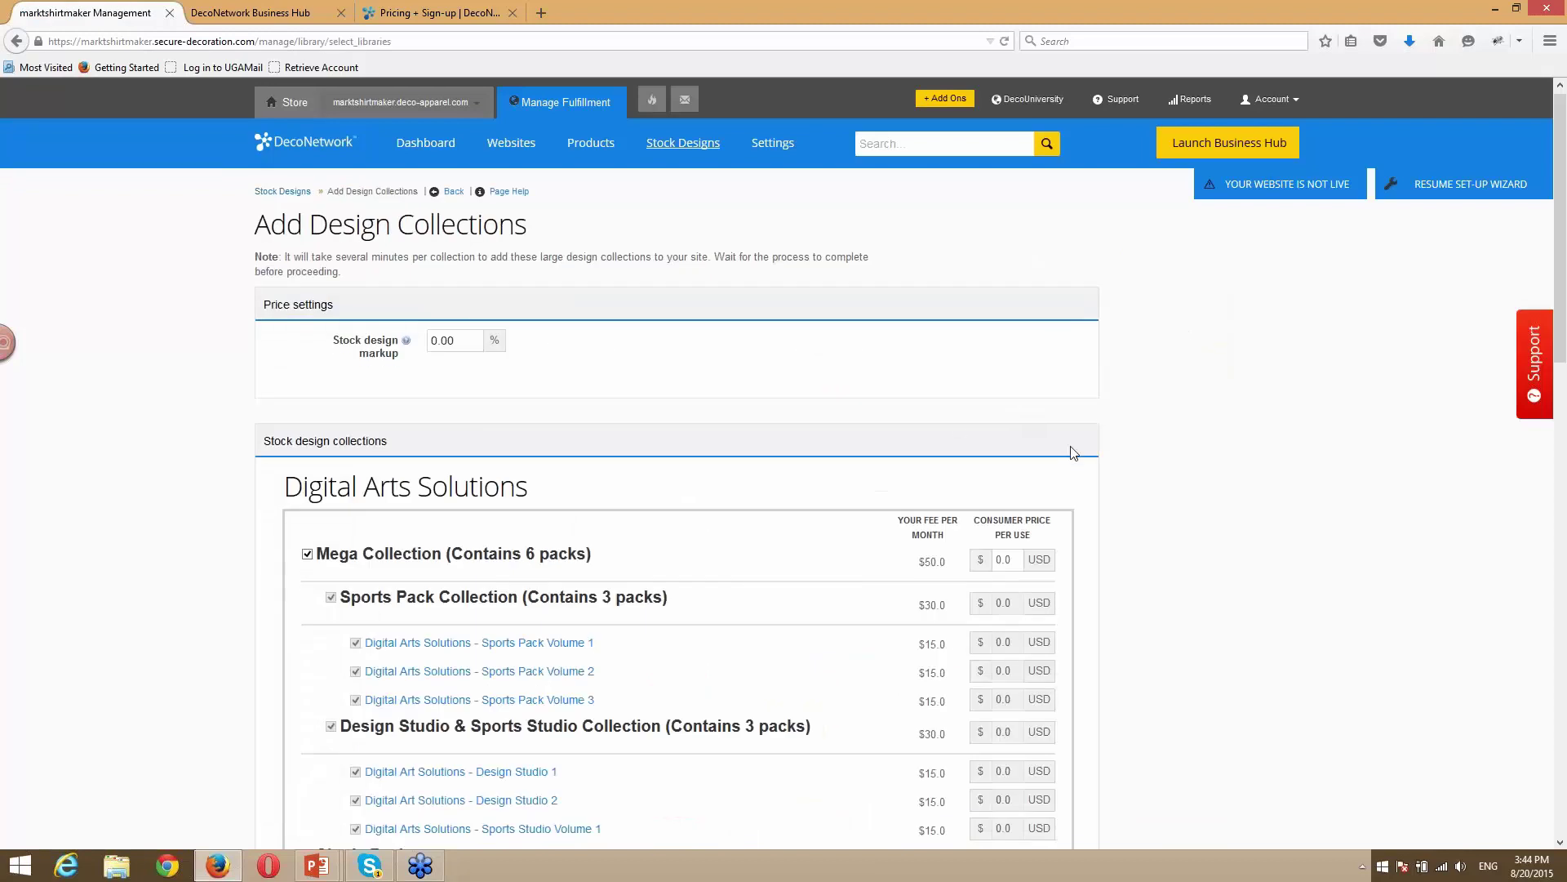
scroll(1074, 454, "down", 5)
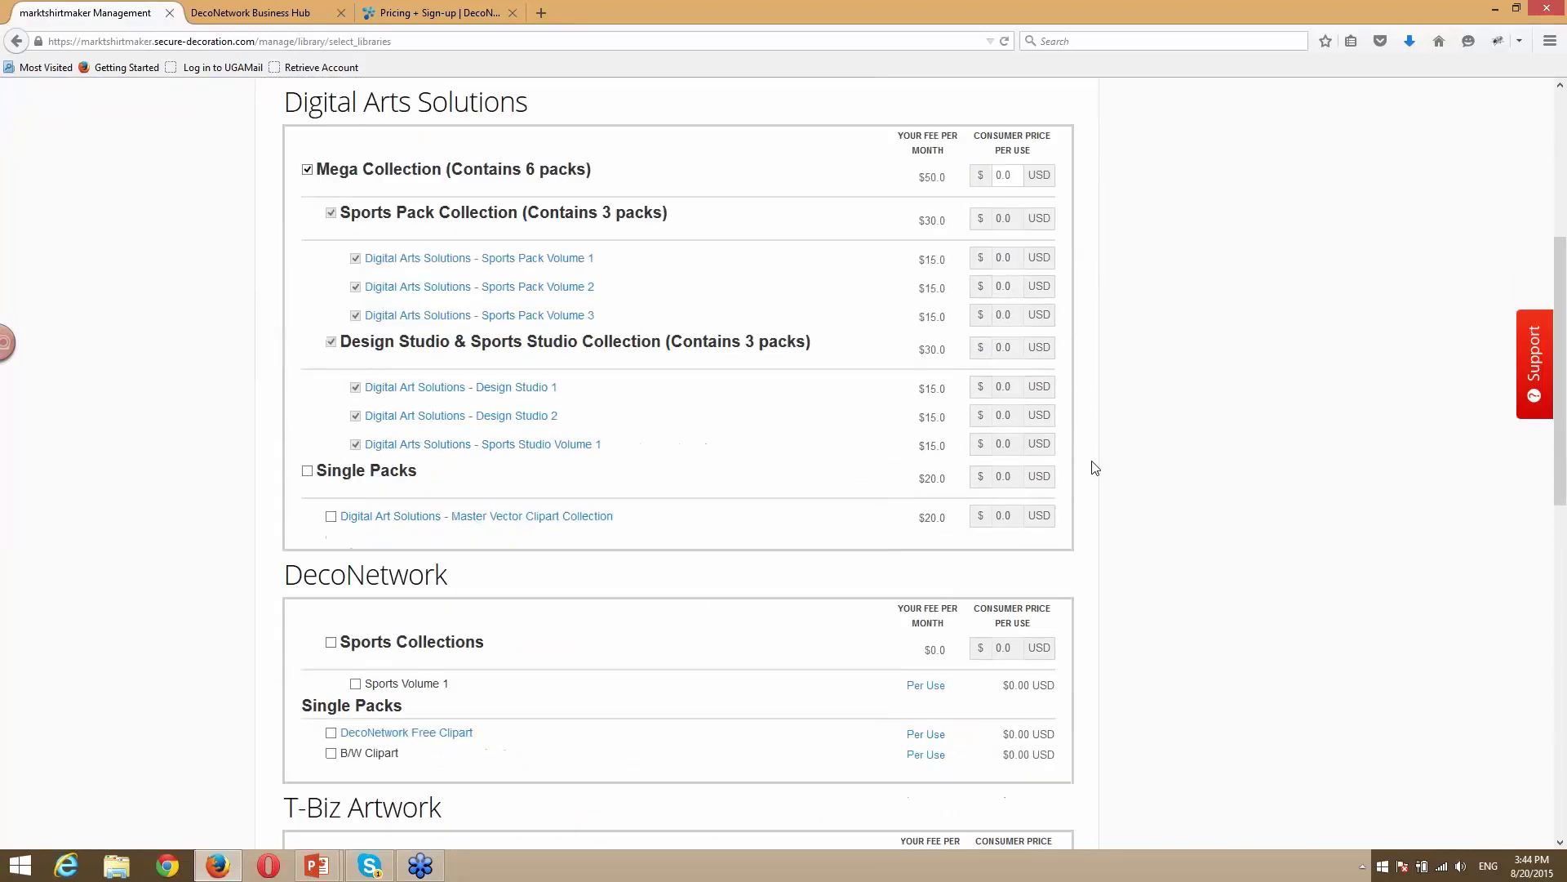
scroll(1099, 472, "up", 3)
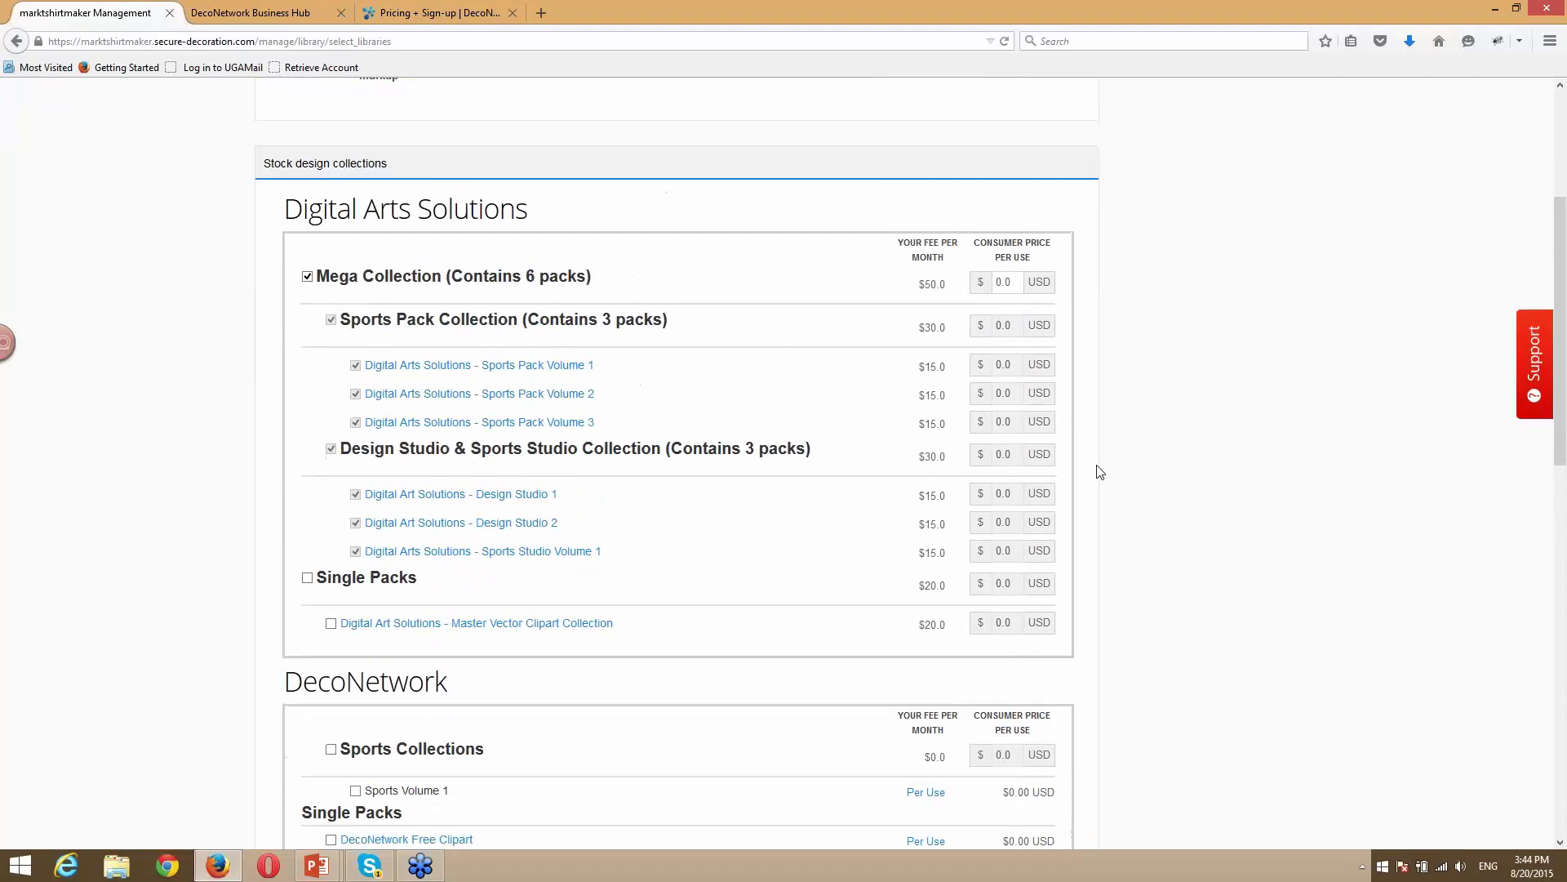
scroll(1100, 470, "down", 1)
scroll(1100, 470, "down", 8)
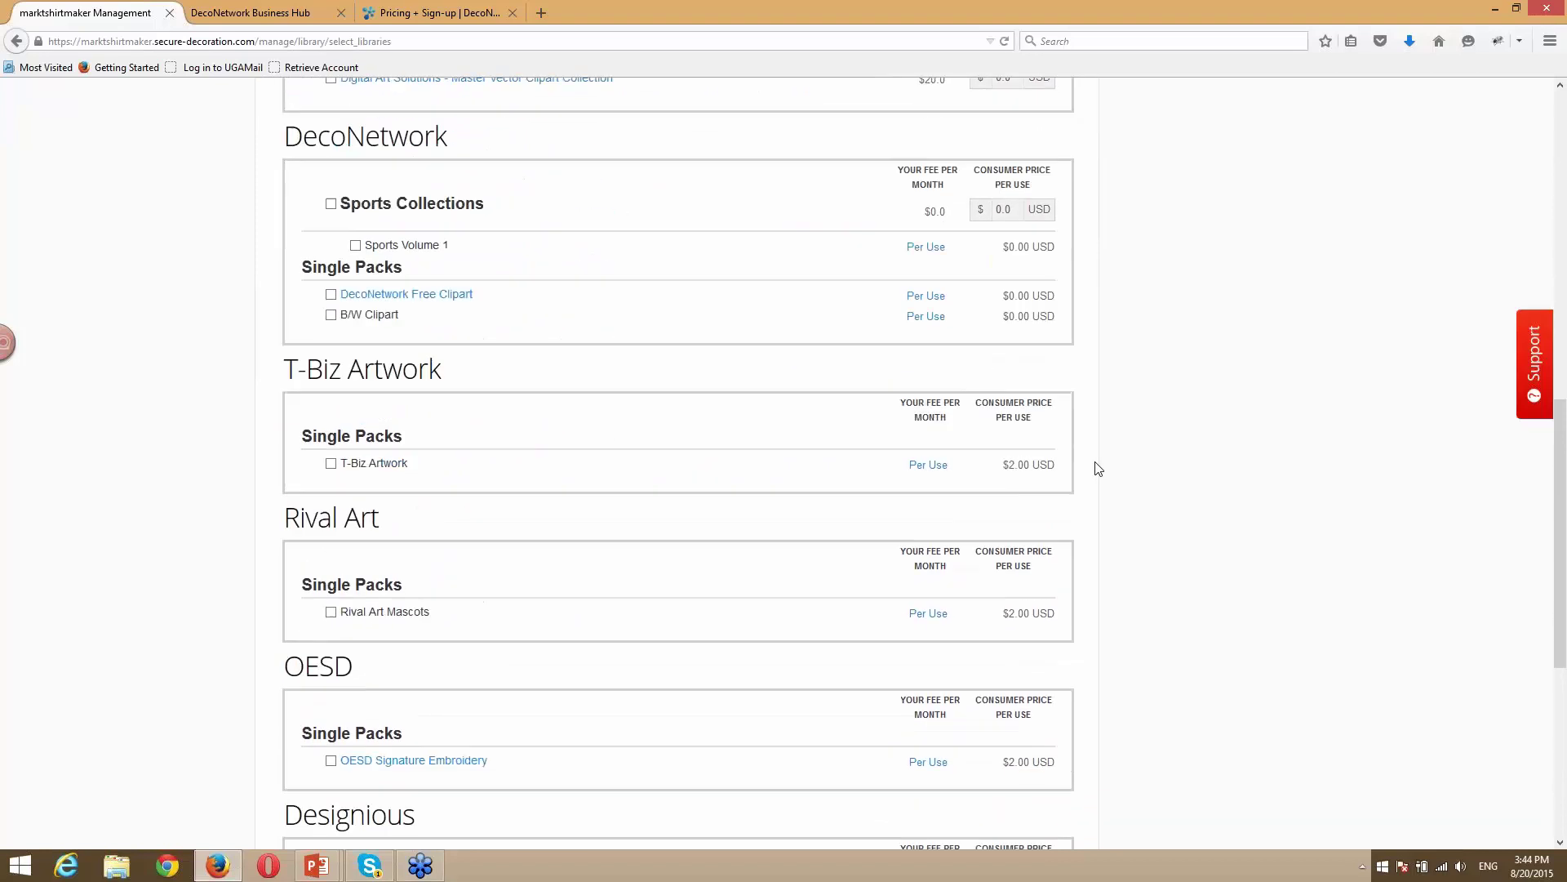
scroll(1095, 465, "down", 3)
scroll(913, 553, "up", 3)
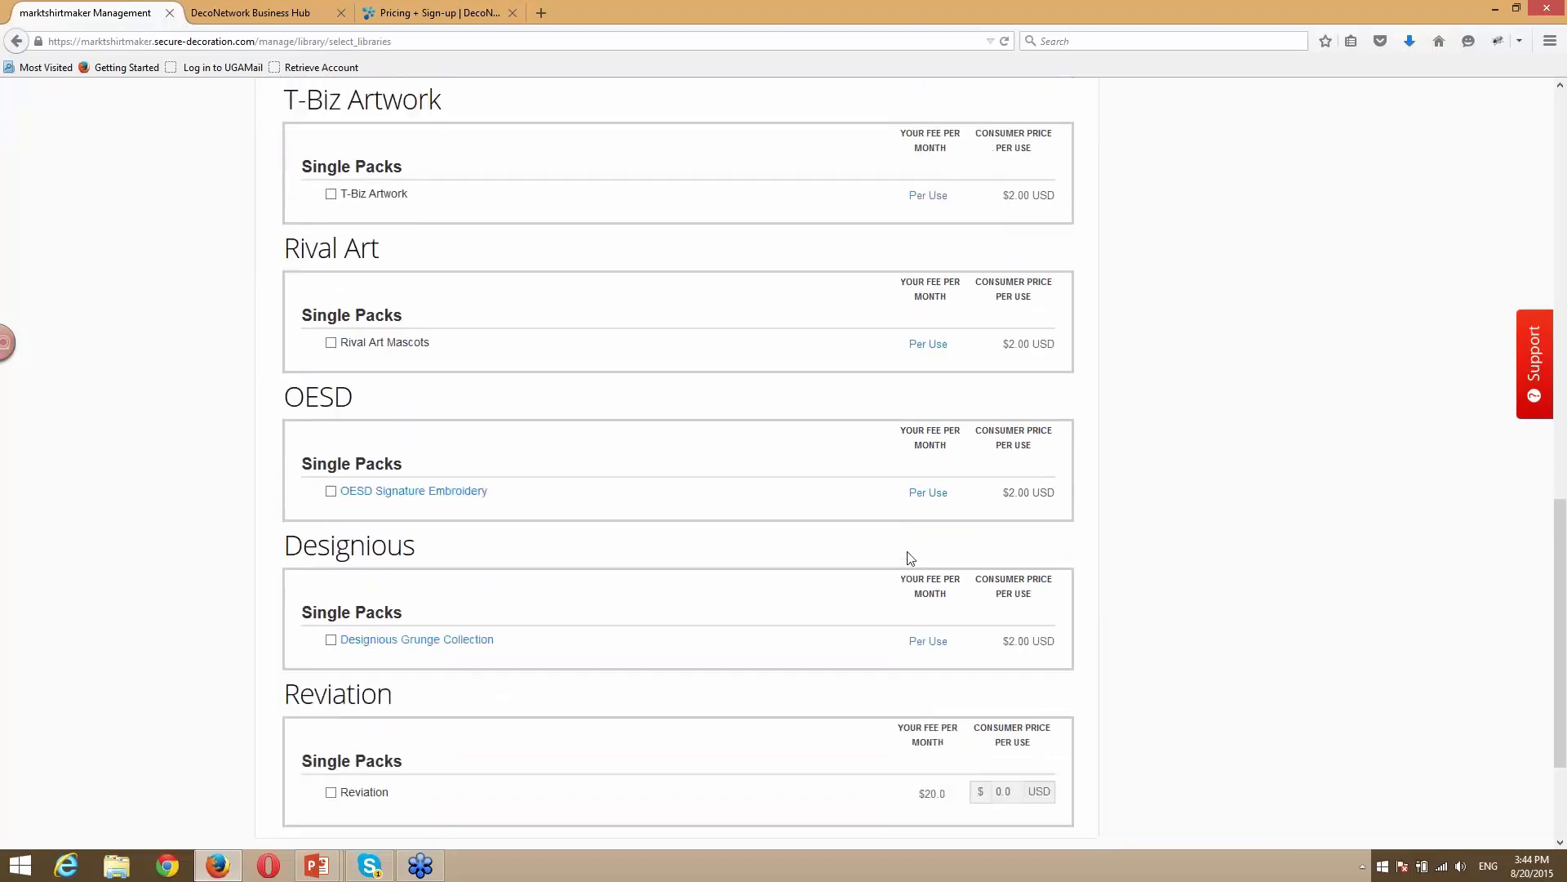
scroll(902, 558, "up", 5)
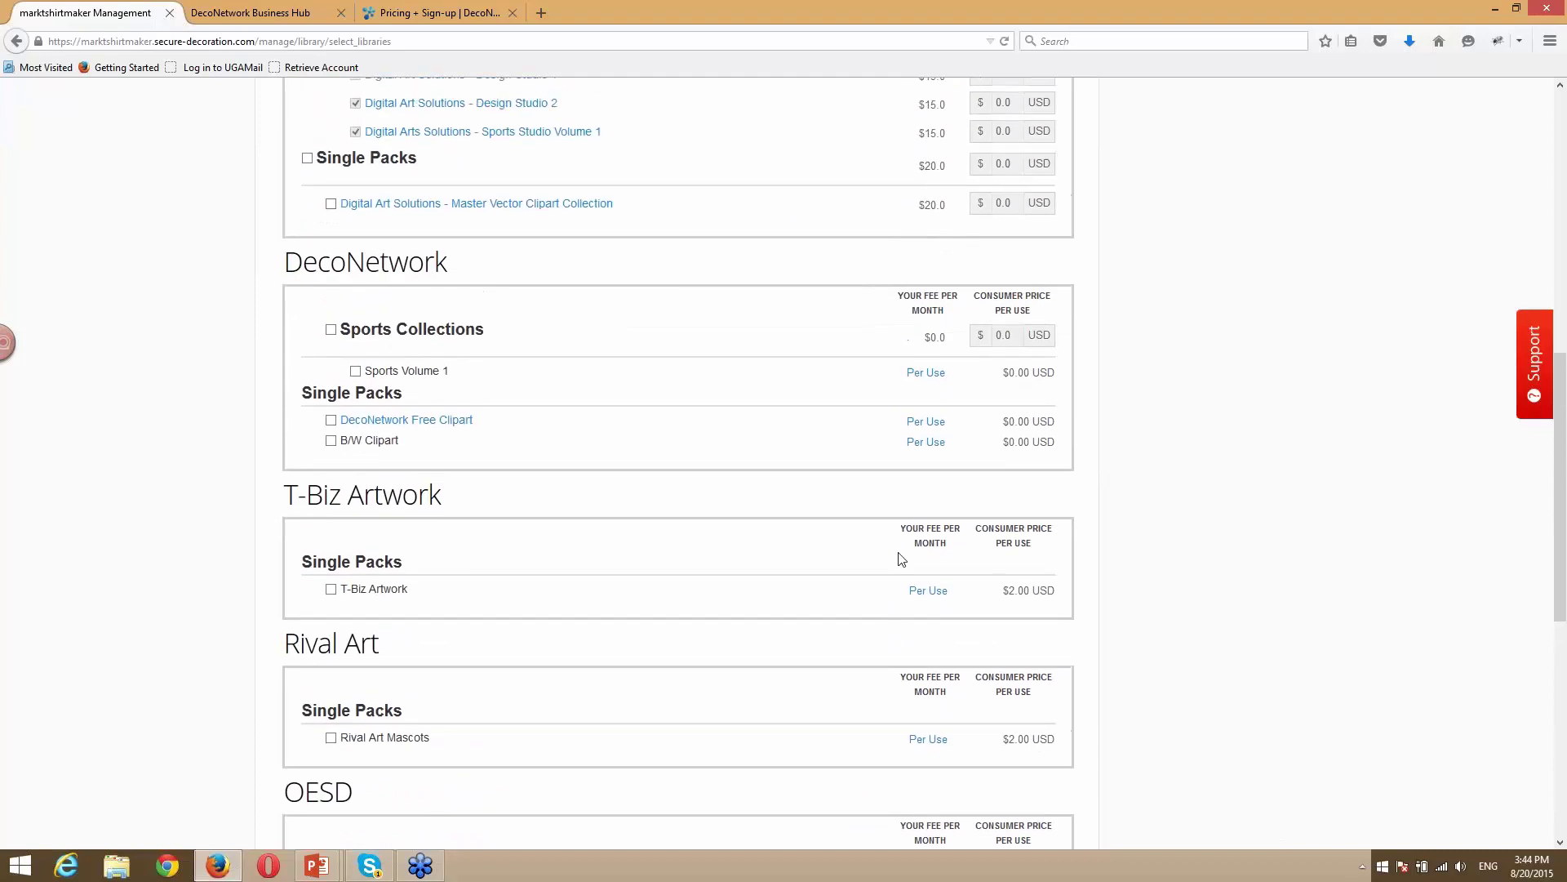
scroll(902, 558, "up", 3)
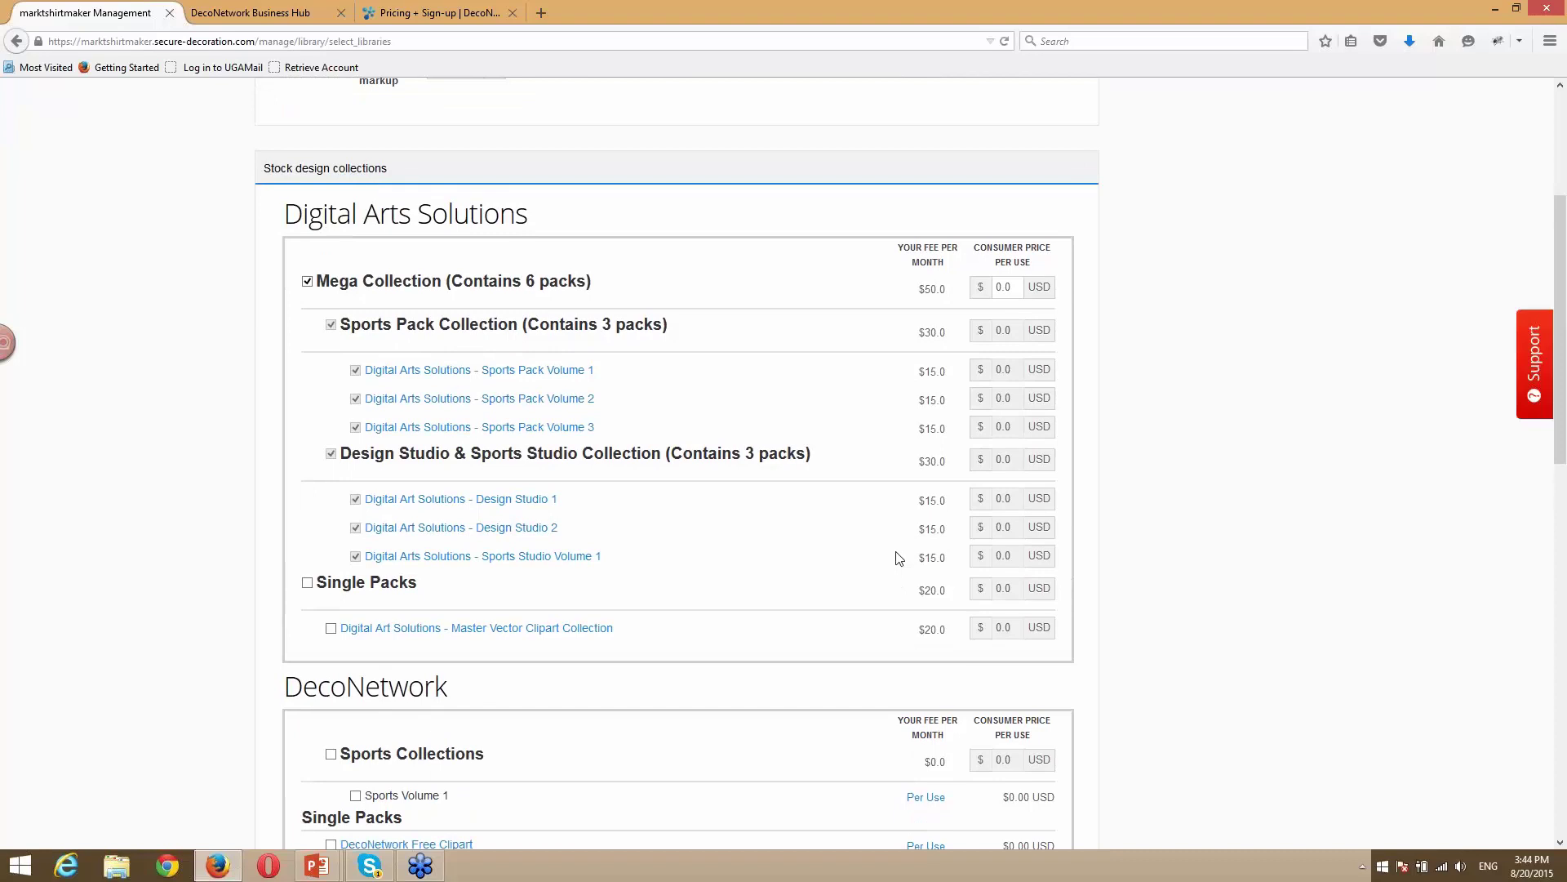
scroll(898, 558, "up", 1)
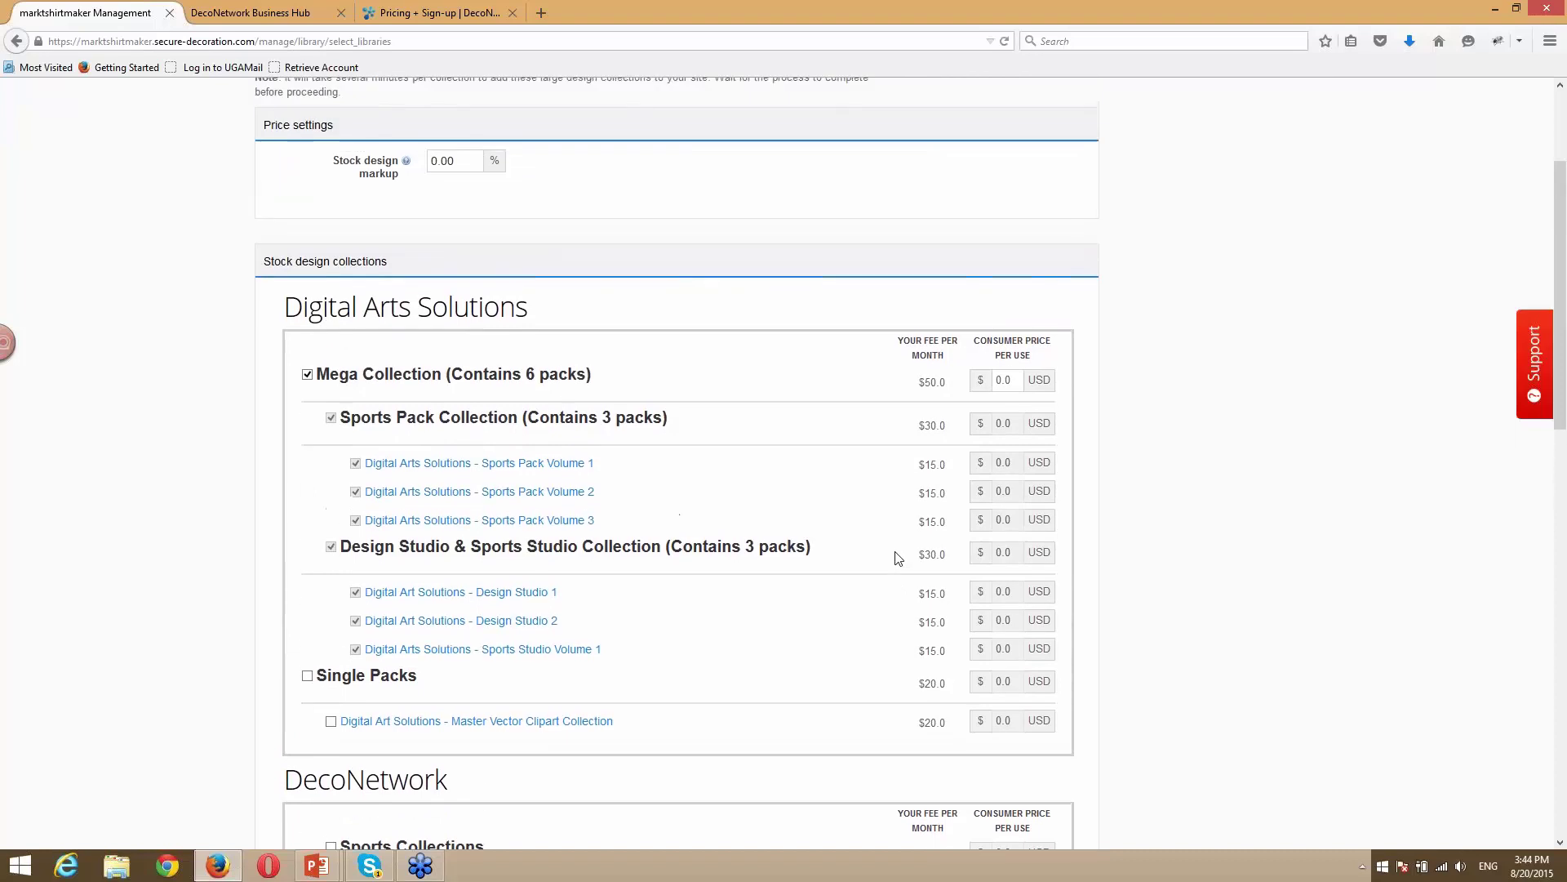
scroll(896, 557, "up", 1)
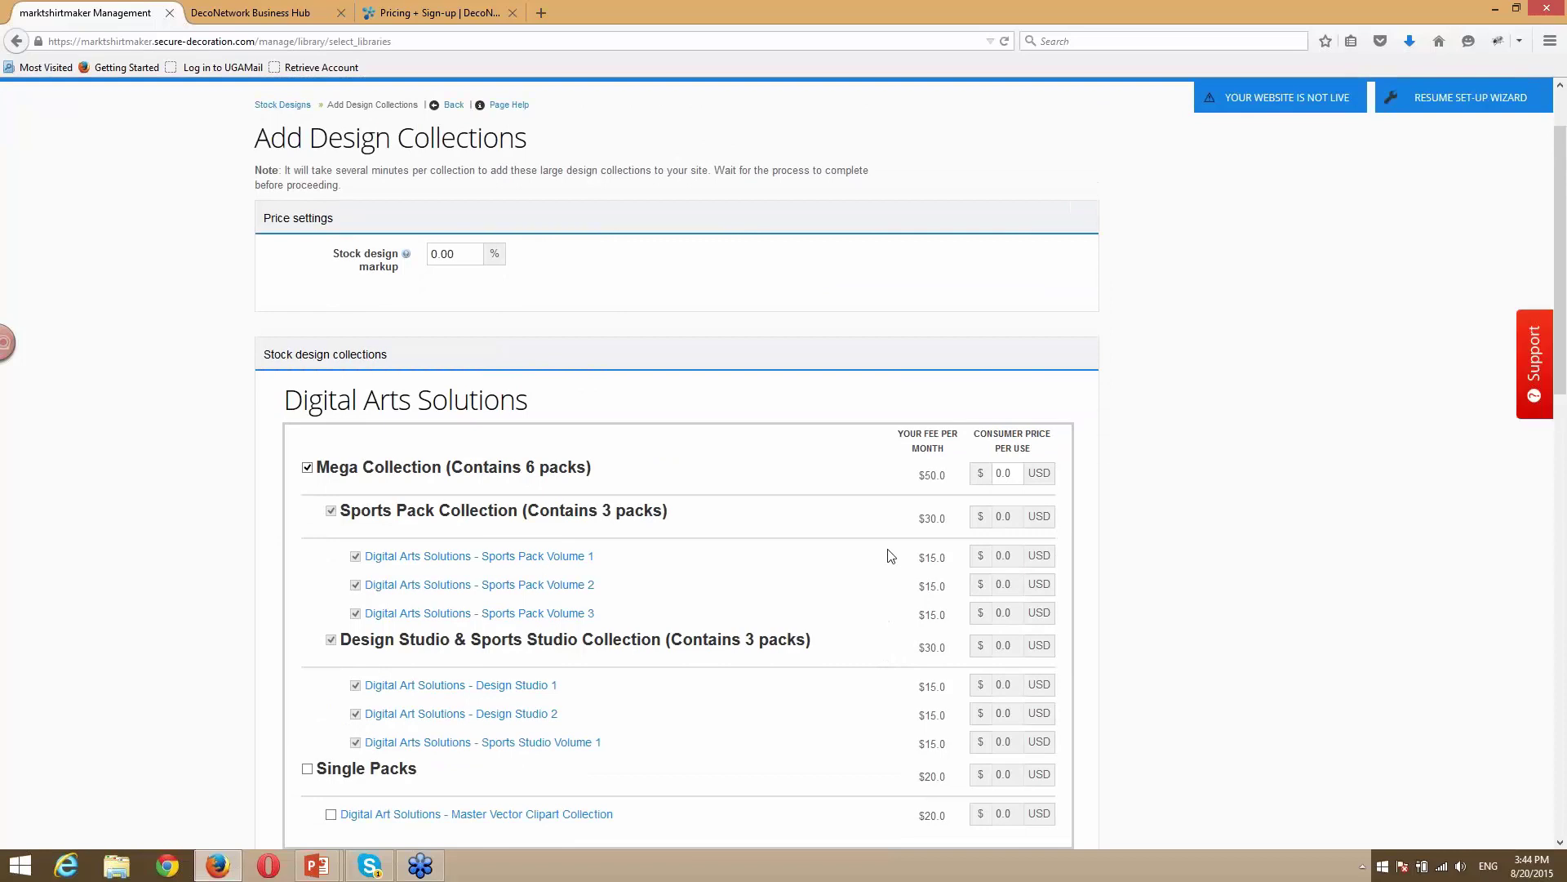
scroll(888, 555, "up", 1)
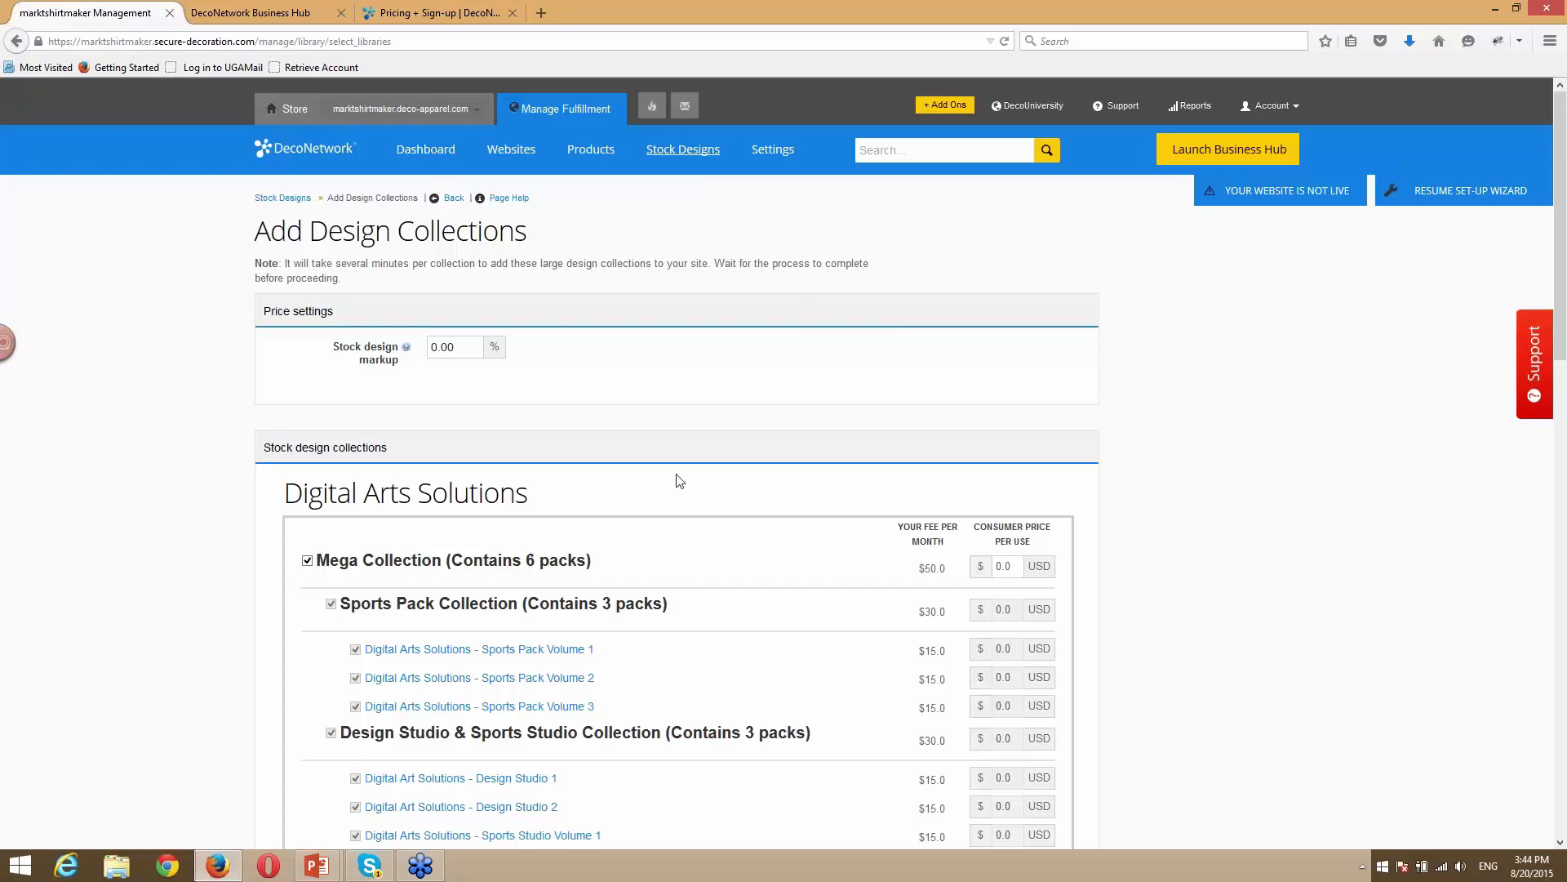
scroll(676, 480, "down", 5)
scroll(676, 479, "down", 3)
scroll(676, 480, "up", 5)
scroll(676, 480, "up", 3)
Open the Add-on Manager, list all Website Tools apps, and examine the available add-ons and their prices.
left_click(935, 109)
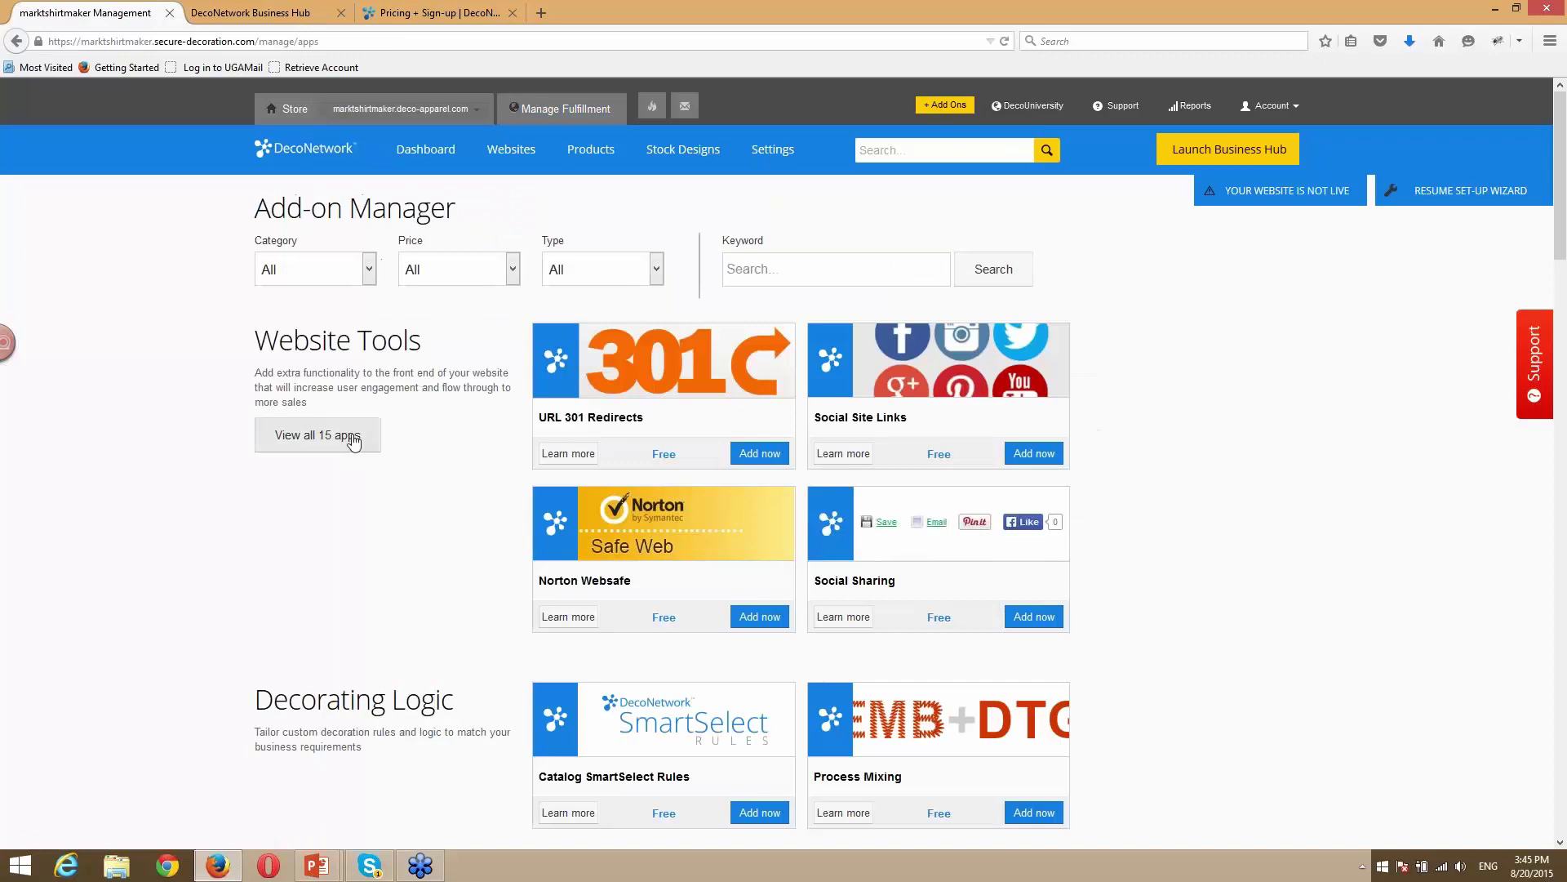
left_click(317, 434)
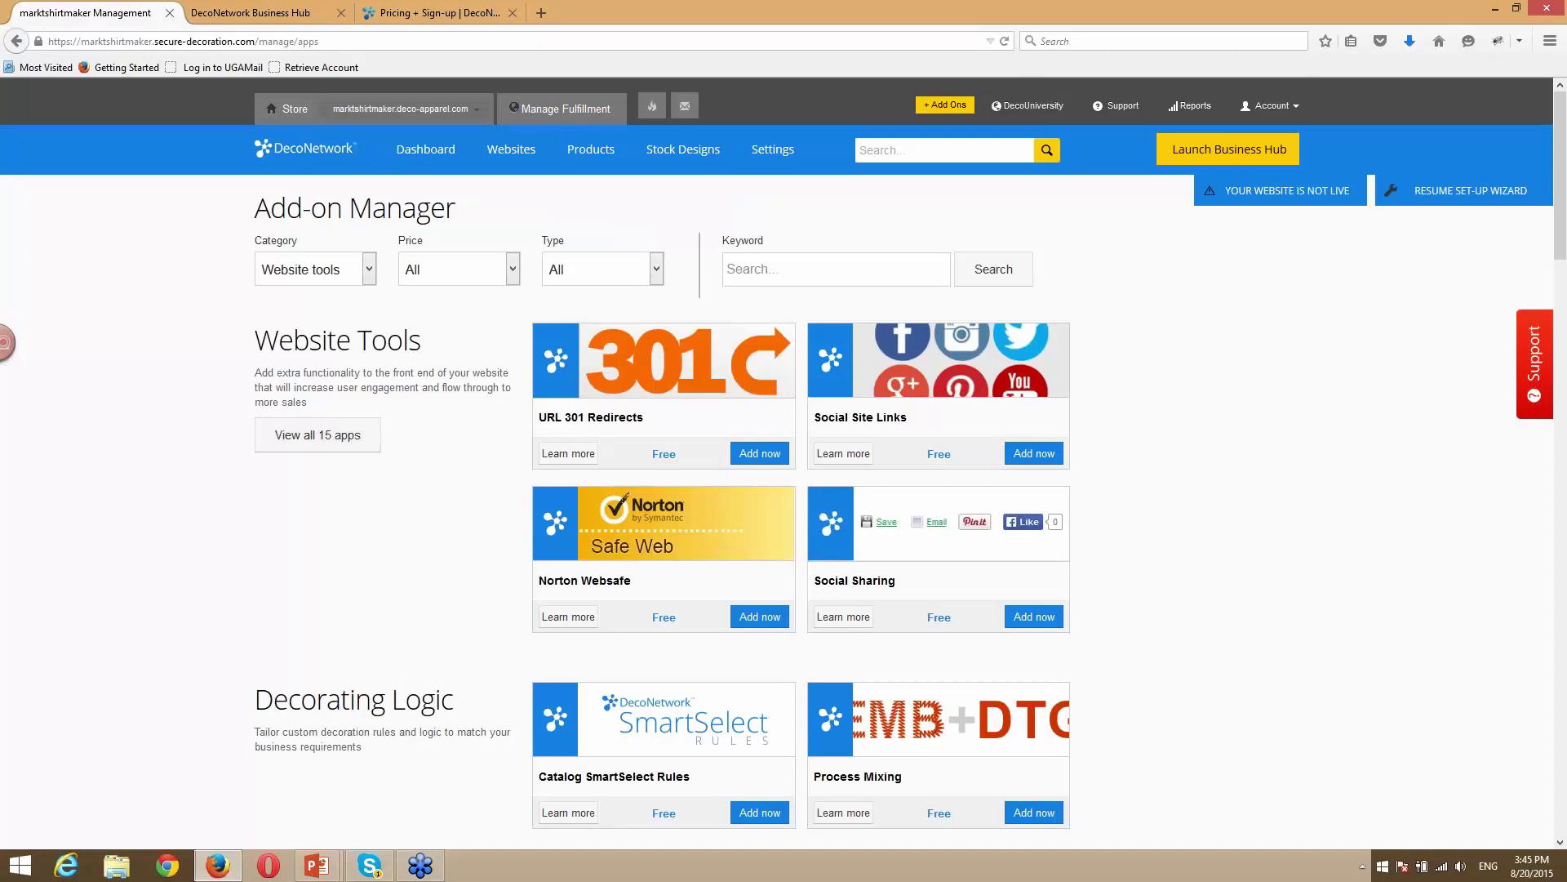
scroll(857, 420, "down", 5)
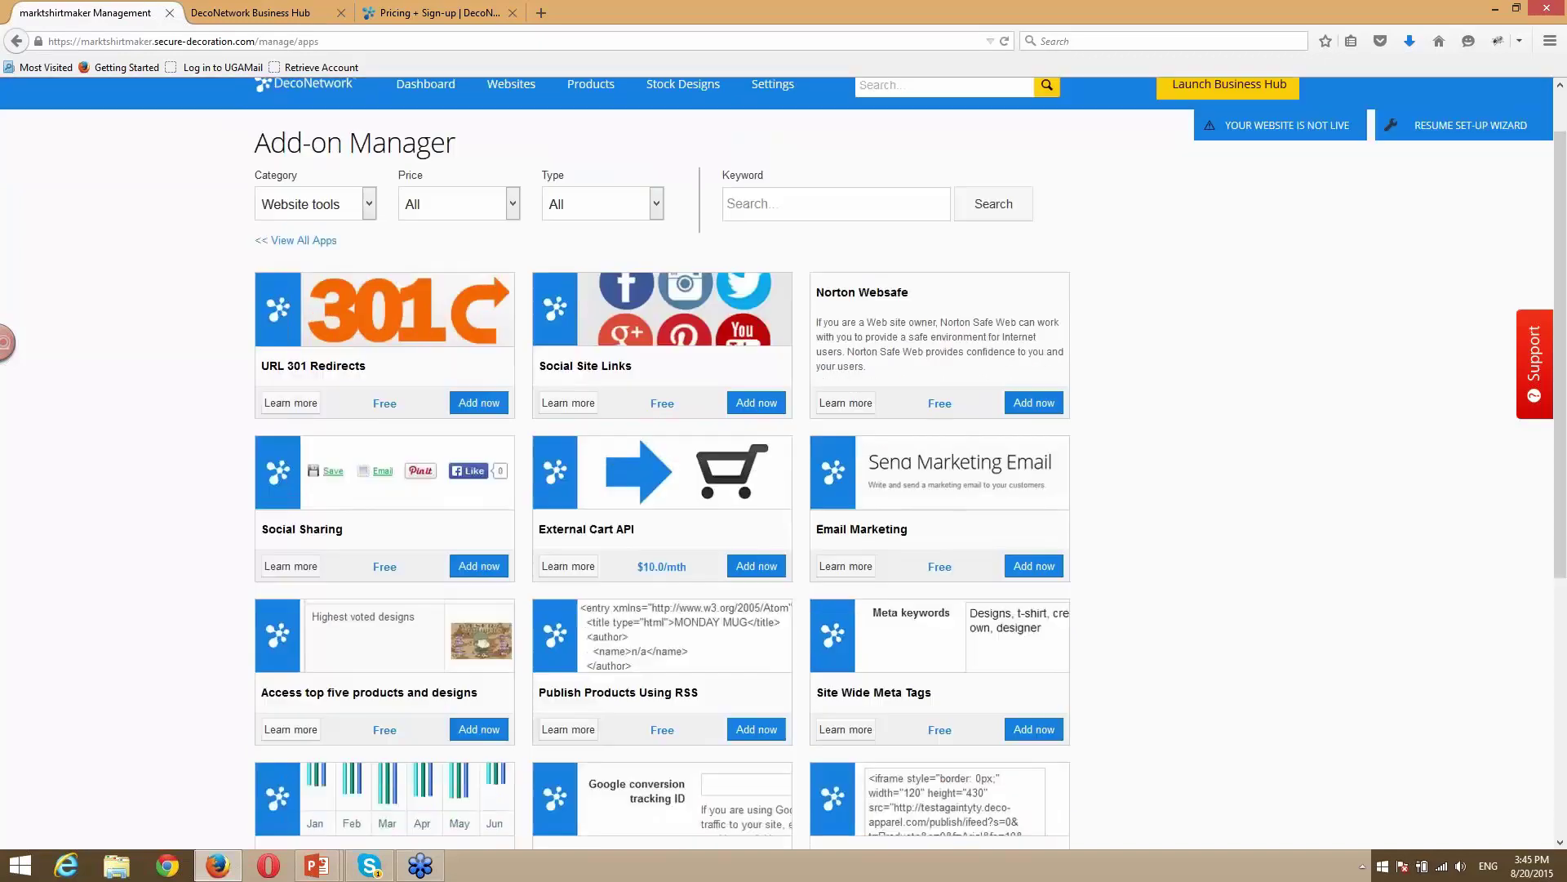
scroll(826, 410, "down", 2)
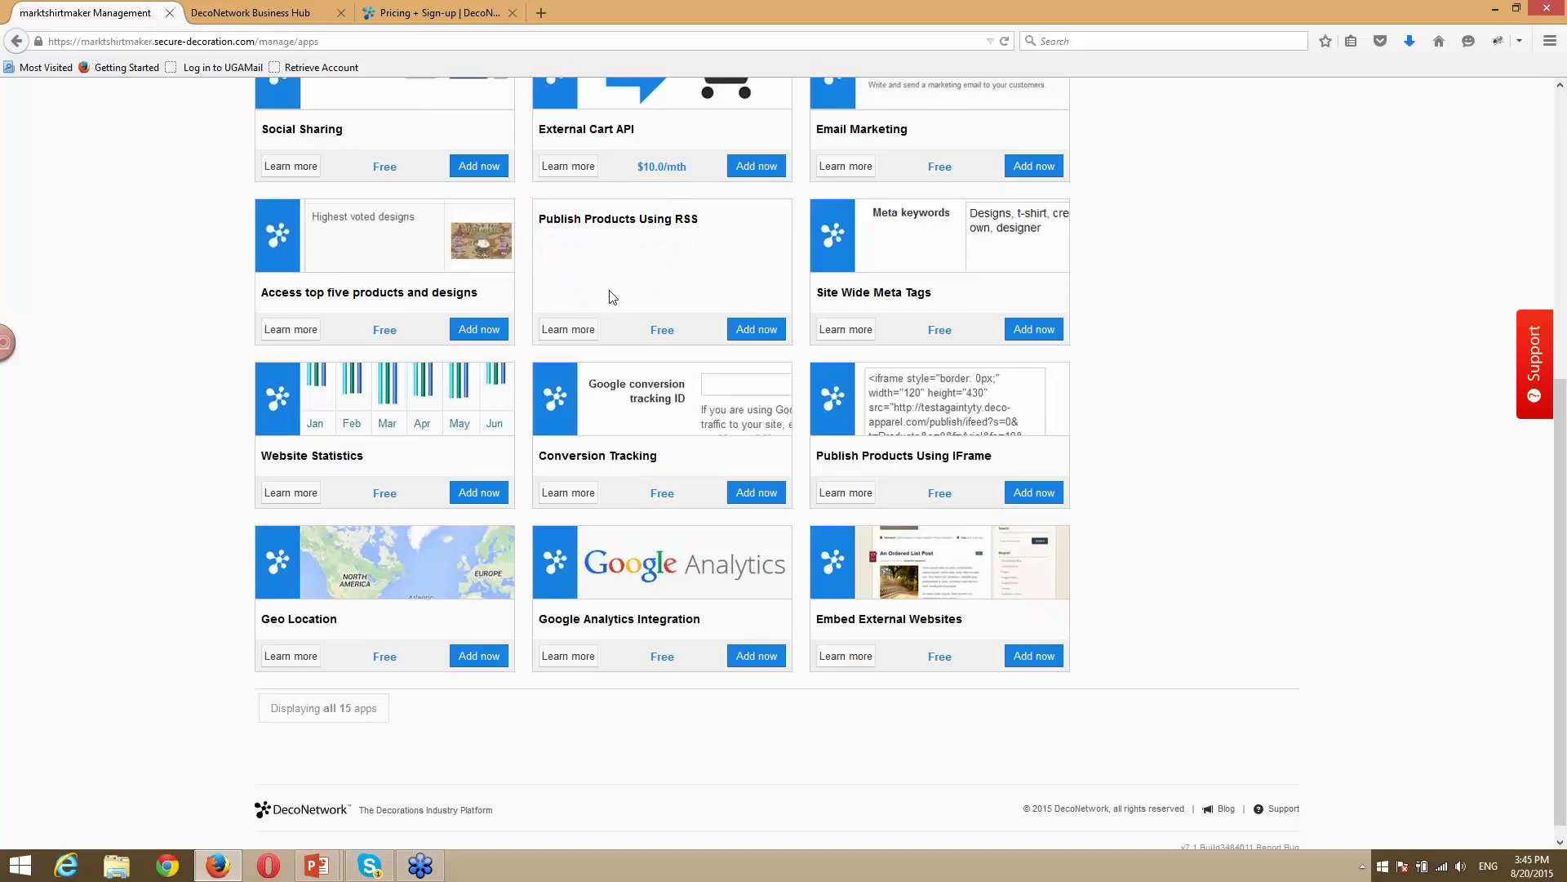
scroll(609, 297, "up", 2)
scroll(590, 381, "up", 2)
scroll(586, 382, "up", 2)
scroll(586, 381, "down", 2)
scroll(623, 549, "down", 2)
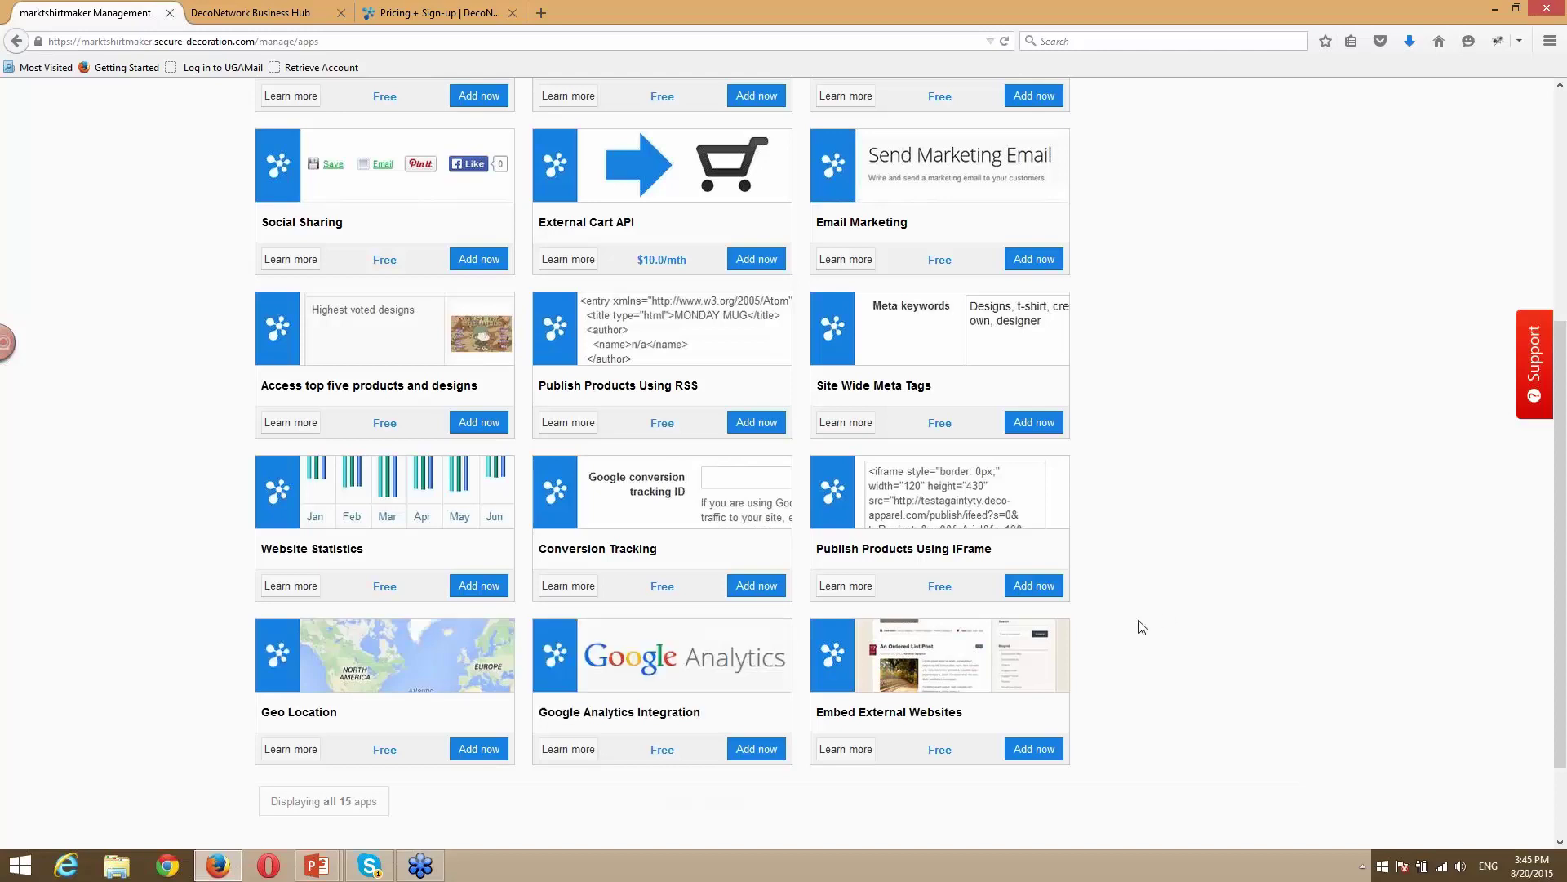
Add the free Google Analytics Integration add-on to the store.
scroll(1168, 622, "up", 3)
scroll(1168, 622, "up", 6)
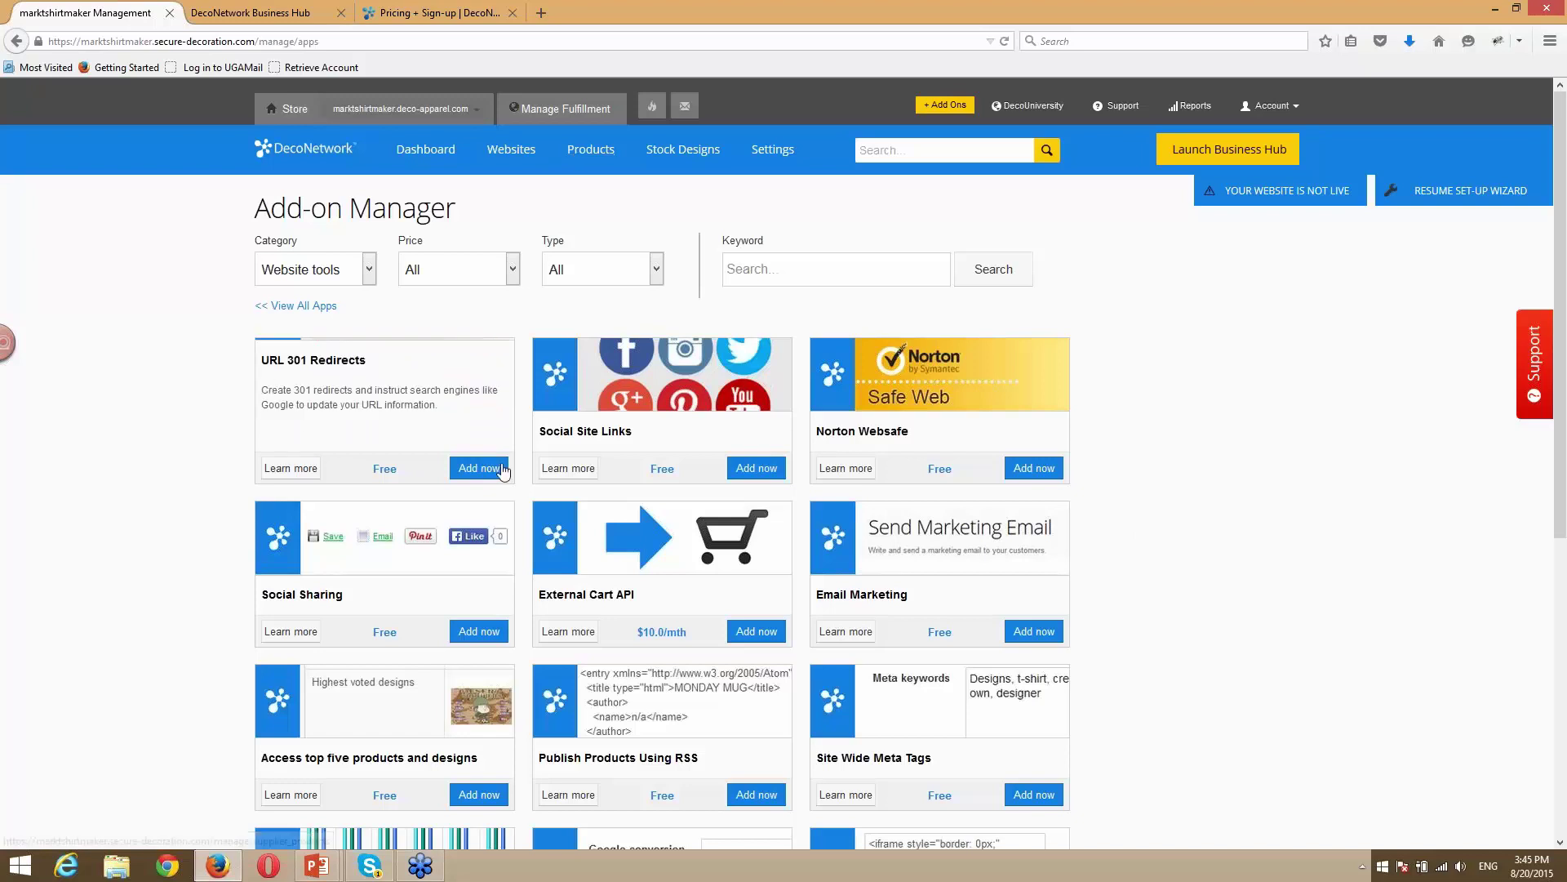
scroll(767, 735, "down", 5)
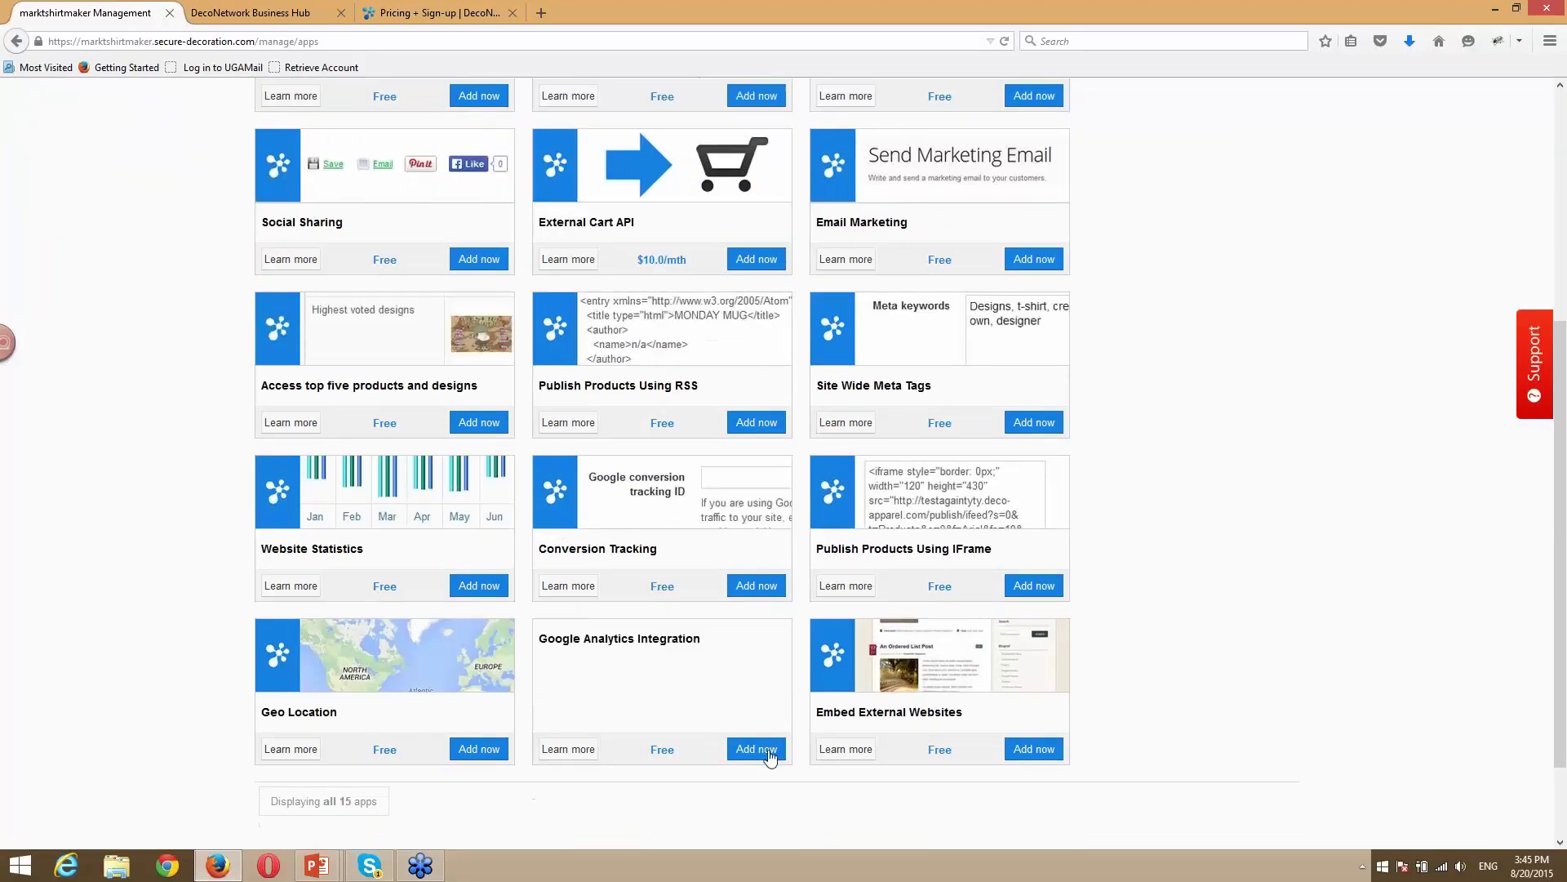
left_click(771, 751)
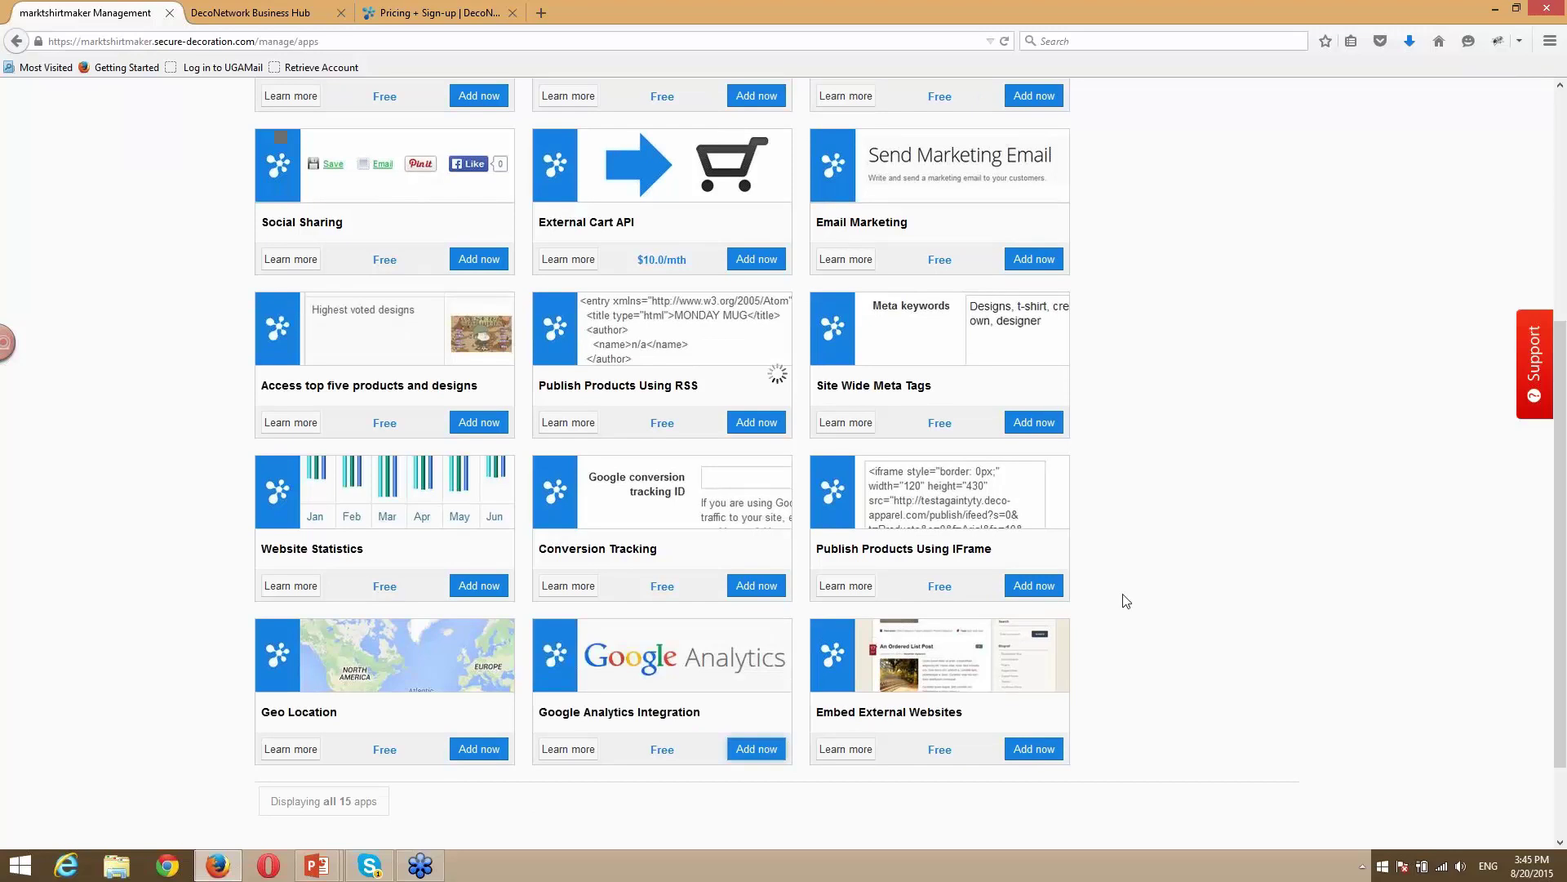
Open the website settings of the marktshirtmaker.deco-apparel.com store through its manage option.
scroll(1174, 582, "up", 5)
left_click(455, 108)
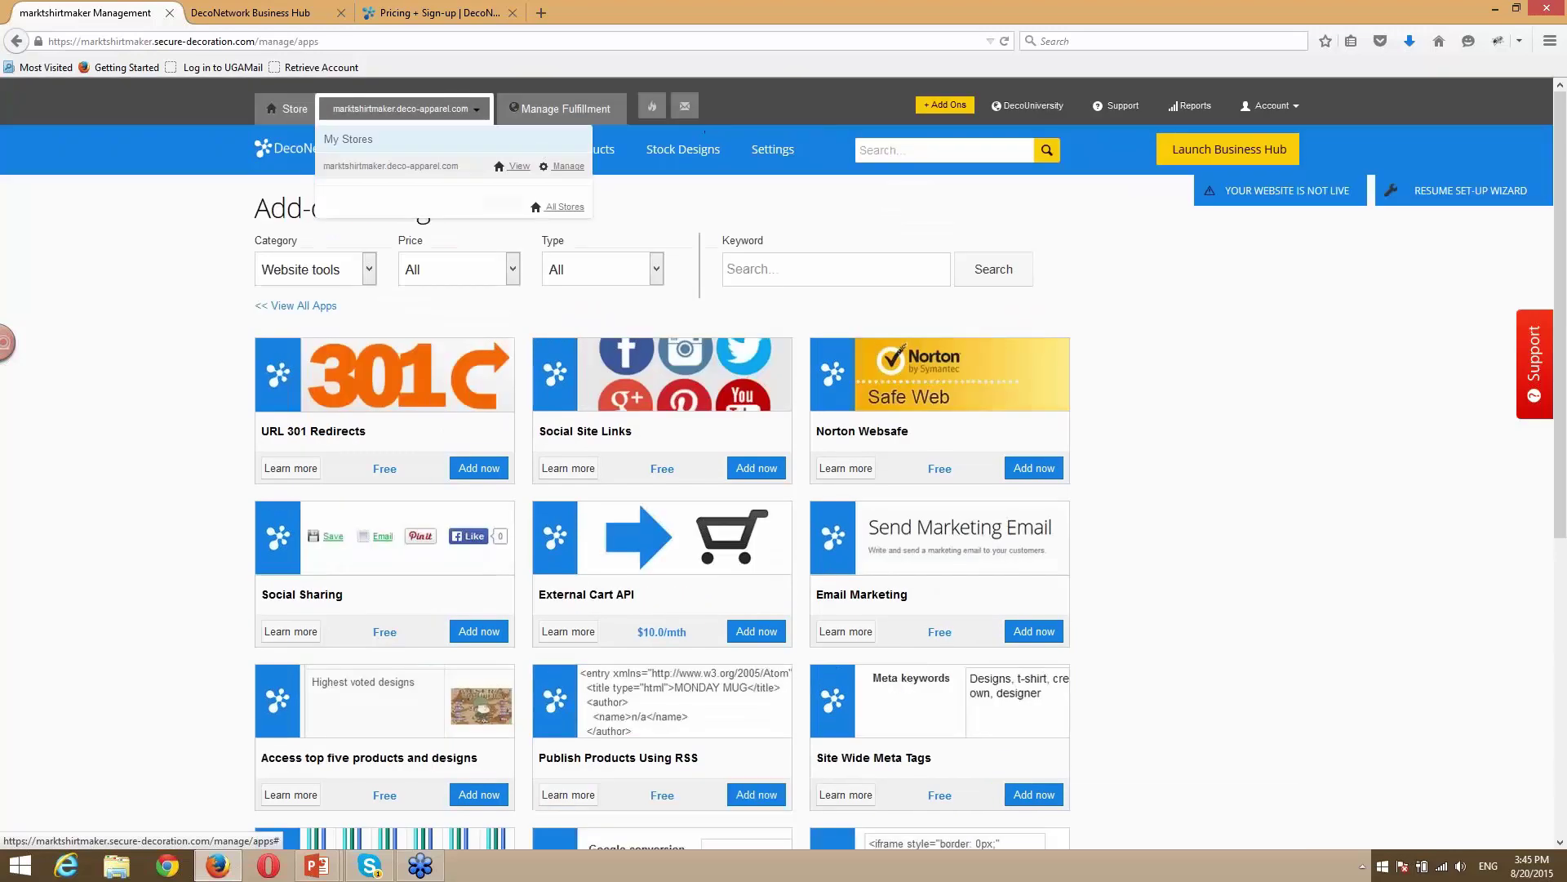
left_click(567, 167)
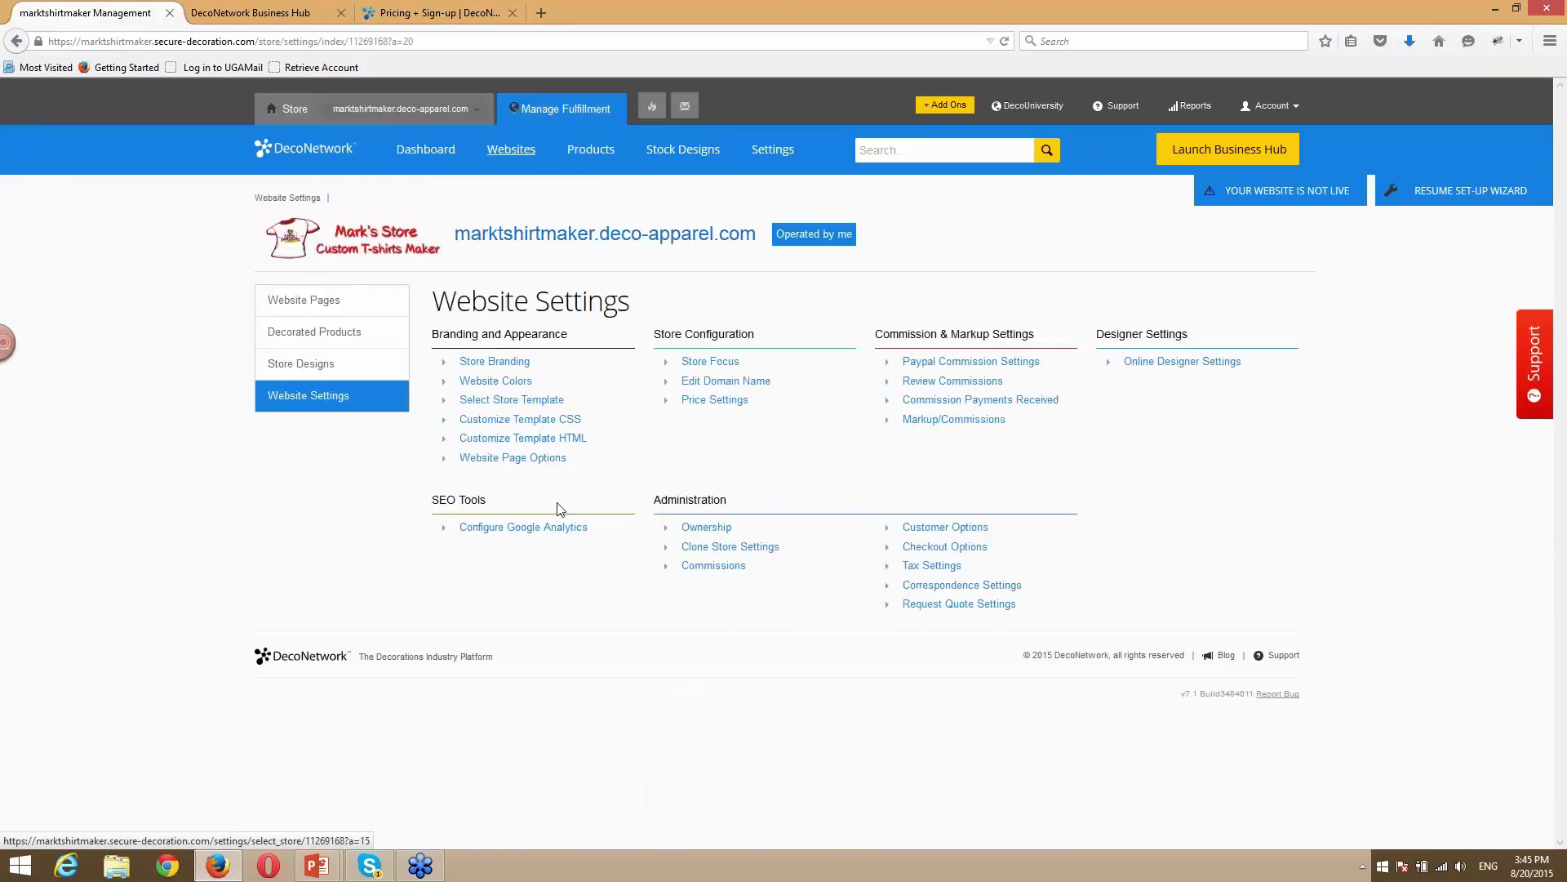
View the store's Google Analytics code configuration and return to the website settings overview.
left_click(492, 529)
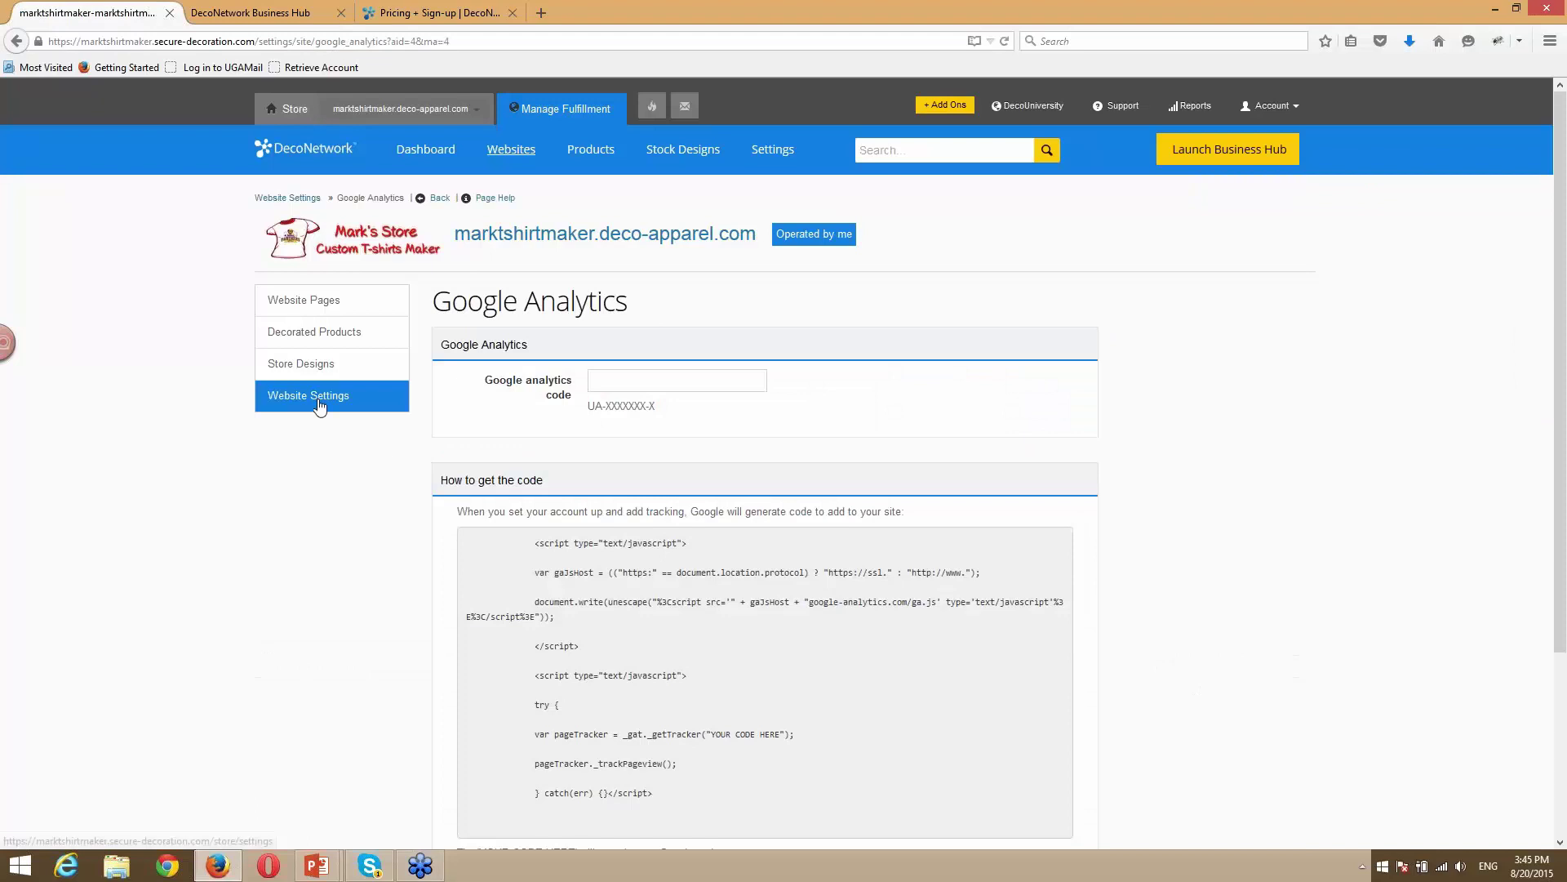
left_click(318, 406)
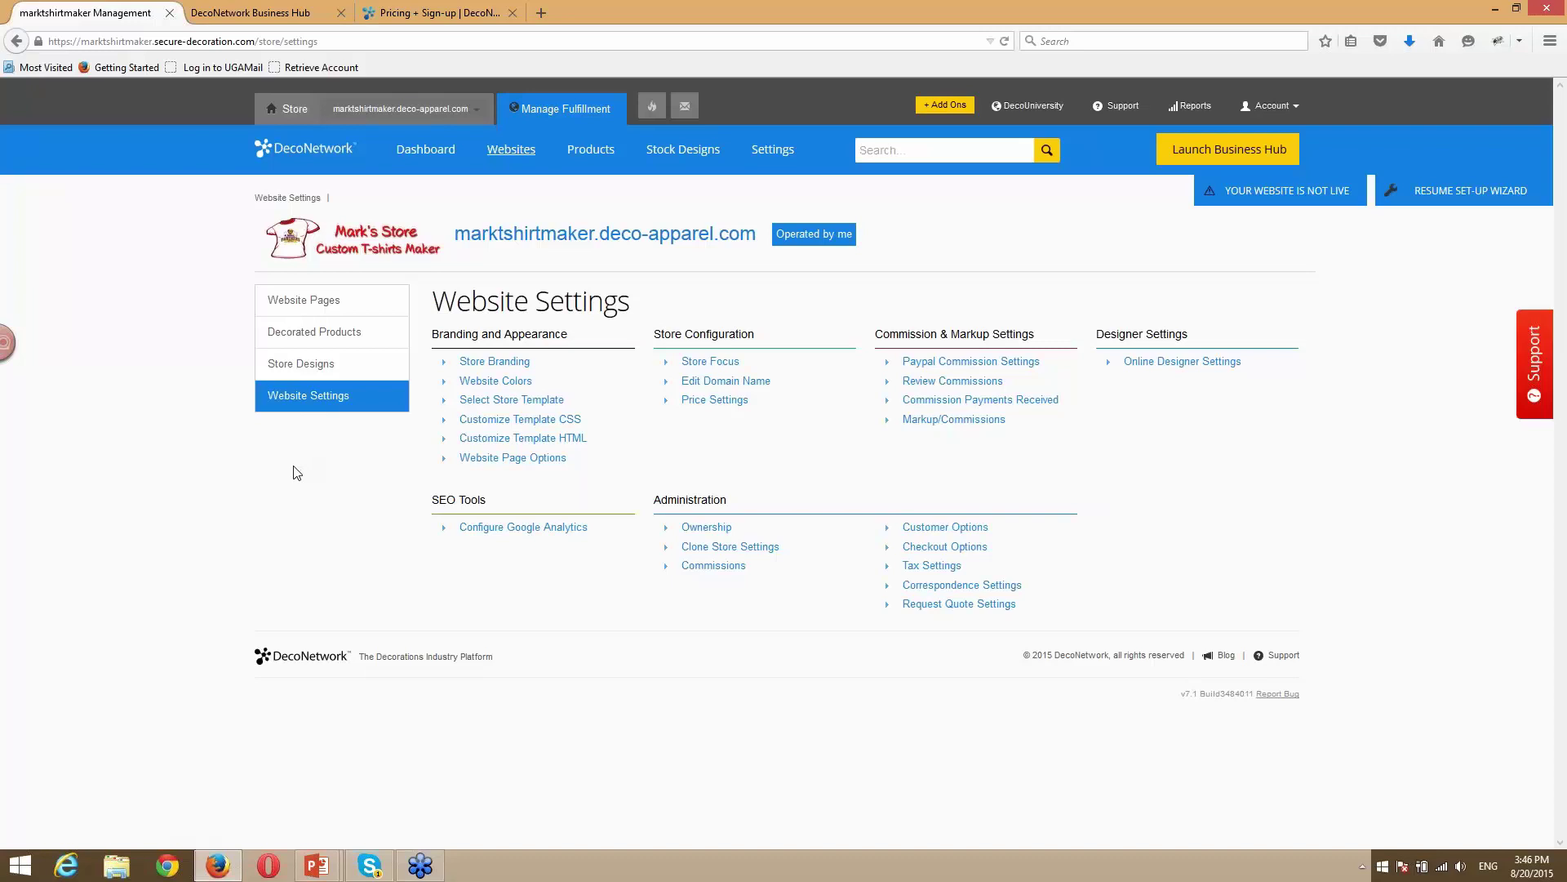
Open the DecoNetwork design collections under stock designs and examine the packs and fees from Digital Arts Solutions to Reviation.
left_click(686, 155)
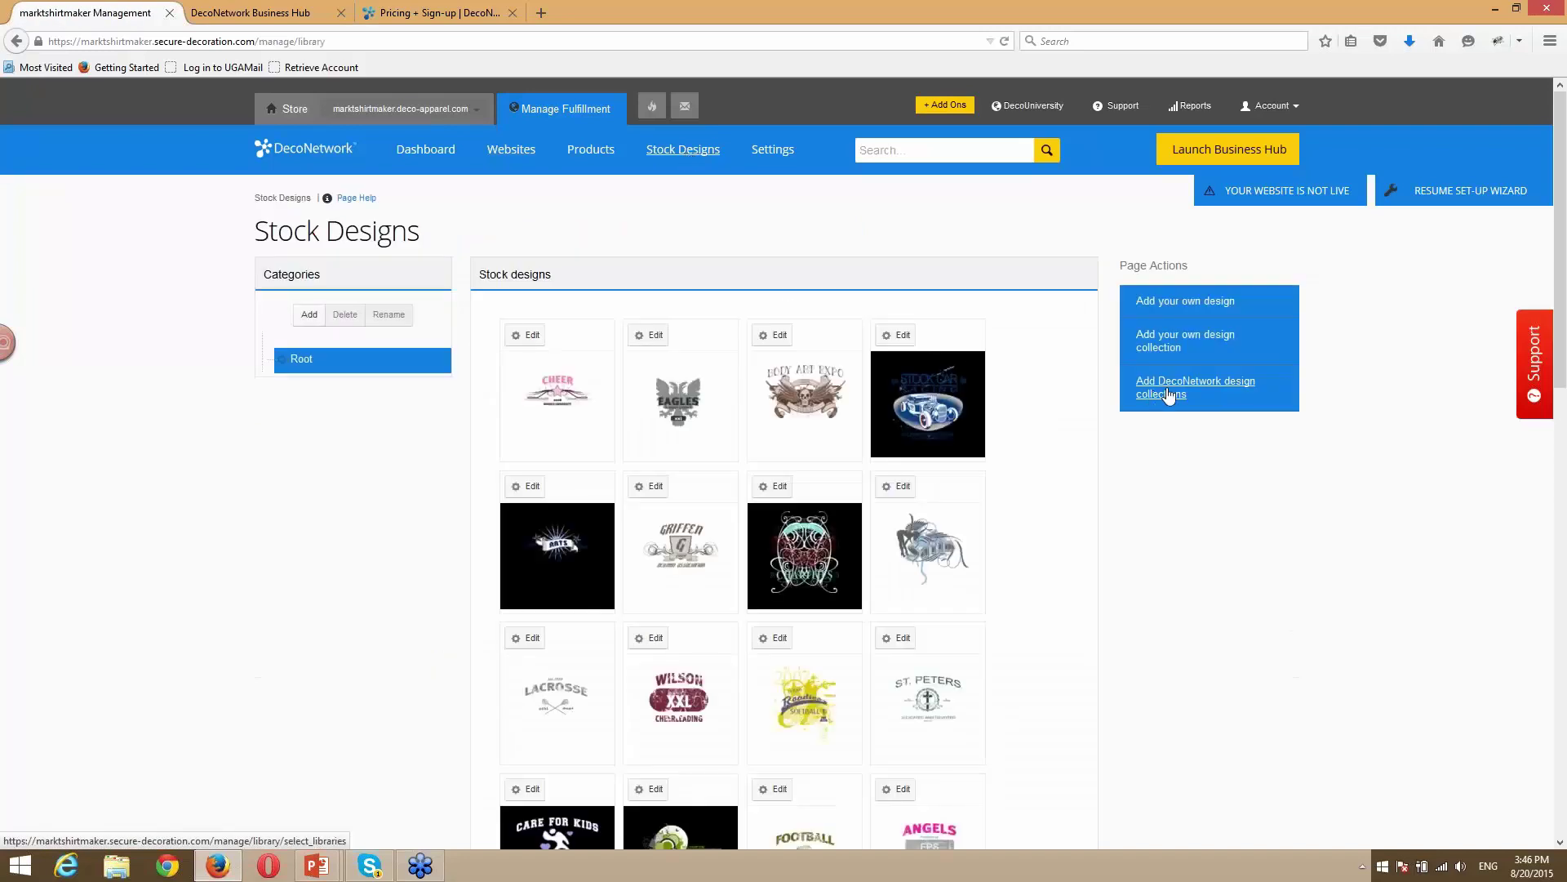
left_click(1169, 395)
scroll(965, 410, "down", 4)
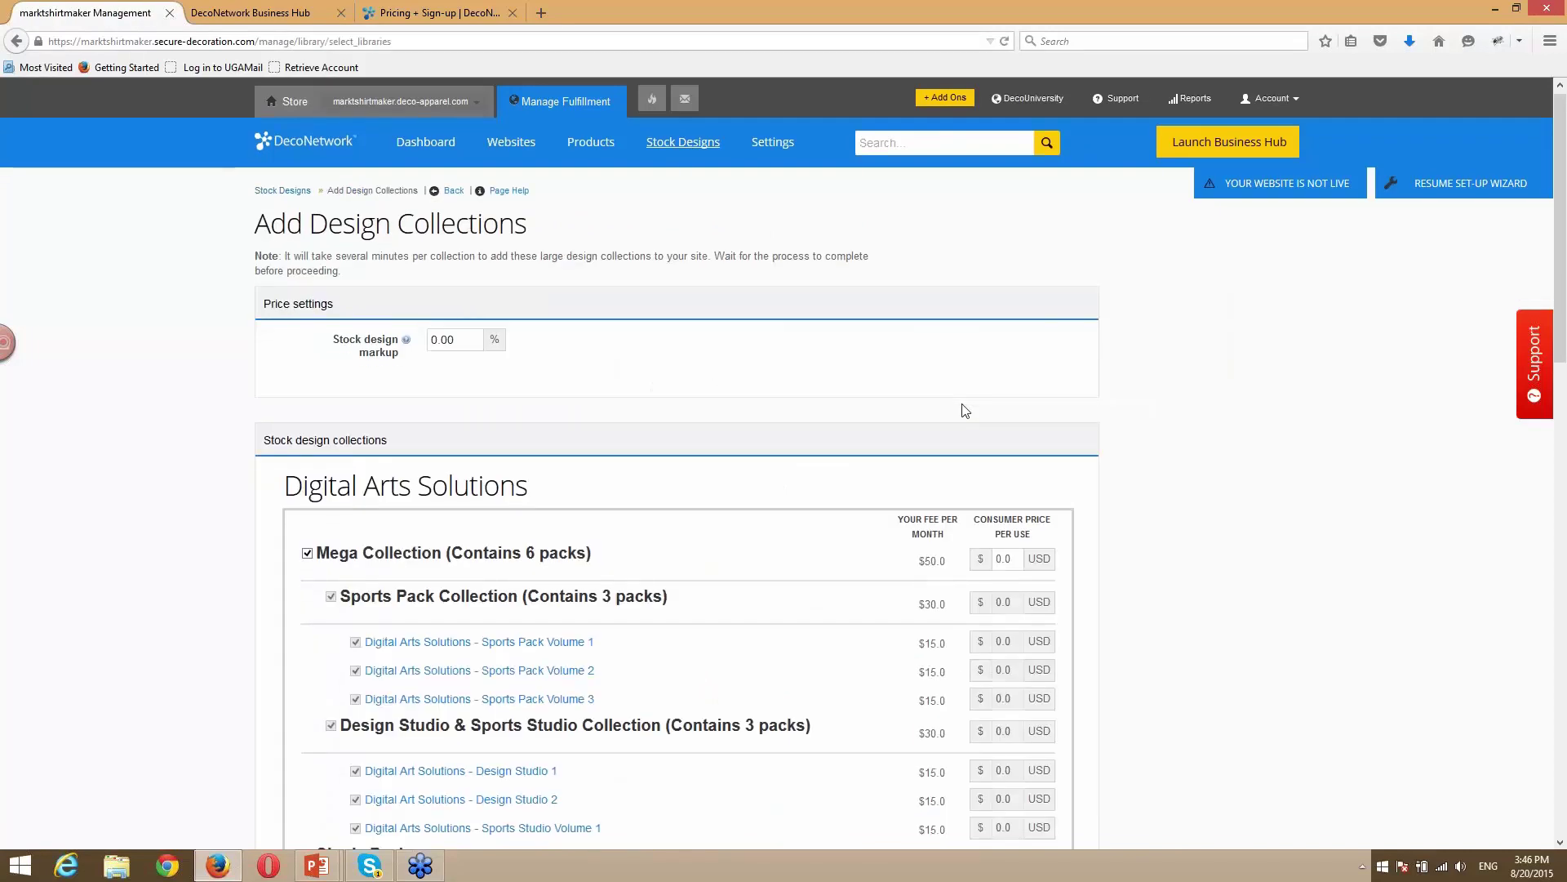
scroll(264, 356, "down", 4)
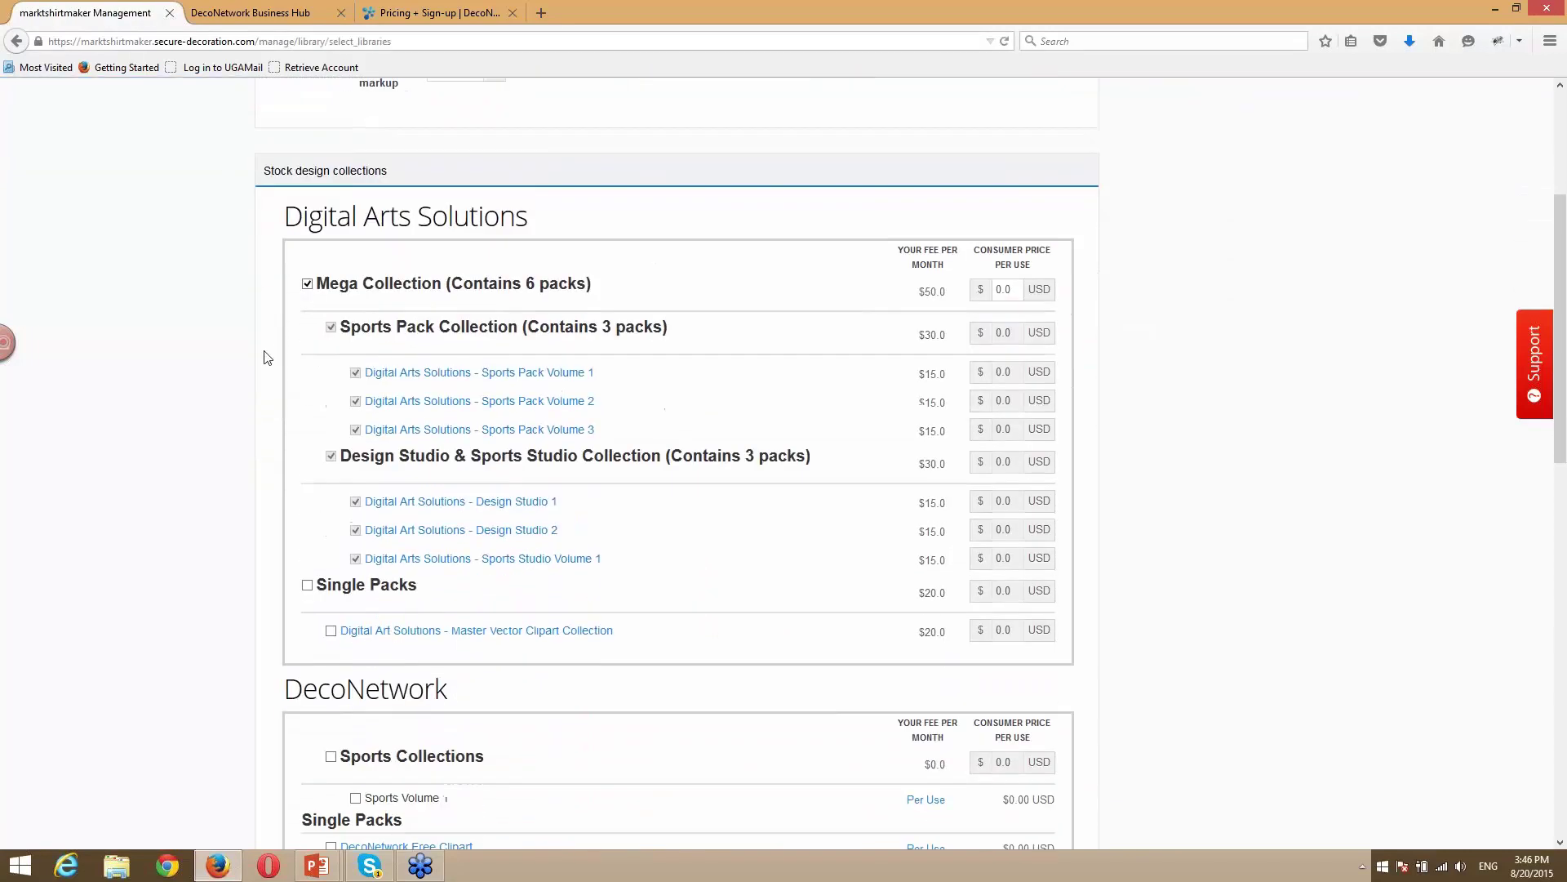
scroll(264, 357, "down", 5)
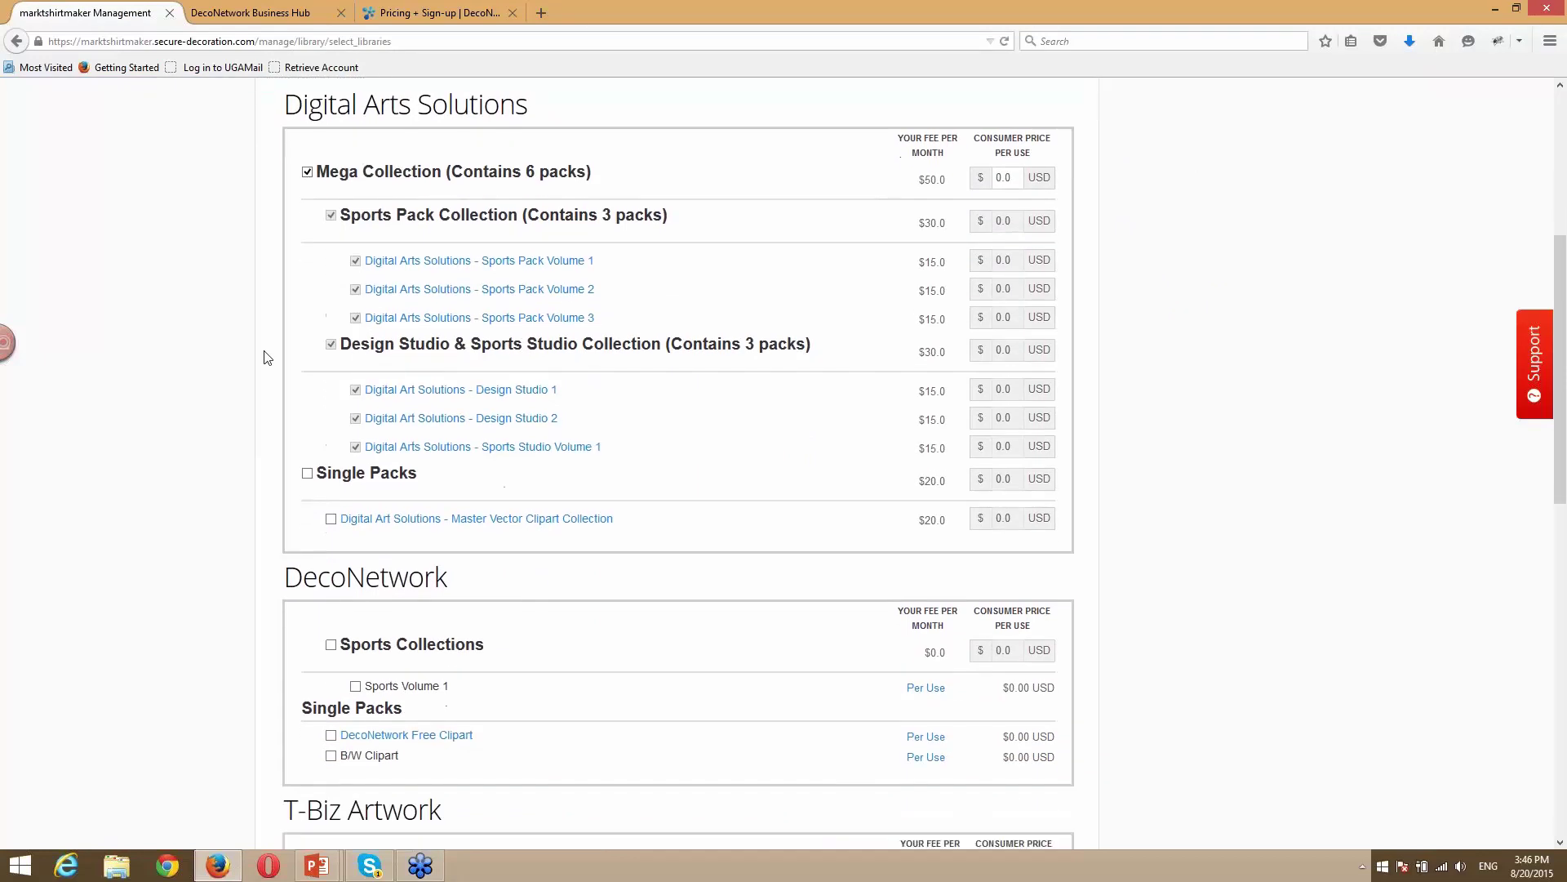
scroll(264, 357, "down", 2)
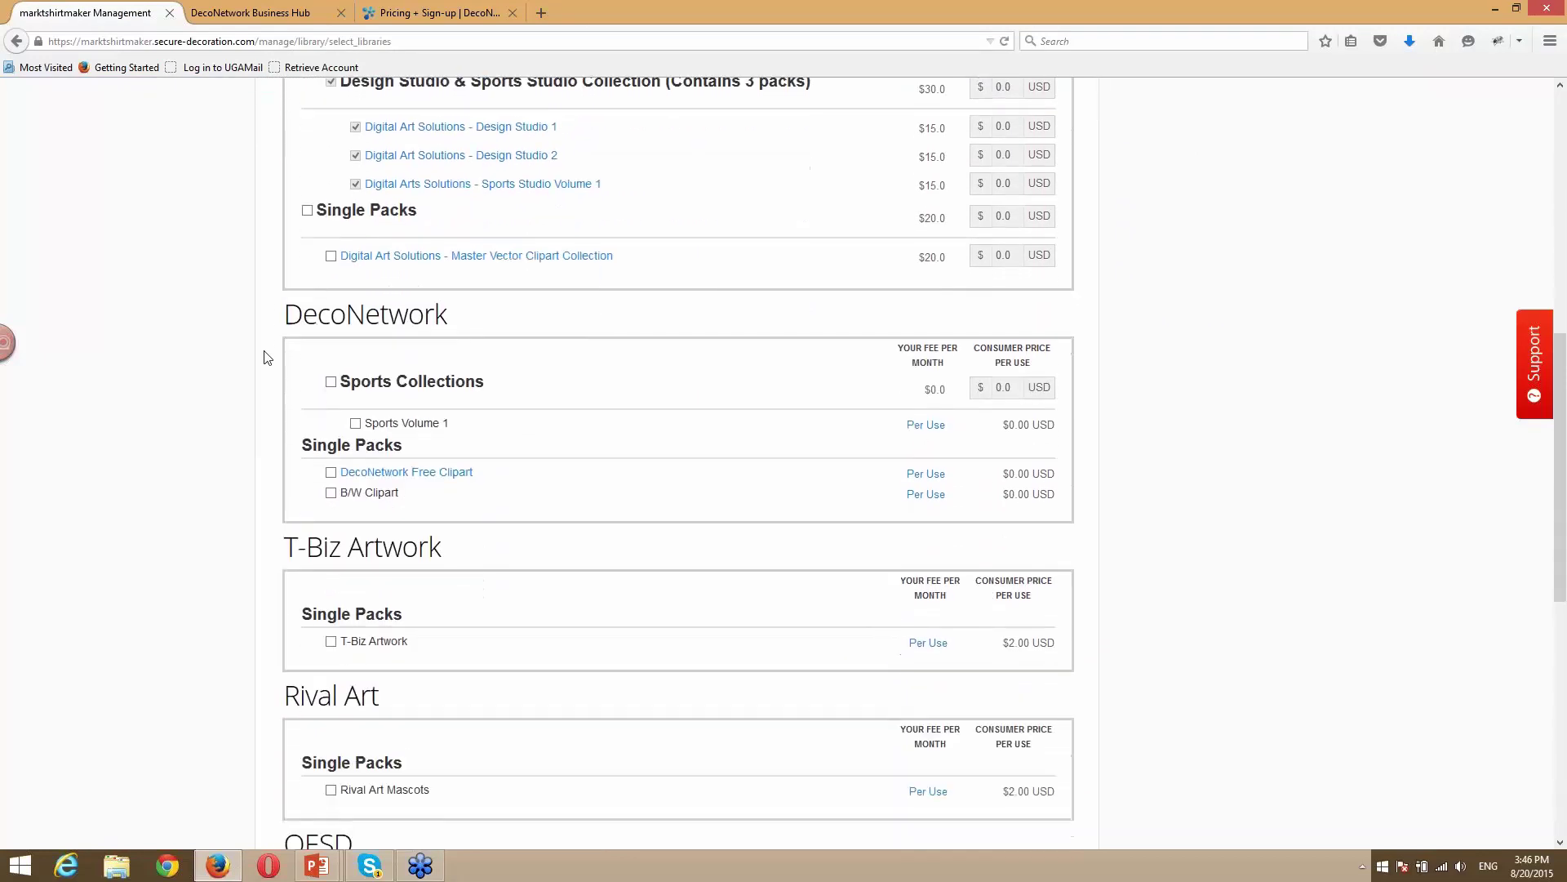
scroll(264, 357, "down", 2)
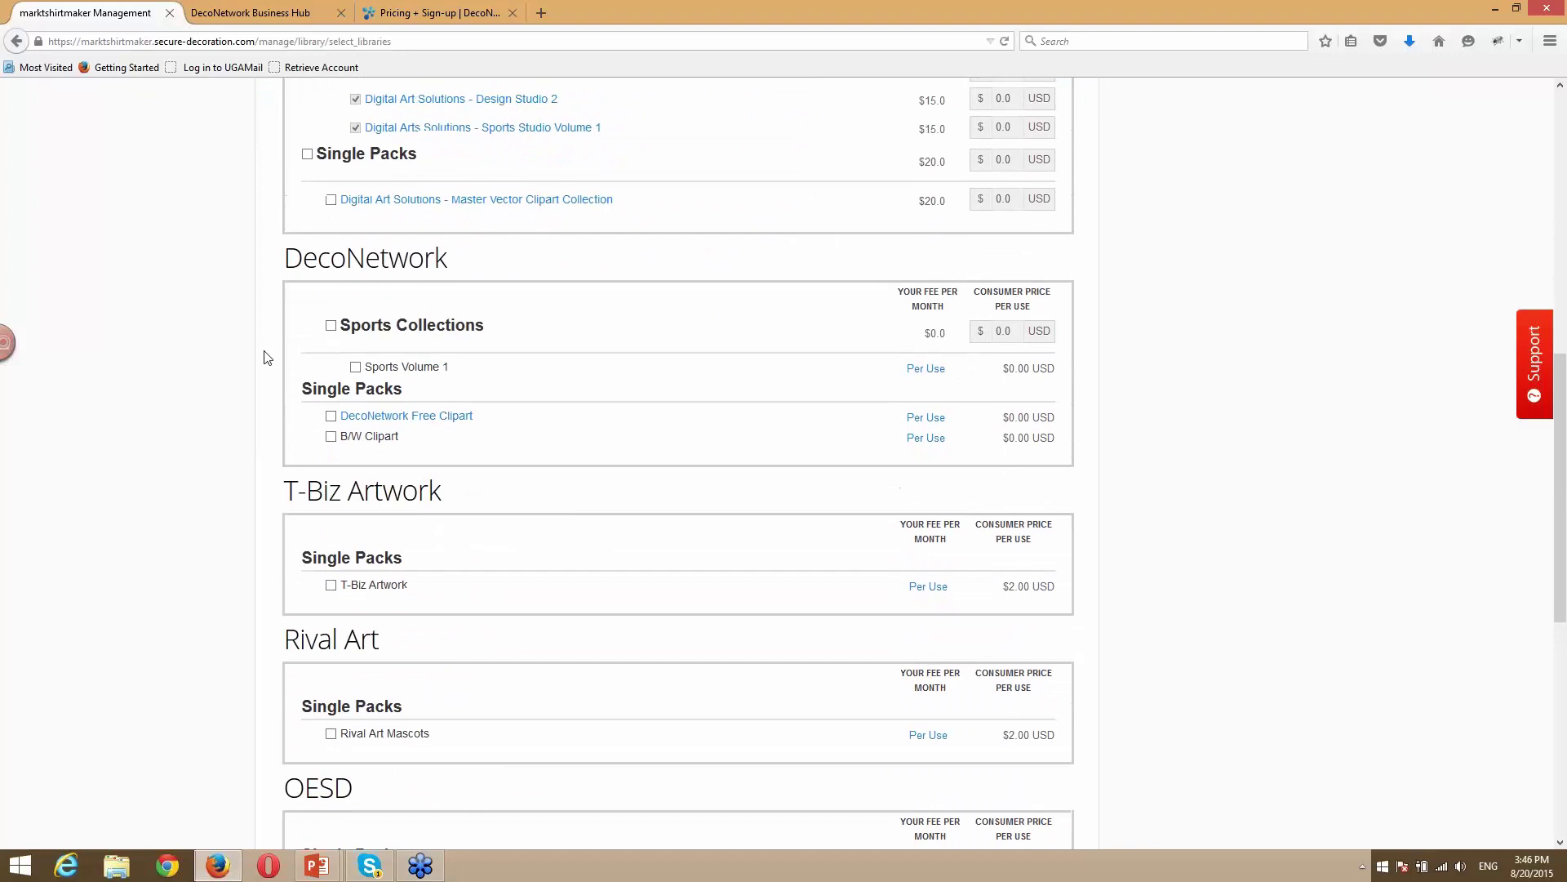
scroll(263, 357, "up", 4)
scroll(264, 357, "up", 7)
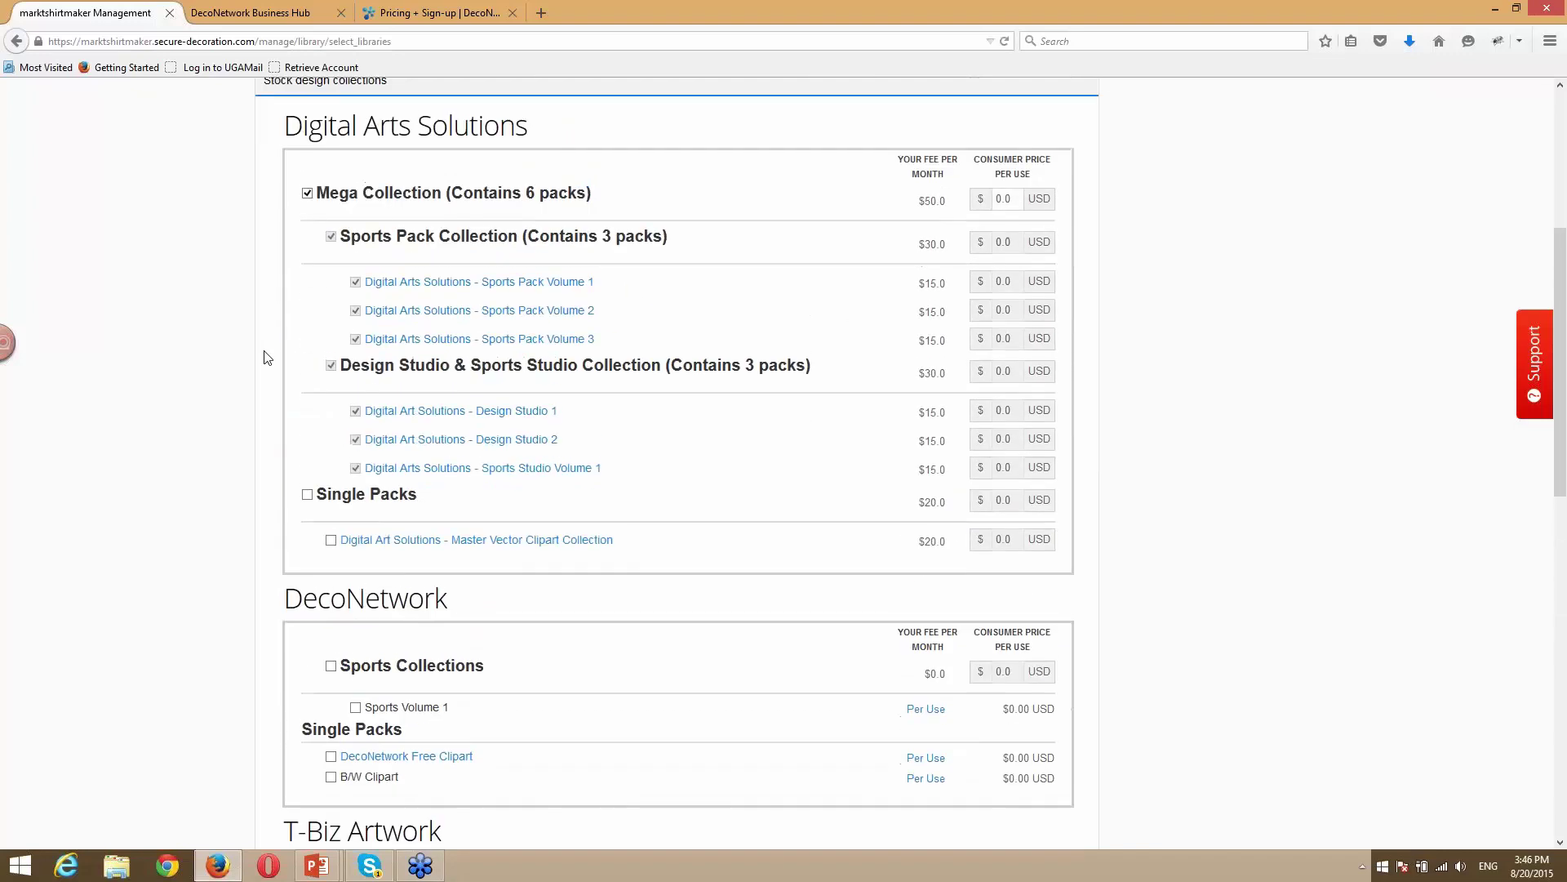
left_click(308, 584)
scroll(307, 594, "down", 6)
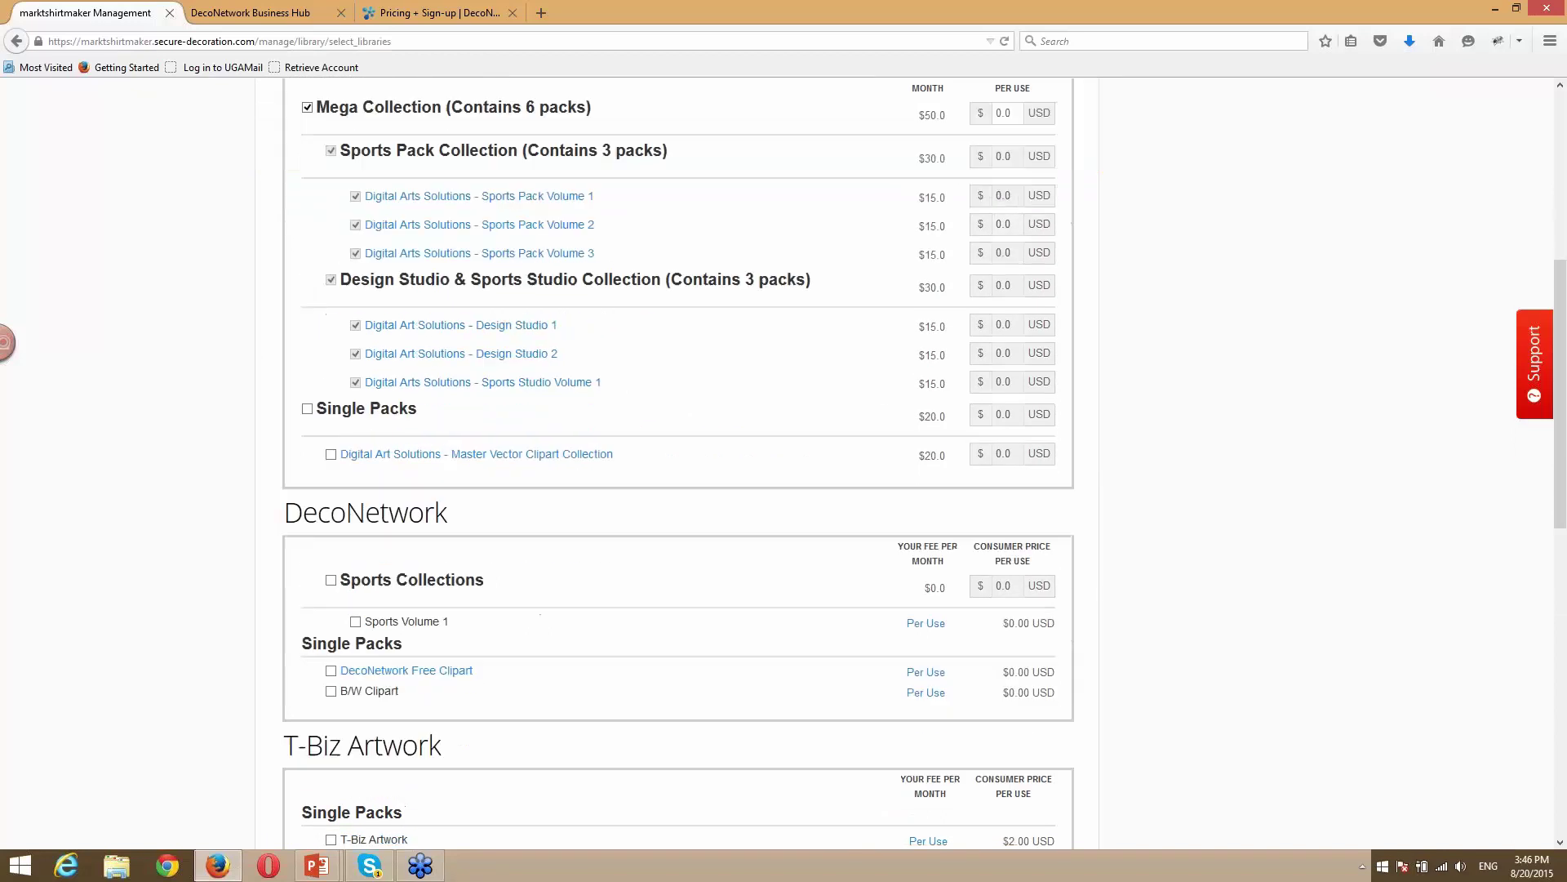
scroll(284, 484, "up", 4)
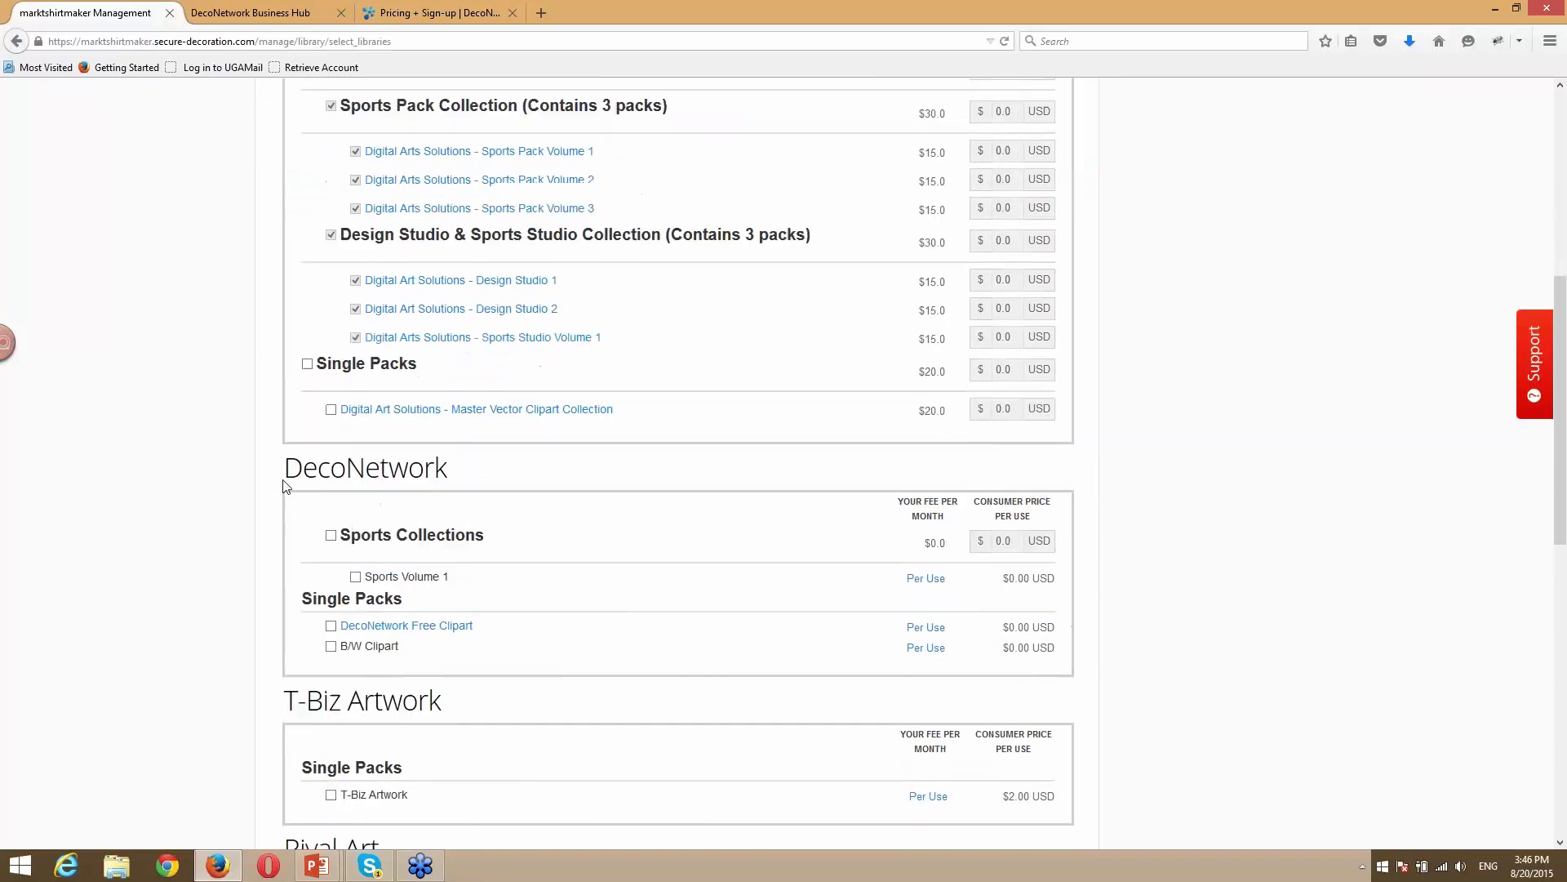
scroll(285, 487, "down", 2)
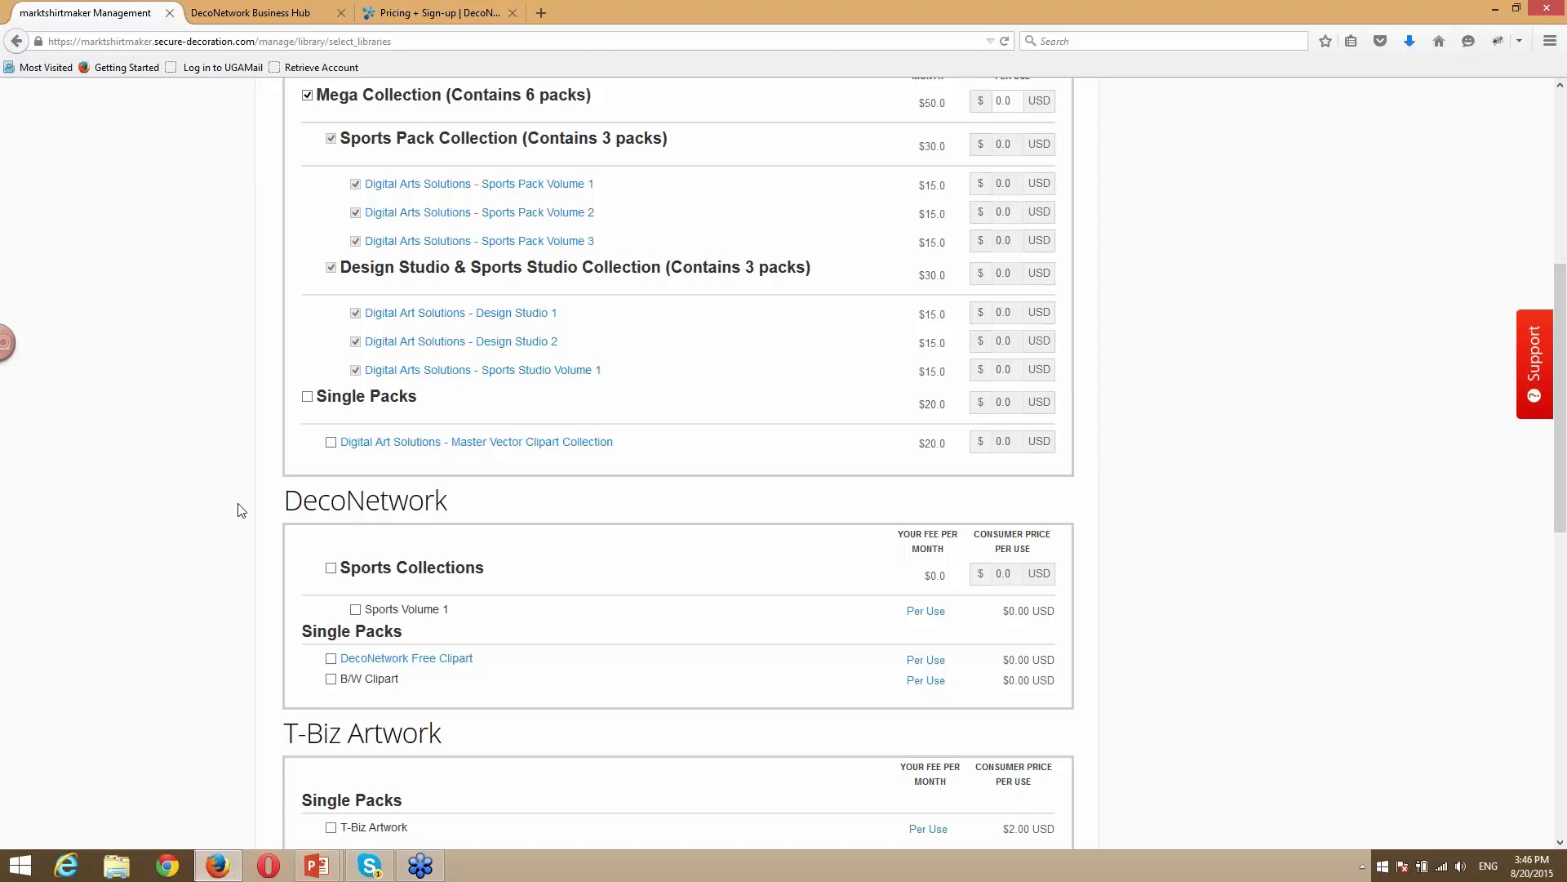
scroll(241, 510, "down", 5)
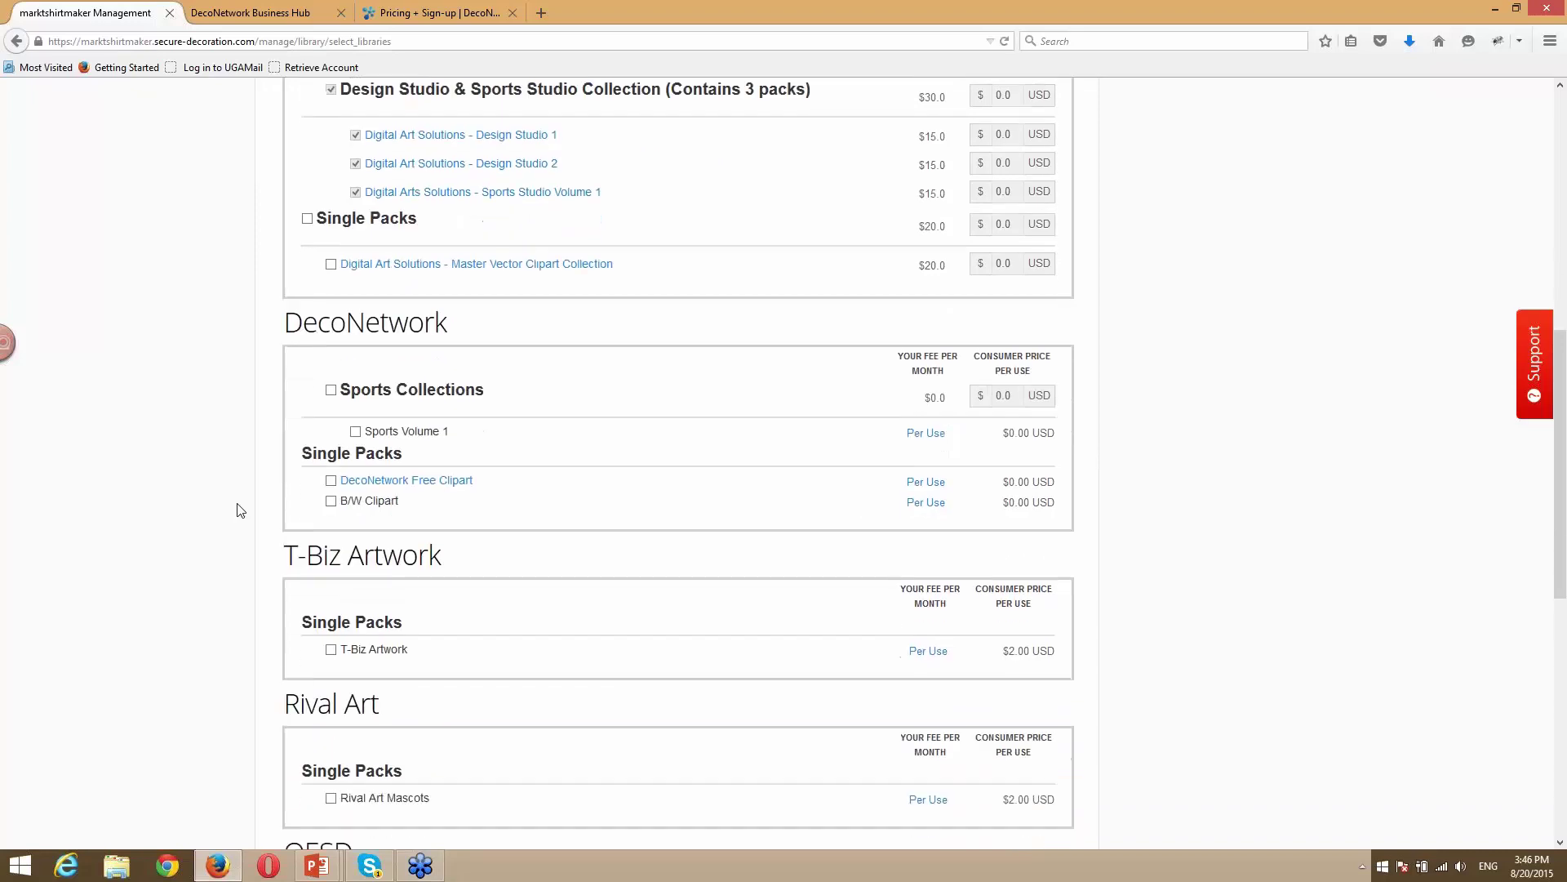
scroll(241, 510, "down", 10)
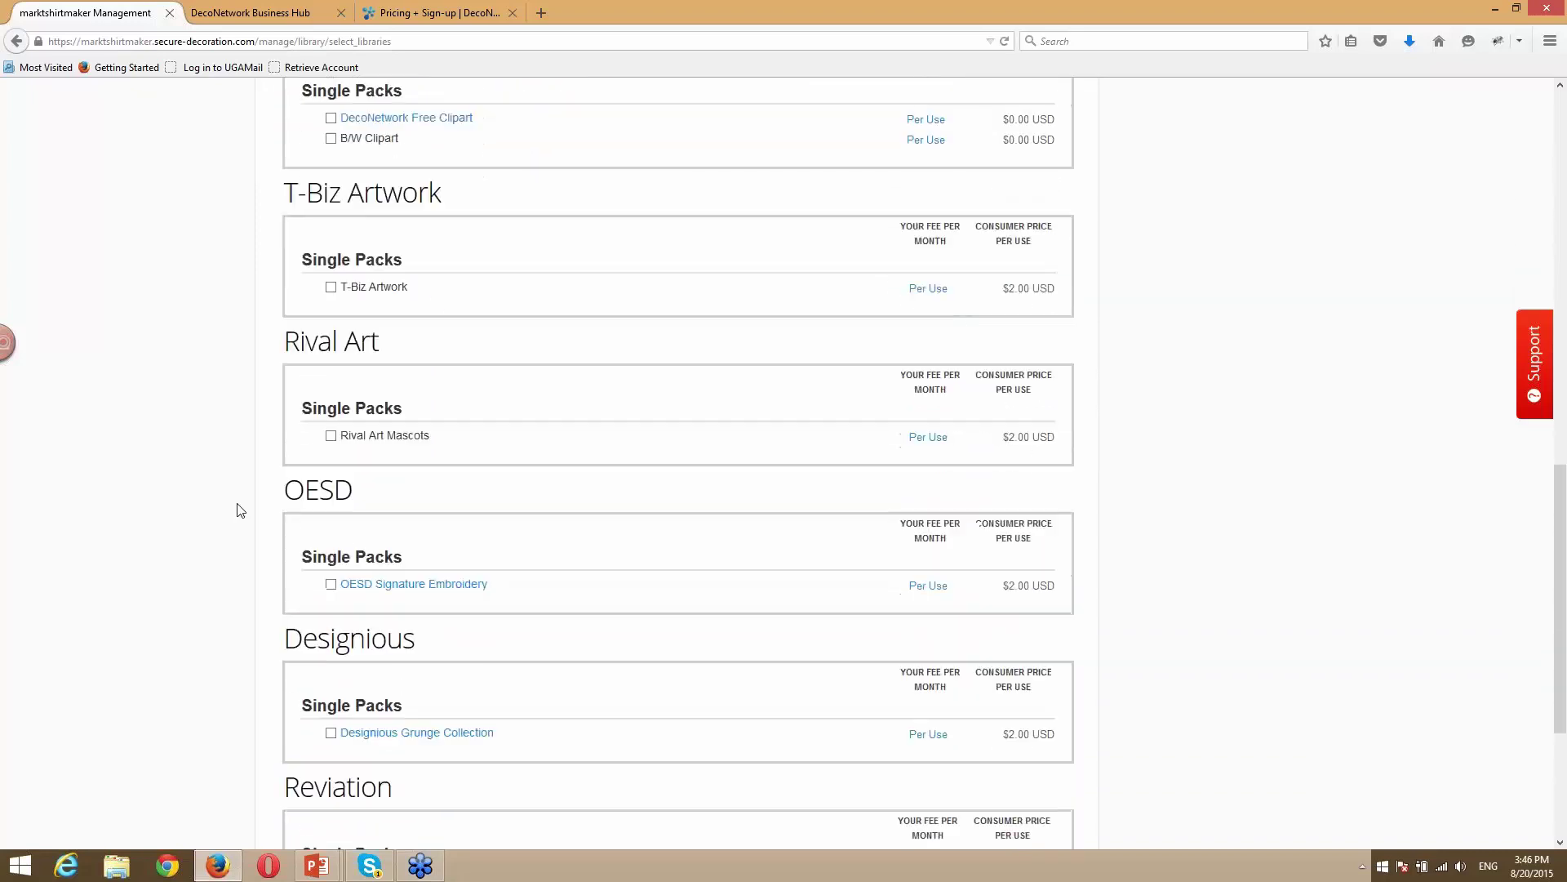
scroll(240, 510, "down", 2)
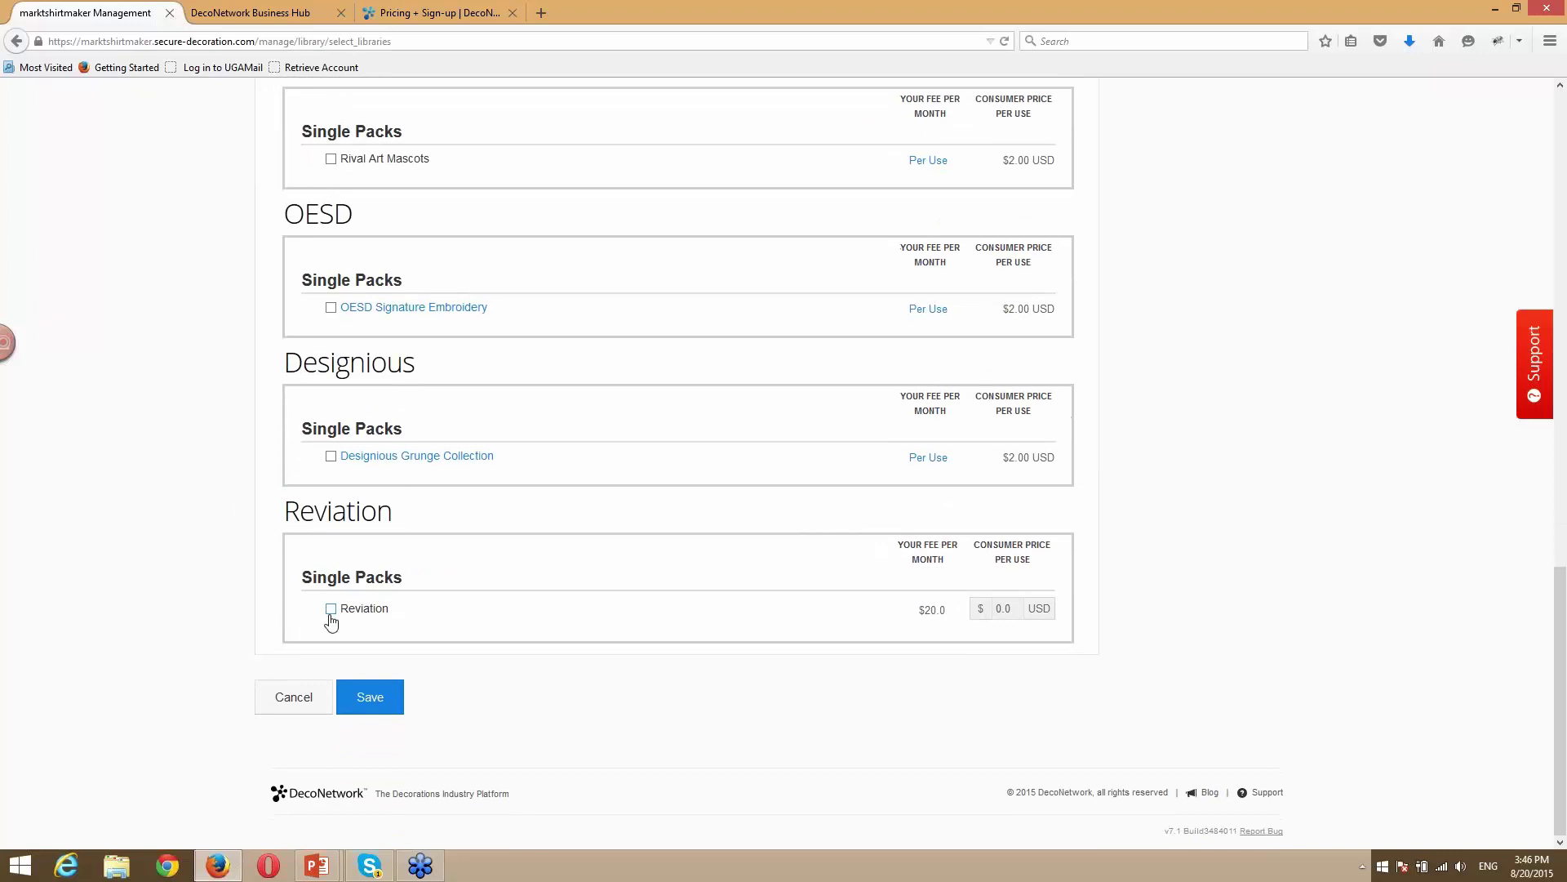
Try selecting the DecoNetwork Free Clipart and B/W Clipart single packs, and clear both selections.
scroll(286, 562, "up", 10)
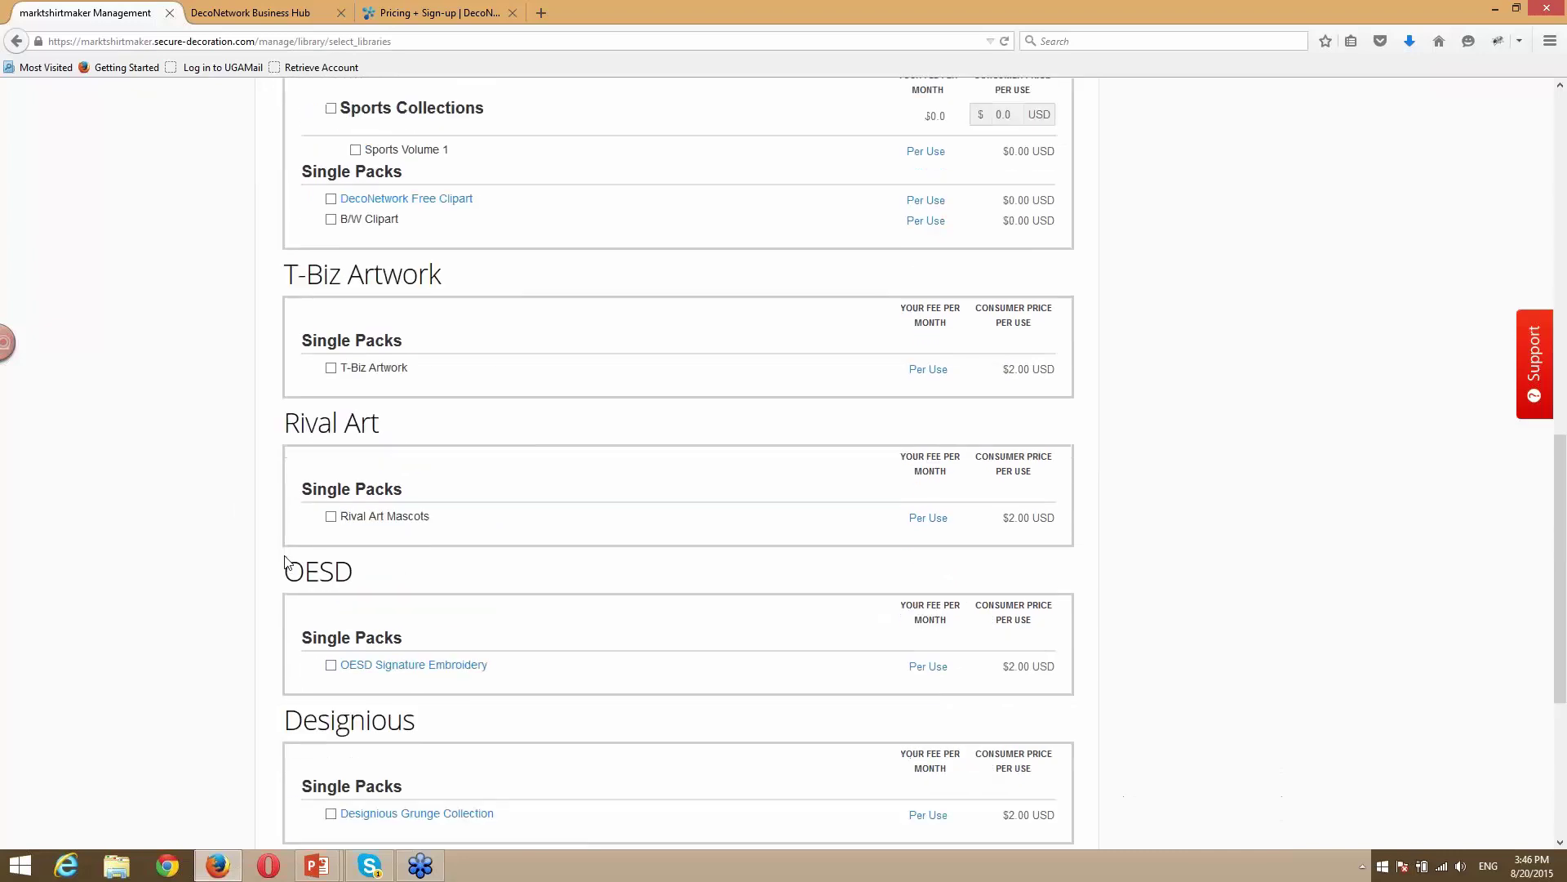
scroll(286, 562, "up", 6)
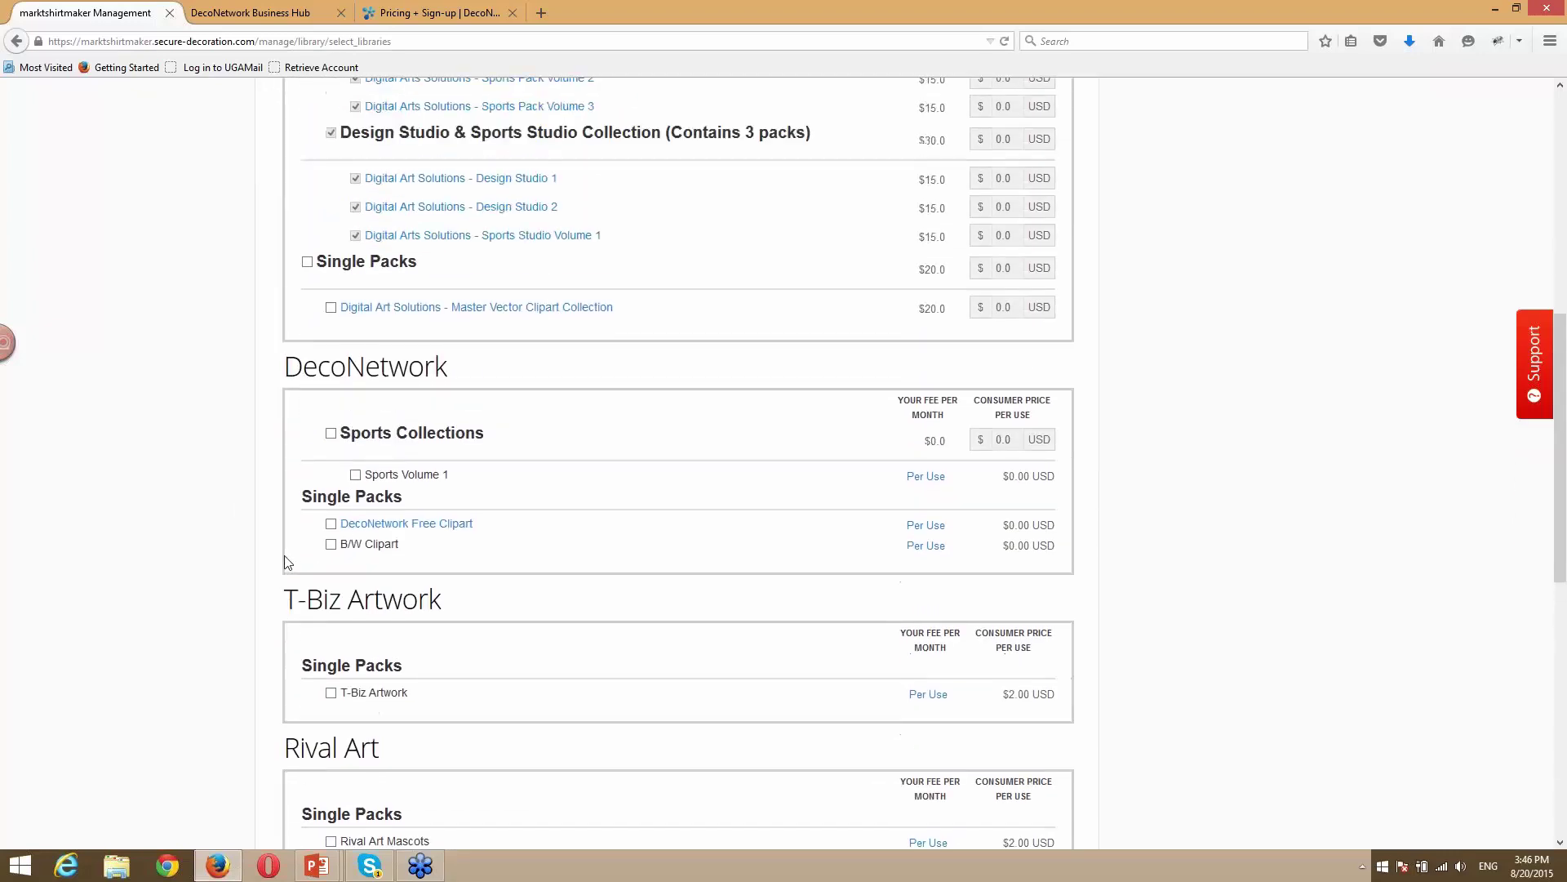
scroll(286, 562, "up", 2)
left_click(331, 590)
left_click(331, 590)
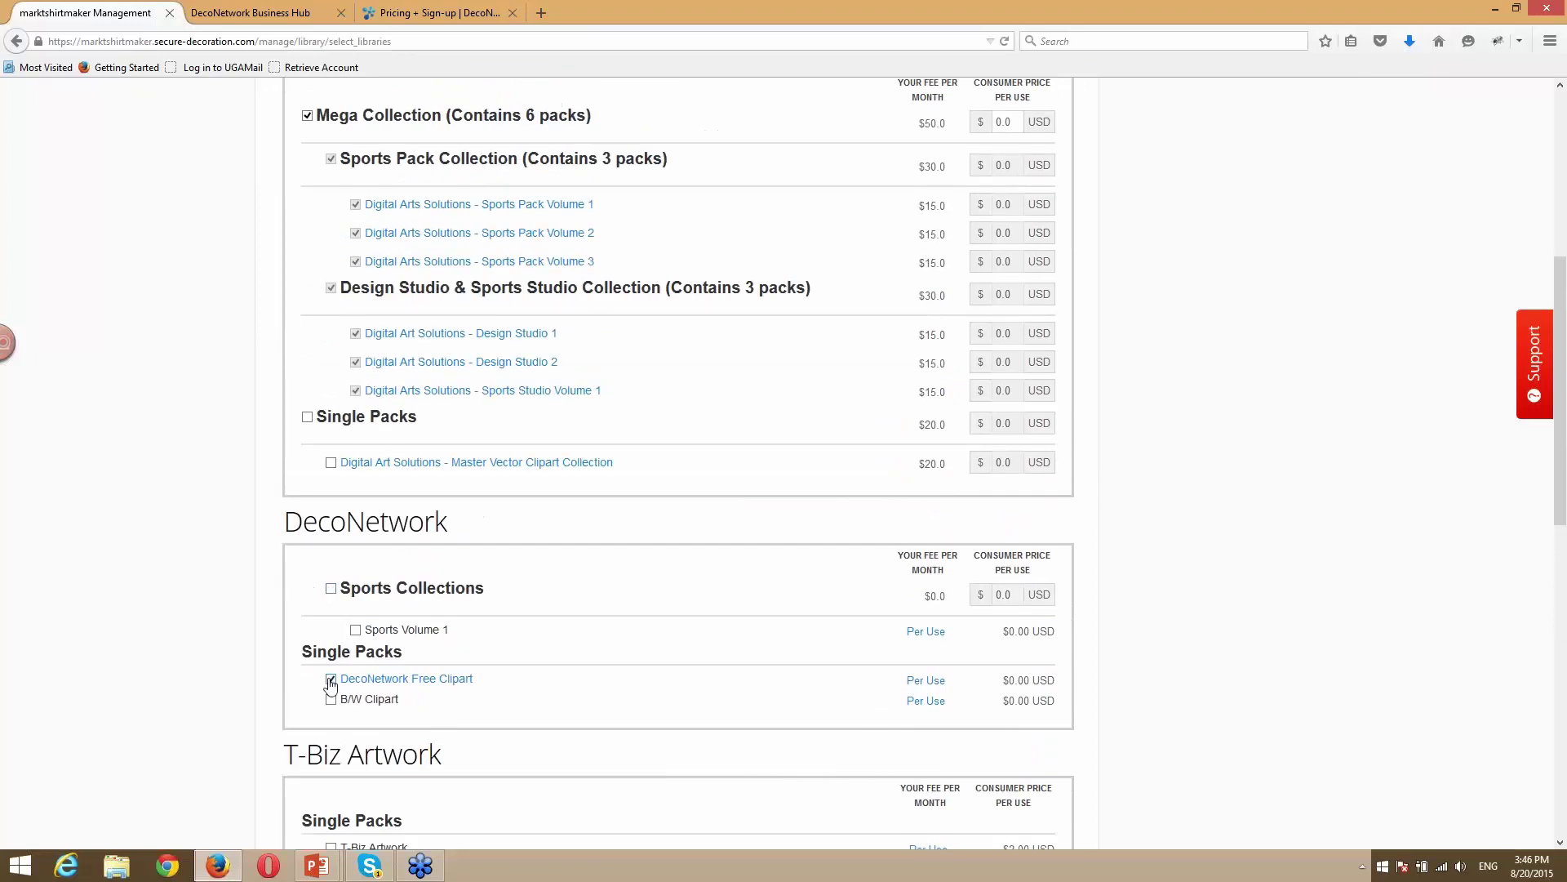
left_click(331, 680)
left_click(331, 700)
left_click(330, 700)
scroll(214, 622, "up", 1)
scroll(214, 622, "up", 1)
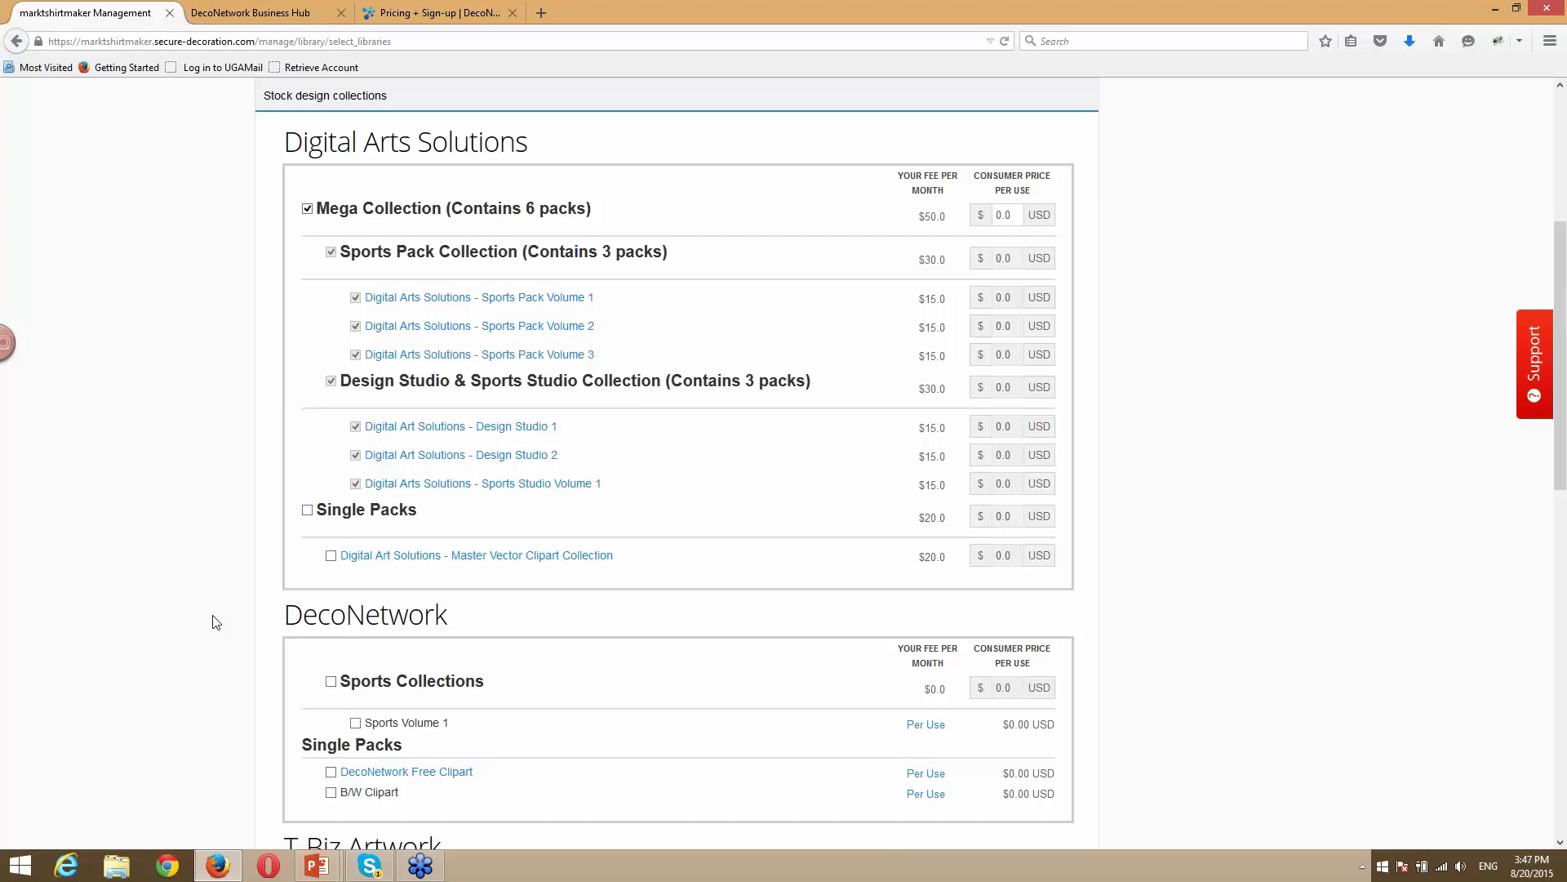
Return to the stock designs, open the batch upload form for an own design collection, and review its upload and process options.
scroll(216, 622, "up", 4)
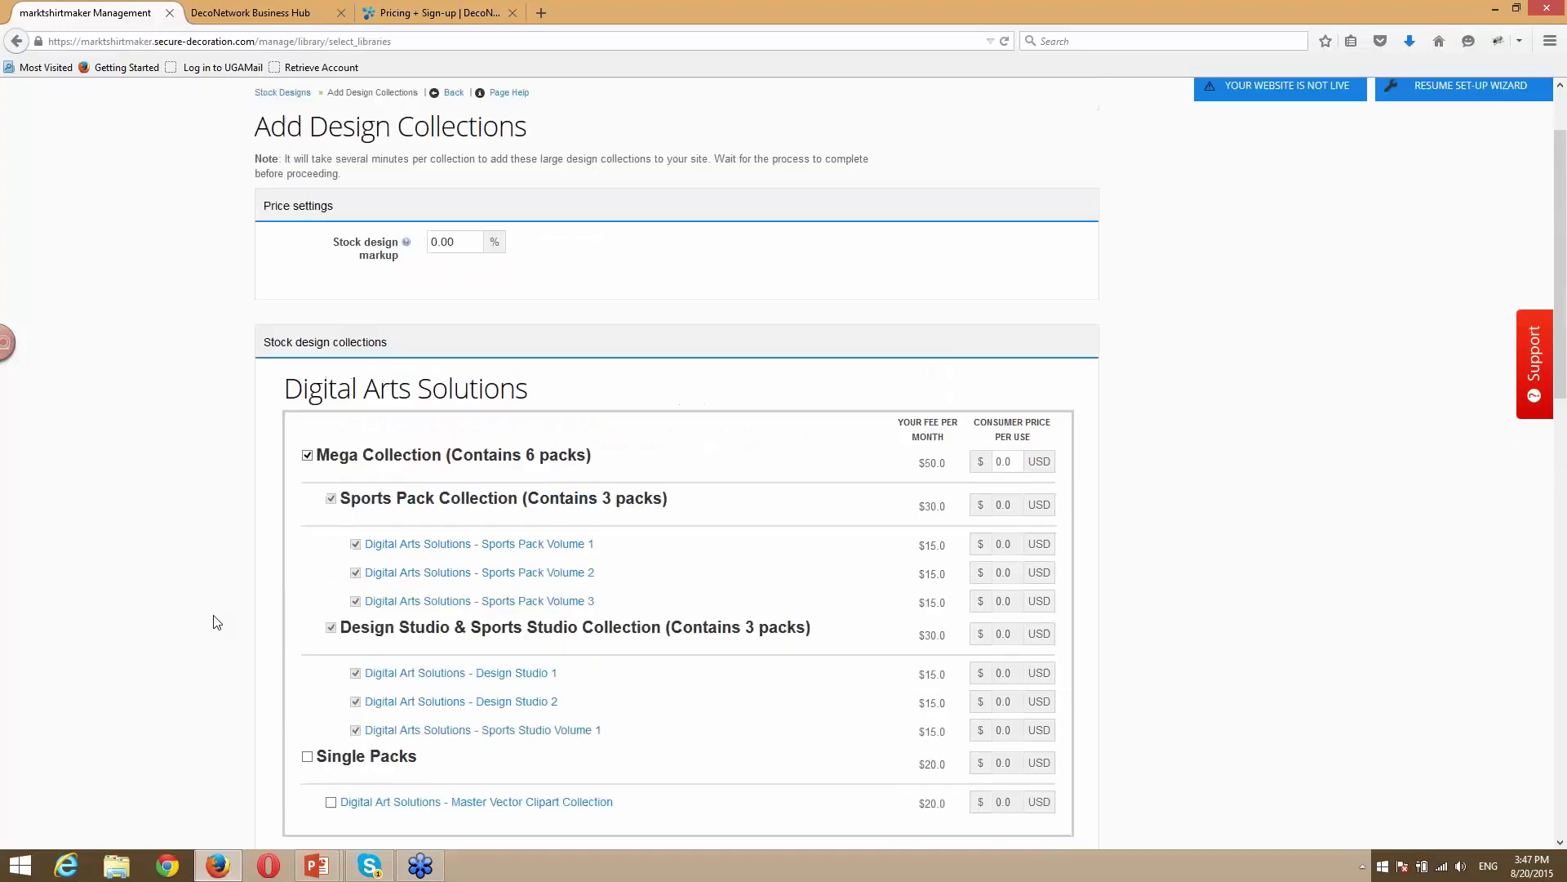
scroll(217, 622, "up", 1)
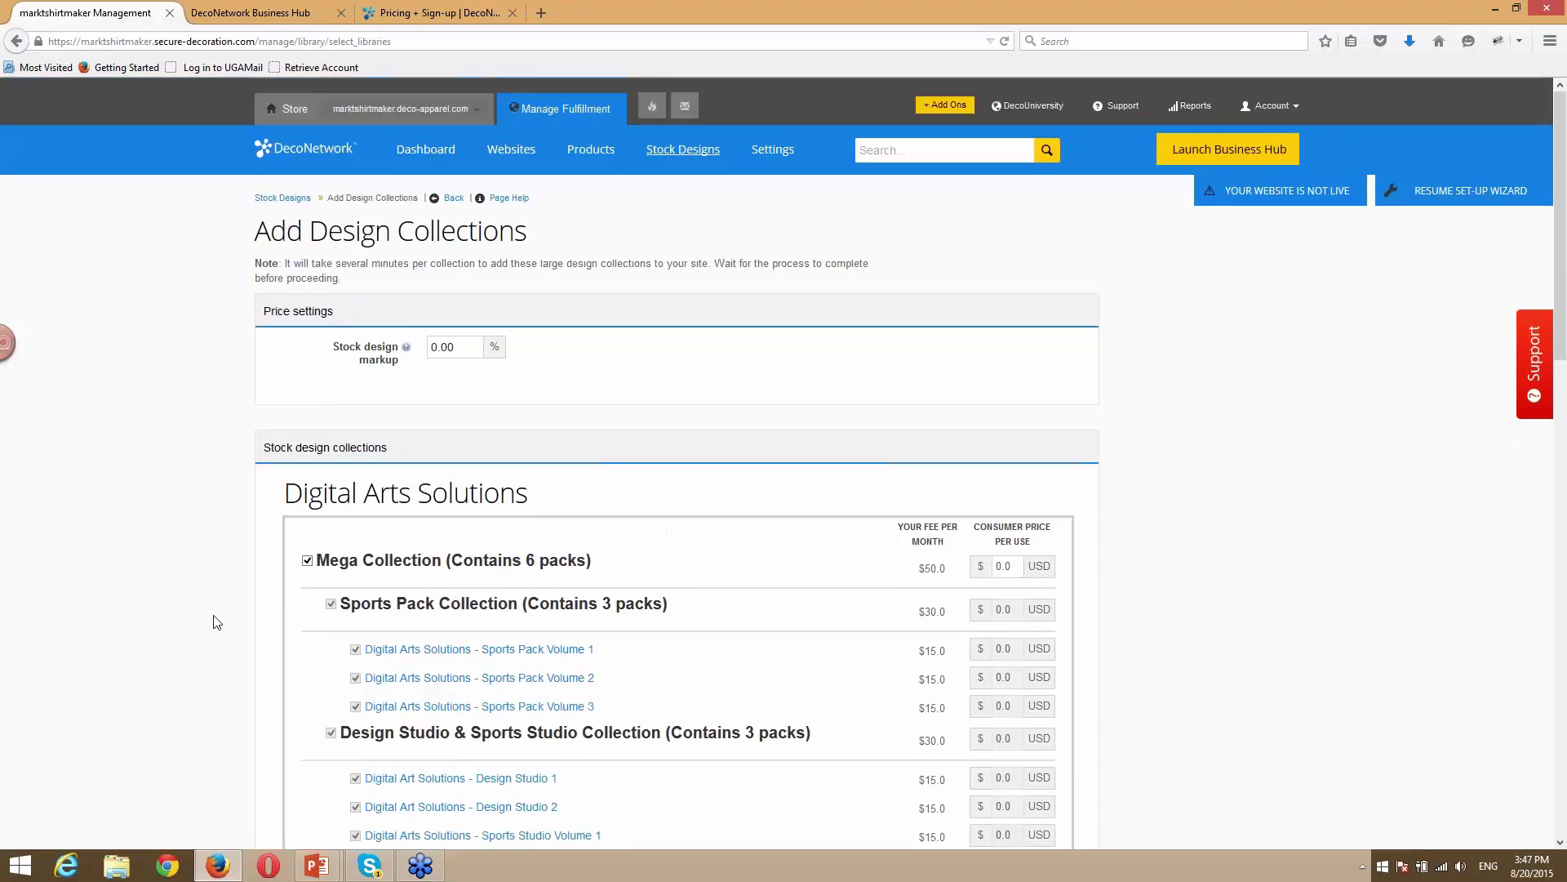
left_click(677, 153)
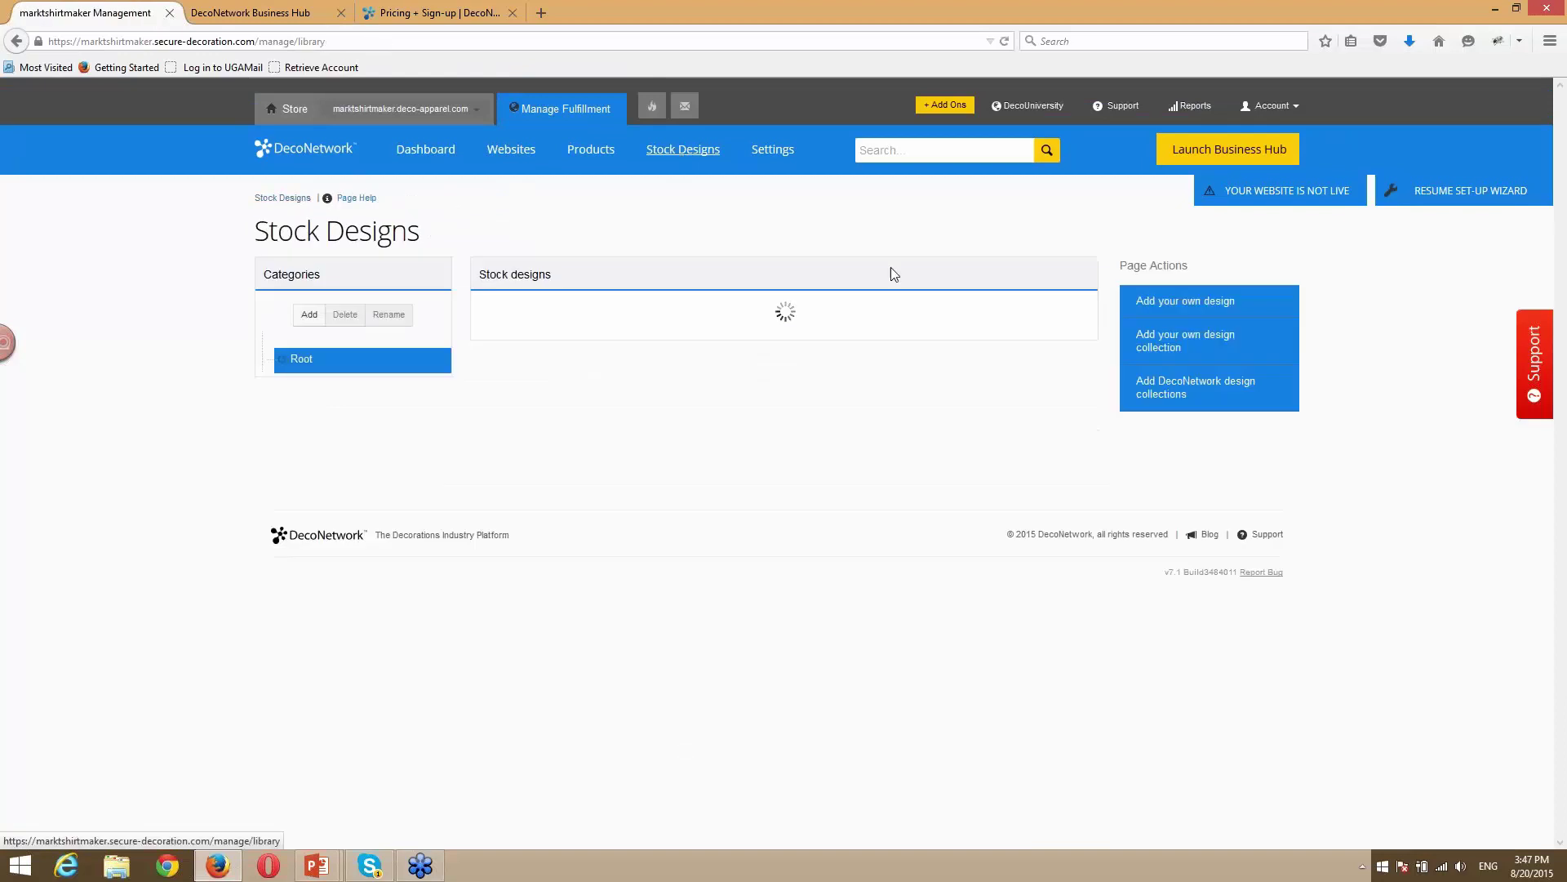
left_click(1190, 392)
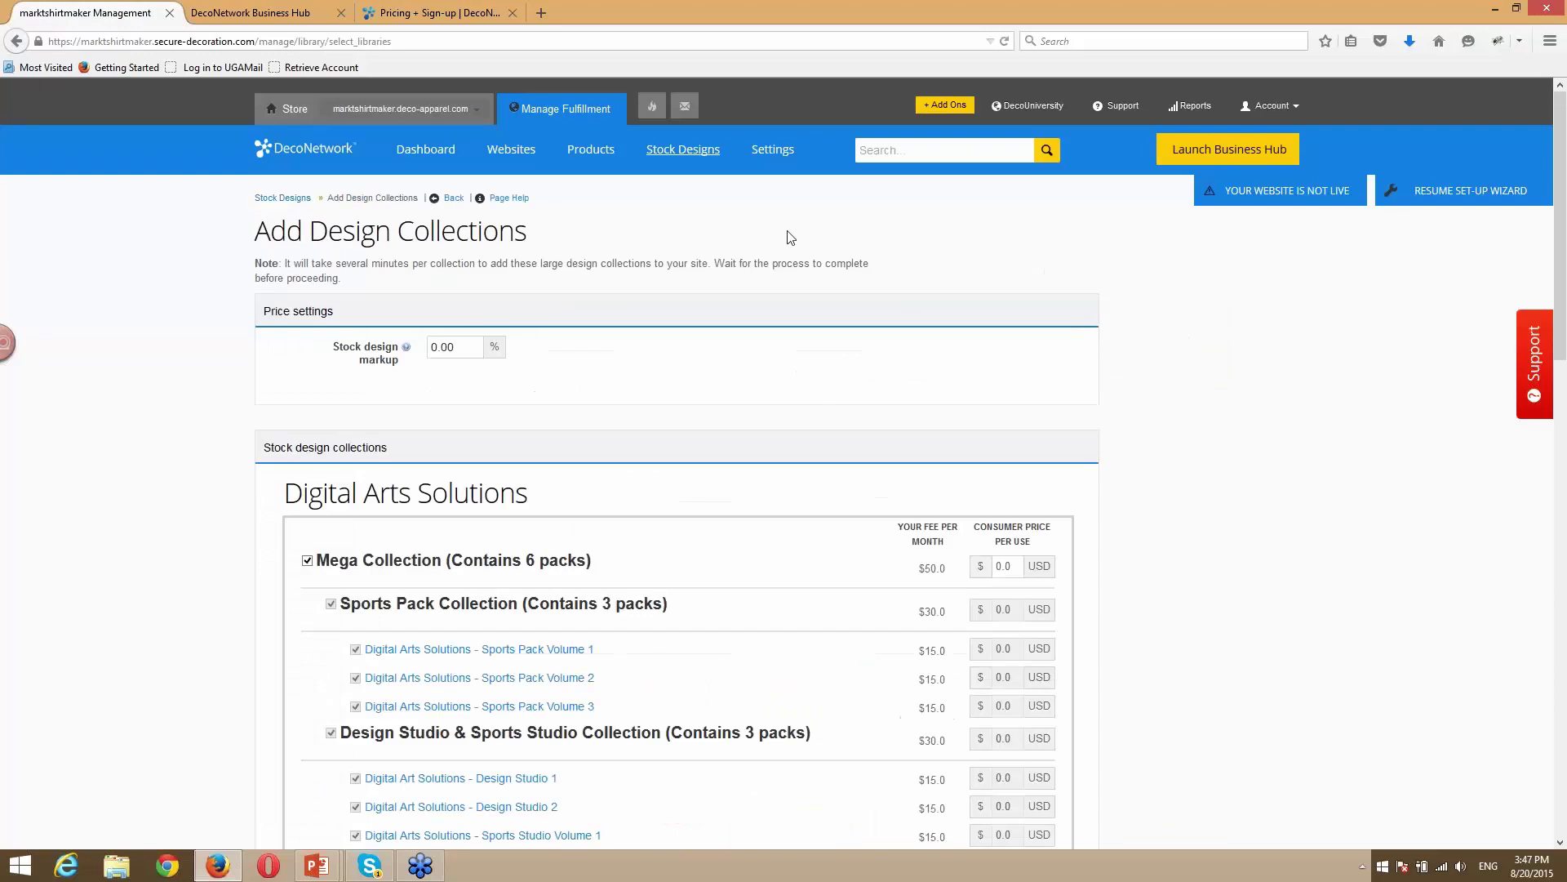
left_click(670, 153)
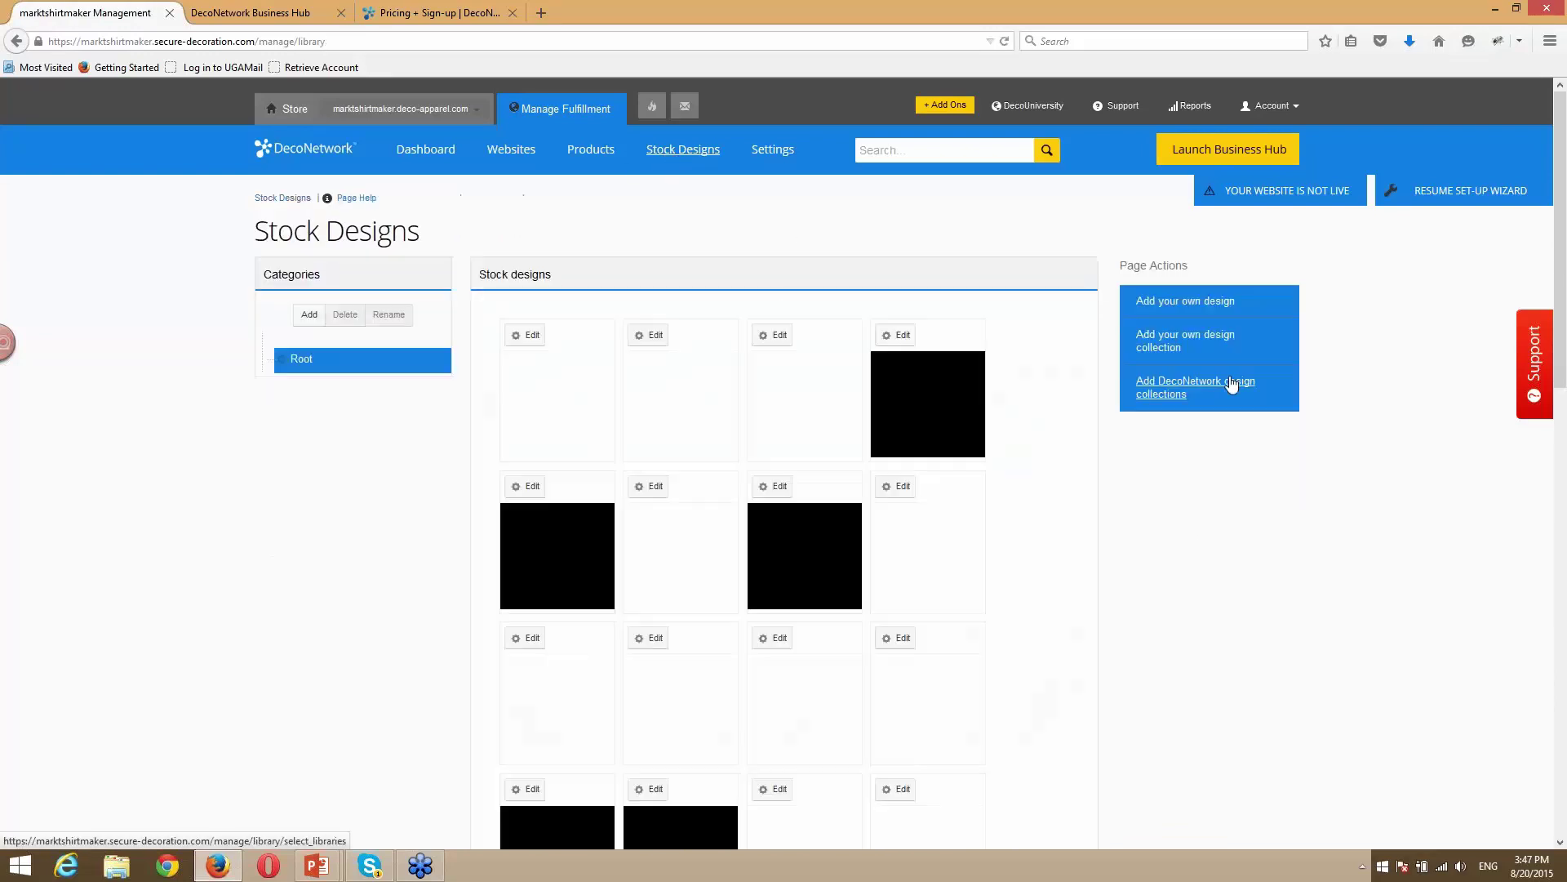
left_click(1182, 341)
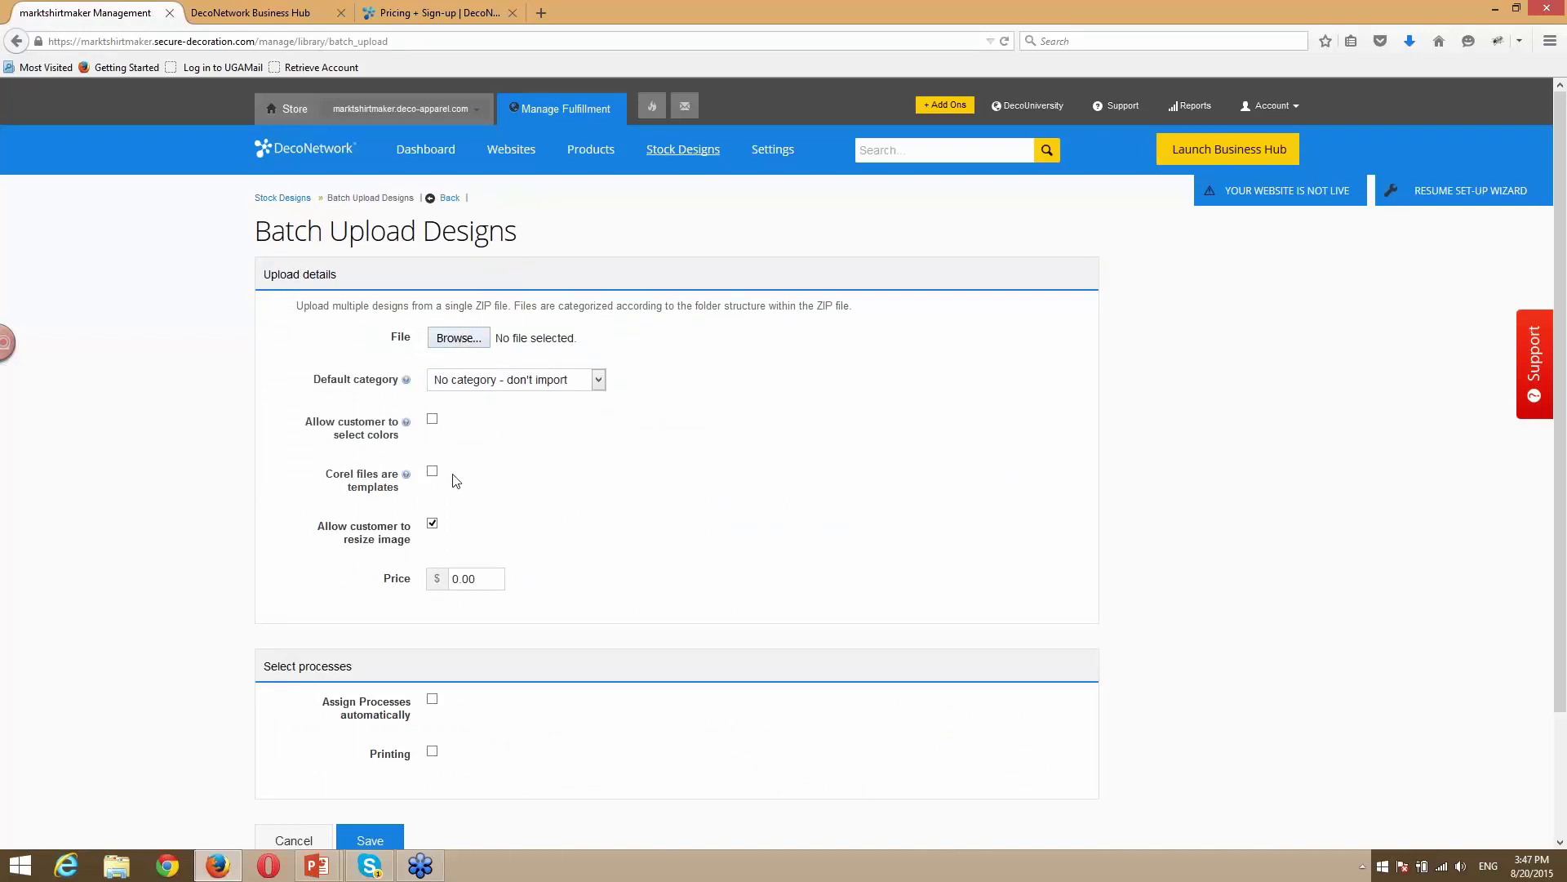
scroll(456, 475, "down", 2)
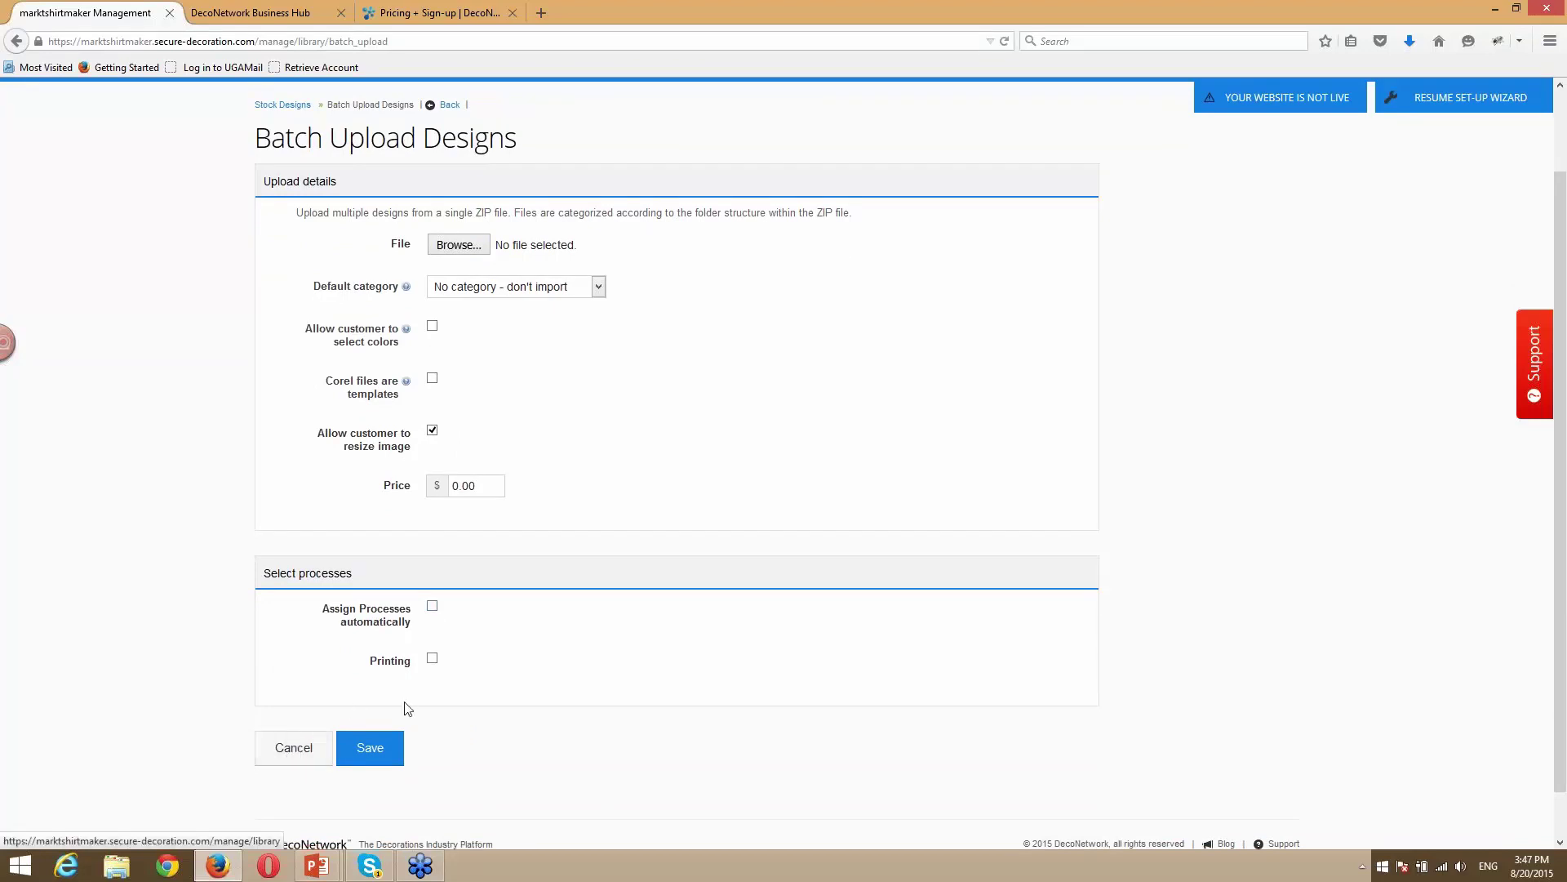
scroll(523, 481, "up", 2)
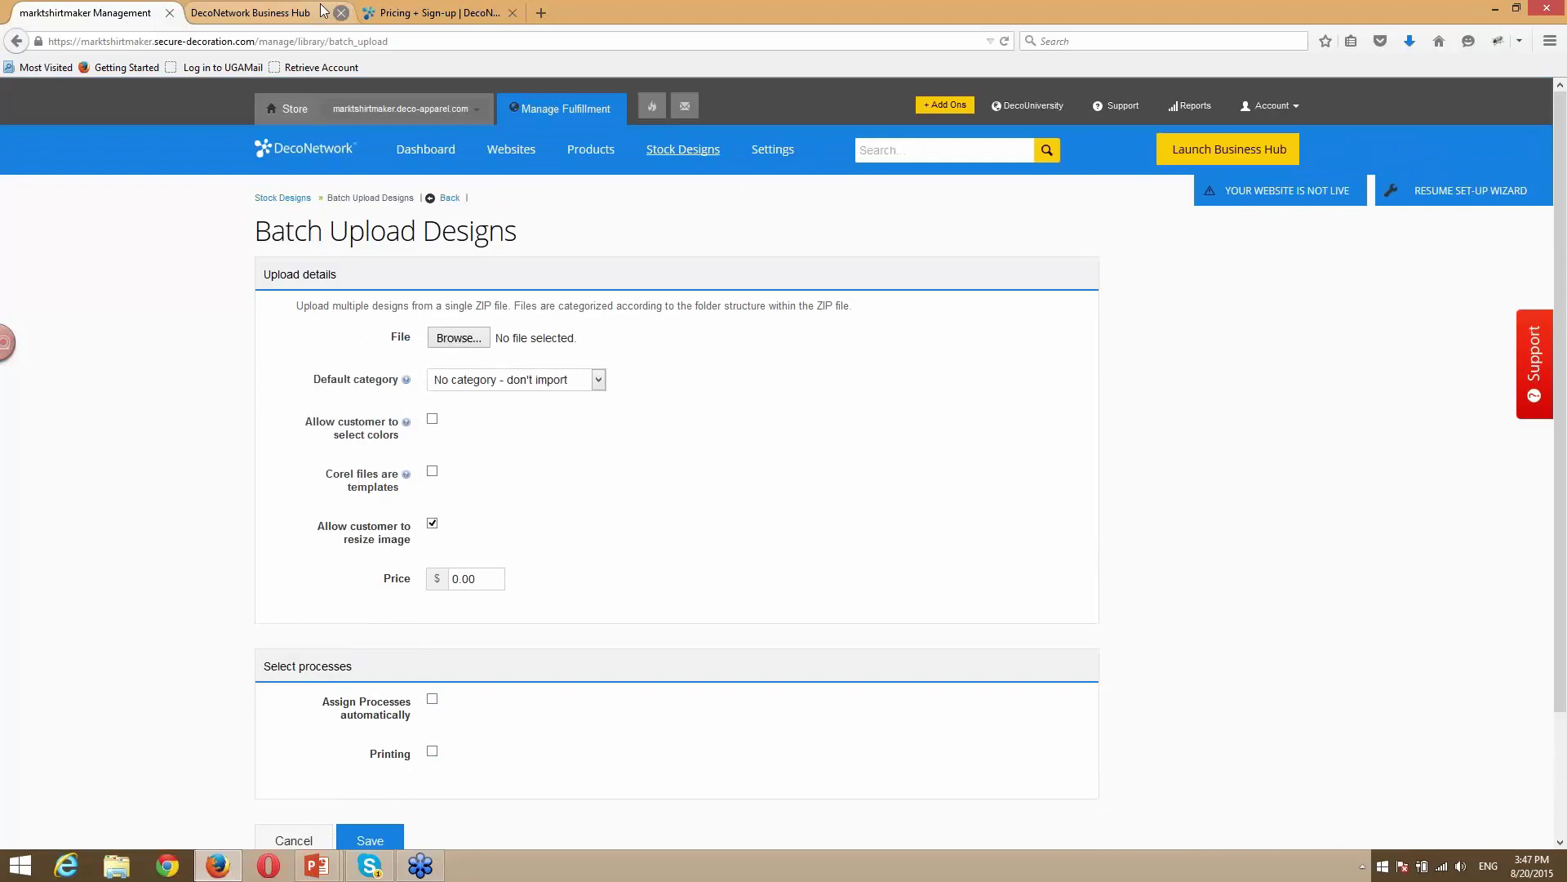
Switch to the DecoNetwork pricing page and highlight the Web page management feature in the monthly plan comparison.
left_click(432, 12)
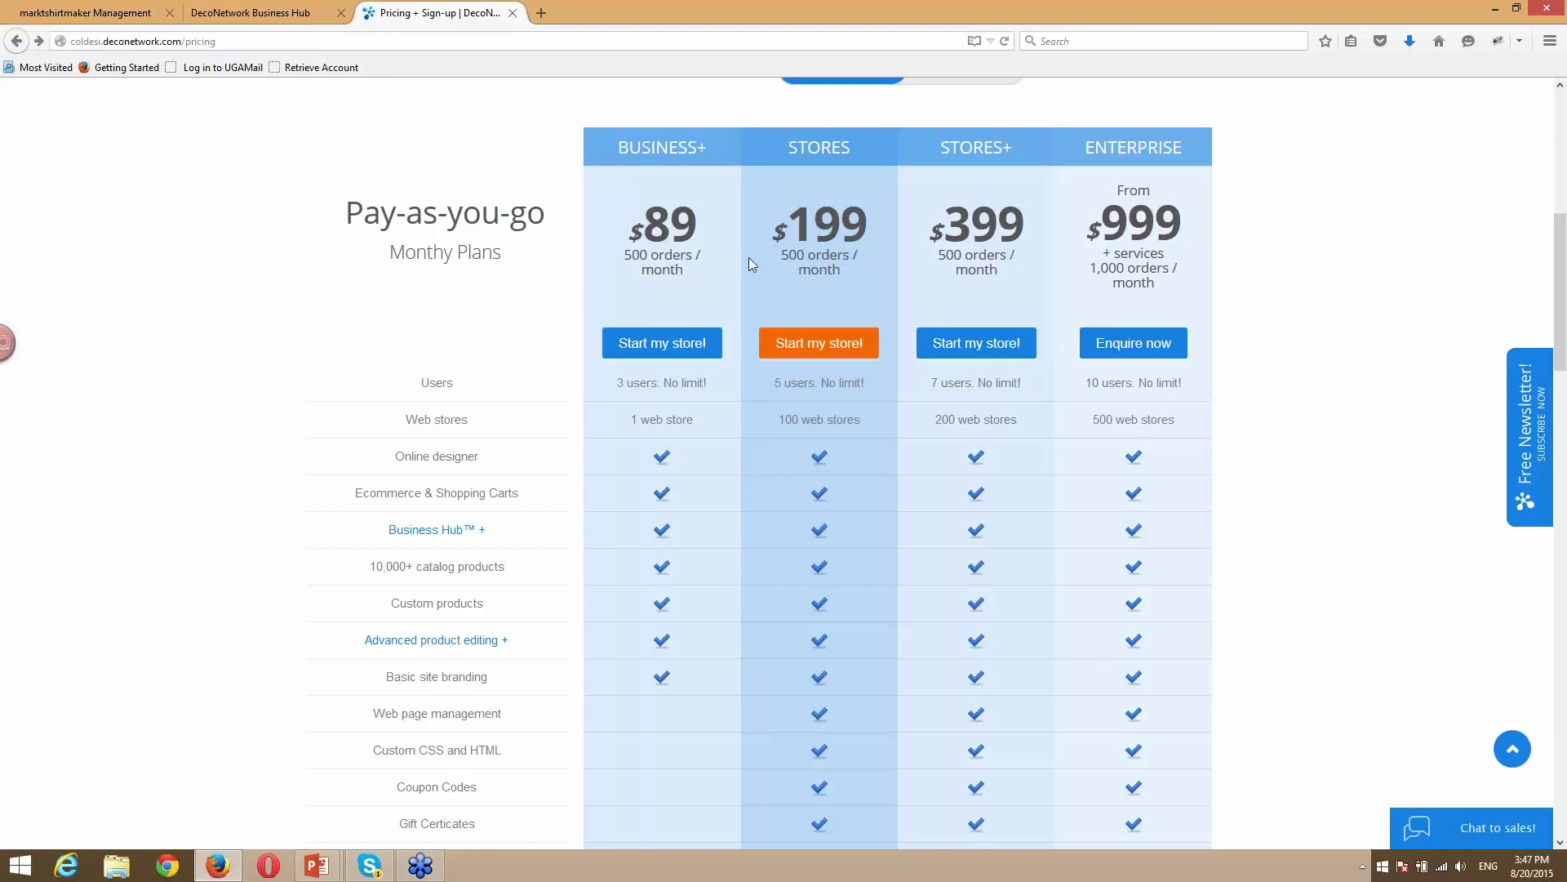
left_click_drag(374, 711, 506, 727)
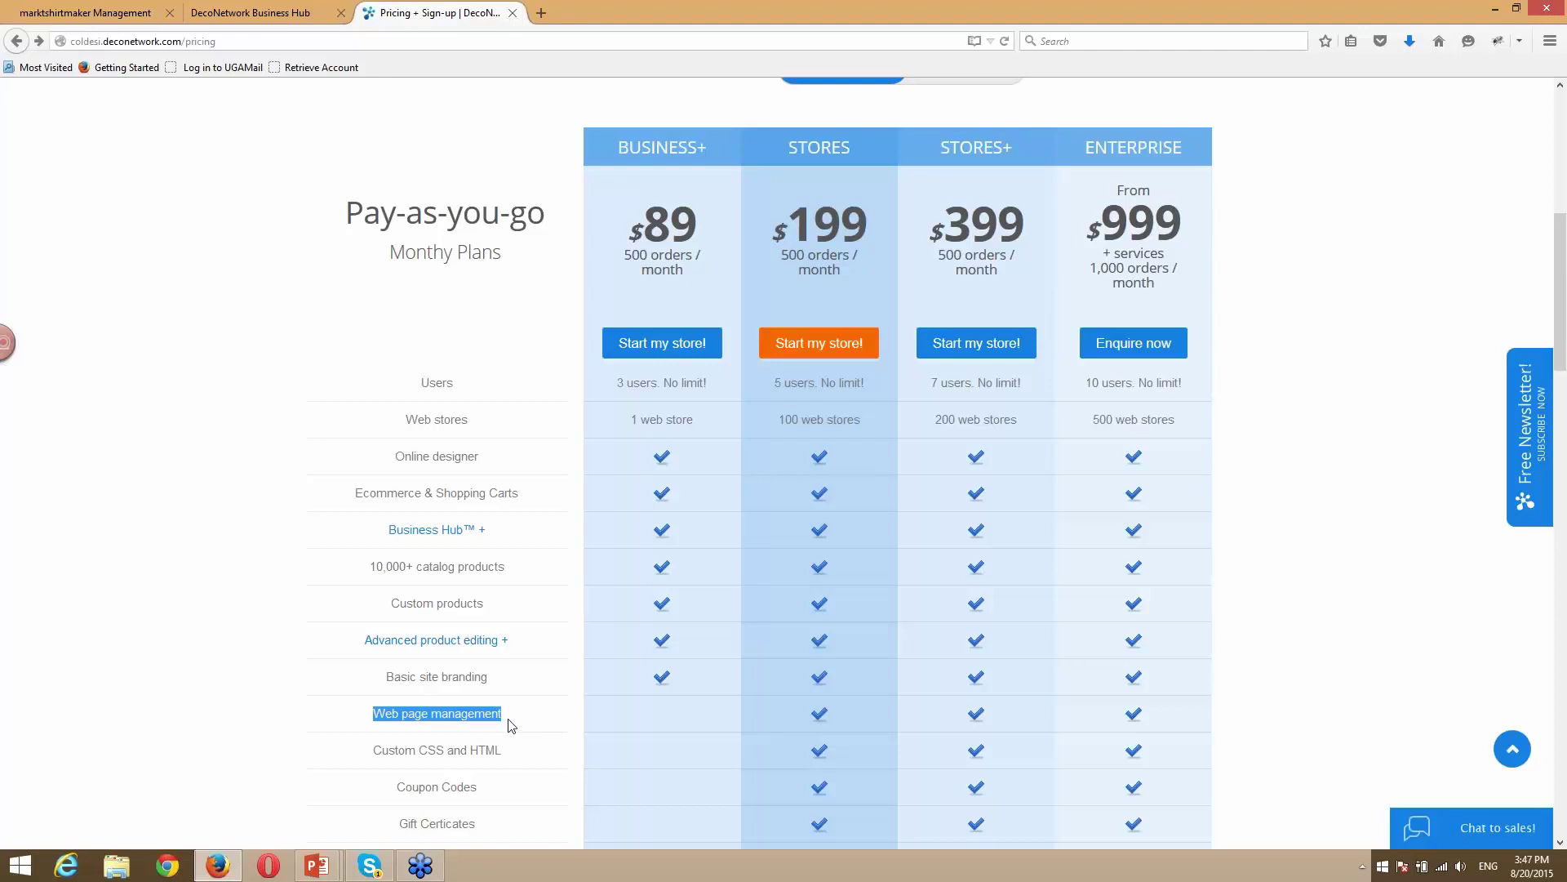
Return to the store management and open the website pages of the marktshirtmaker.deco-apparel.com store.
left_click(96, 15)
left_click(459, 111)
left_click(569, 167)
left_click(320, 302)
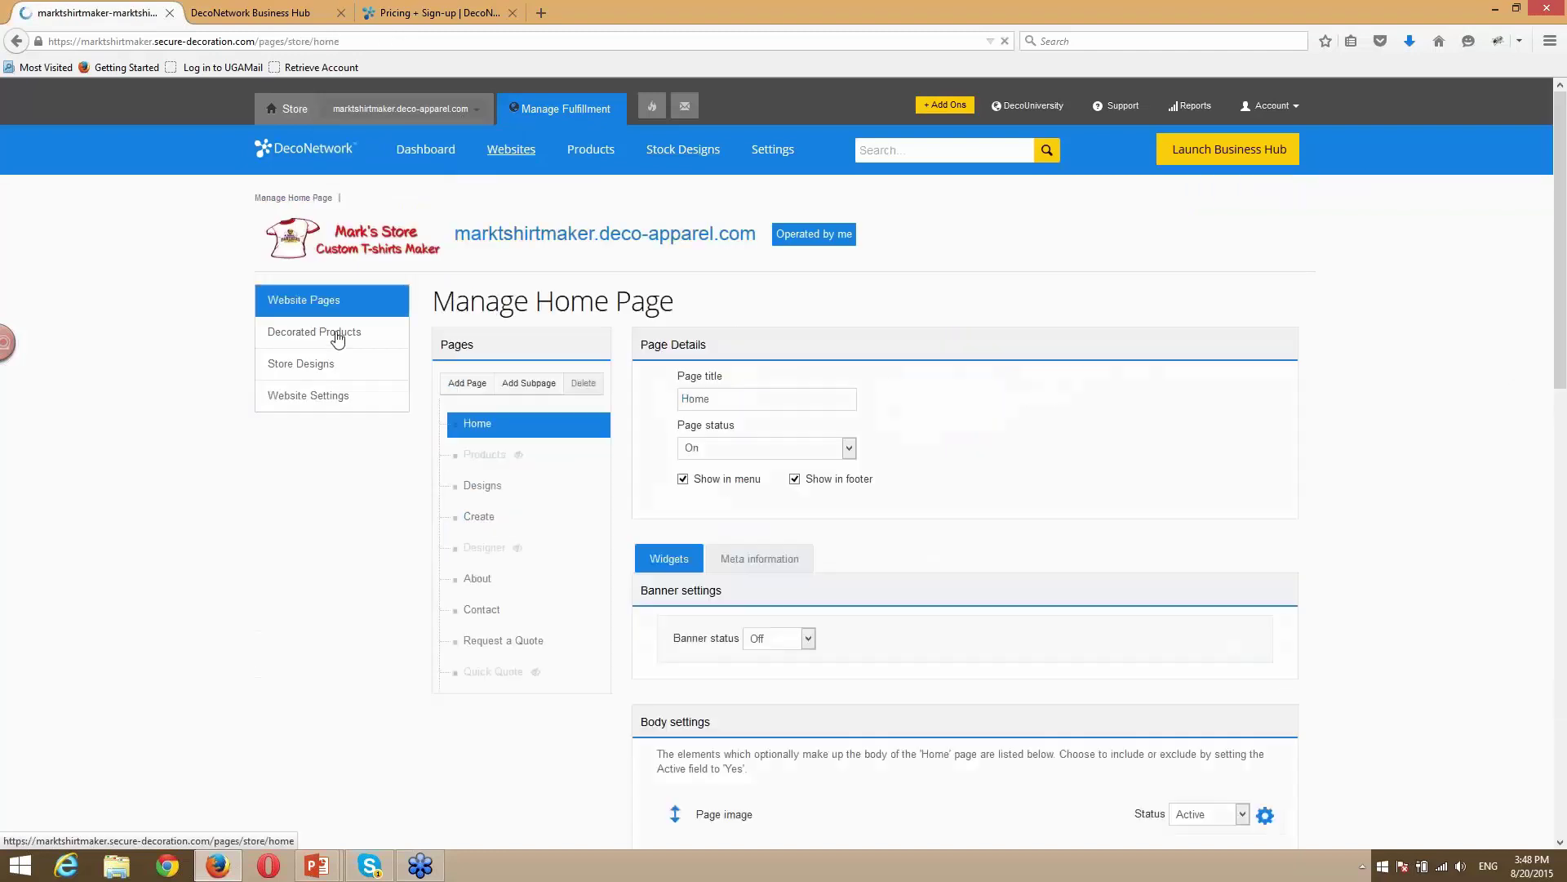
Add a custom page named Samples to the store's website pages.
left_click(467, 385)
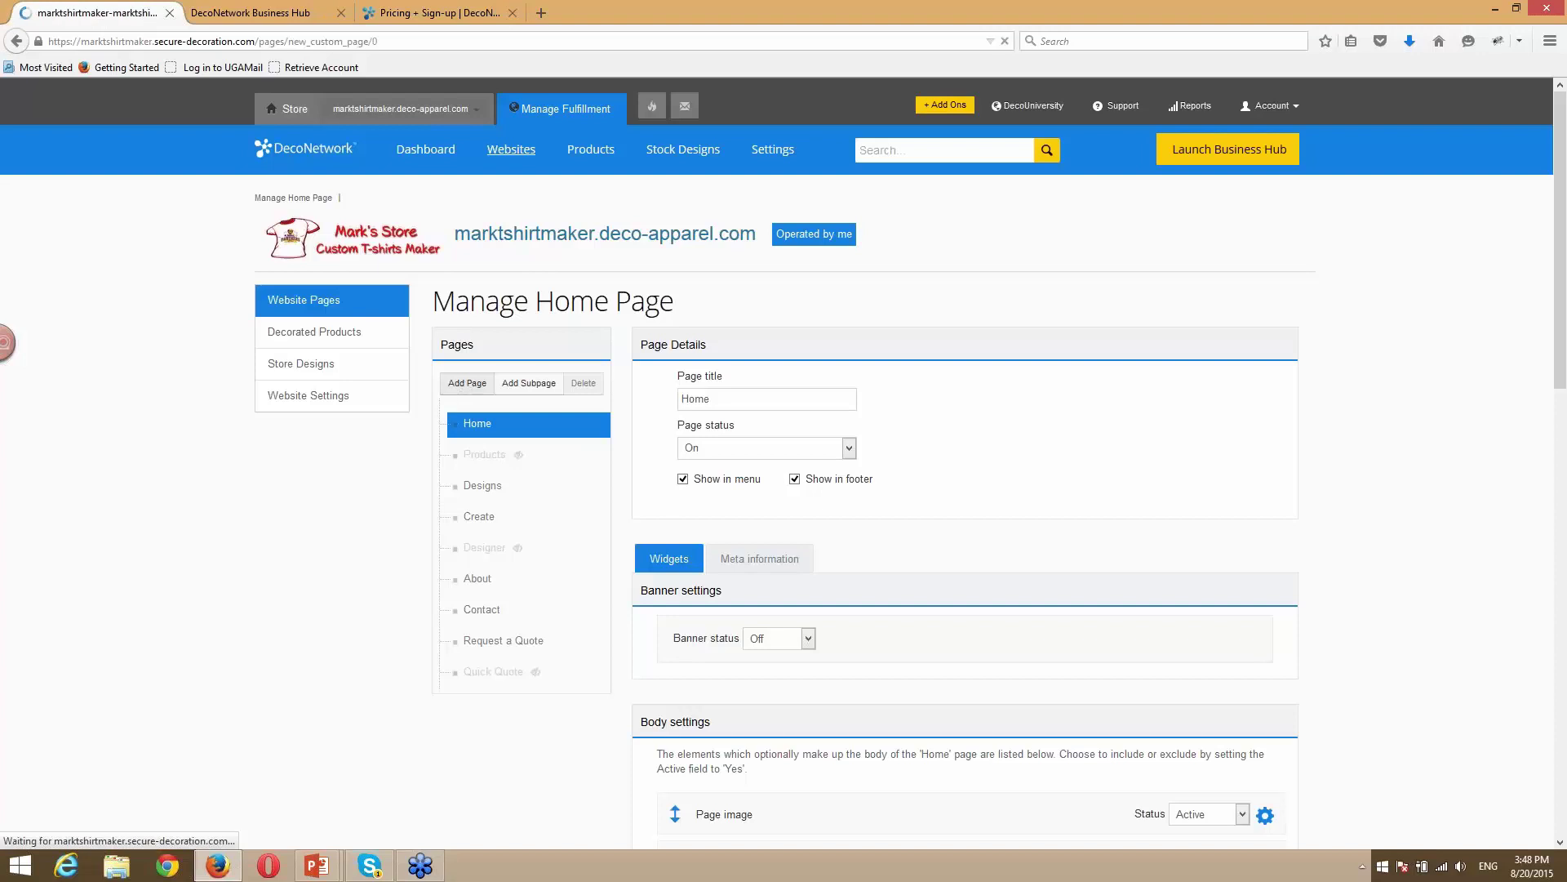
left_click(626, 385)
type("T")
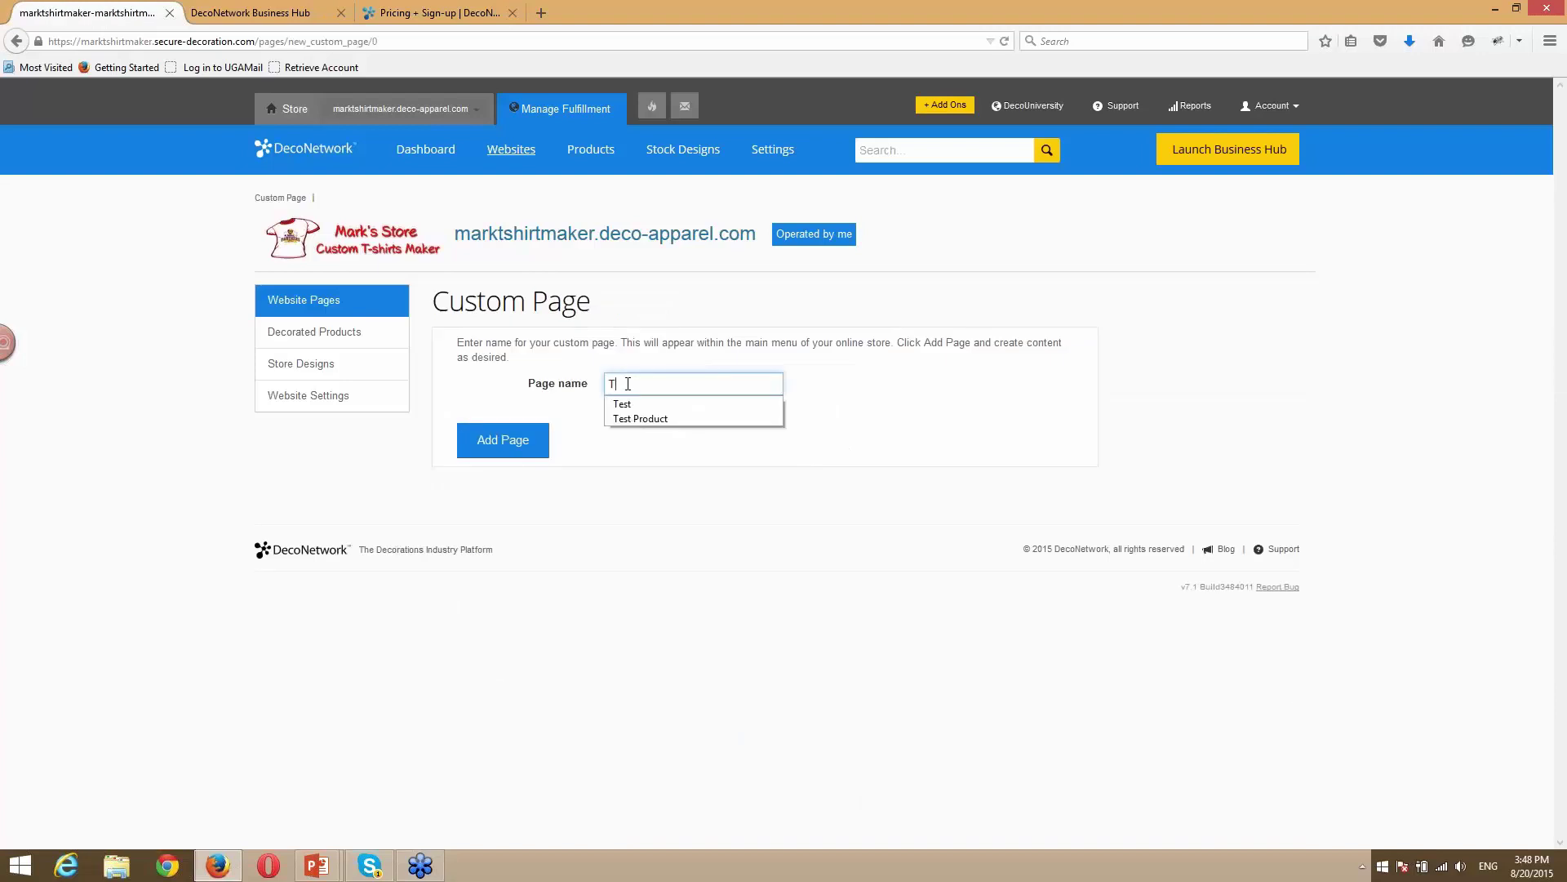
type("est Pag")
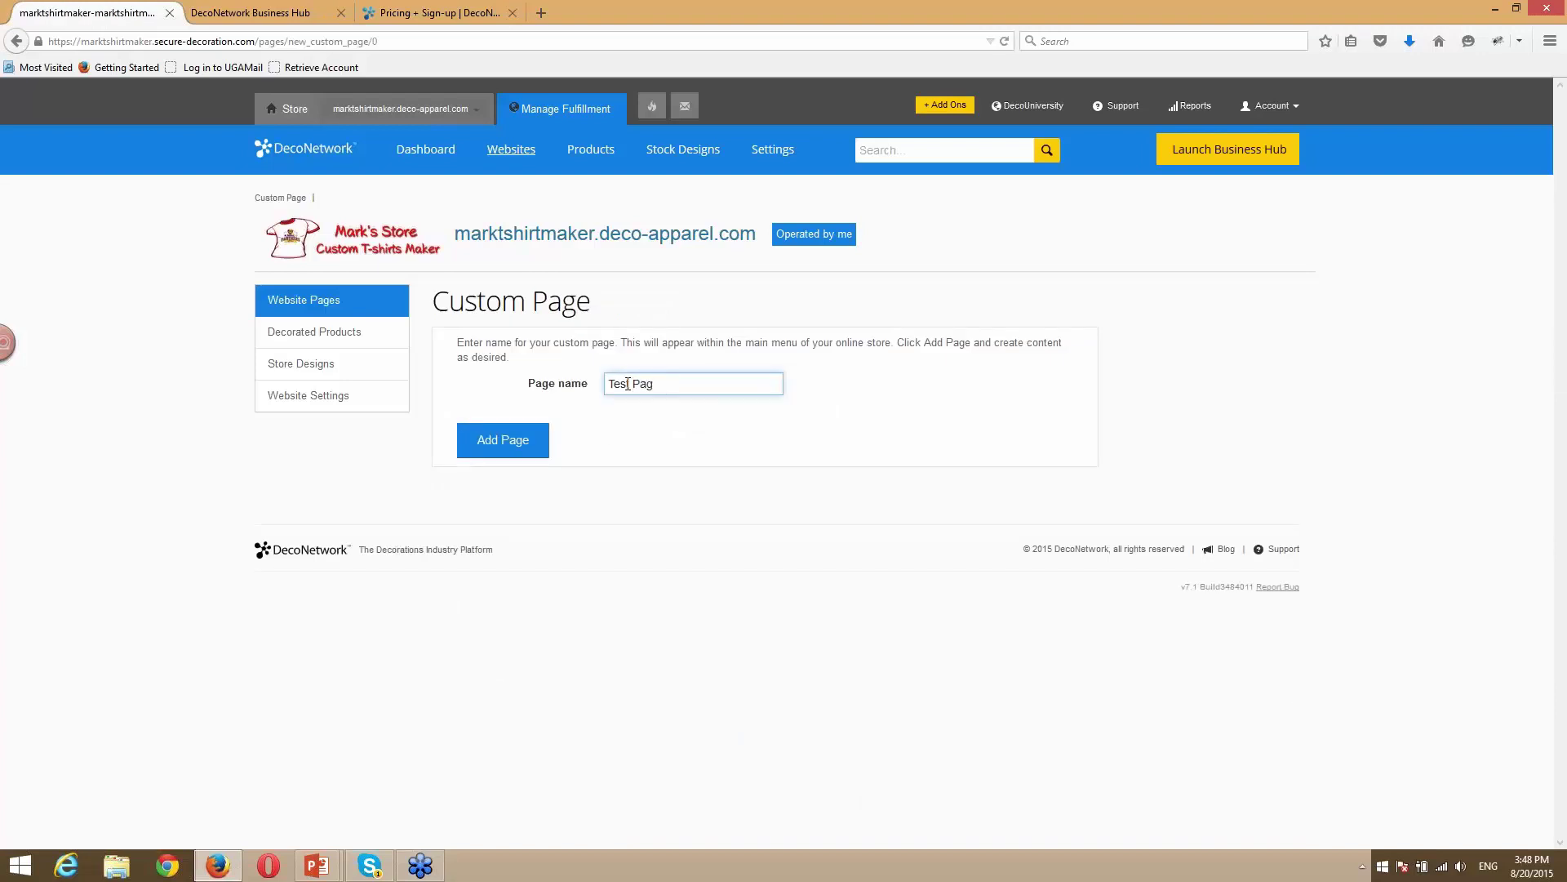
key("BackSpace")
key("BackSpace")
key("BackSpace")
key("BackSpace")
key("BackSpace")
key("BackSpace")
key("BackSpace")
type("Samp")
left_click(500, 449)
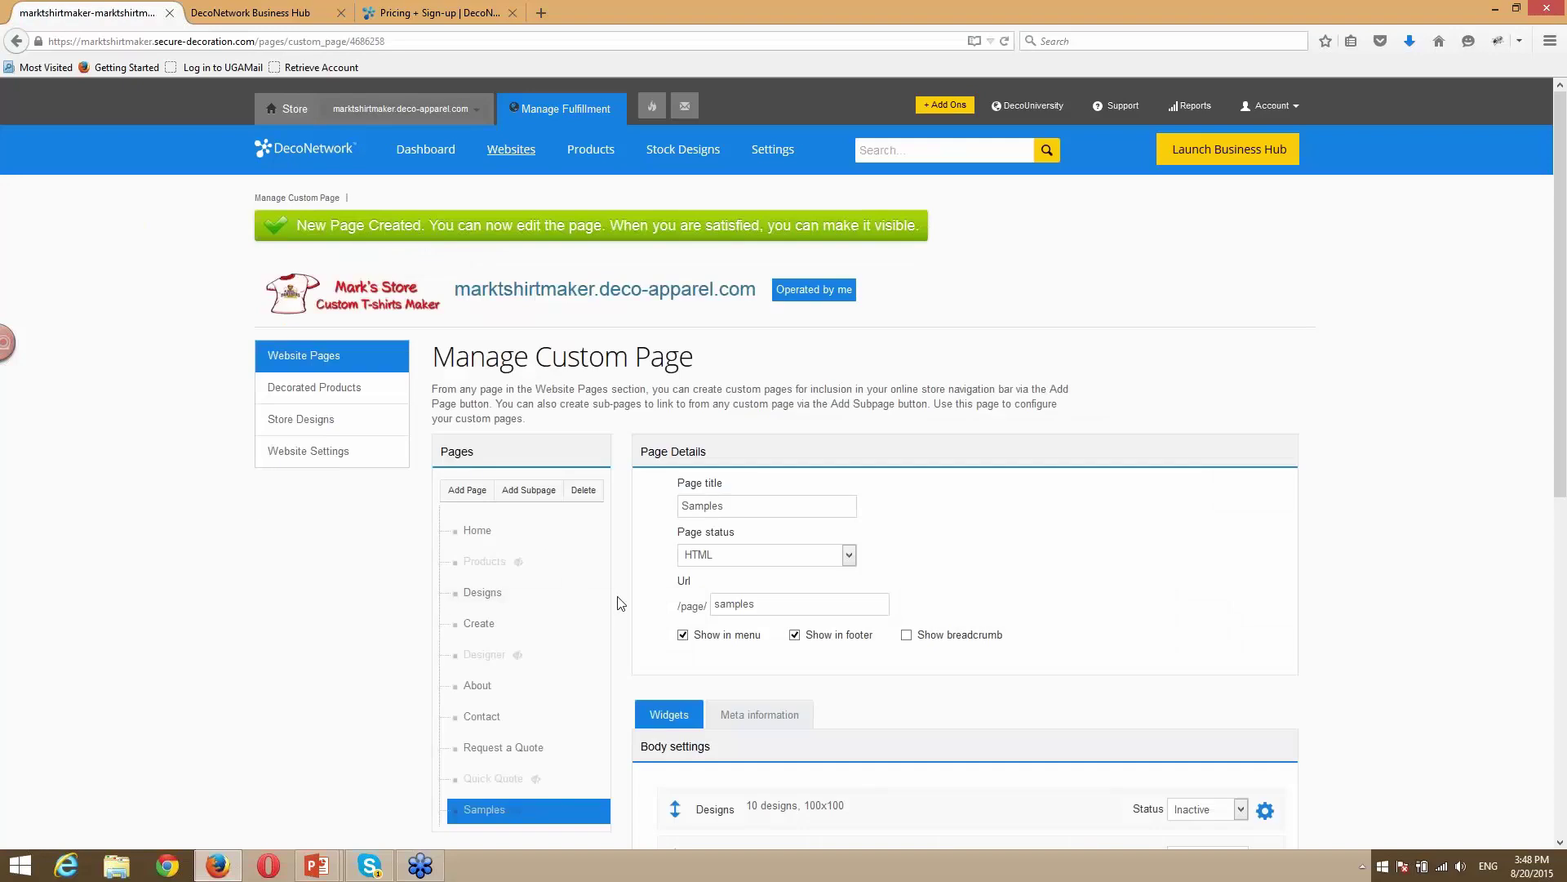
Expand the body content of the Samples page and enter the text "Sample Code".
scroll(621, 604, "down", 6)
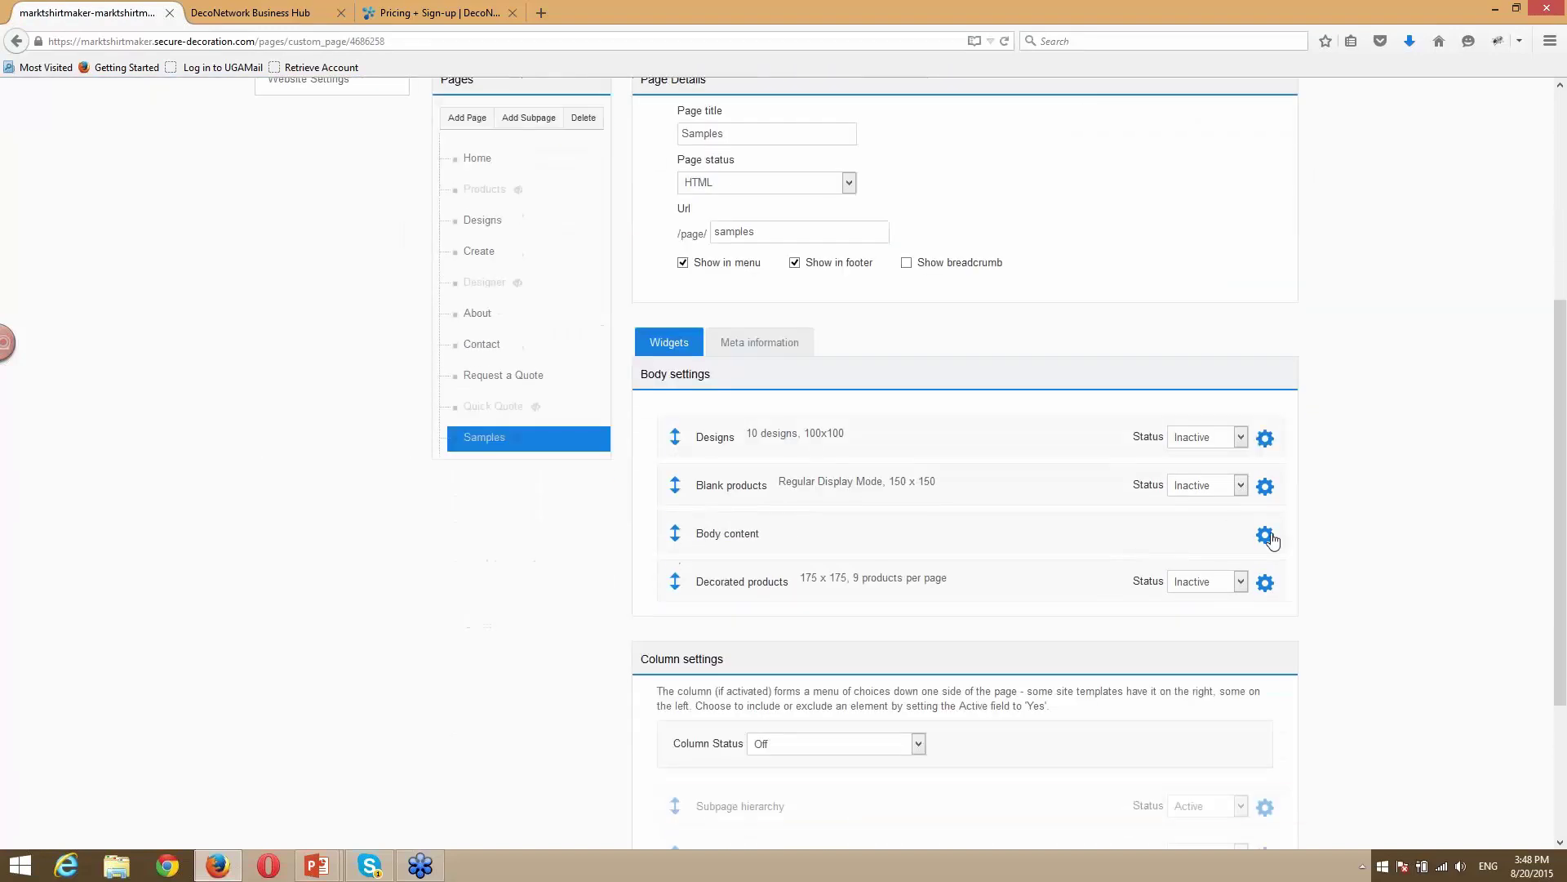
left_click(1264, 534)
scroll(804, 697, "down", 1)
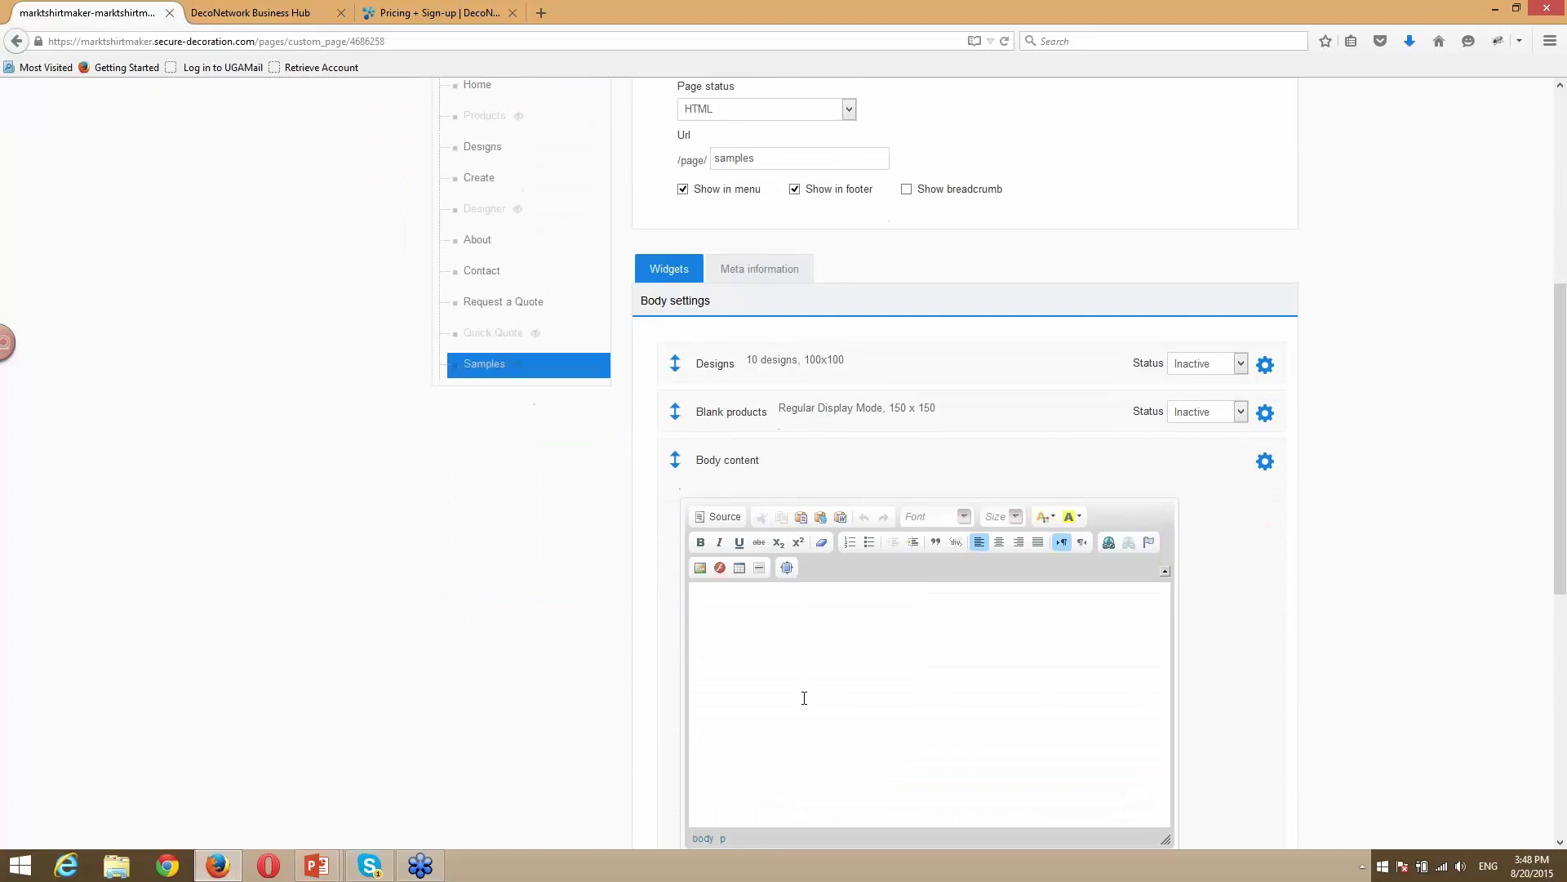
type("Sample Code")
Format the body text "Sample Code" as bold with font size 16 and save the Samples page.
left_click_drag(767, 599, 695, 598)
left_click(701, 542)
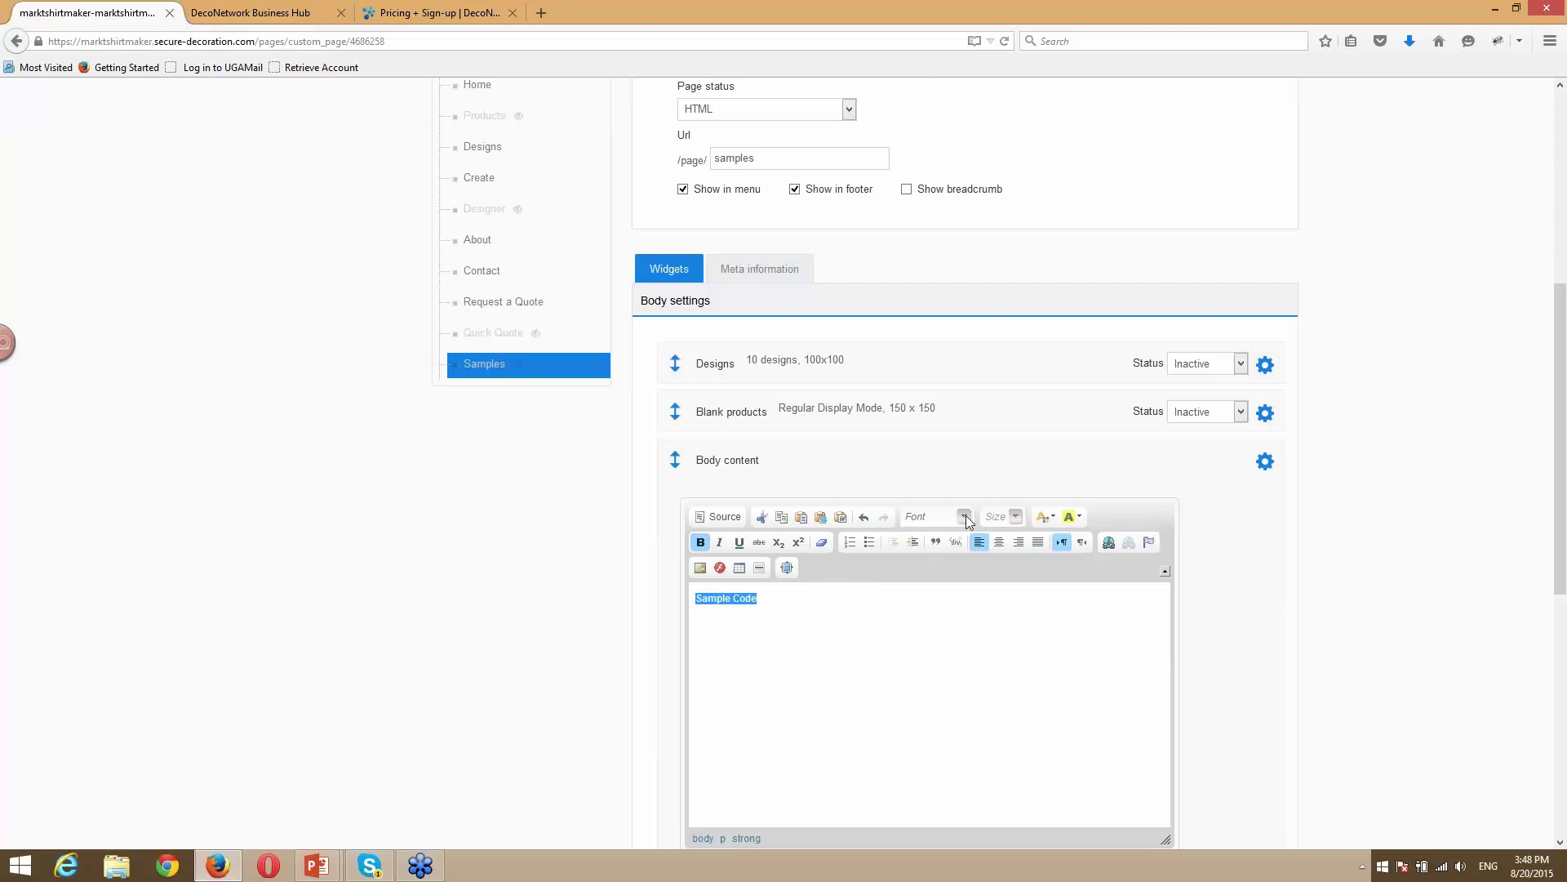
left_click(1015, 518)
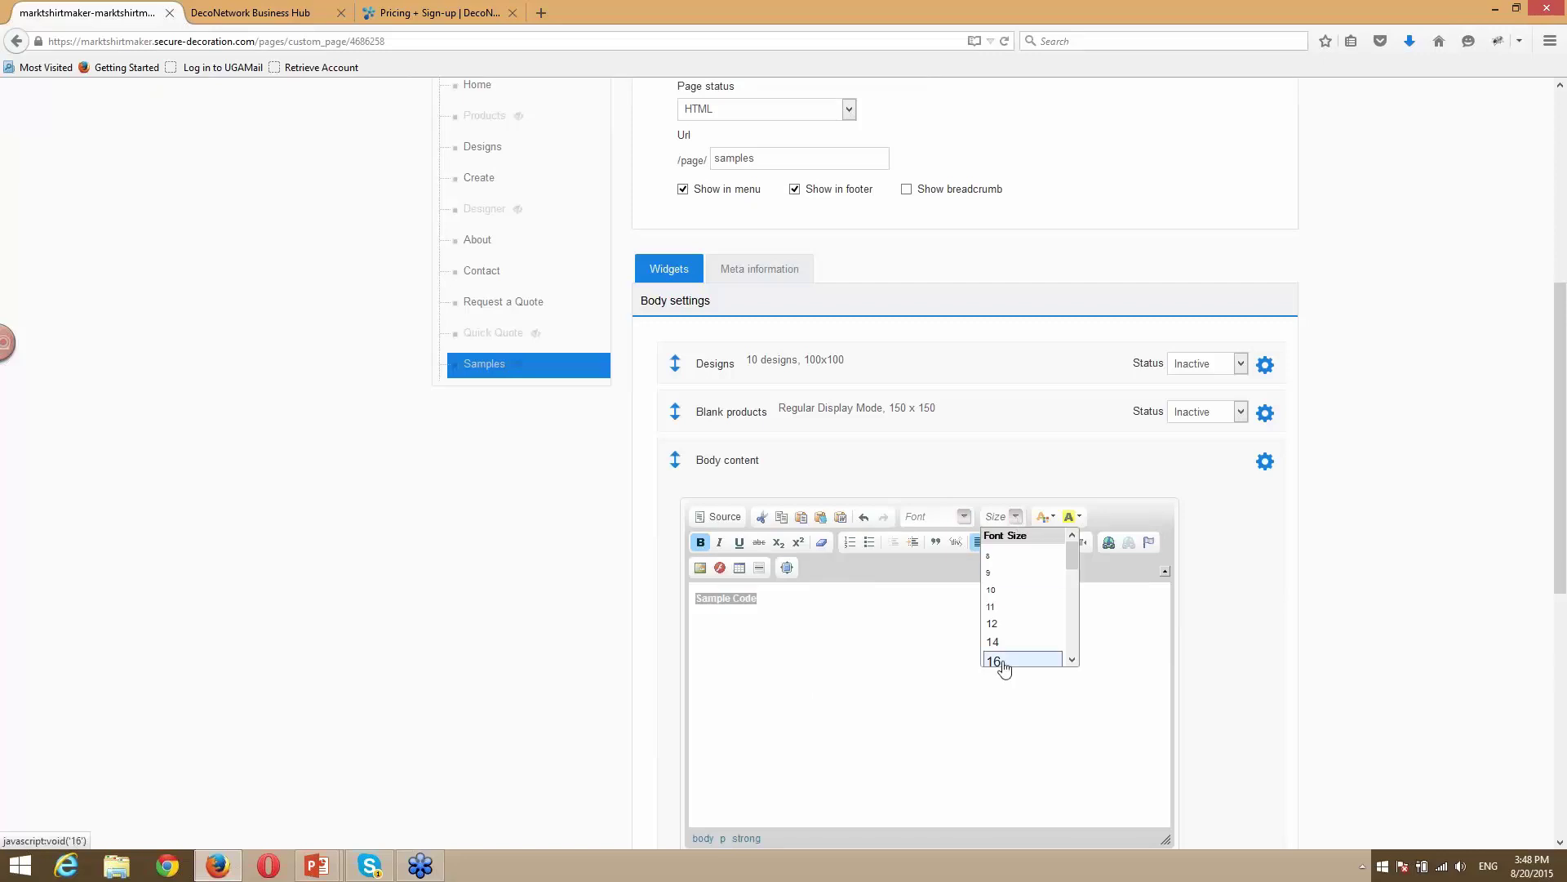
left_click(1009, 666)
left_click(1381, 663)
scroll(1380, 660, "down", 3)
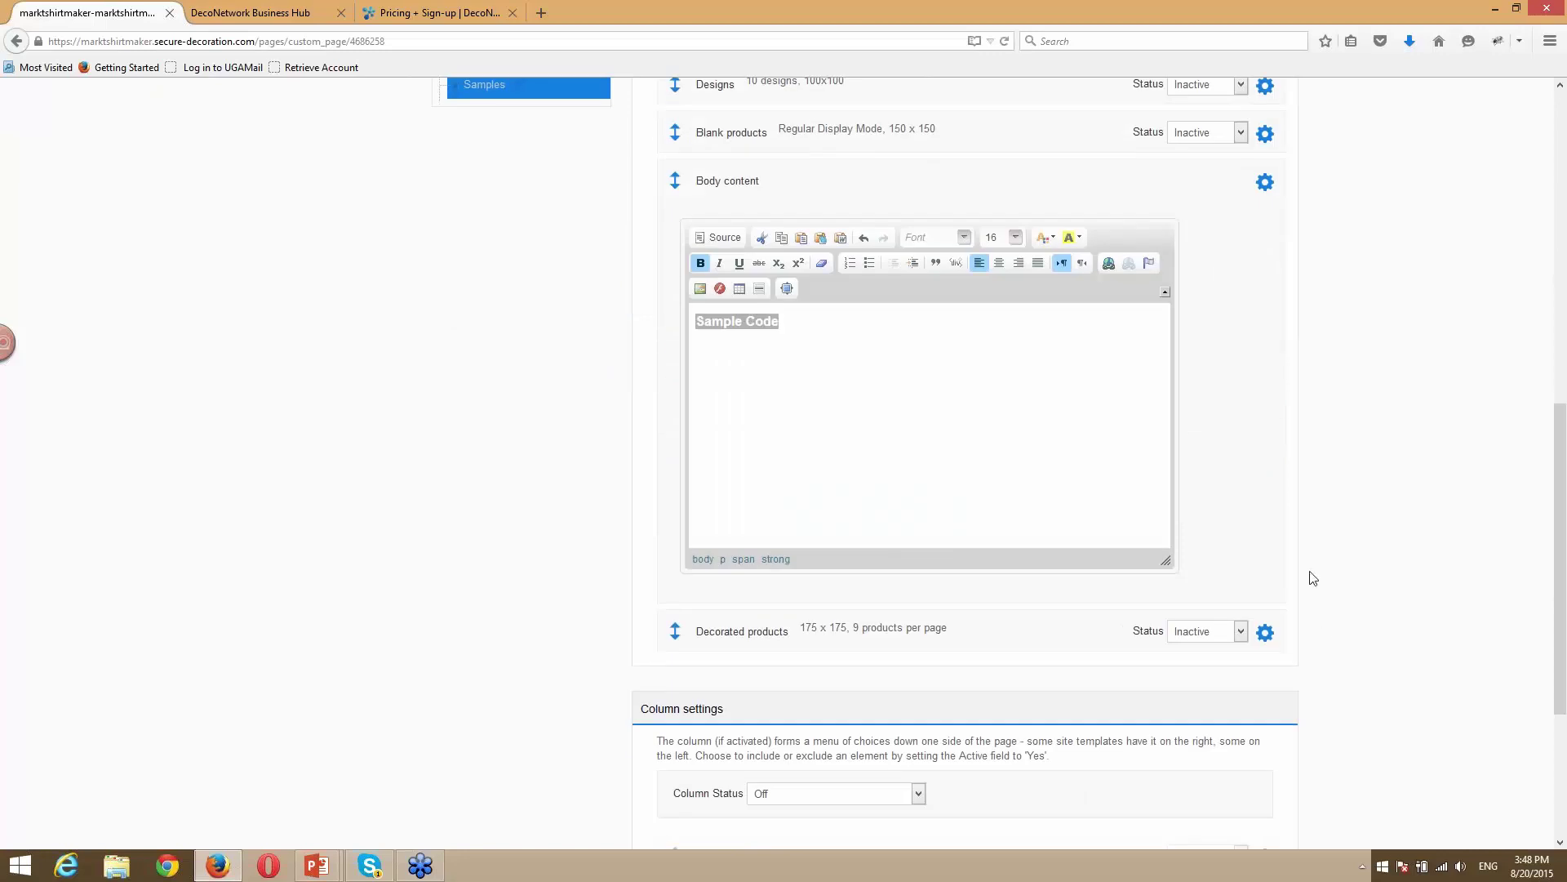
left_click(871, 325)
scroll(1358, 463, "down", 3)
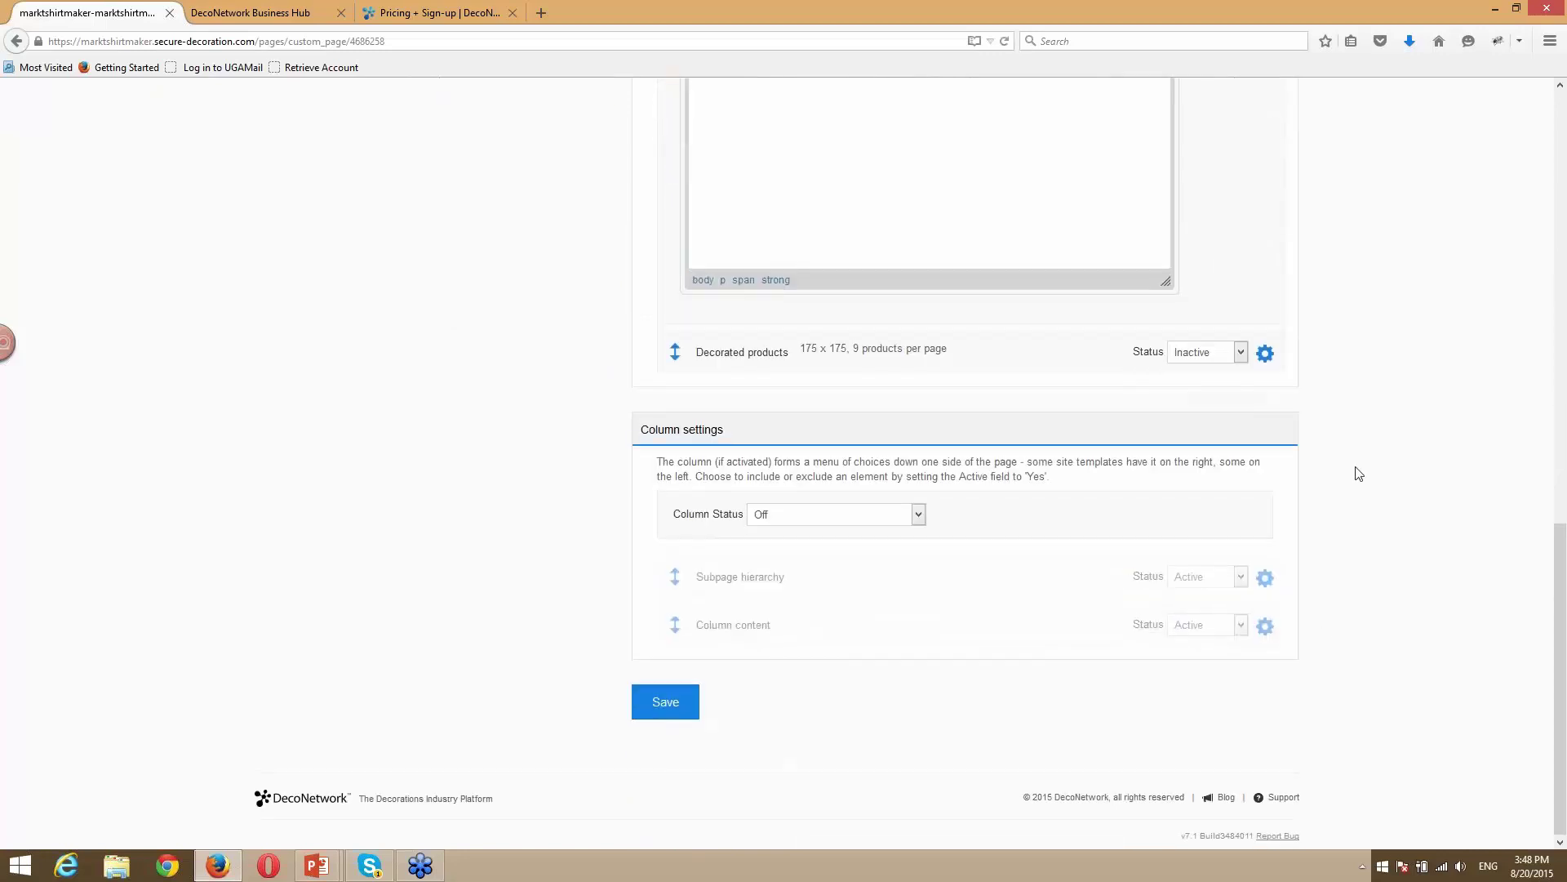
left_click(653, 704)
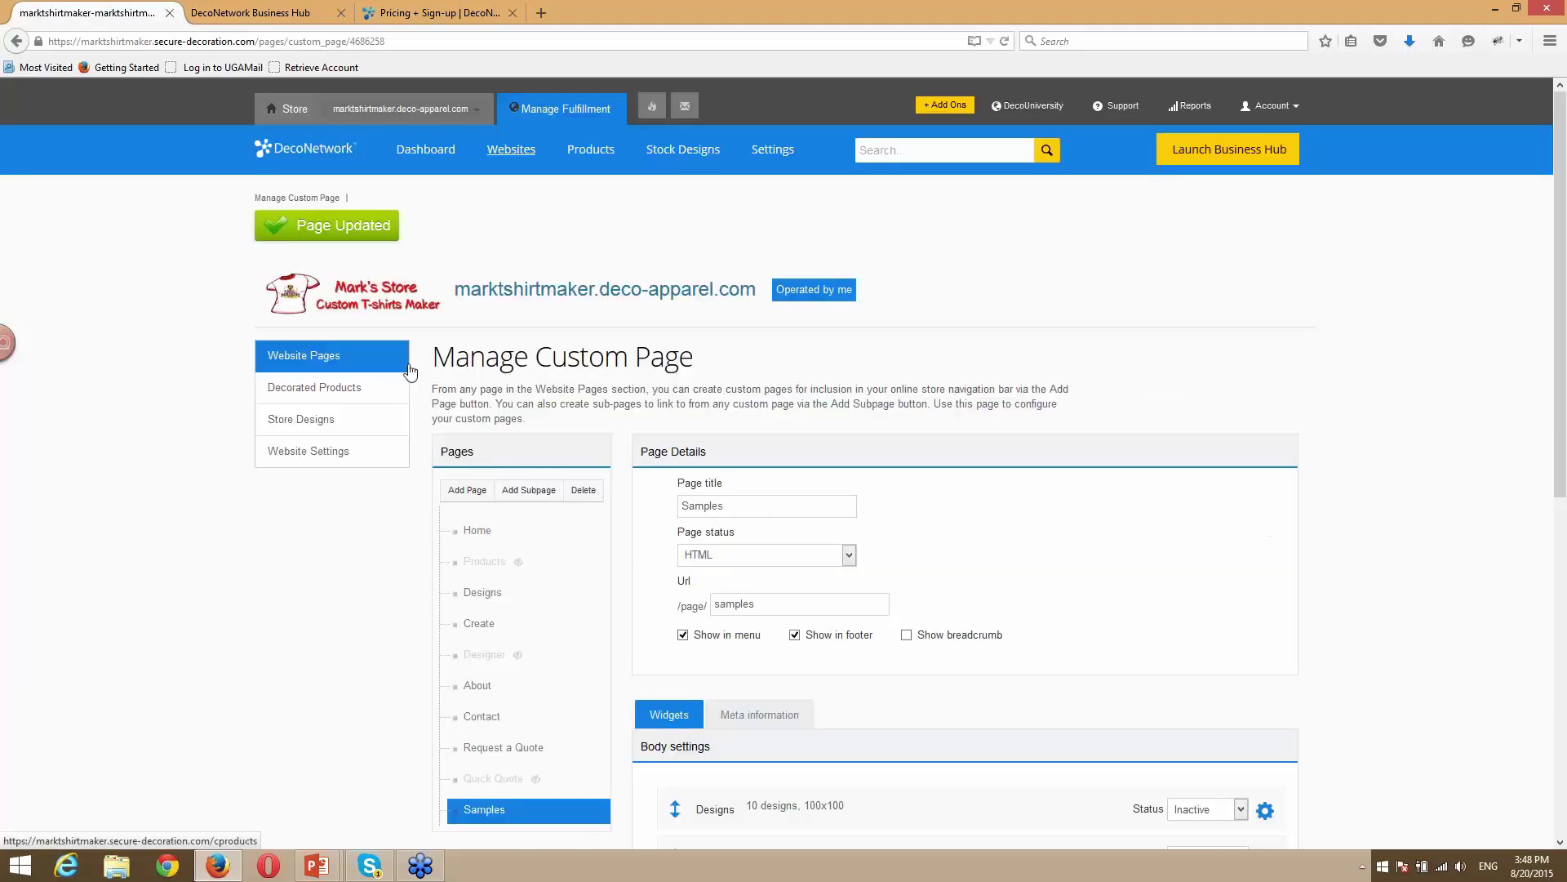
Switch to the DecoNetwork pricing page and compare the features of the monthly plans, including Web page management.
left_click(404, 16)
scroll(721, 629, "down", 1)
scroll(722, 636, "up", 1)
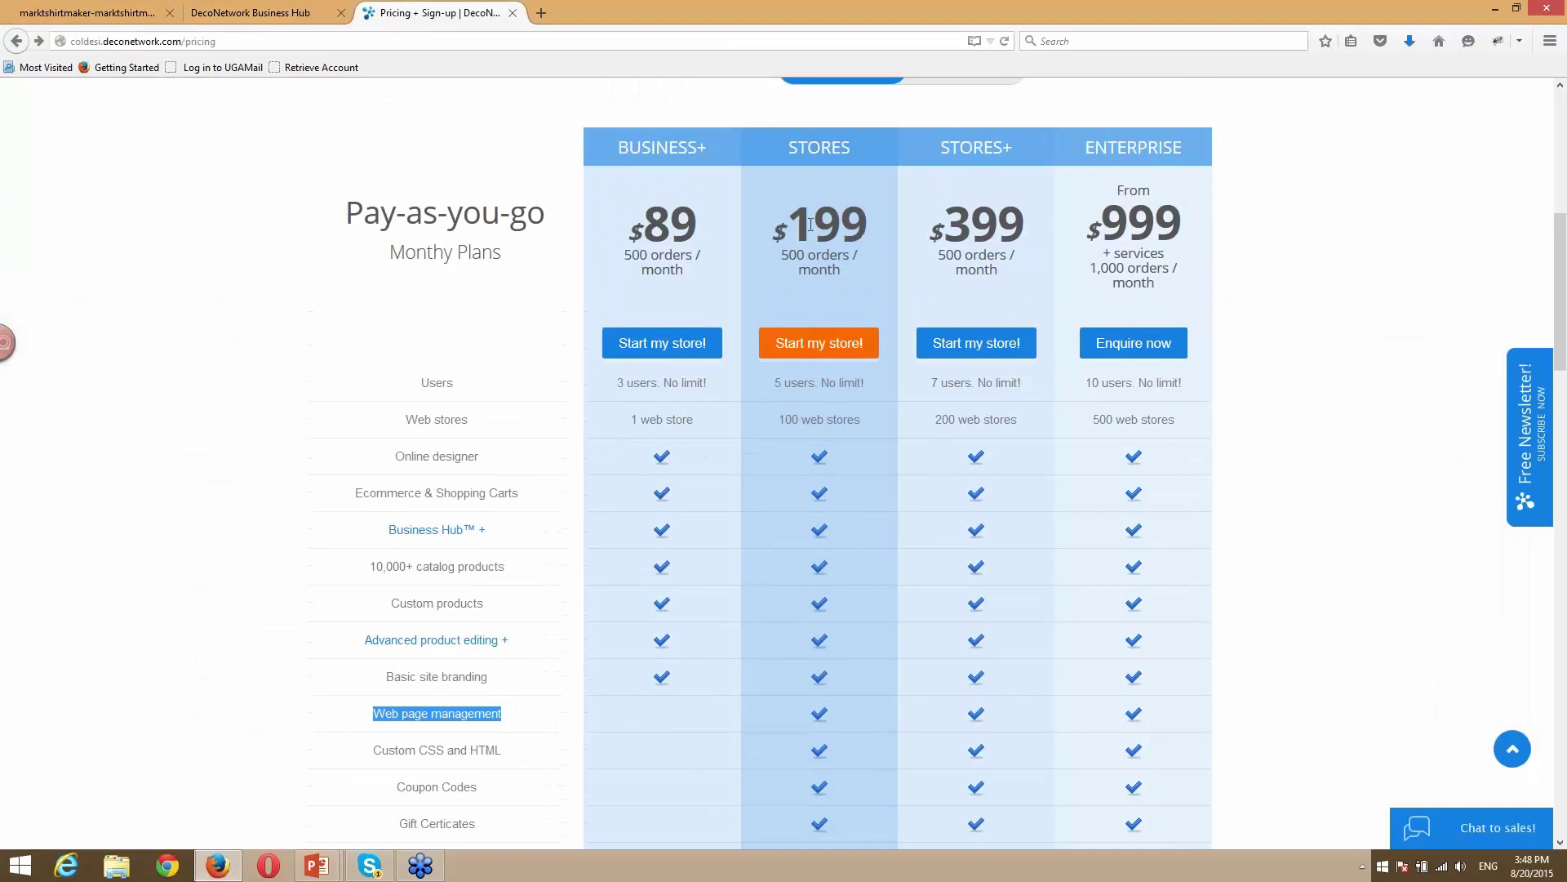
scroll(819, 629, "down", 2)
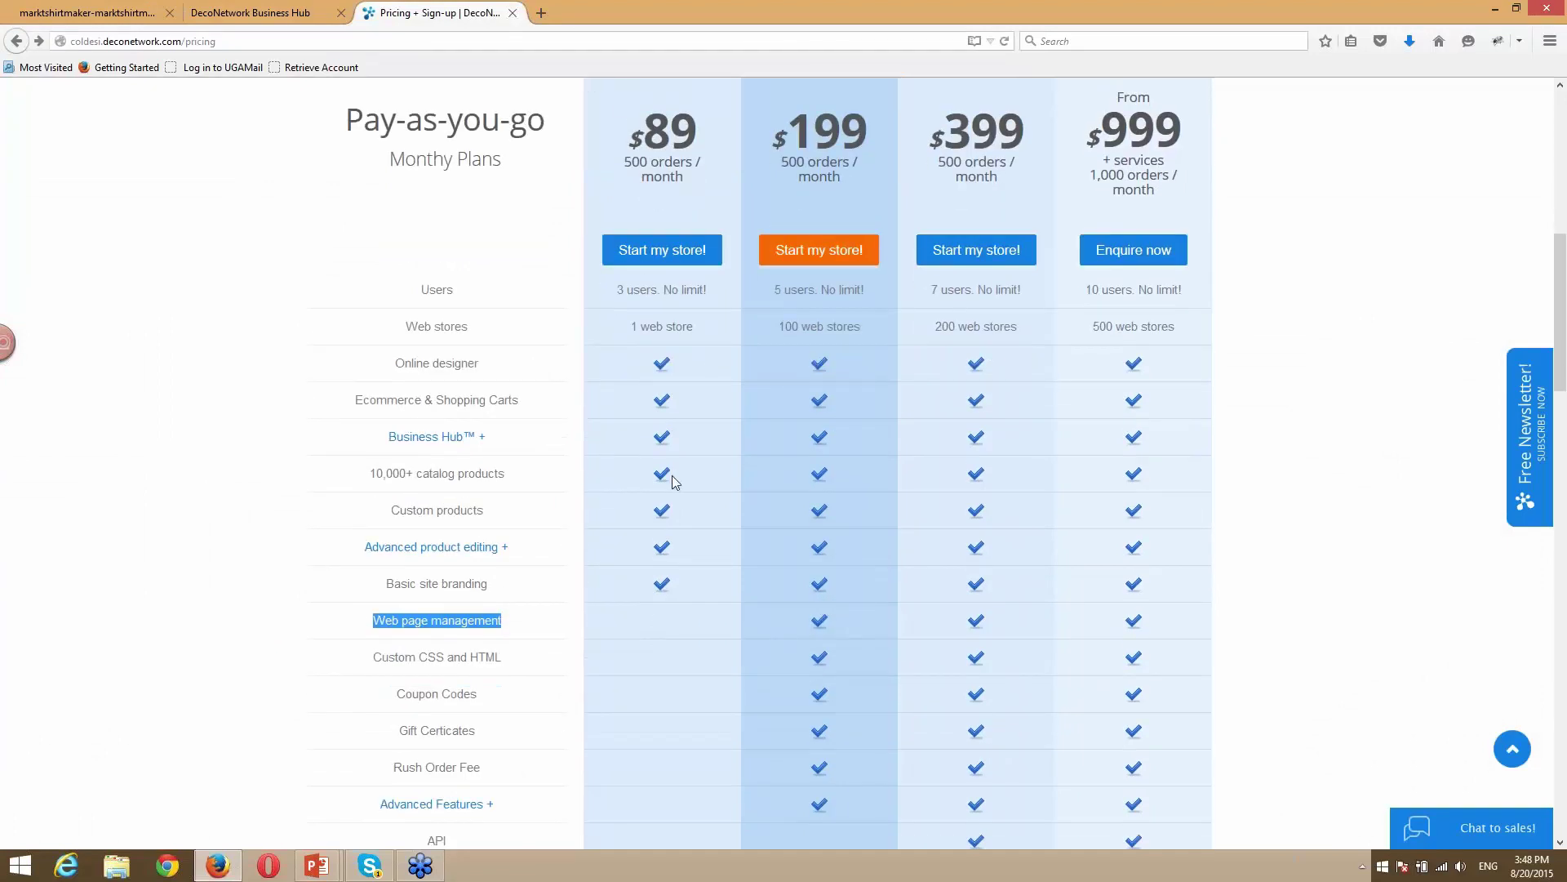
scroll(671, 480, "down", 2)
scroll(677, 480, "down", 2)
scroll(686, 479, "up", 4)
scroll(838, 465, "down", 2)
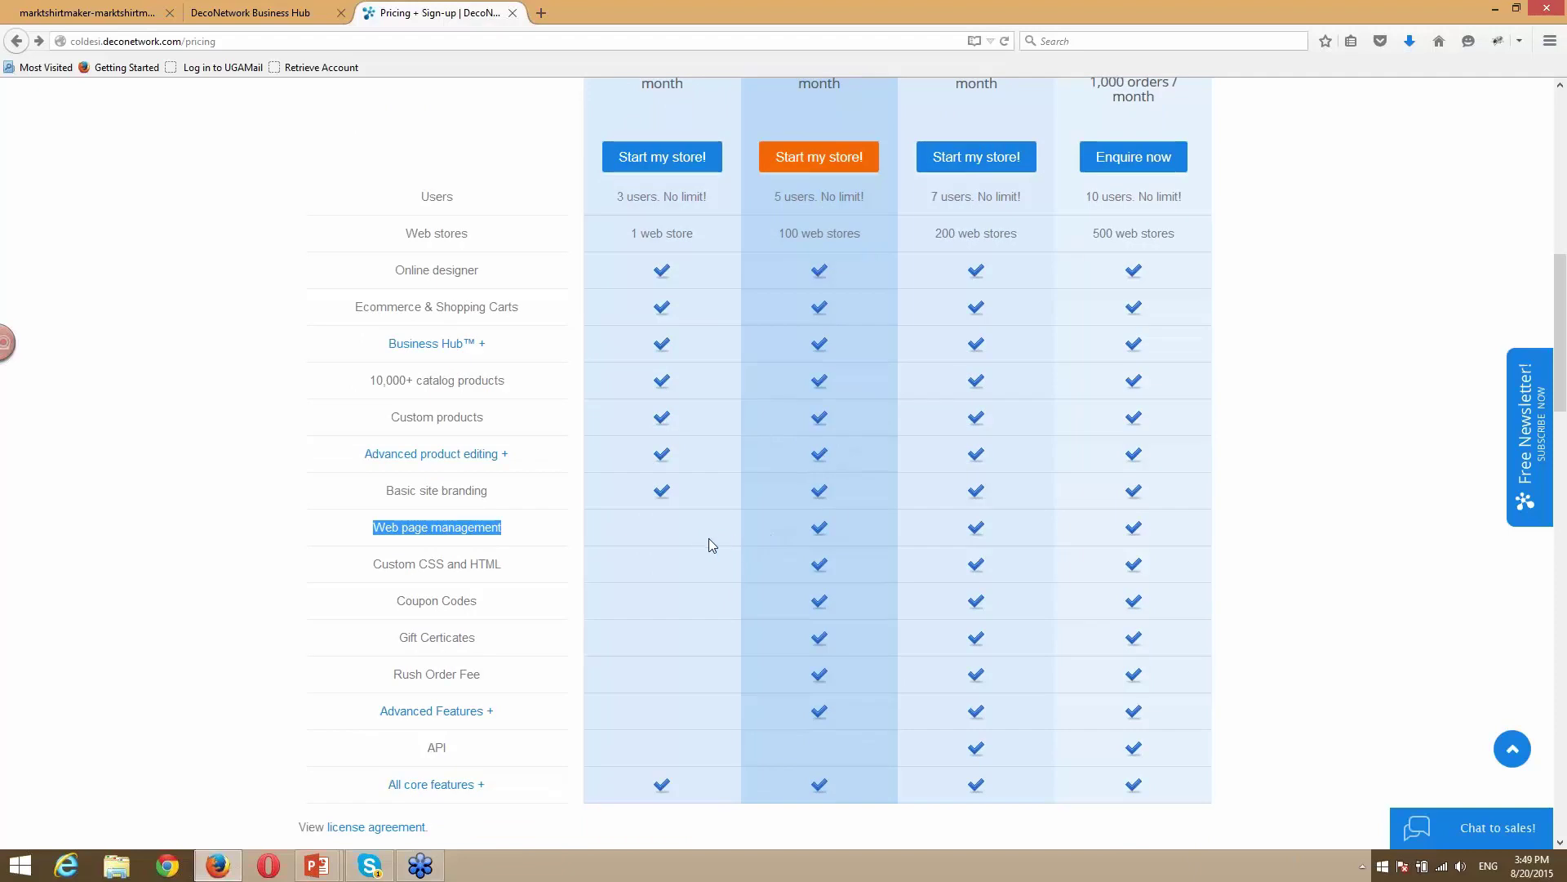
scroll(777, 340, "up", 2)
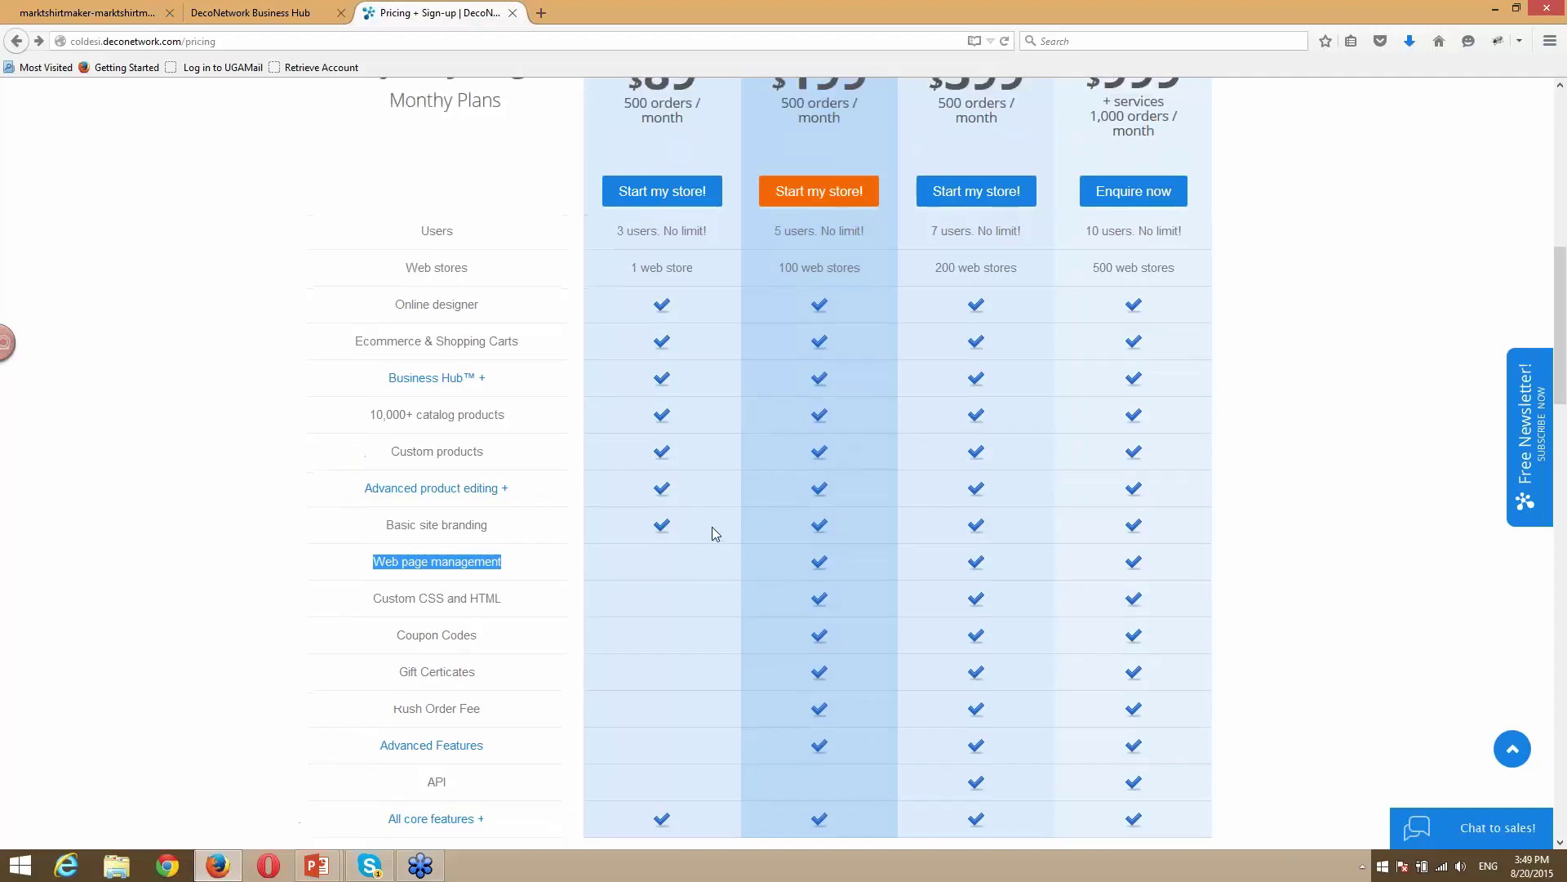
scroll(653, 527, "down", 2)
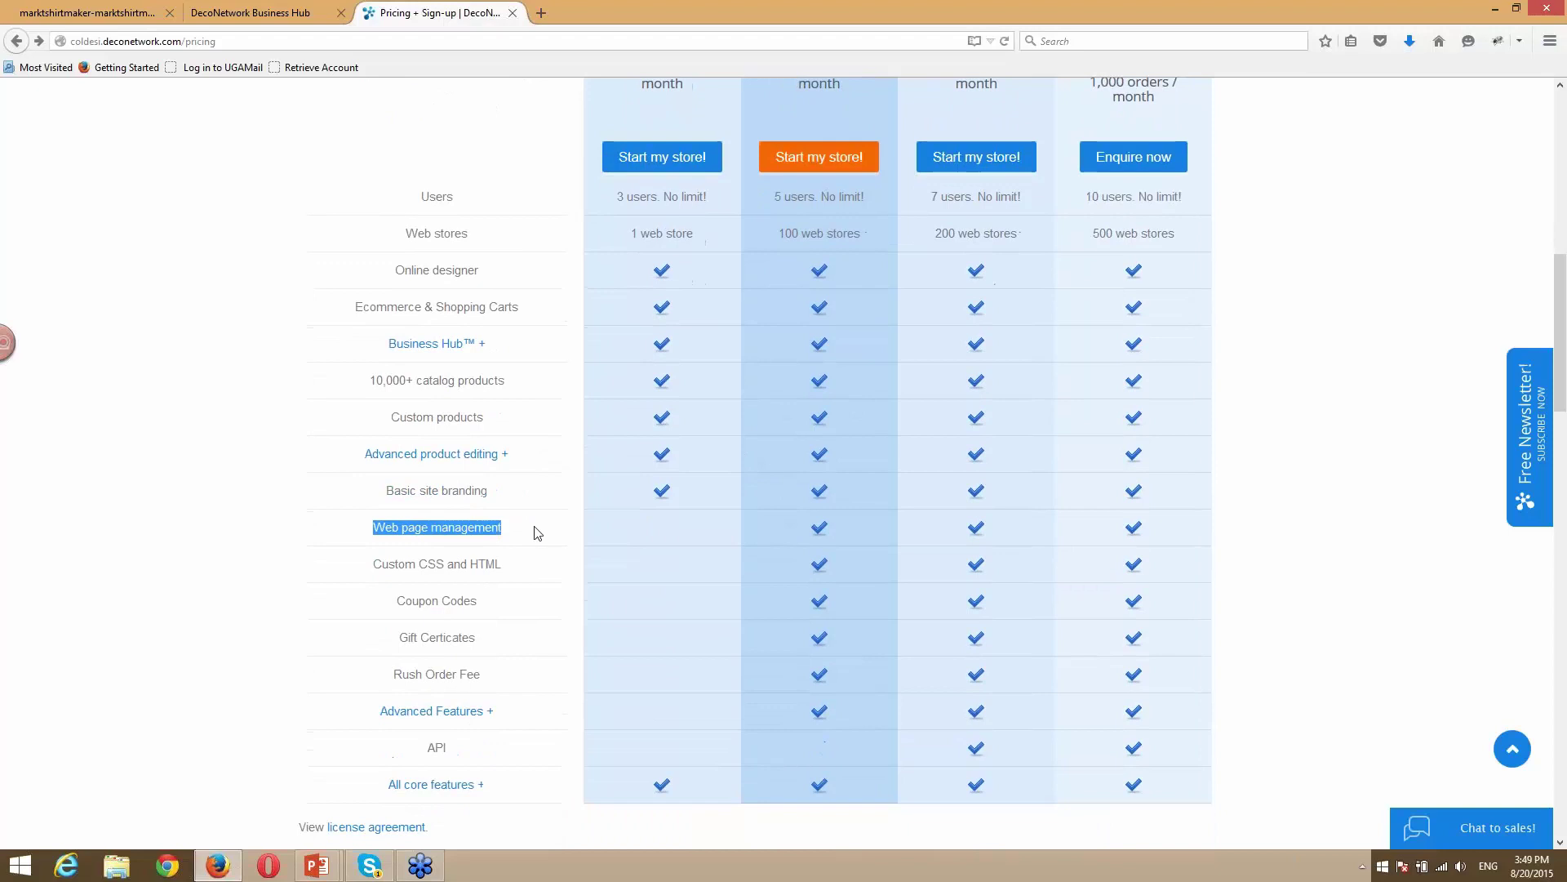
left_click(514, 536)
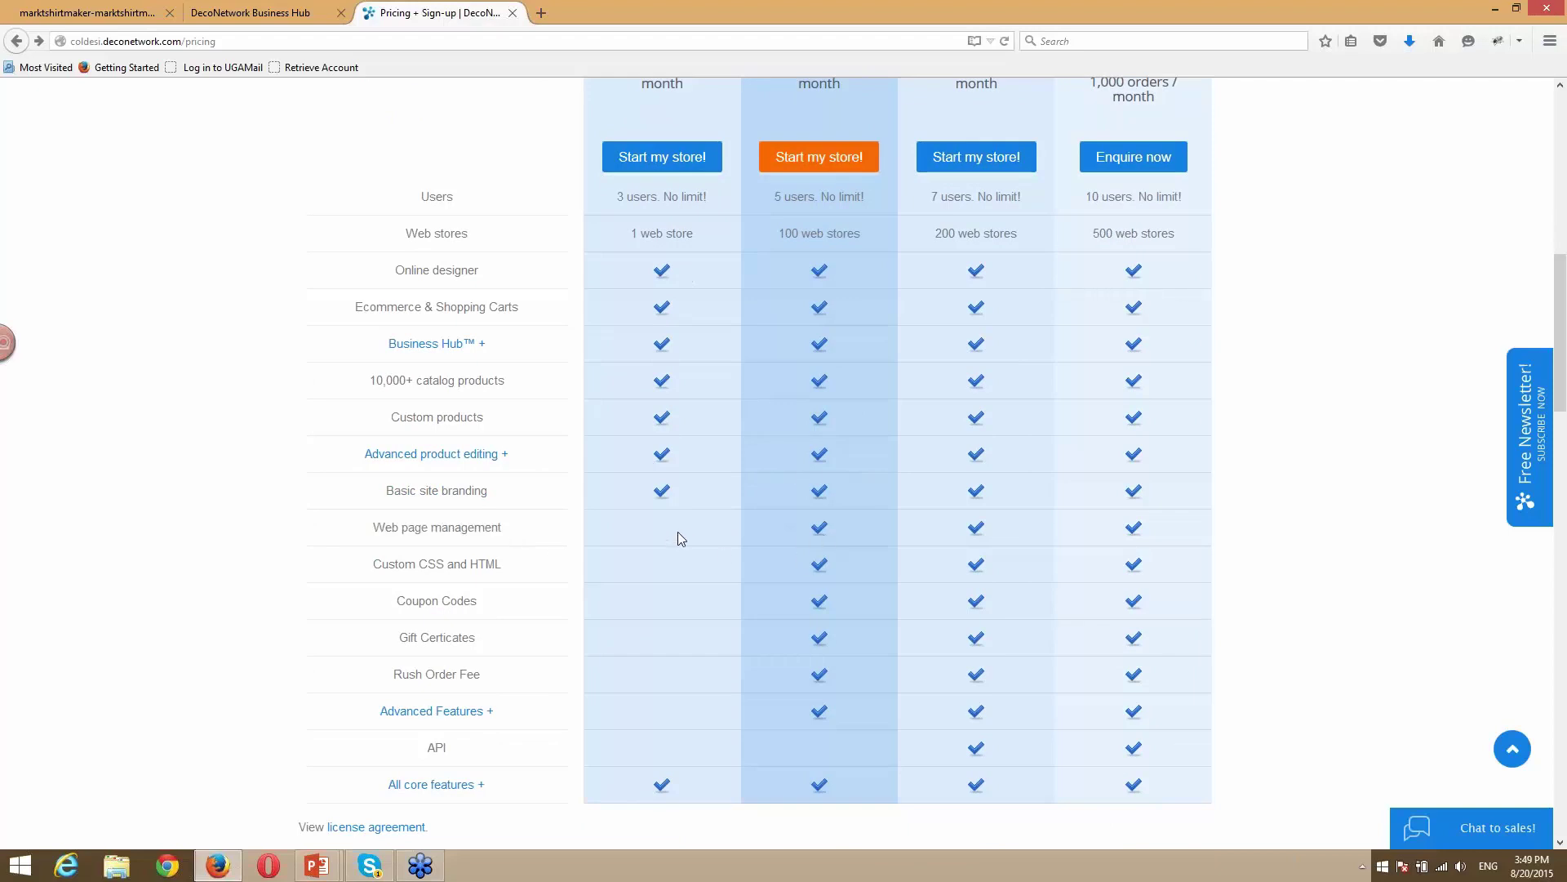
scroll(677, 540, "up", 2)
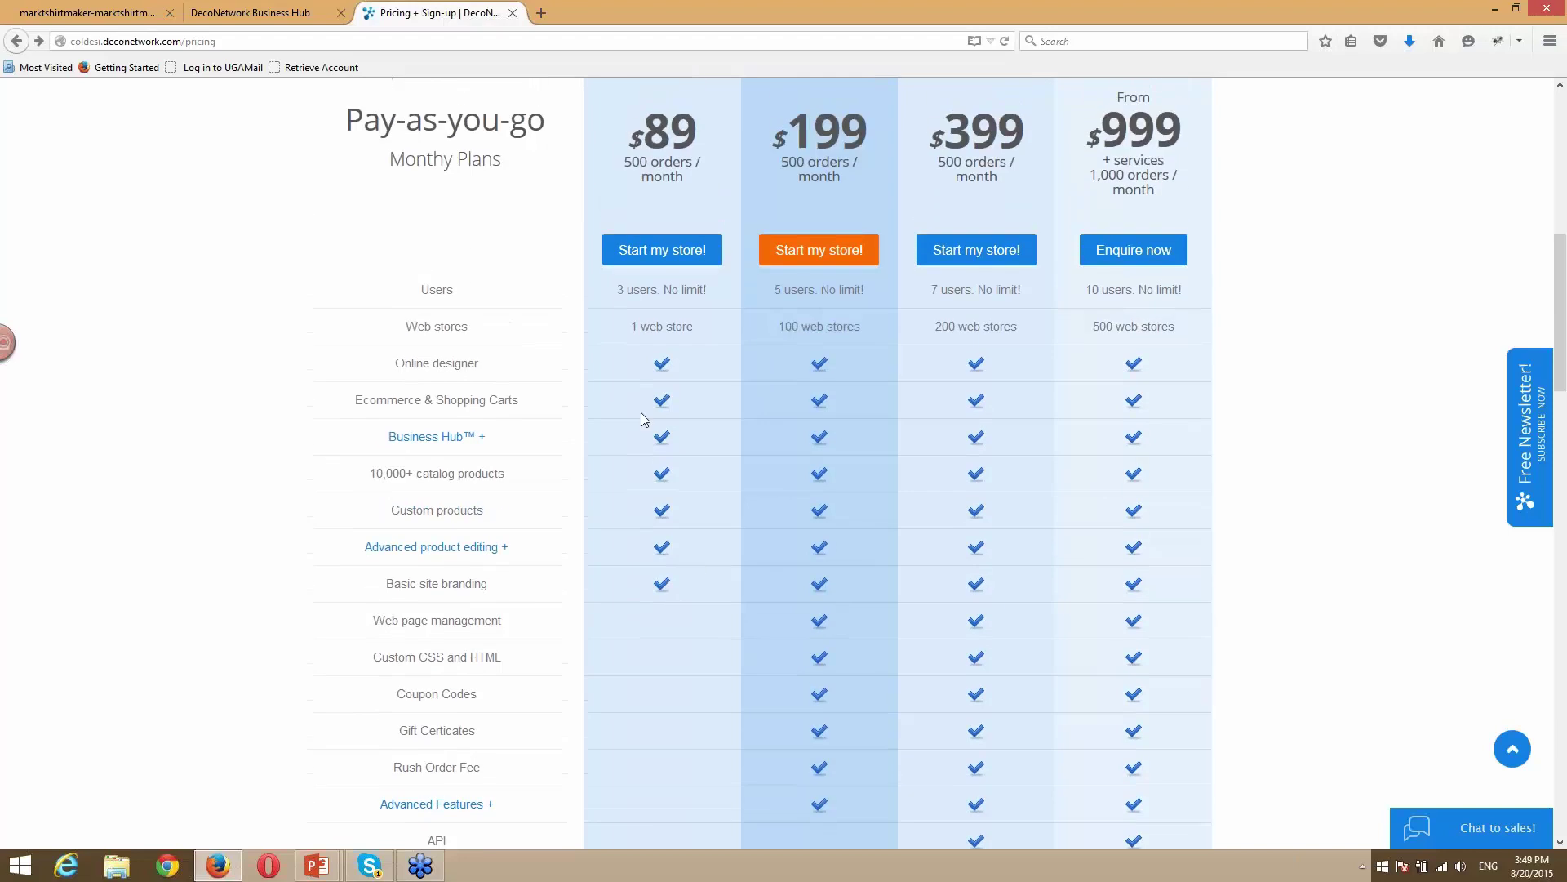
scroll(658, 507, "up", 4)
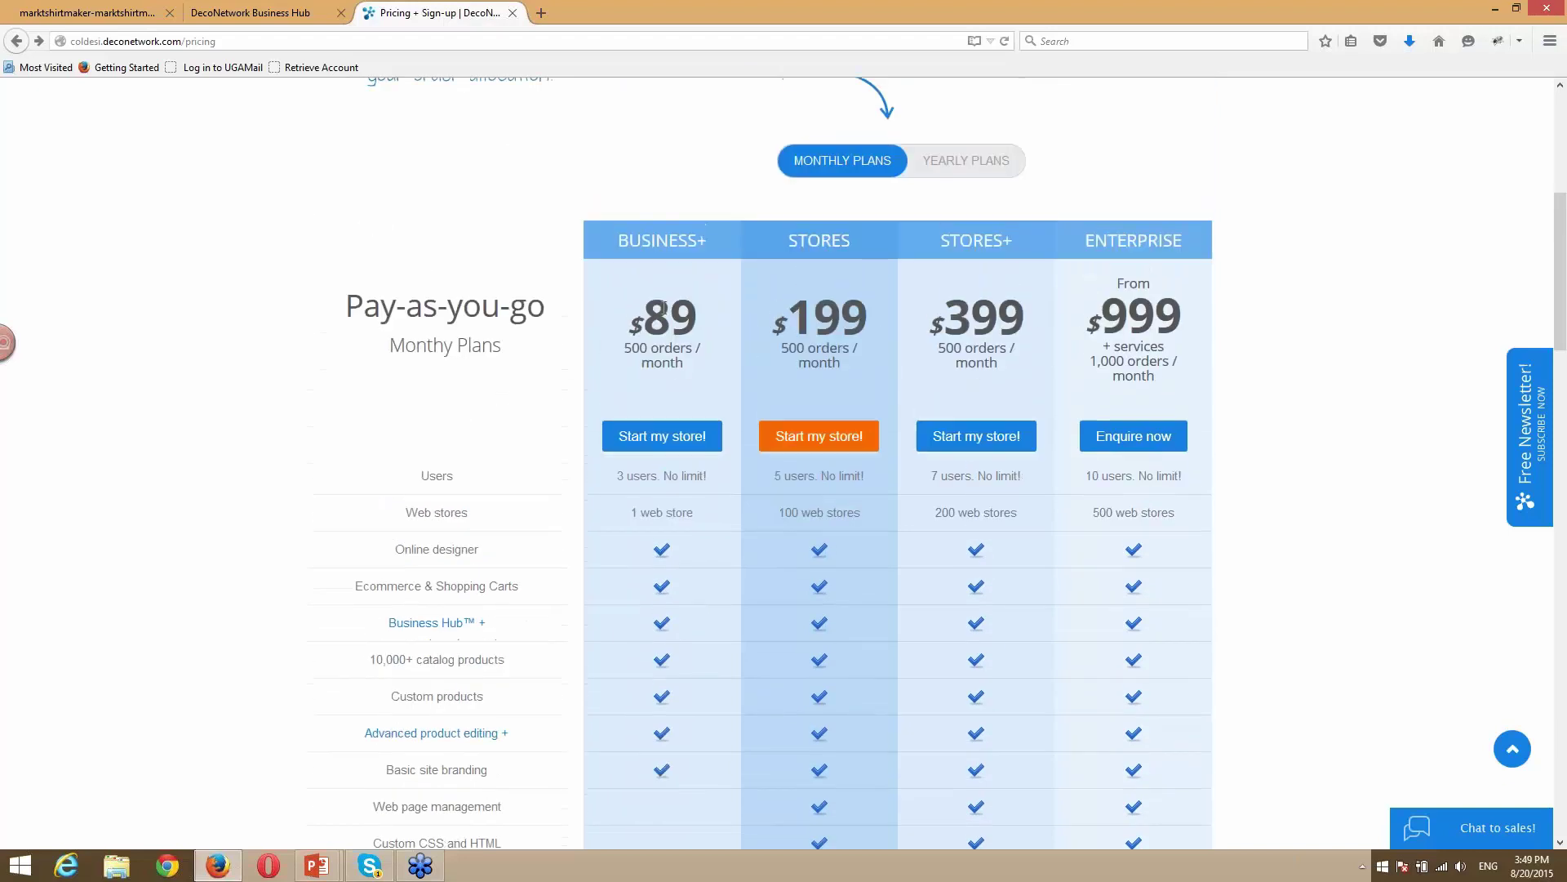
scroll(738, 444, "down", 6)
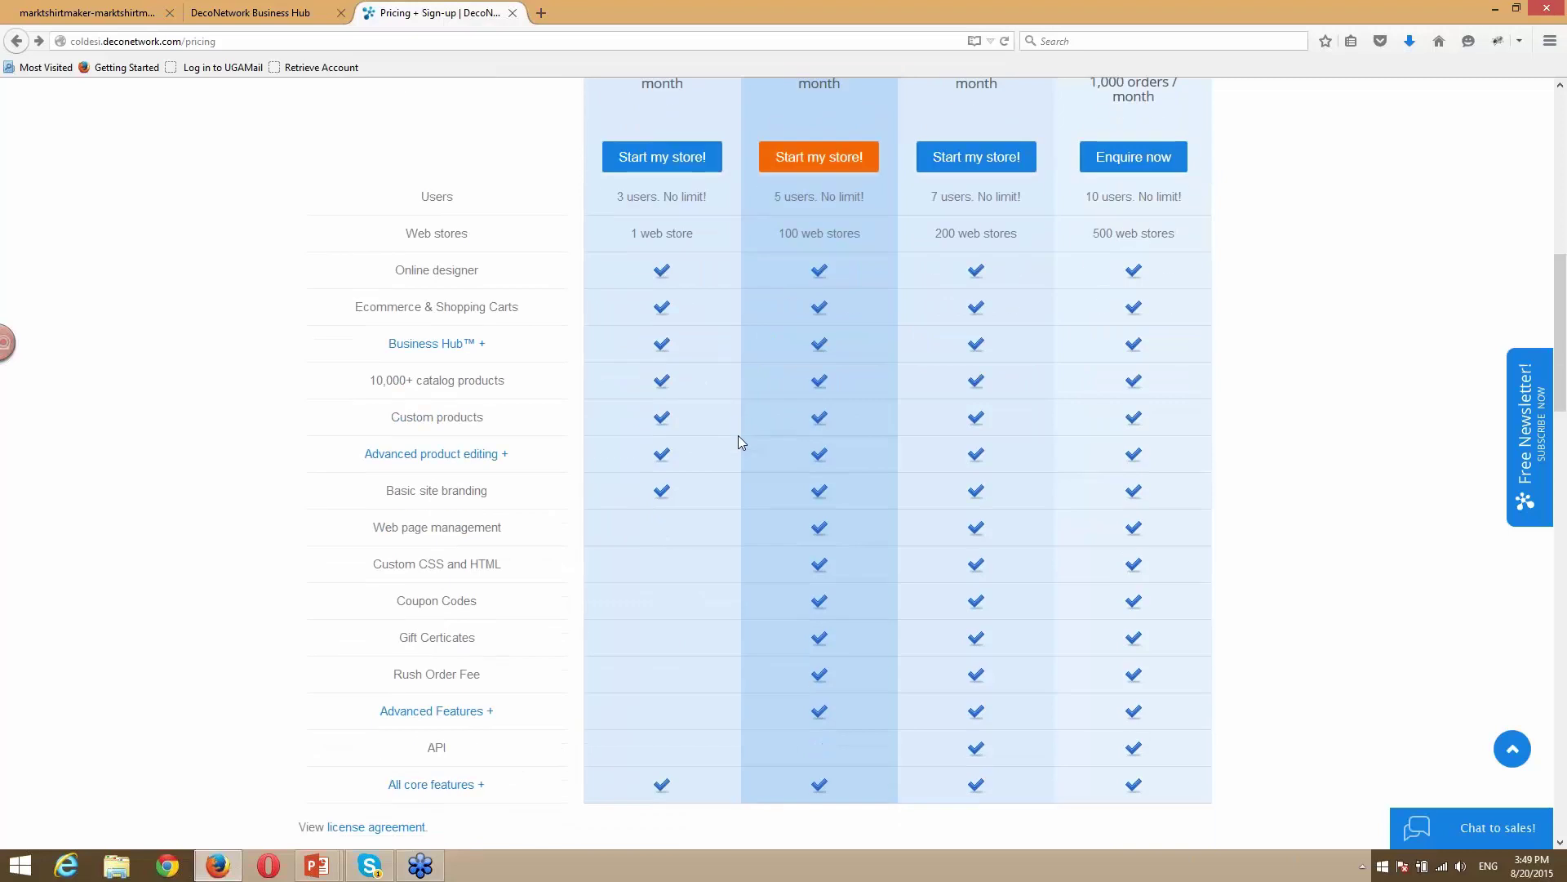
scroll(738, 435, "down", 2)
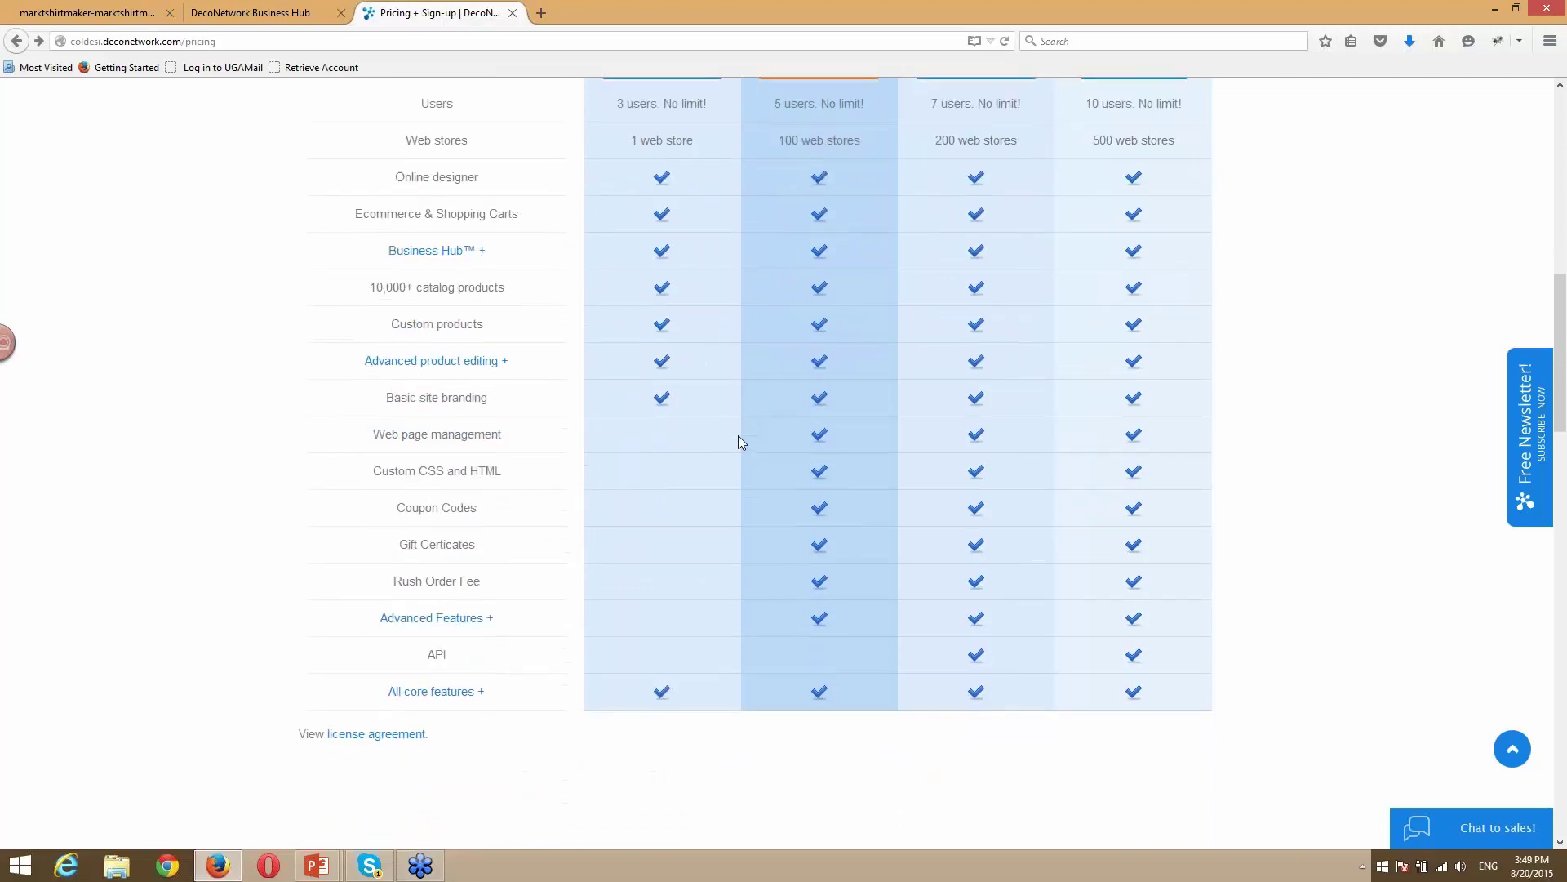
scroll(738, 442, "up", 4)
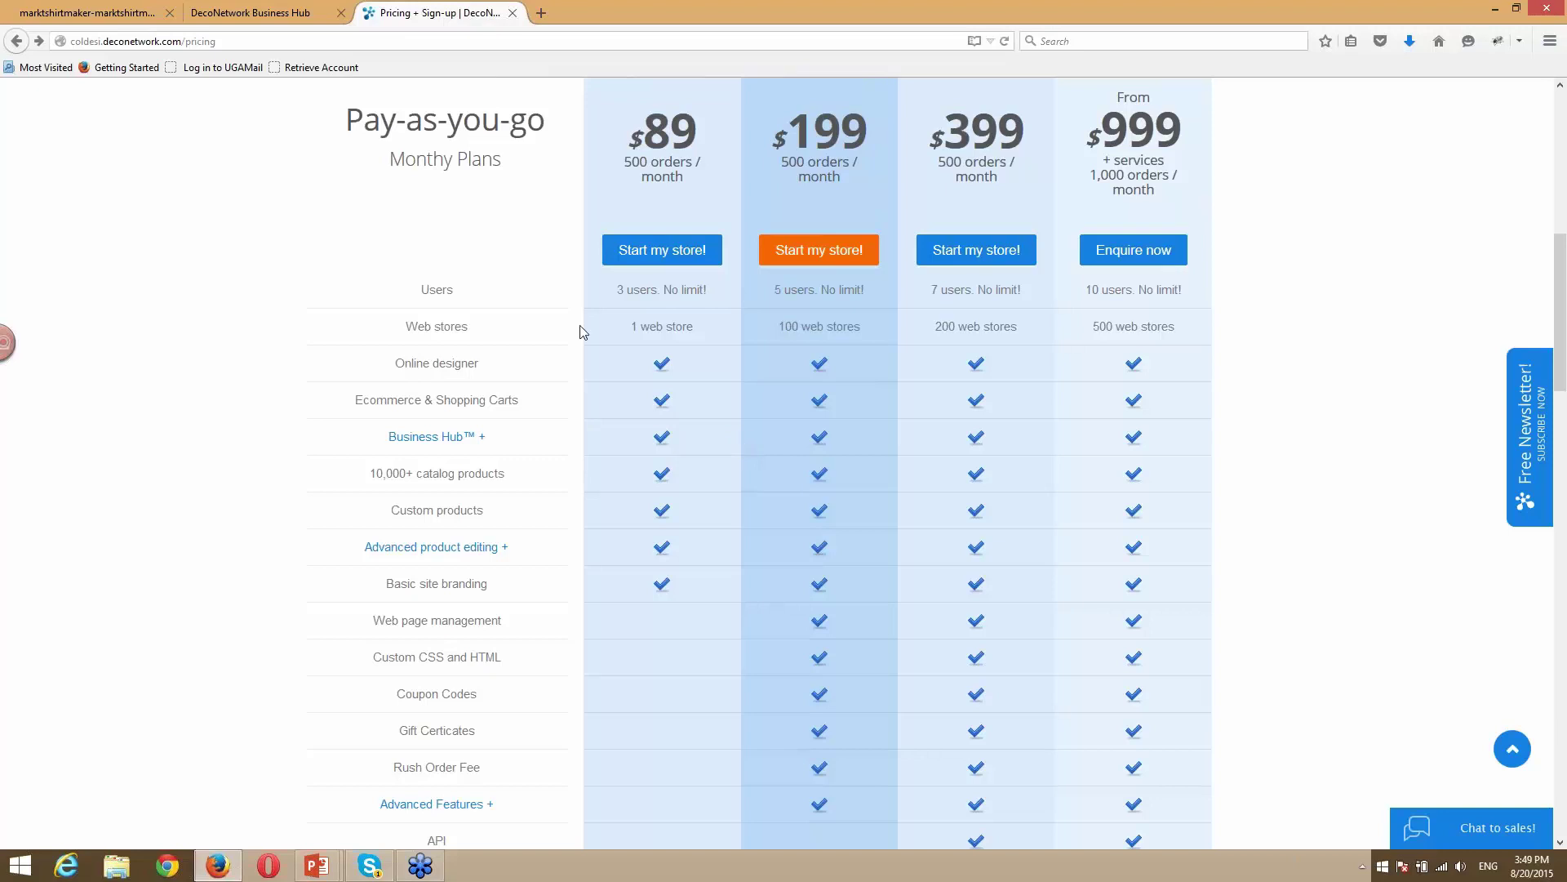
Return to the store management and apply the Clean Square store template in the website settings.
left_click(114, 14)
scroll(415, 465, "down", 2)
scroll(415, 465, "up", 2)
left_click(326, 454)
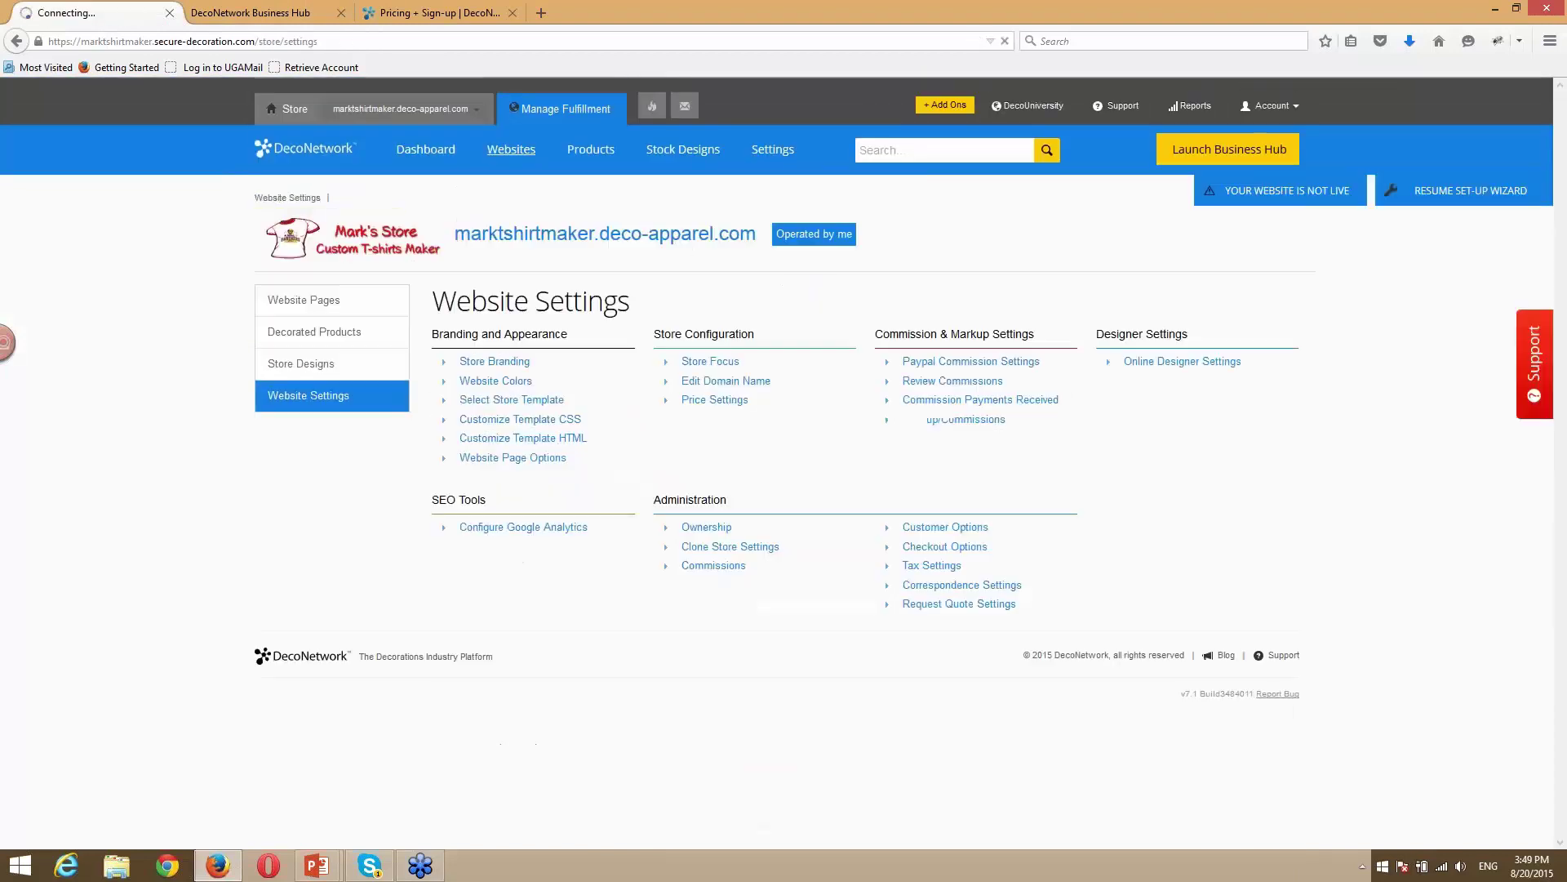
left_click(490, 400)
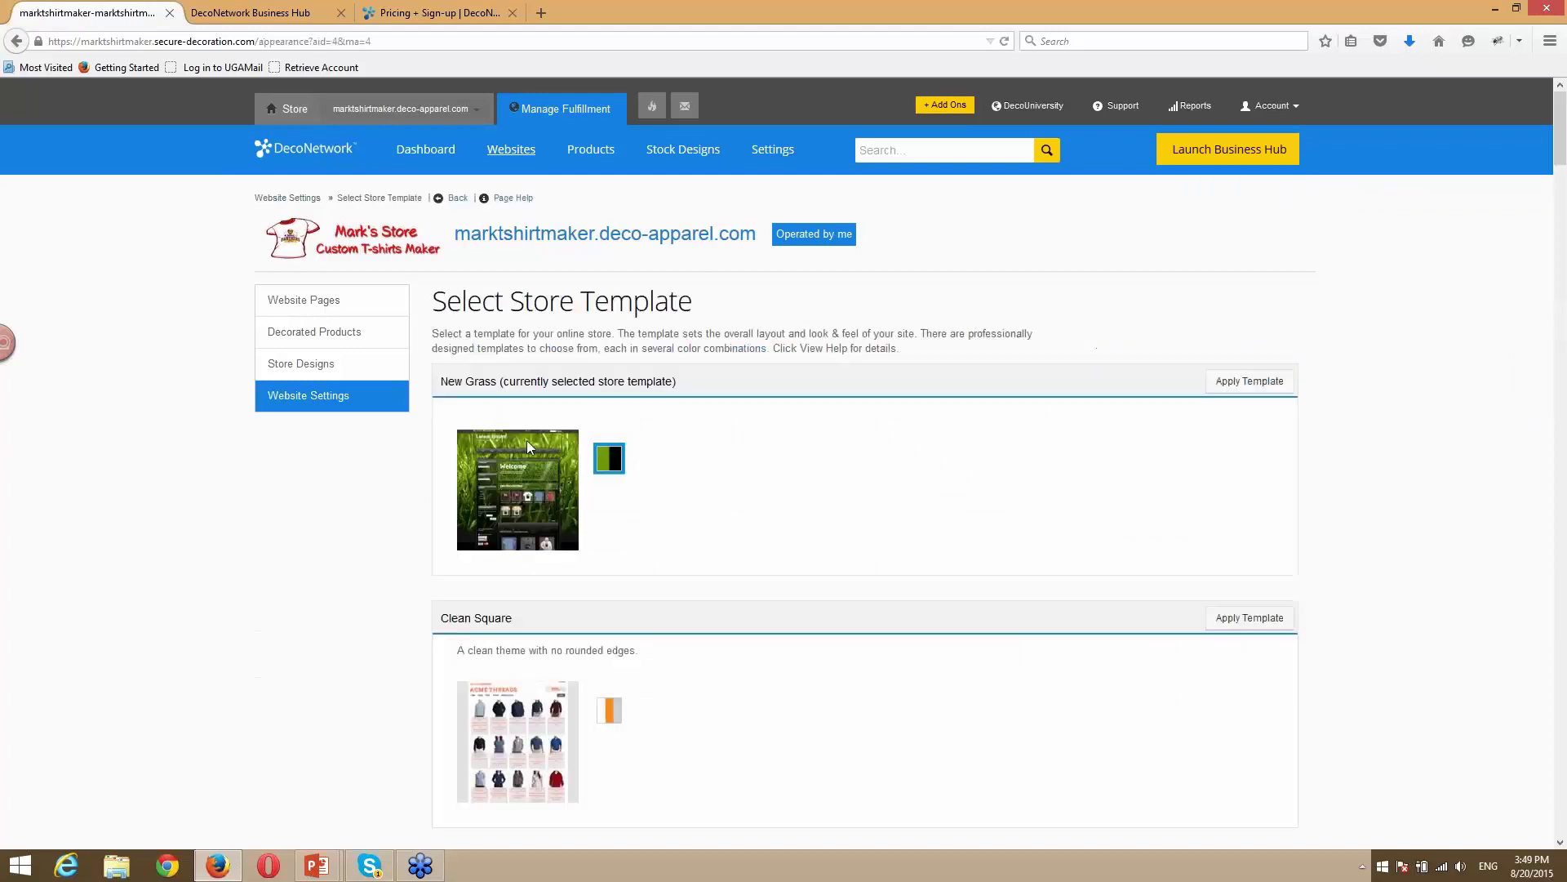
scroll(527, 439, "down", 4)
left_click(1235, 431)
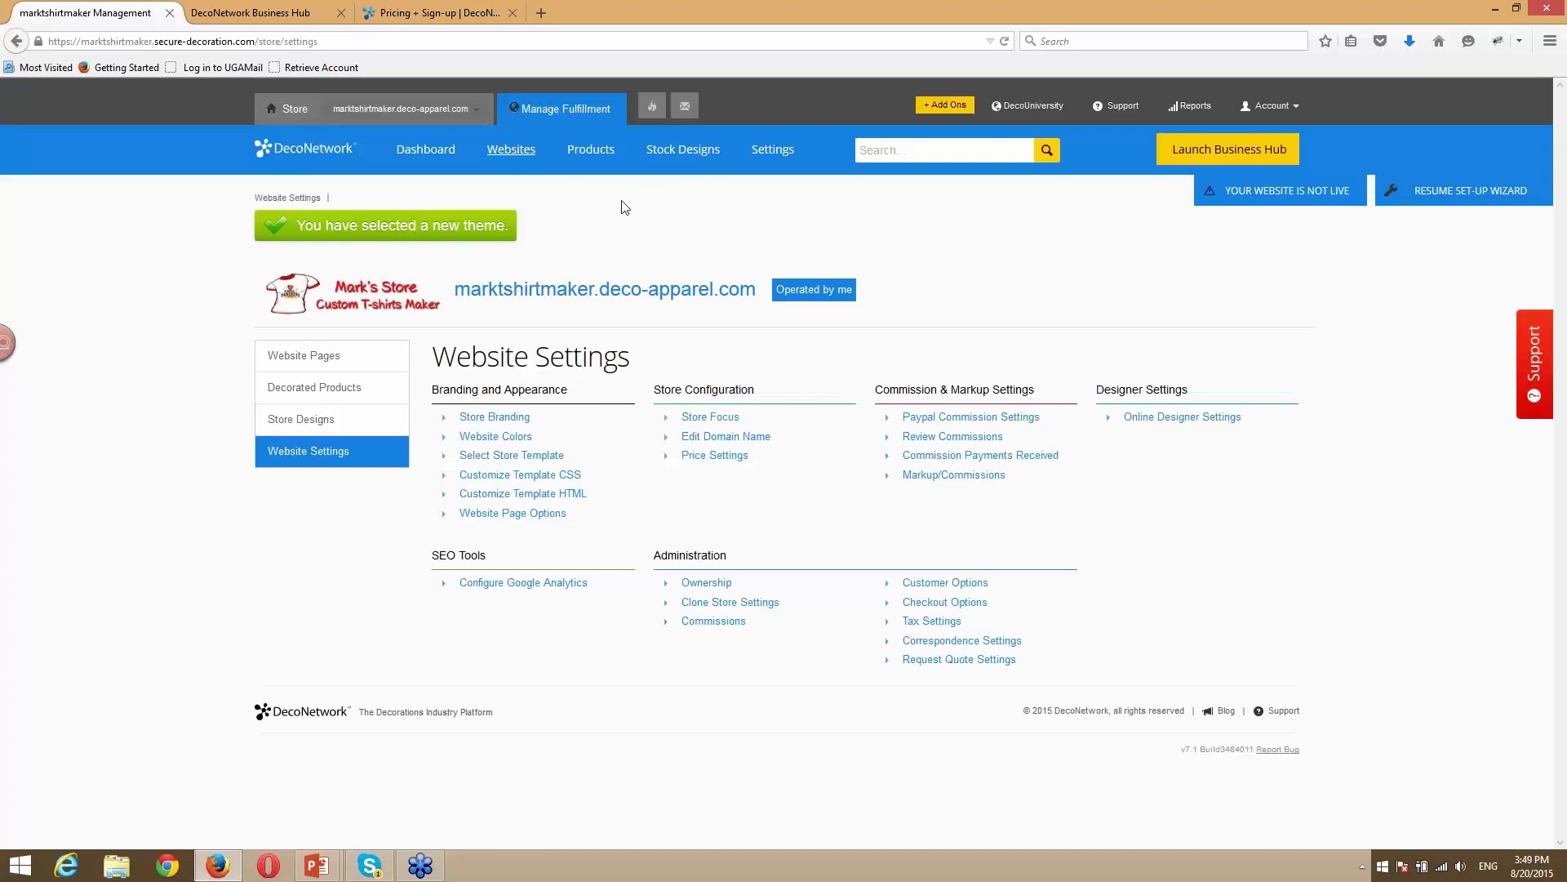
View the marktshirtmaker.deco-apparel.com storefront, look over its home page, and highlight the Sample Code text on its Samples page.
left_click(445, 112)
left_click(519, 167)
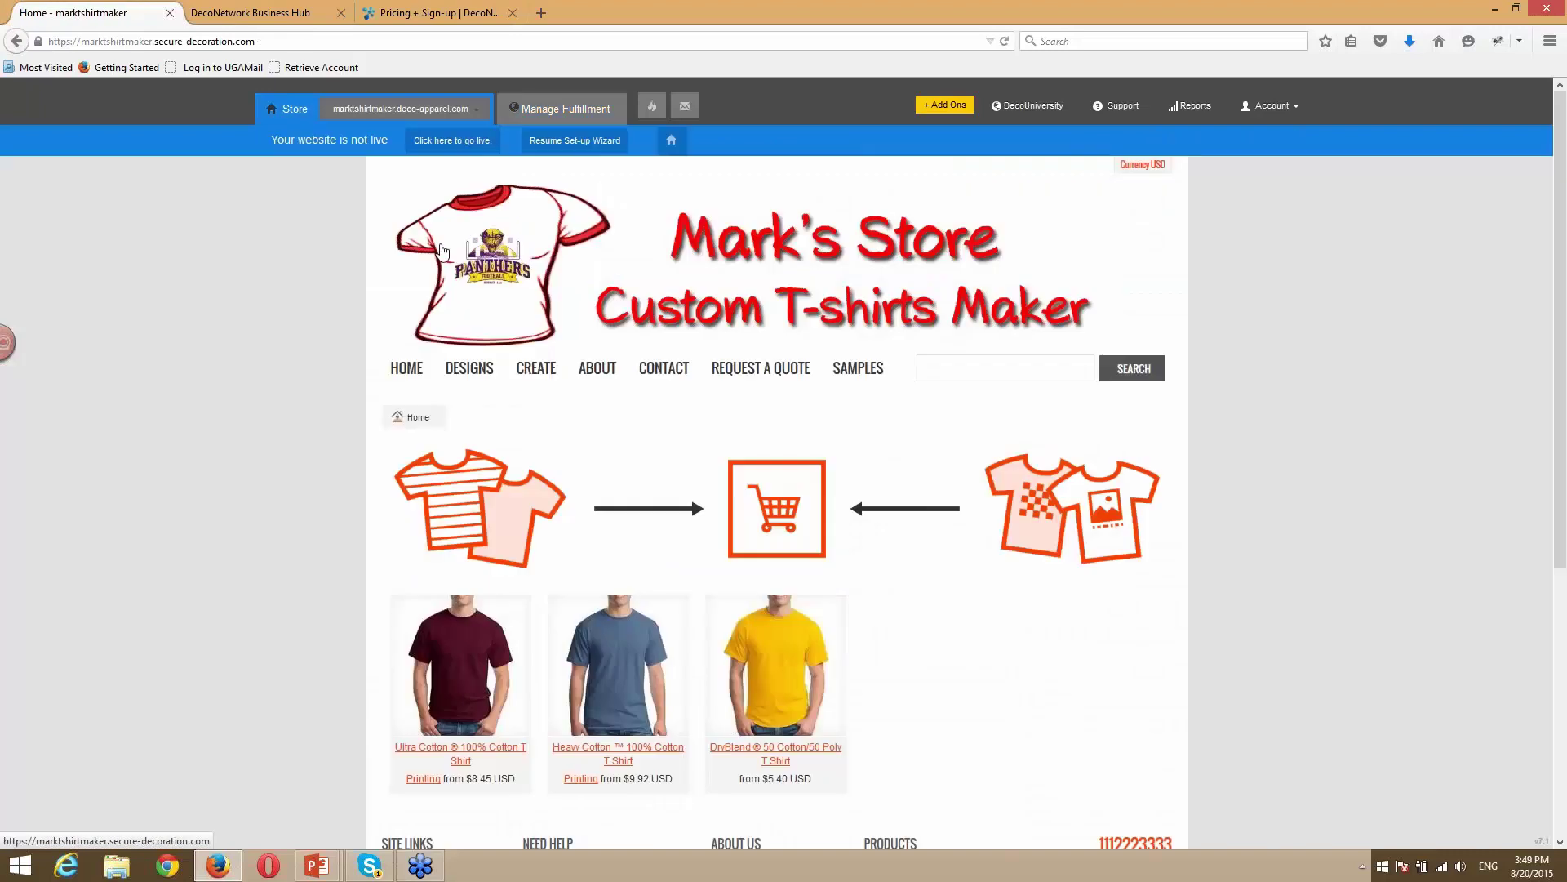
scroll(417, 288, "down", 5)
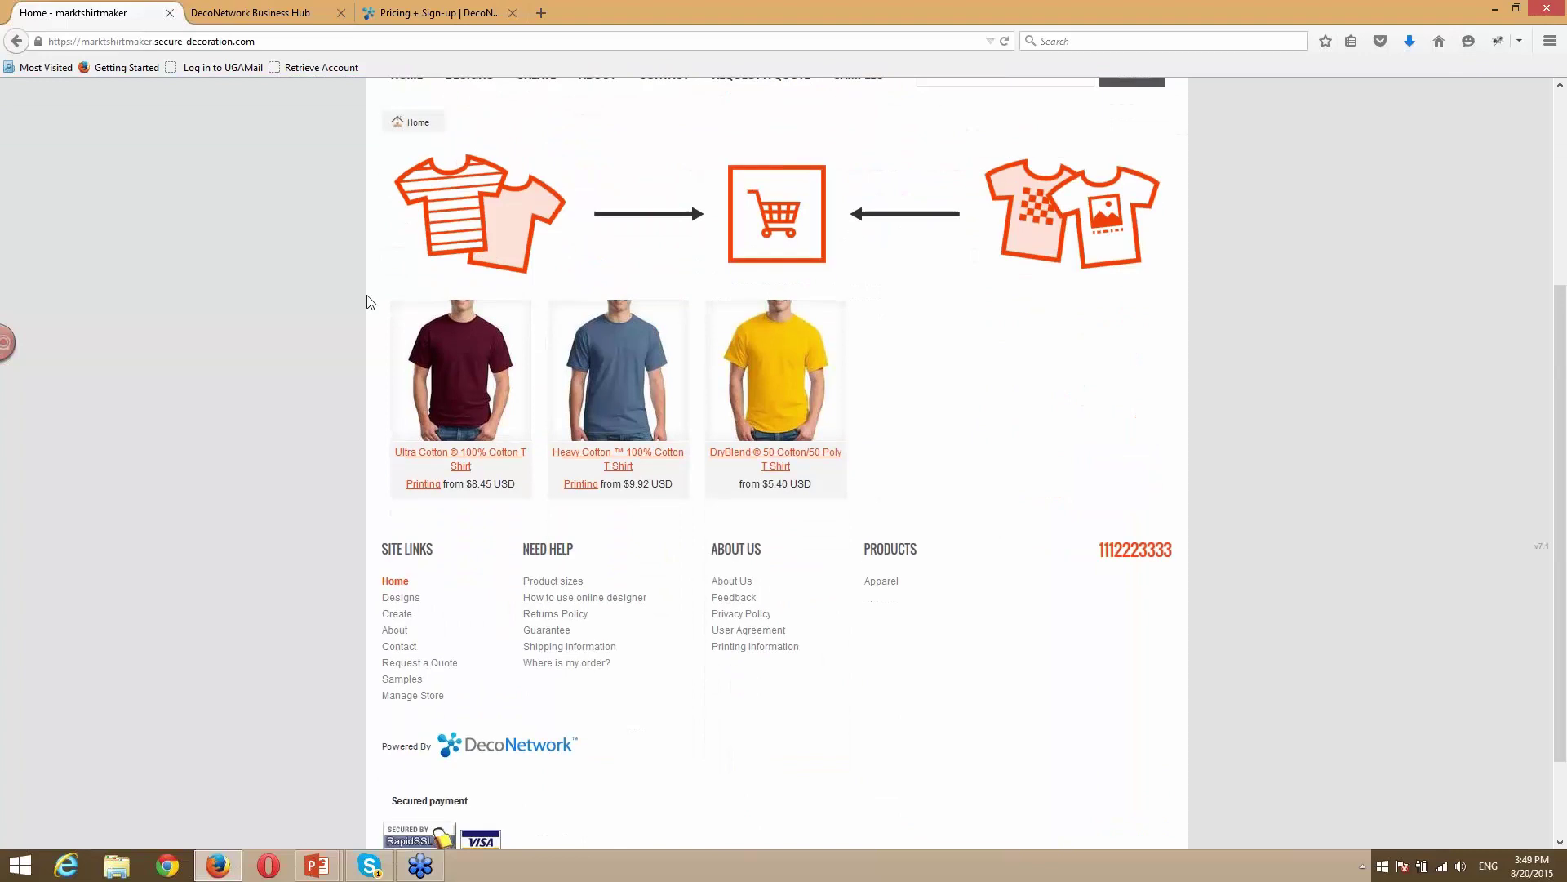
scroll(367, 298, "up", 2)
left_click(854, 190)
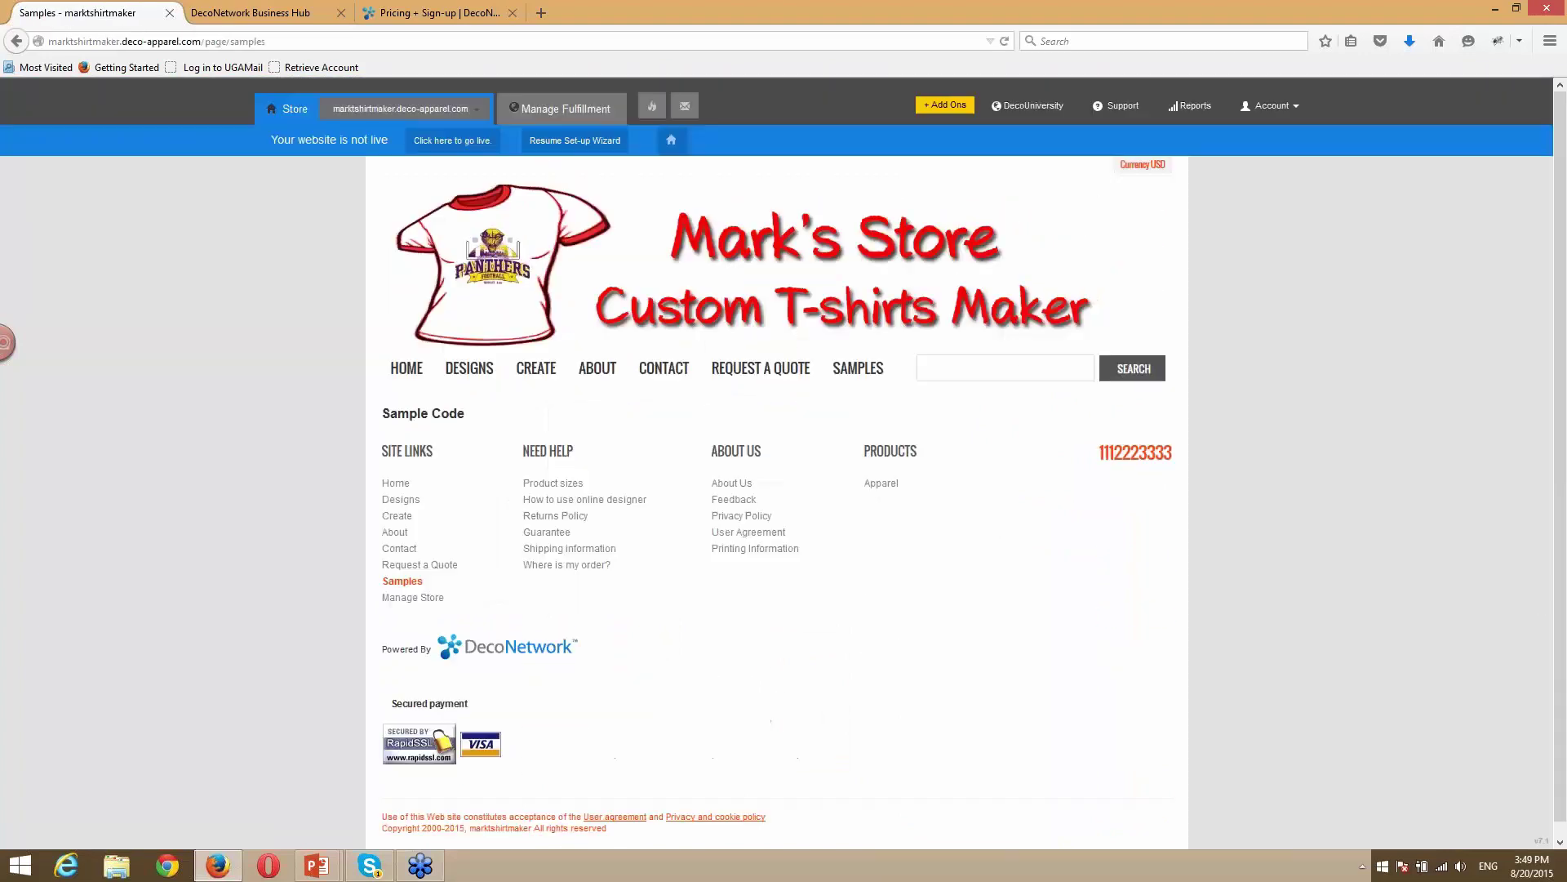
left_click_drag(381, 414, 474, 417)
Open the store's management in a new browser tab and open the Samples page from the website pages.
left_click(396, 109)
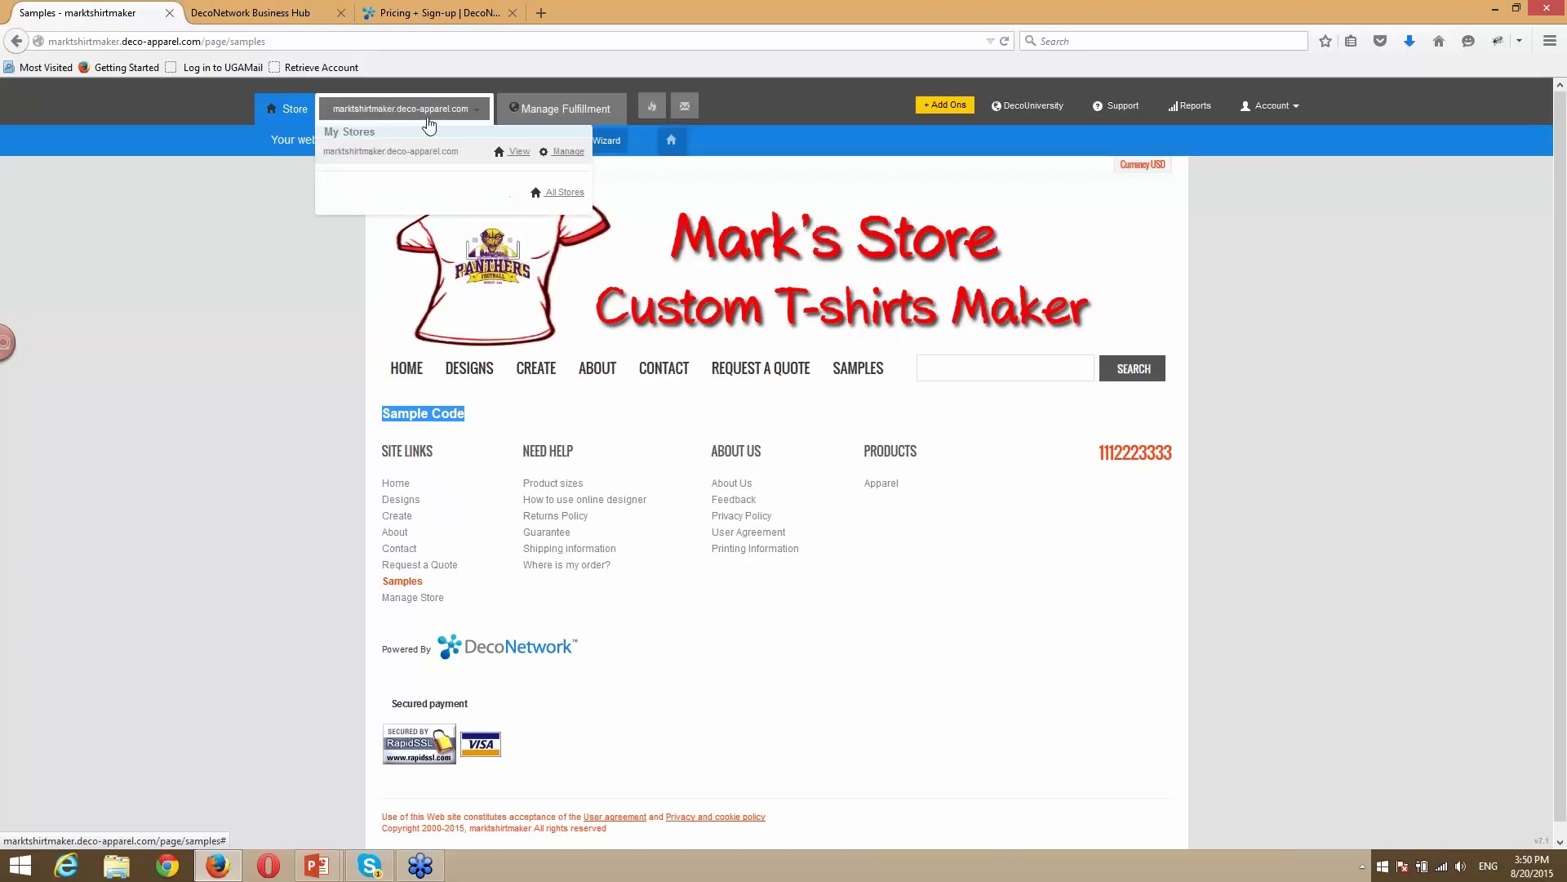
middle_click(569, 152)
left_click(255, 12)
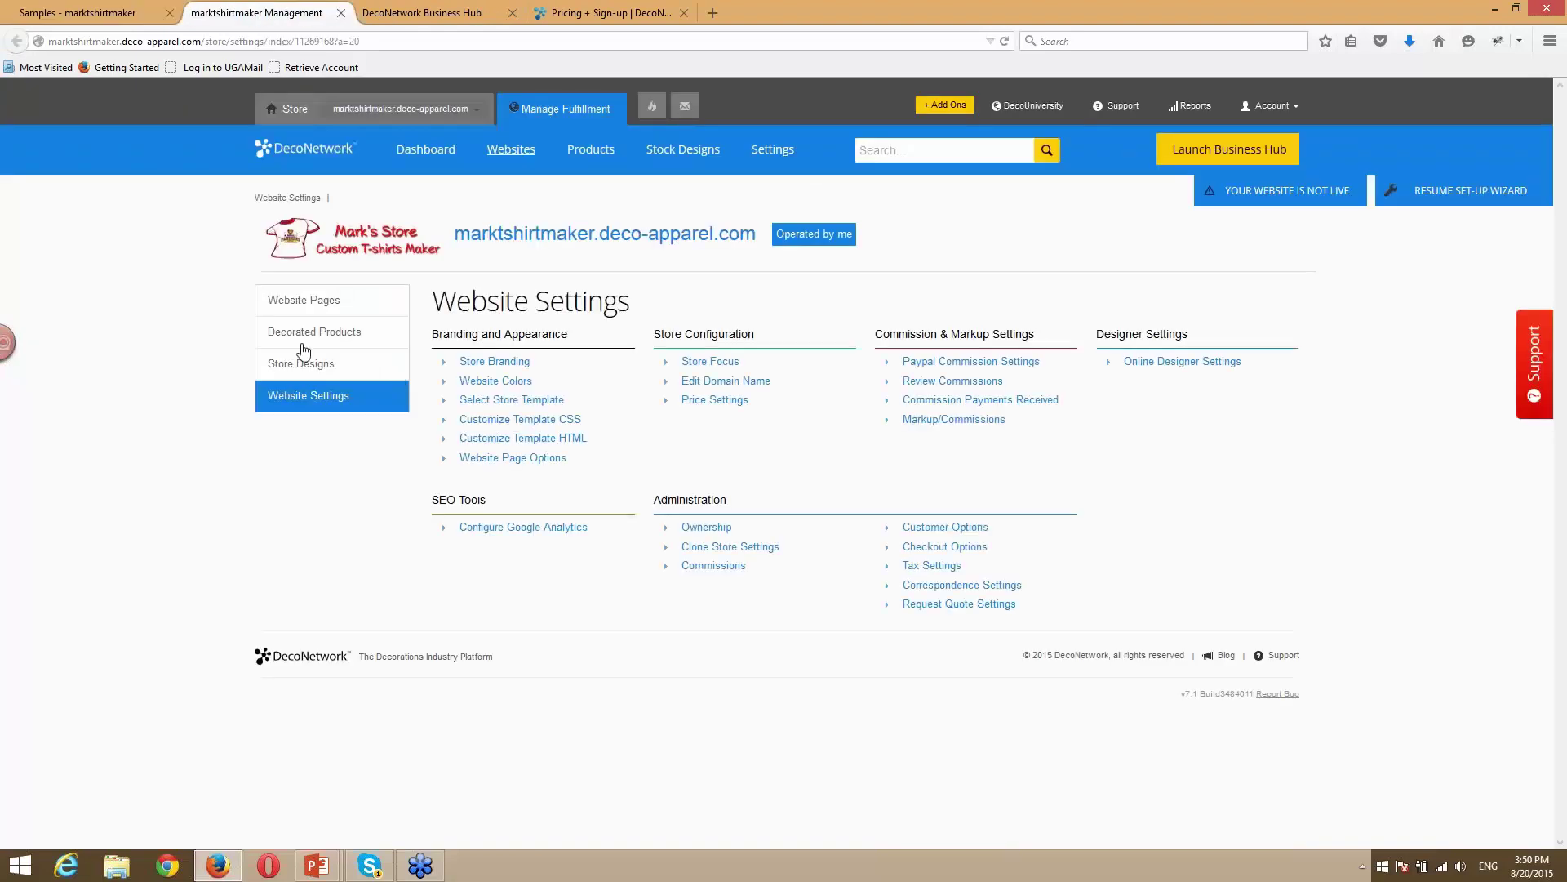
left_click(319, 302)
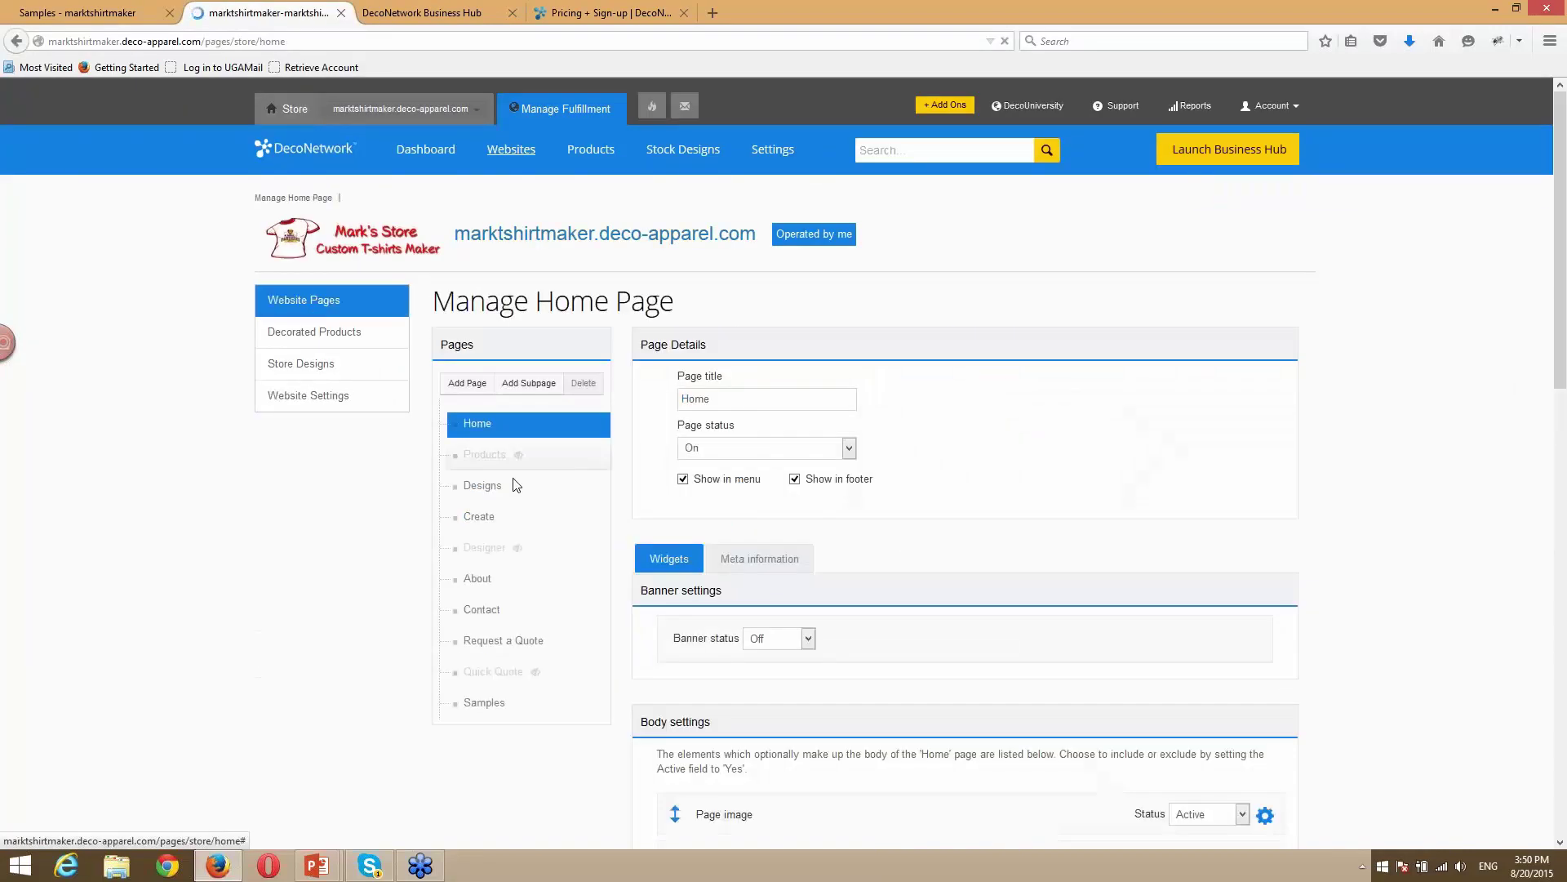
scroll(602, 492, "down", 3)
left_click(494, 519)
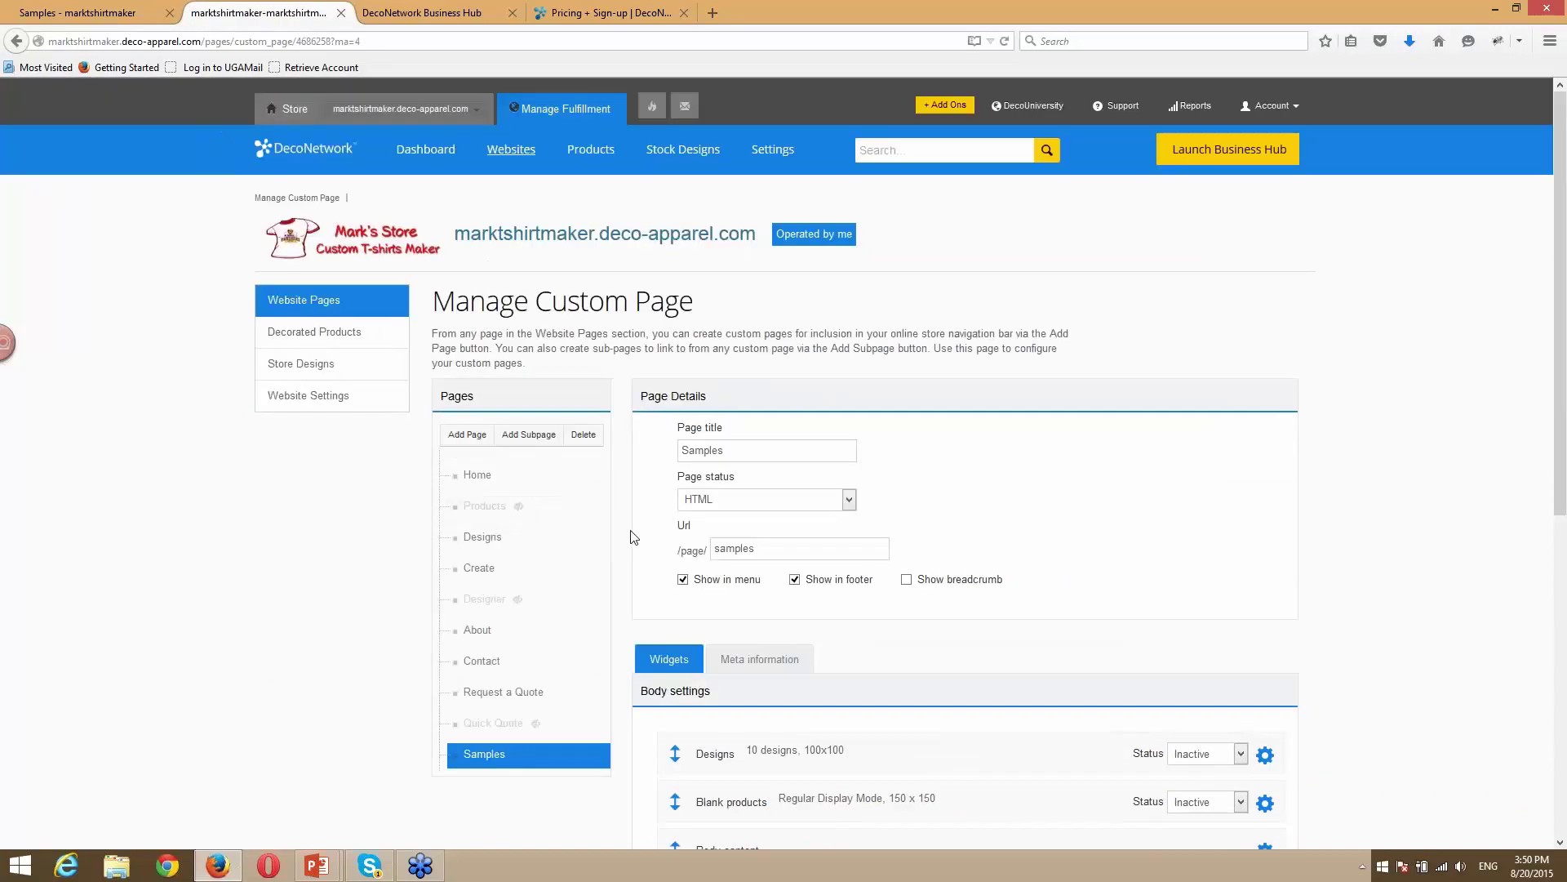
Expand the body content of the Samples page and delete the word "Code" so the text reads "Sample".
scroll(494, 518, "down", 5)
scroll(1264, 481, "down", 1)
left_click(1264, 479)
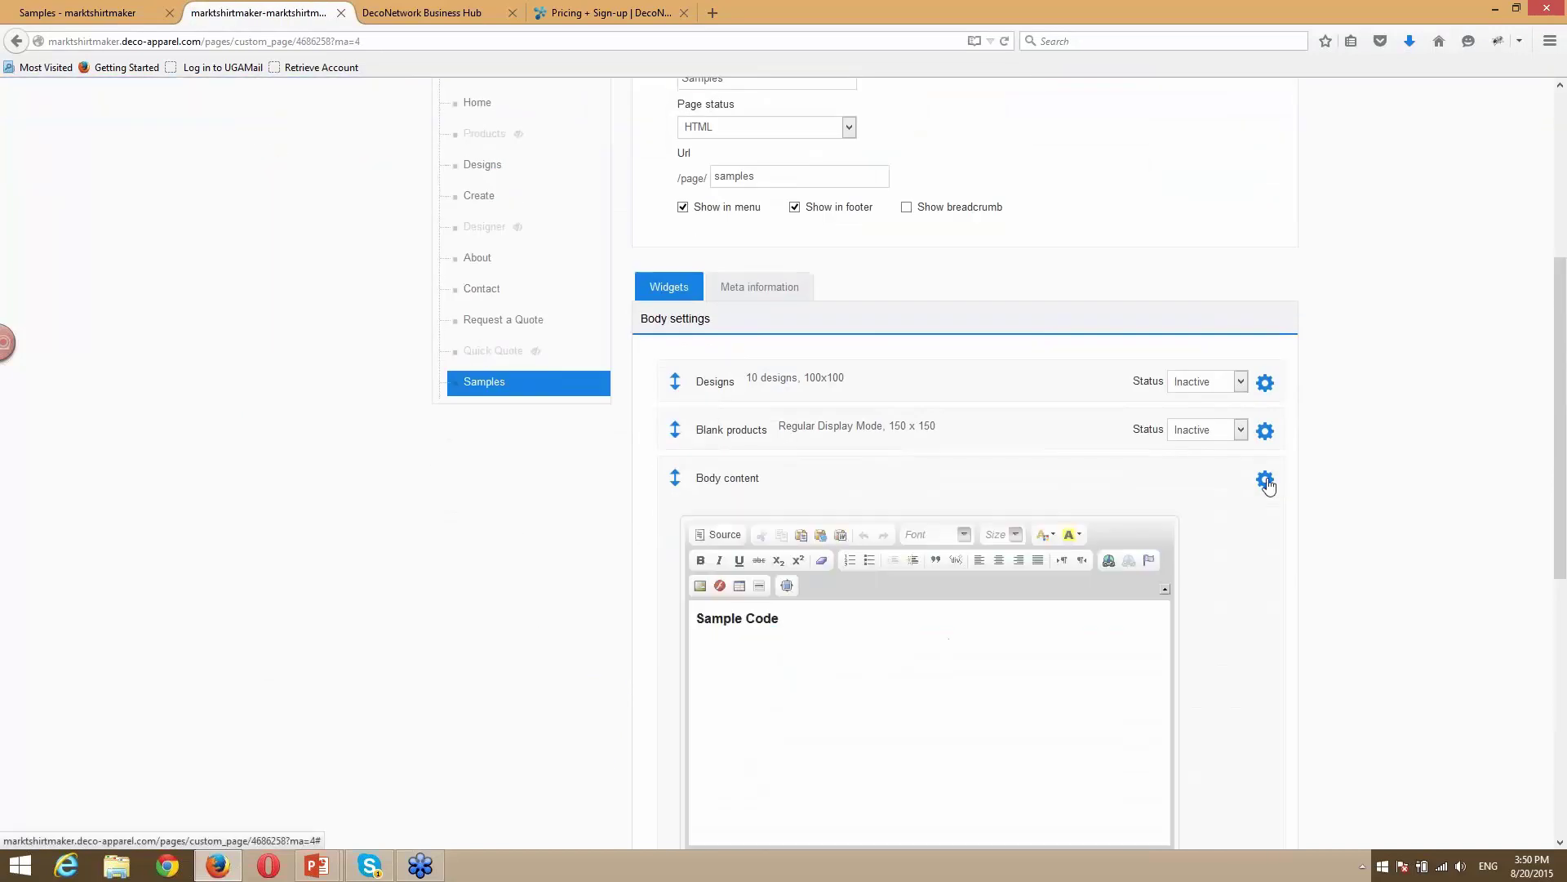
left_click_drag(779, 621, 742, 621)
key("BackSpace")
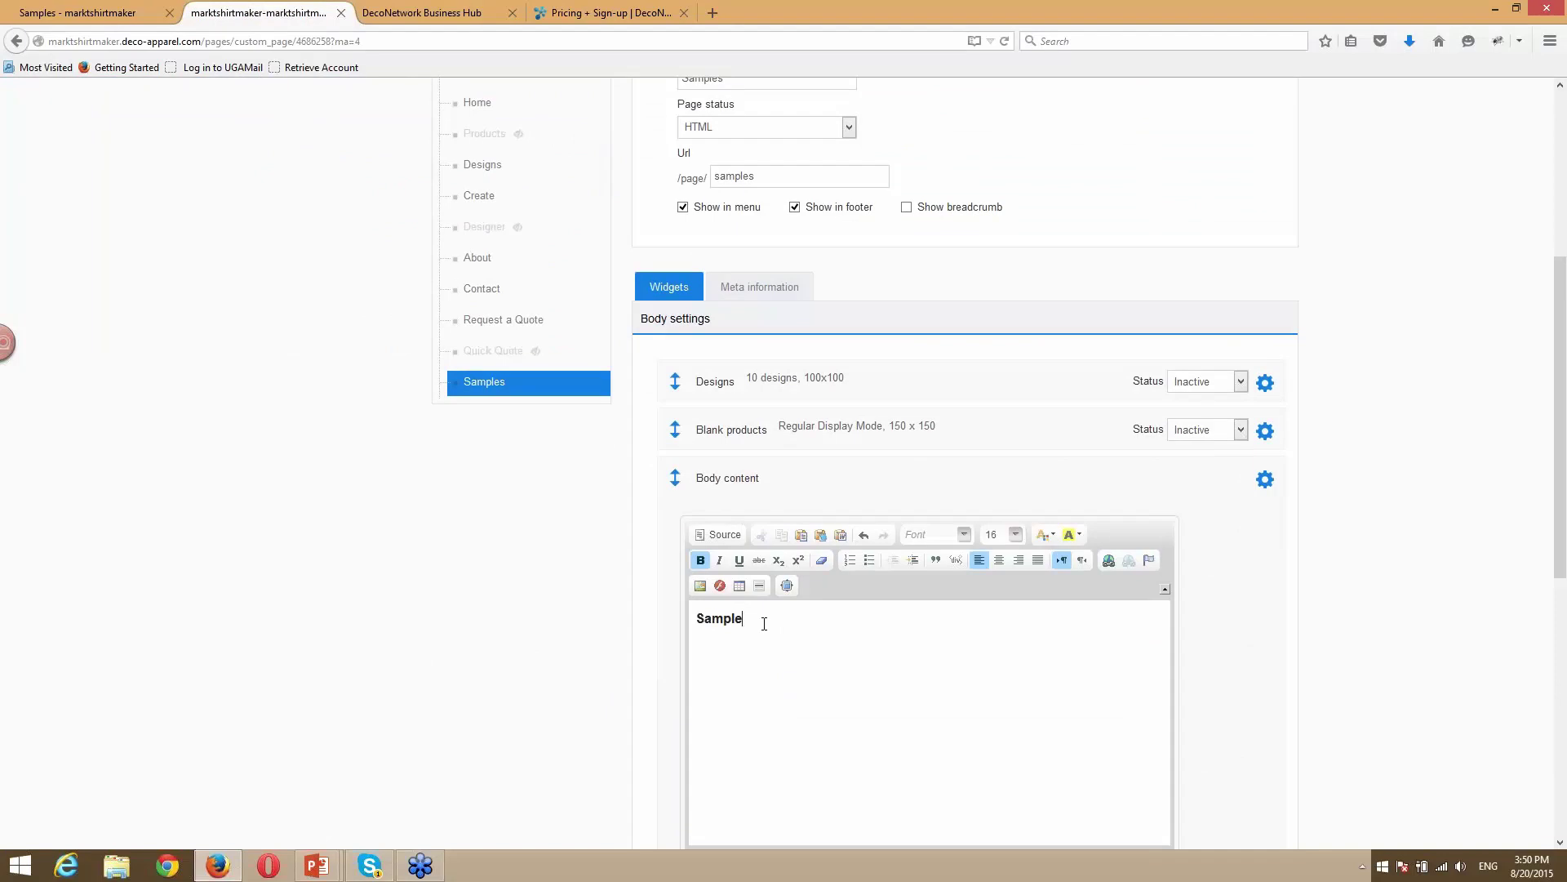
Look at the image properties for inserting a picture into the body content and close them without inserting one.
left_click(701, 586)
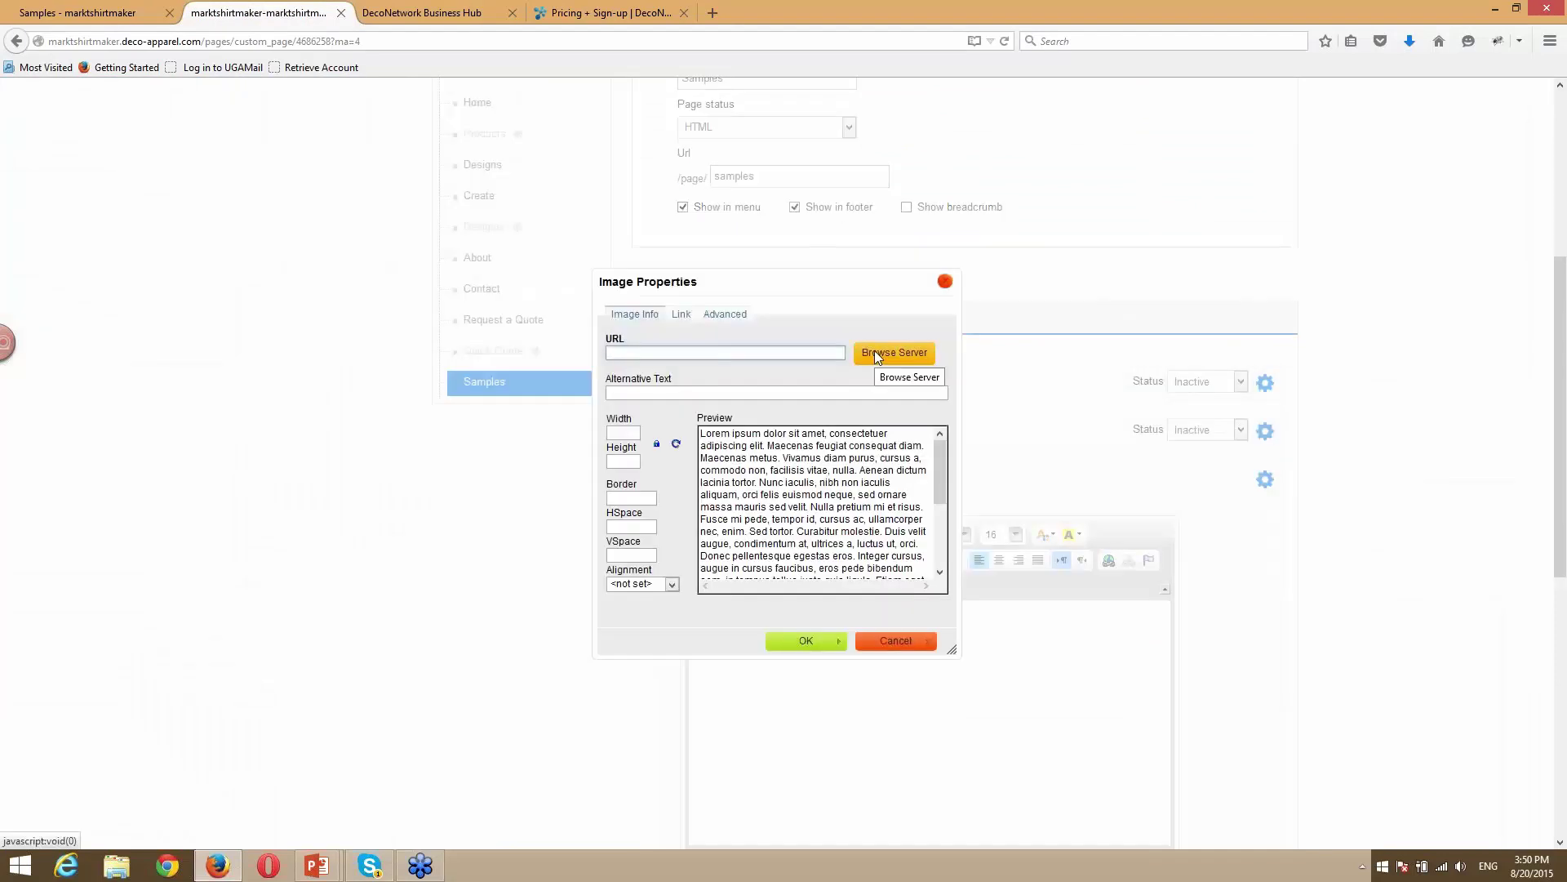
left_click(896, 641)
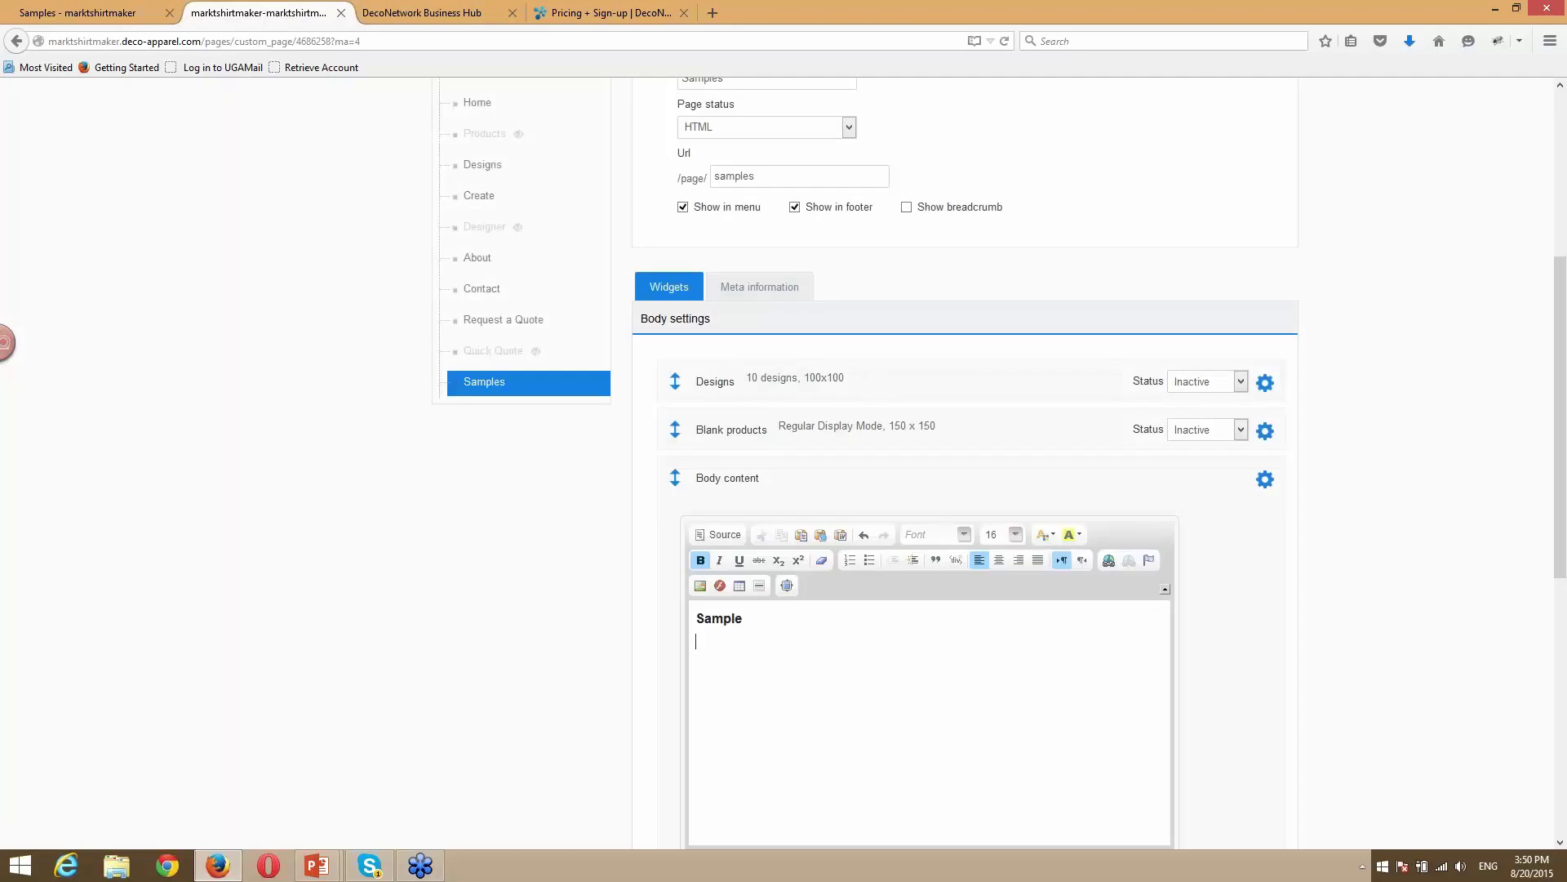
Switch to the "Get Online With Deconetwork" presentation in PowerPoint.
key("alt+Tab")
left_click(849, 444)
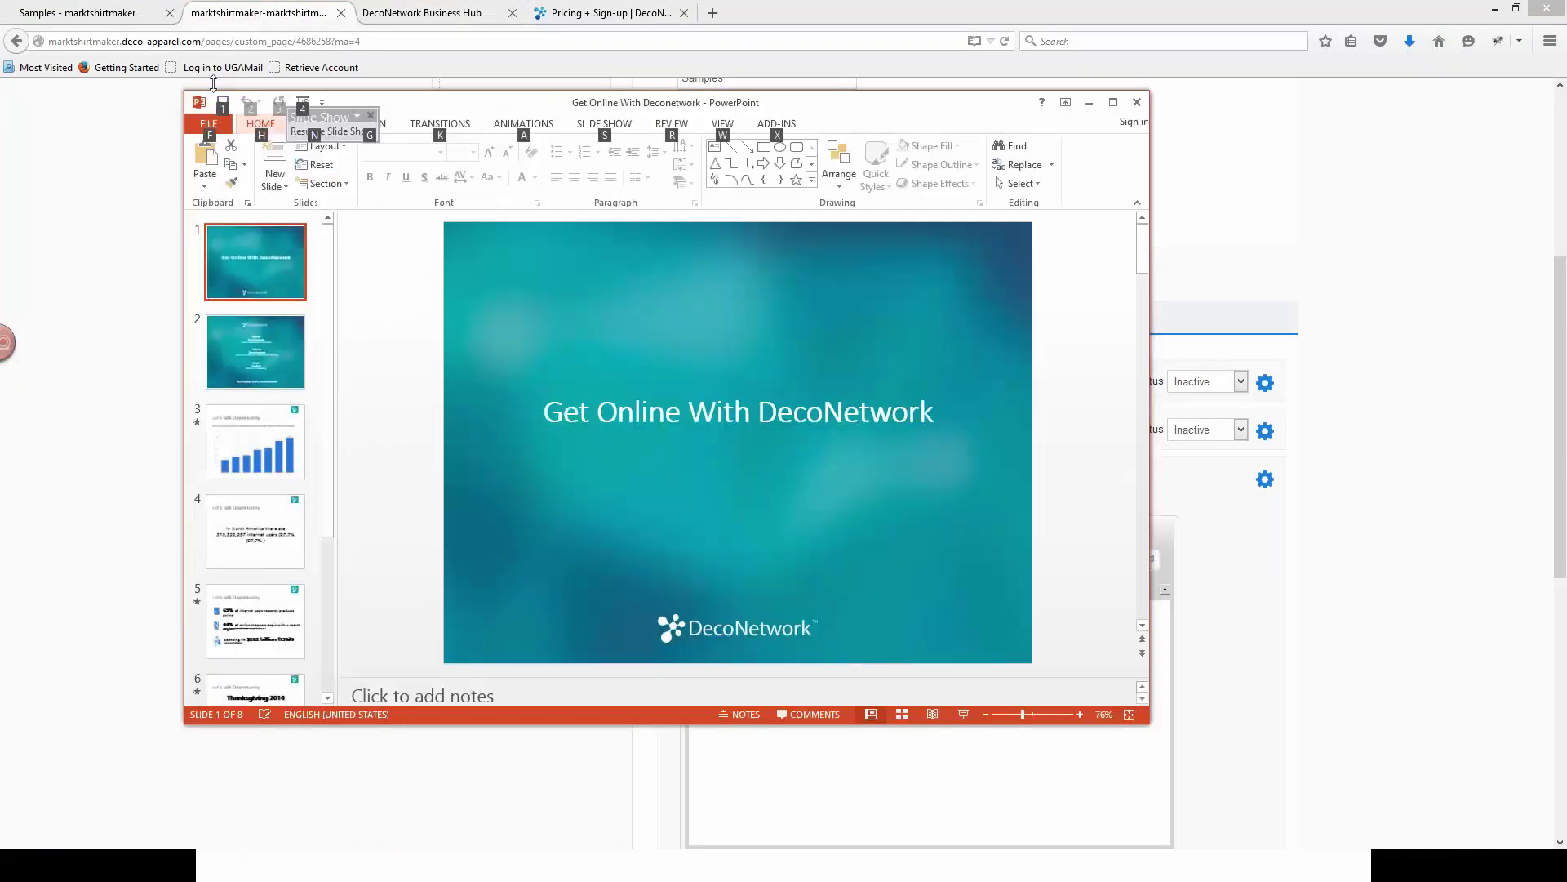